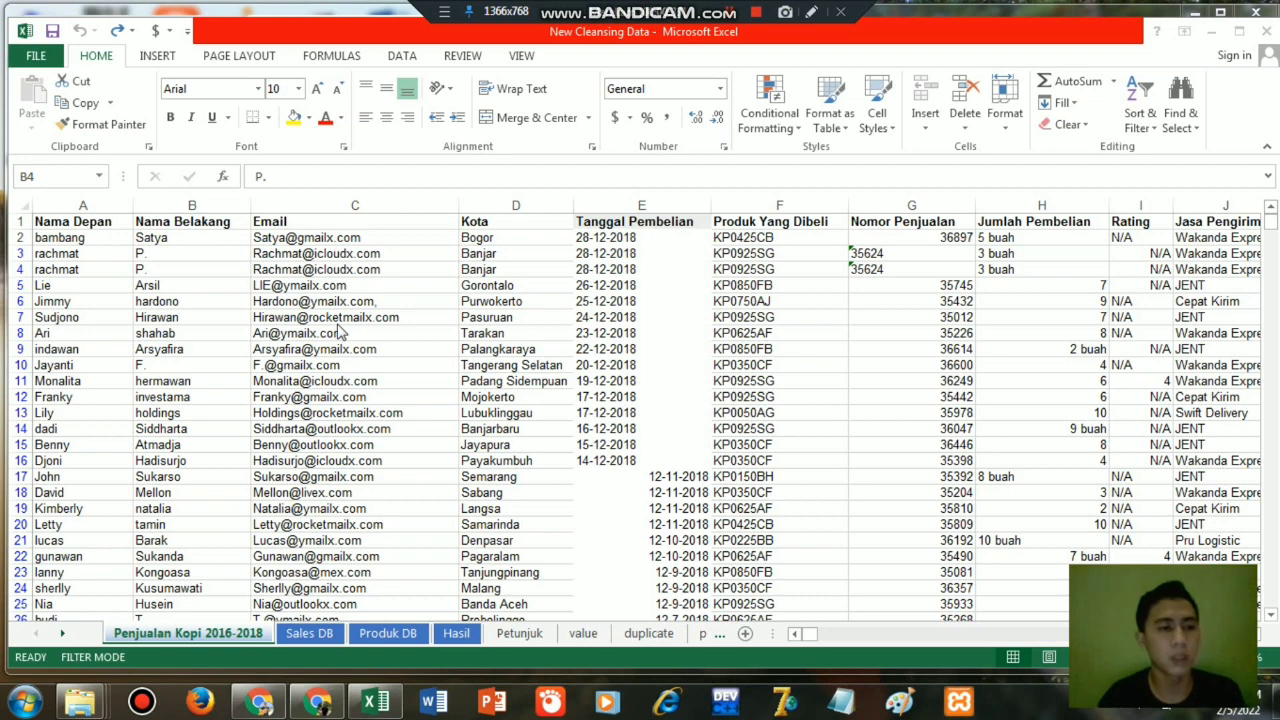
Insert a blank column between the Nama Belakang and Email columns.
{"action": "left_click", "coordinate": [57, 254]}
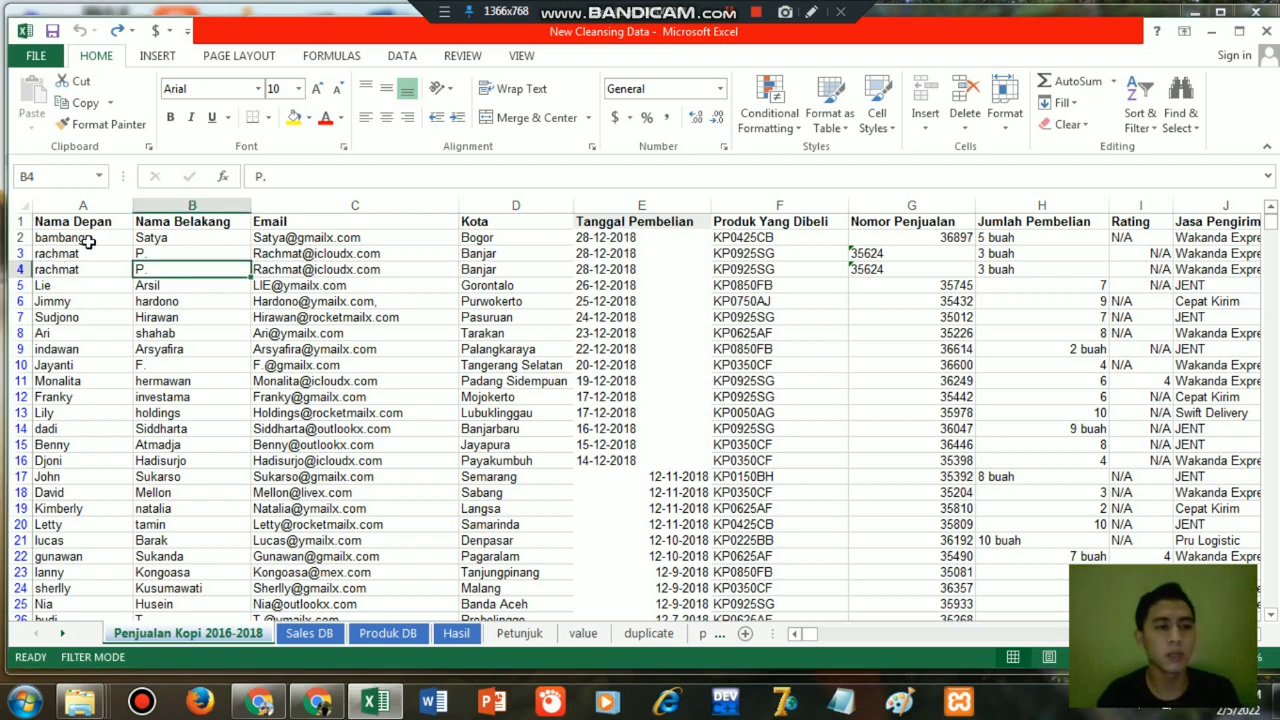
{"action": "left_click", "coordinate": [324, 210]}
{"action": "left_click", "coordinate": [324, 210]}
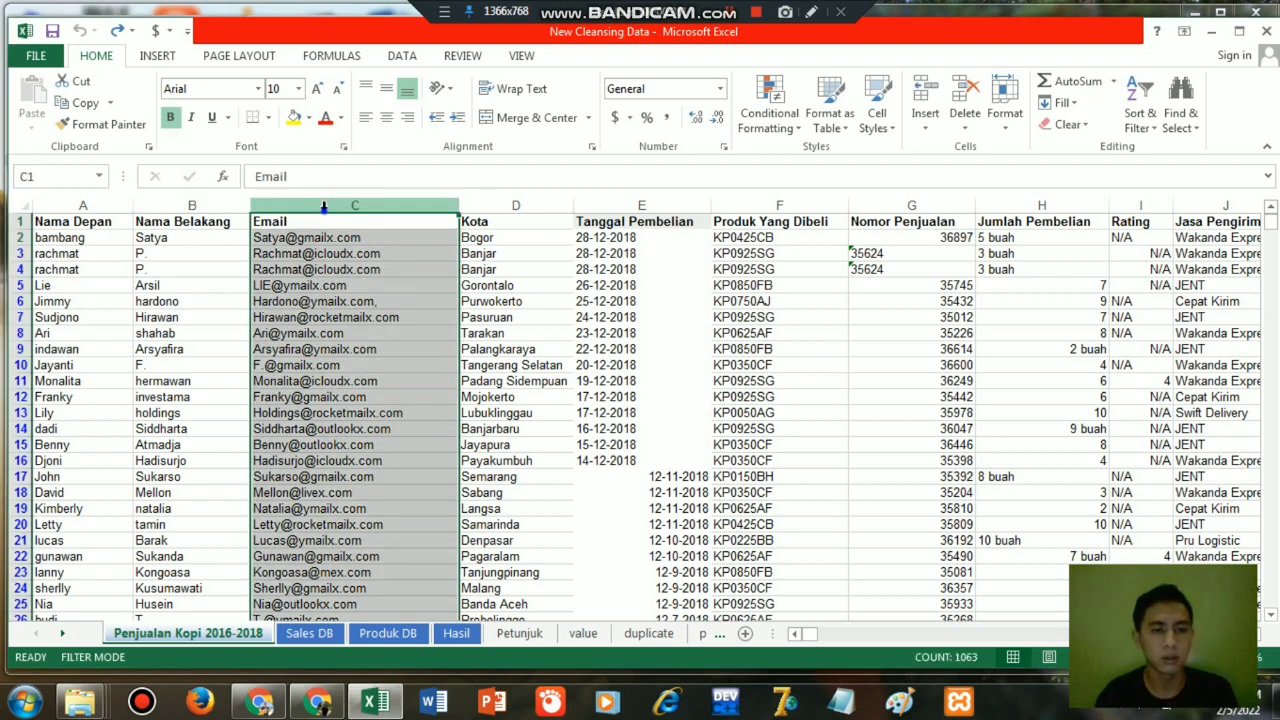
{"action": "right_click", "coordinate": [326, 210]}
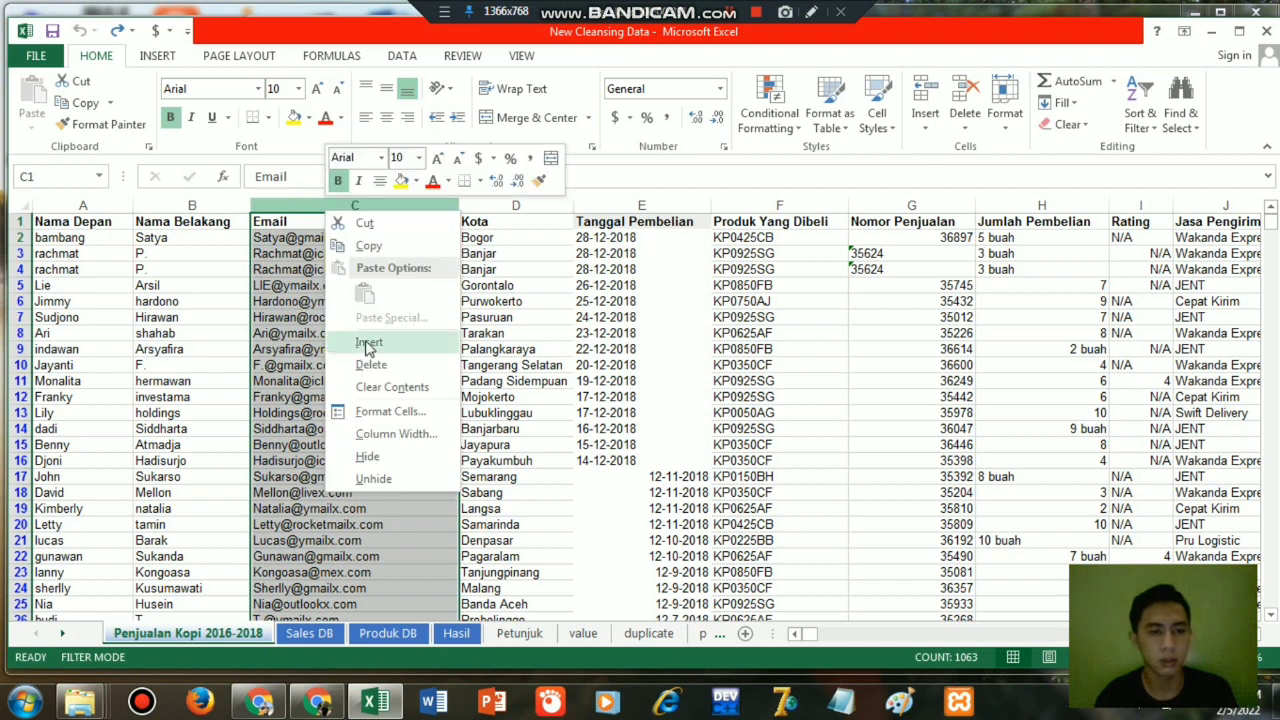
{"action": "key", "text": "Escape"}
{"action": "key", "text": "ctrl+plus"}
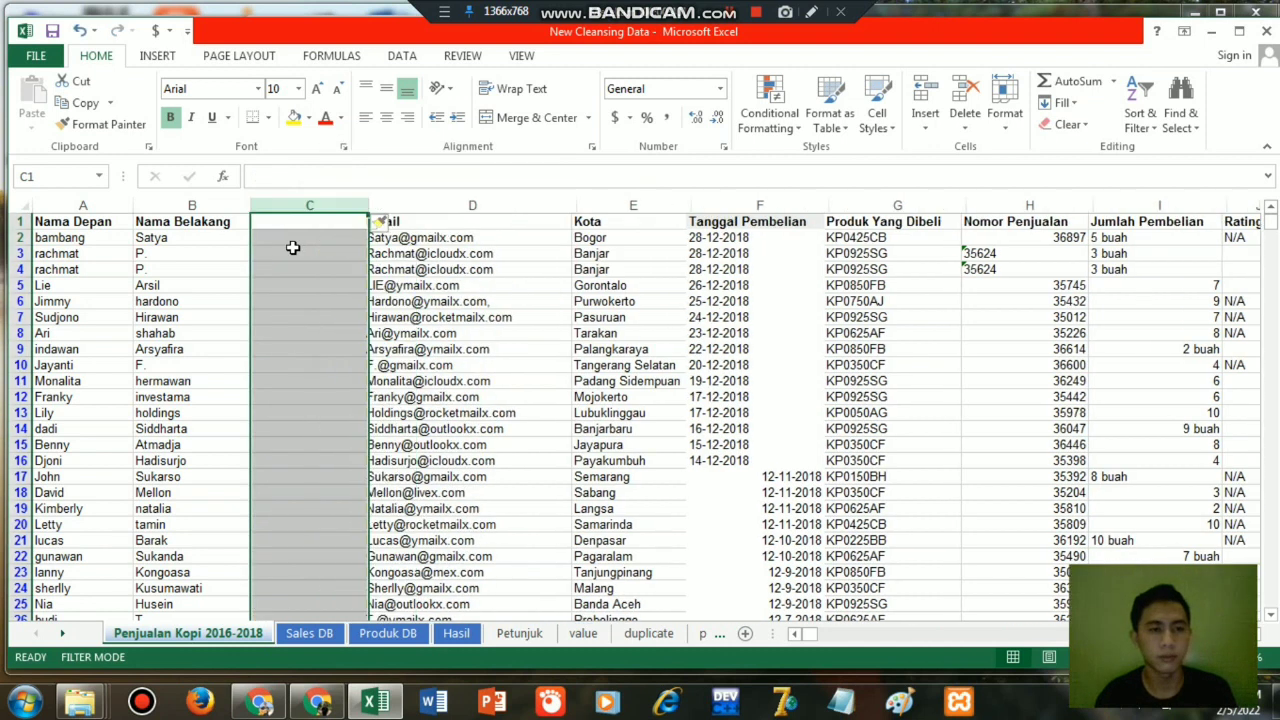
Enter =CONCATENATE(A2," ",B2) in cell C2 to join the first and last names with a space.
{"action": "left_click", "coordinate": [302, 238]}
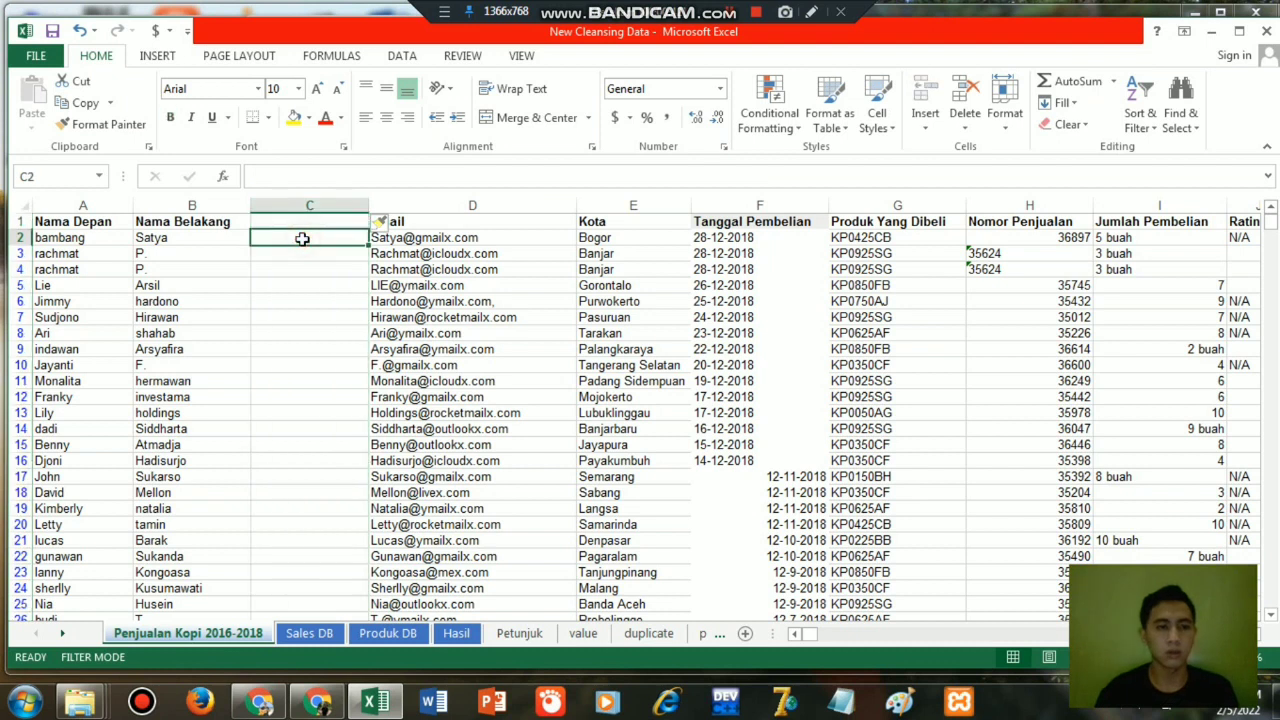
{"action": "type", "text": "="}
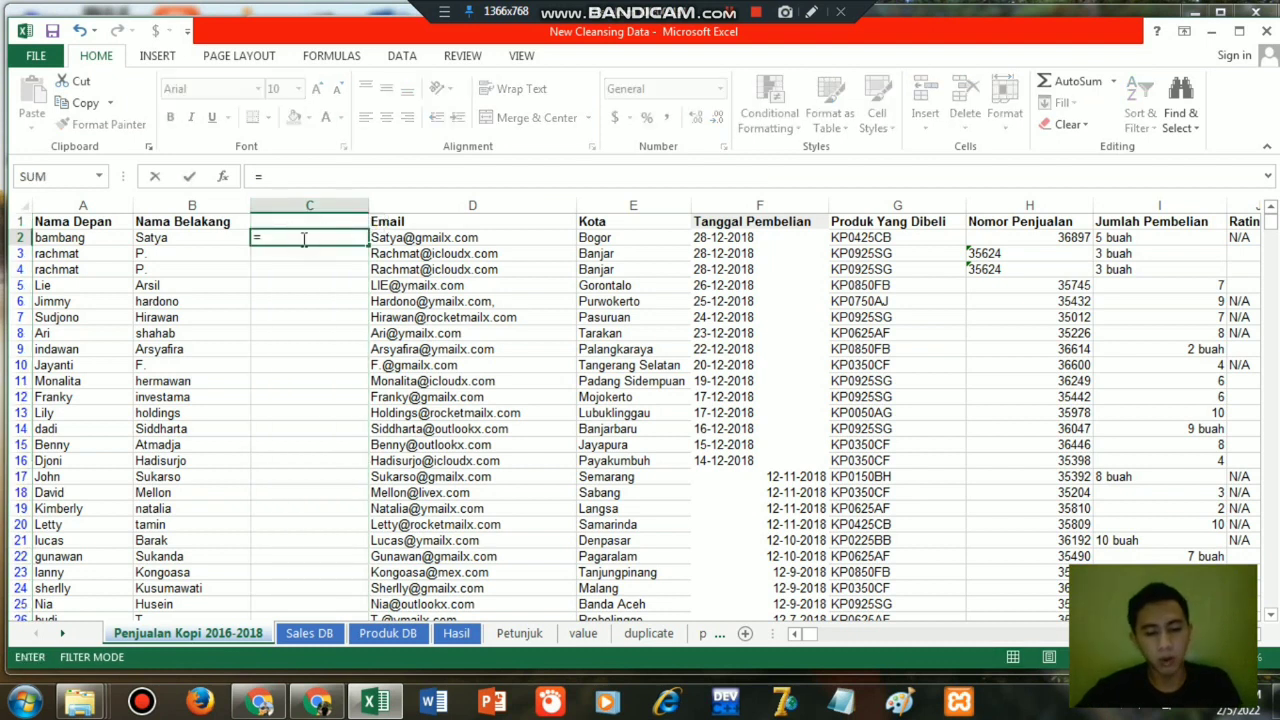
{"action": "type", "text": "con"}
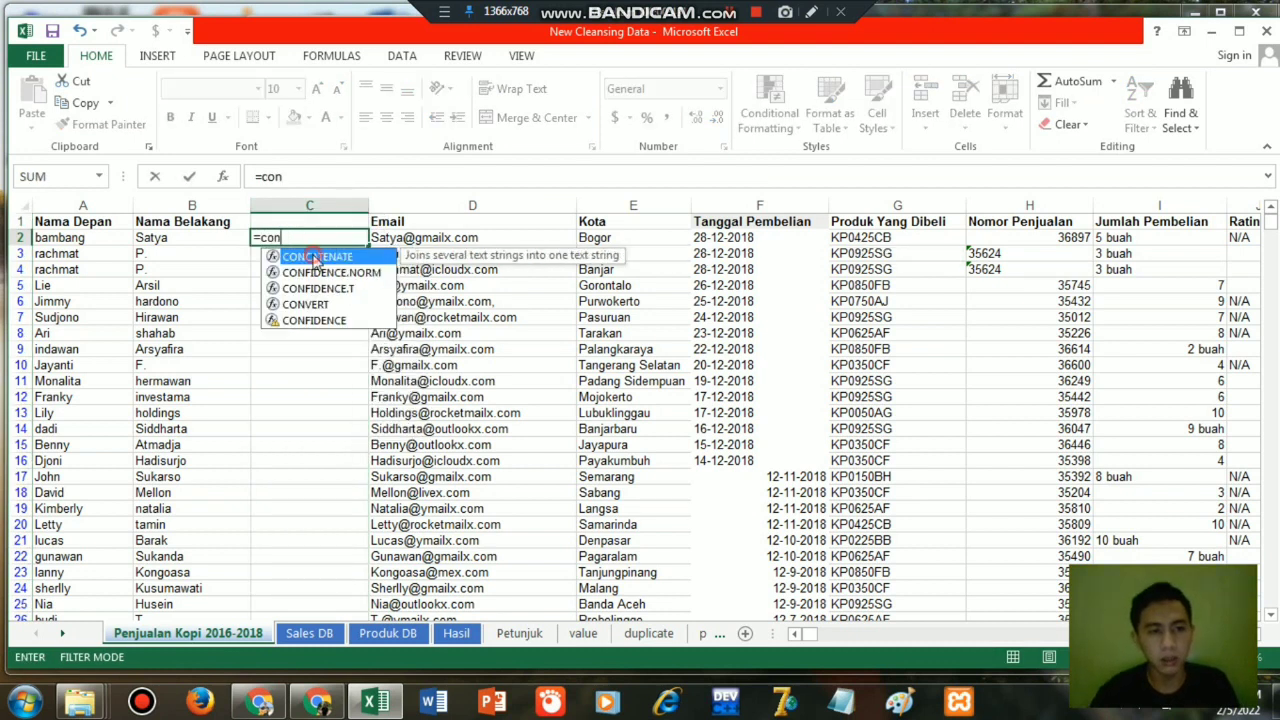
{"action": "double_click", "coordinate": [314, 258]}
{"action": "left_click", "coordinate": [72, 238]}
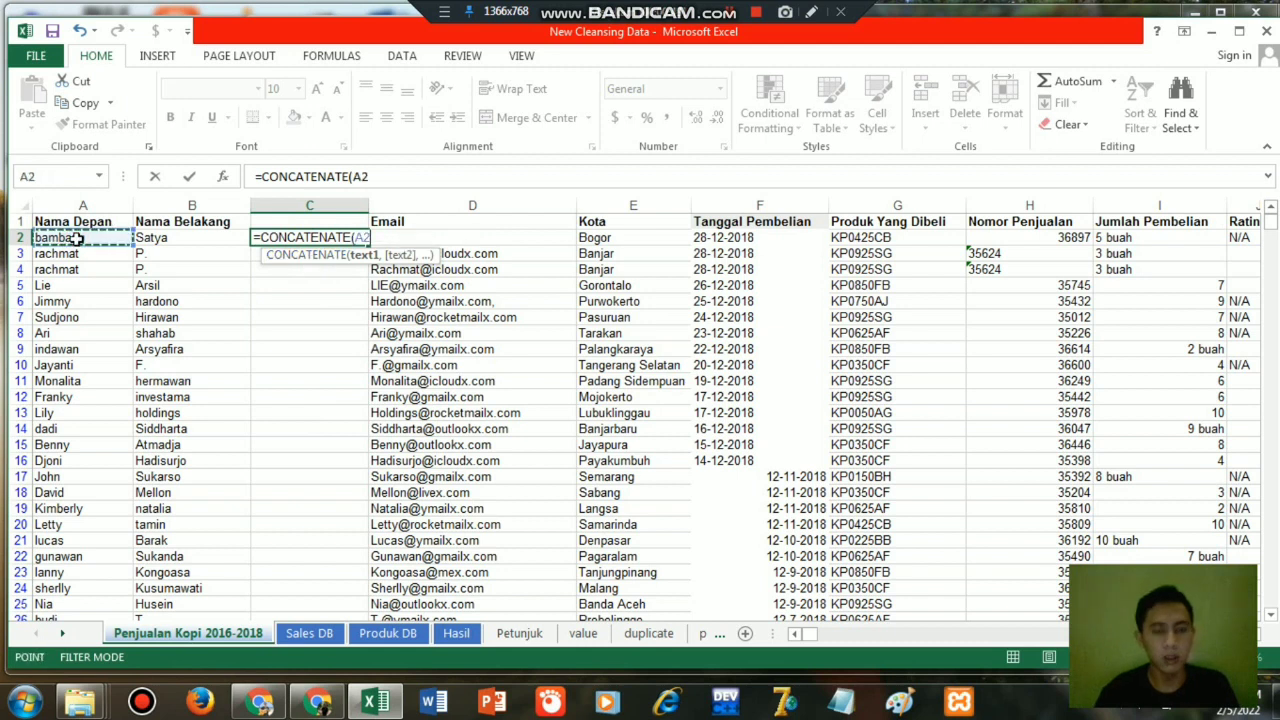
{"action": "type", "text": ","}
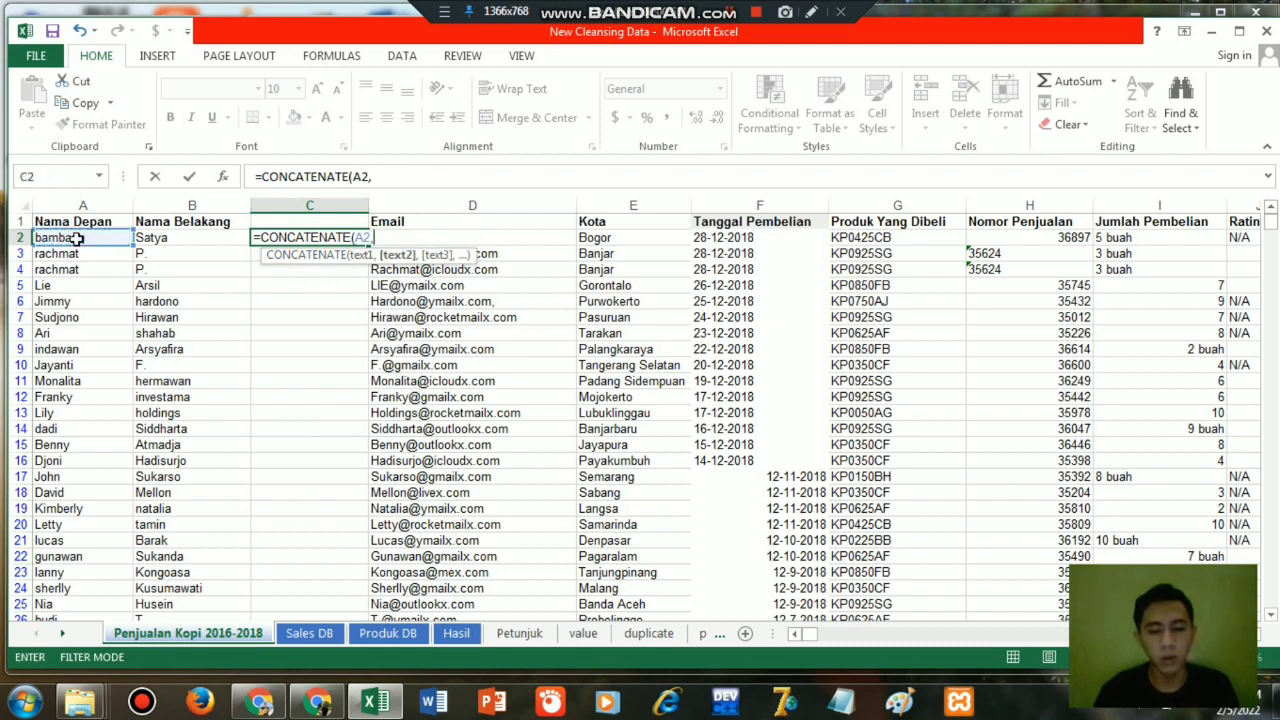
{"action": "type", "text": "\" \","}
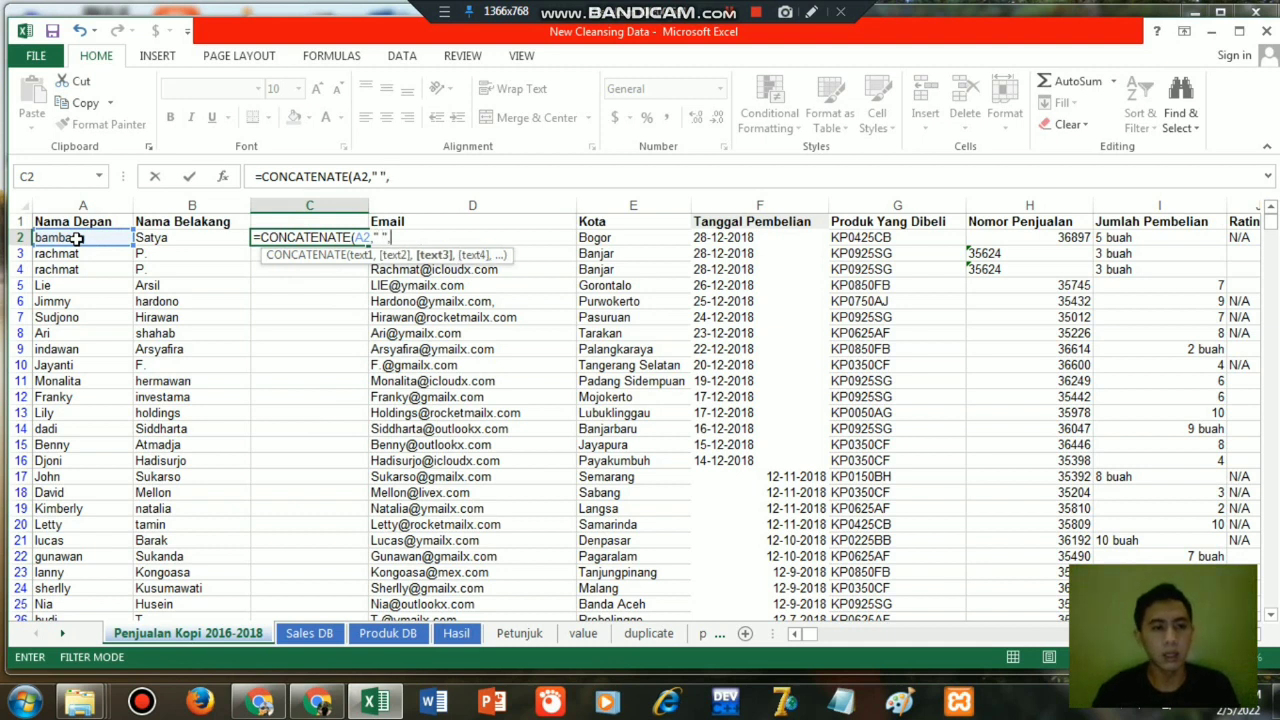
{"action": "left_click", "coordinate": [155, 247]}
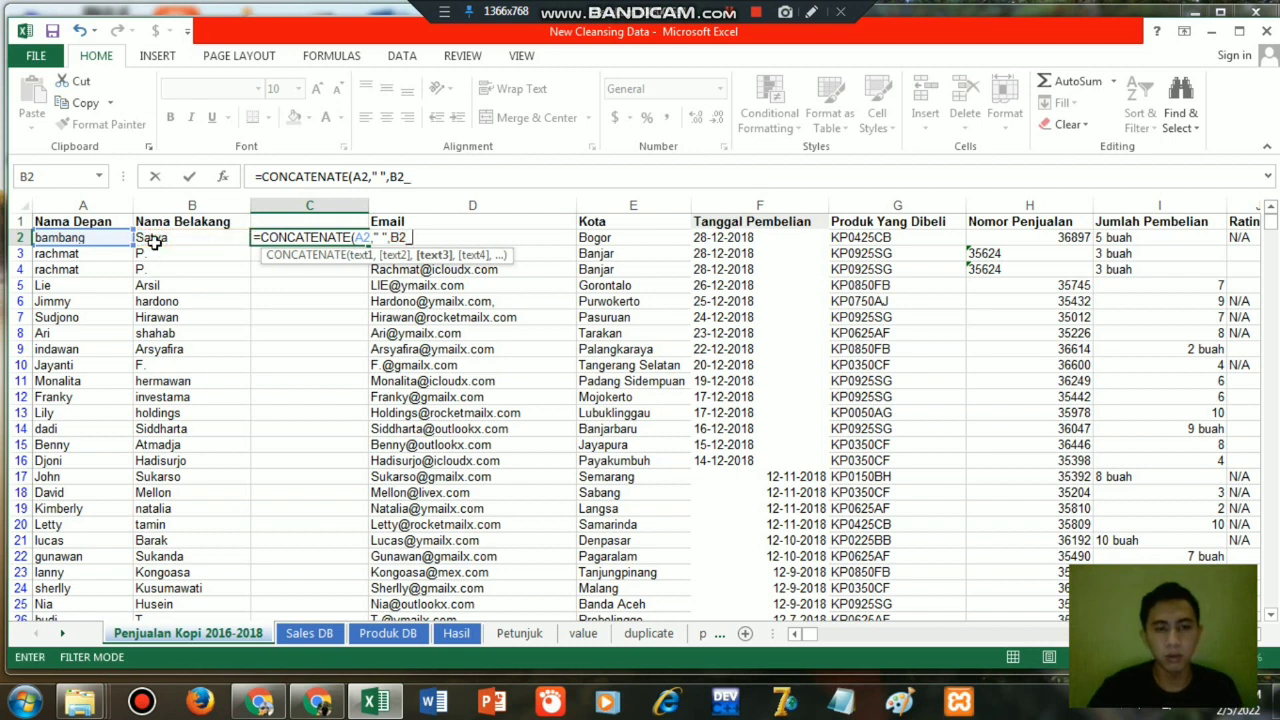
{"action": "type", "text": ")"}
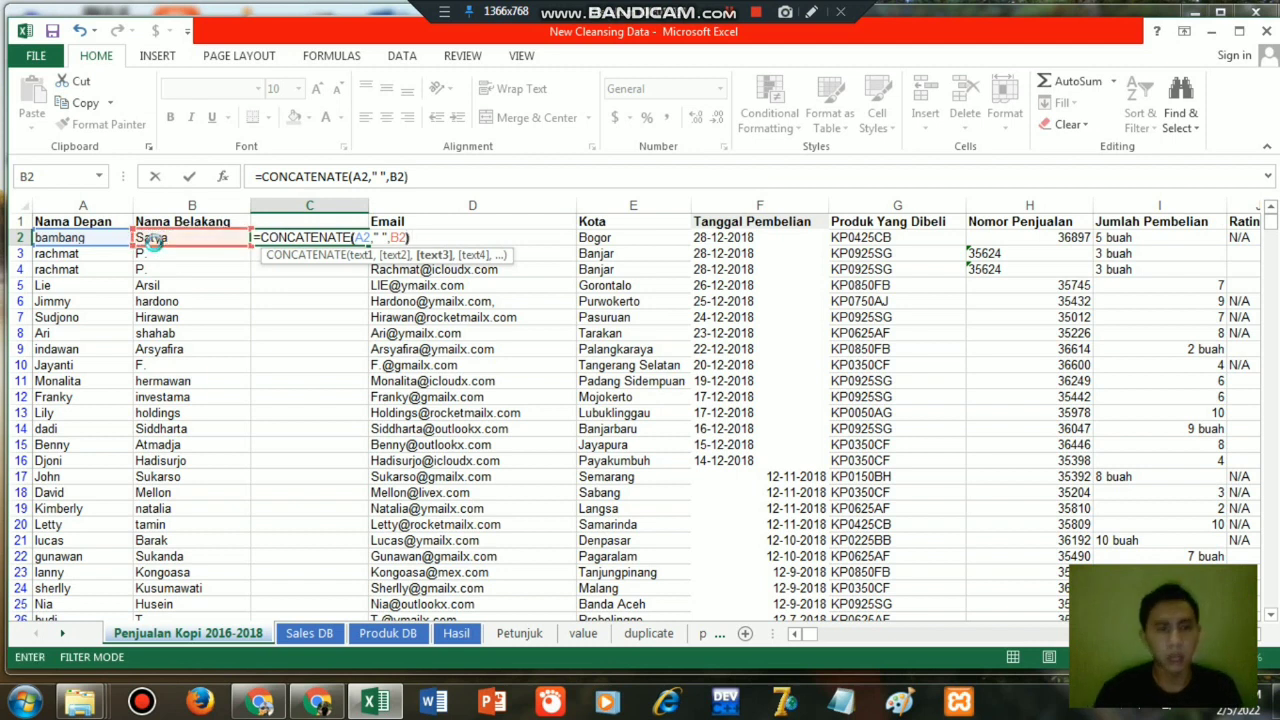
{"action": "key", "text": "Return"}
Try filling the C2 formula down all data rows of column C, and undo the fill.
{"action": "left_click", "coordinate": [313, 240]}
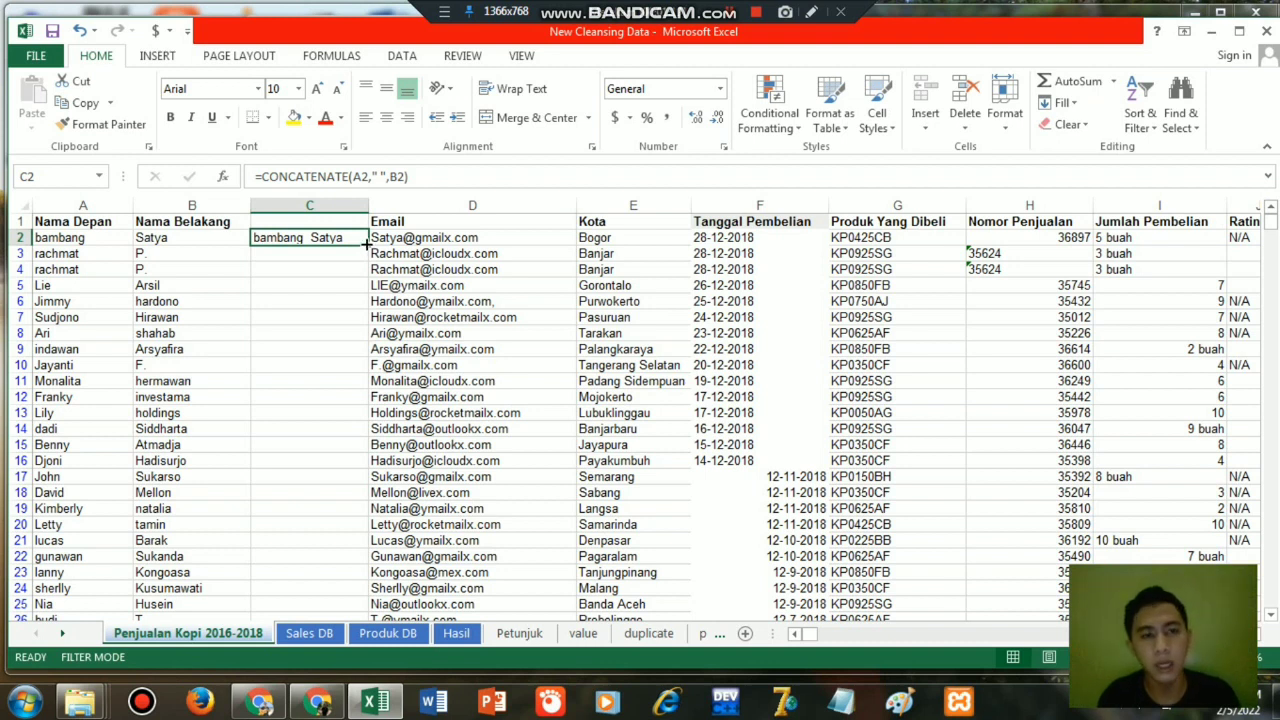
{"action": "double_click", "coordinate": [367, 244]}
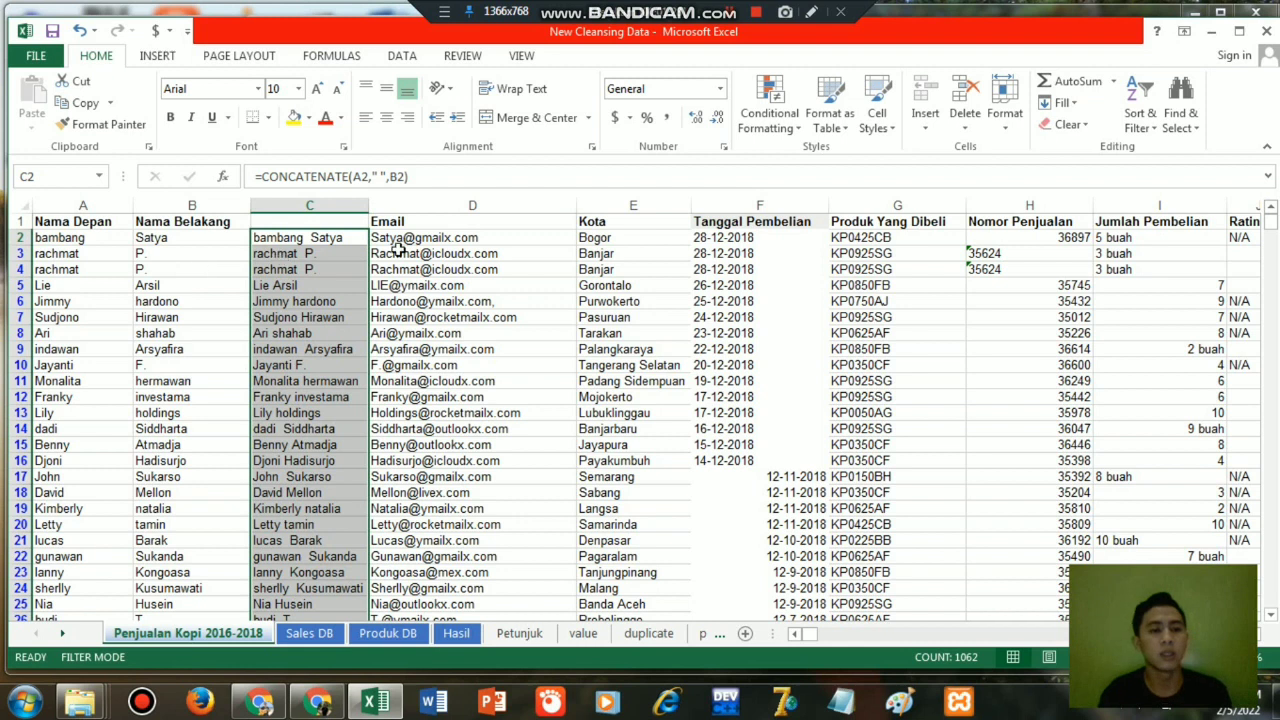
{"action": "left_click", "coordinate": [322, 238]}
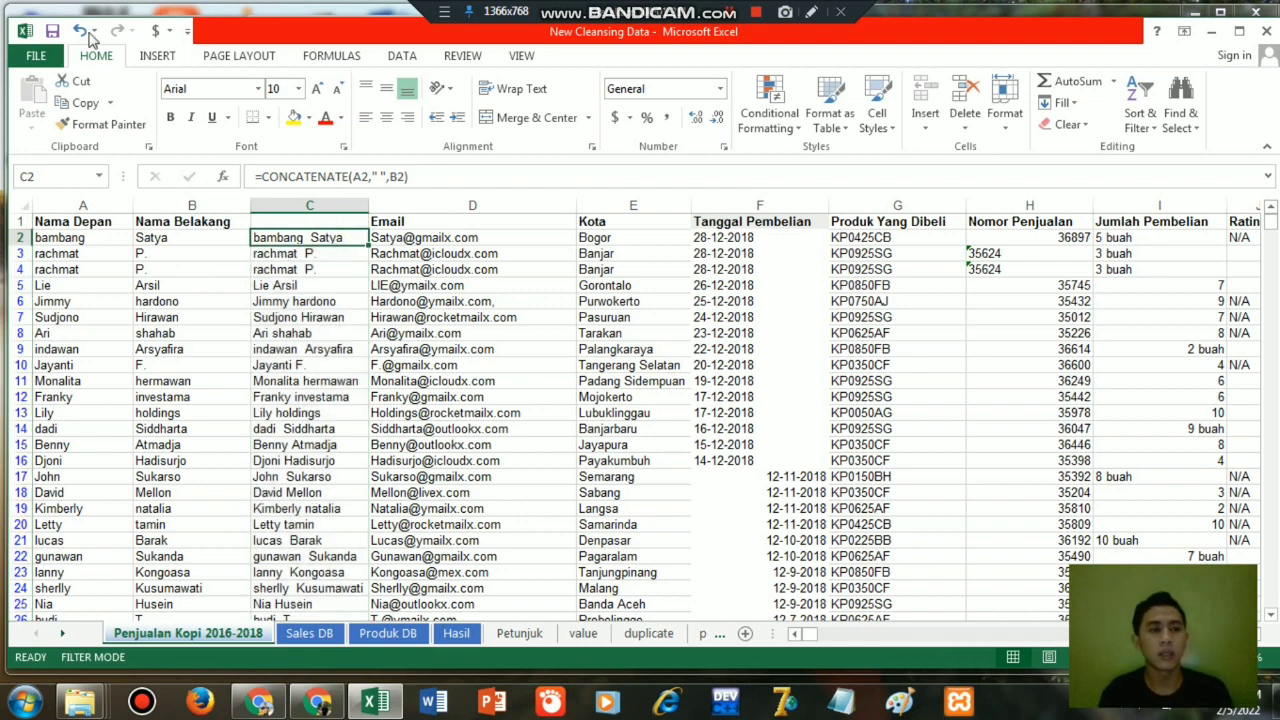
{"action": "left_click", "coordinate": [82, 31]}
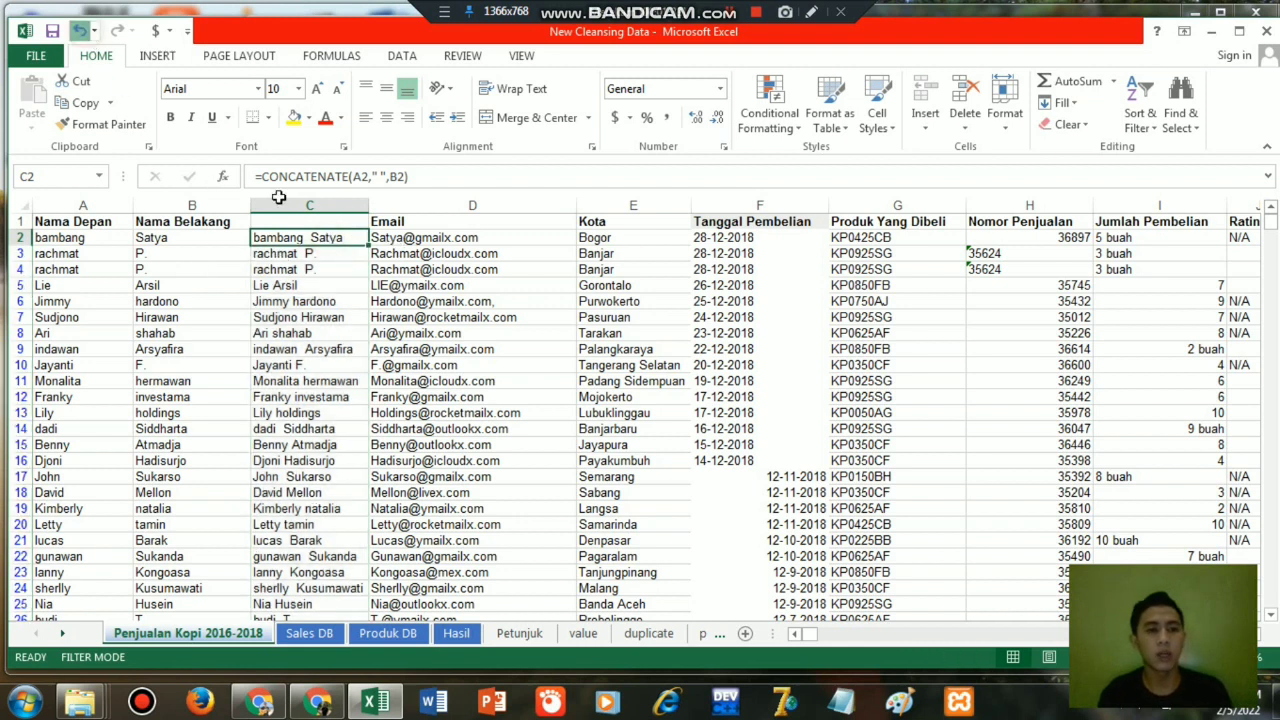
Copy the C2 formula and paste it over column C down to the last data row, C1063.
{"action": "left_click", "coordinate": [305, 243]}
{"action": "key", "text": "ctrl+c"}
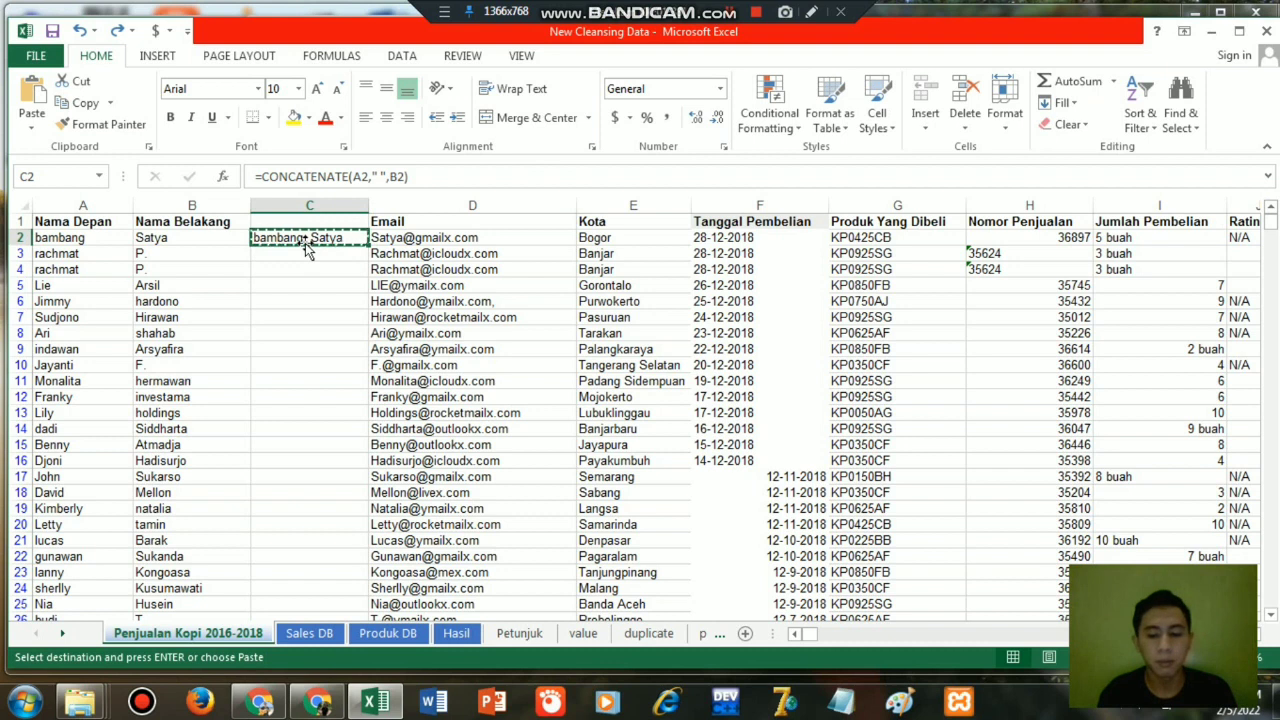
{"action": "key", "text": "Left"}
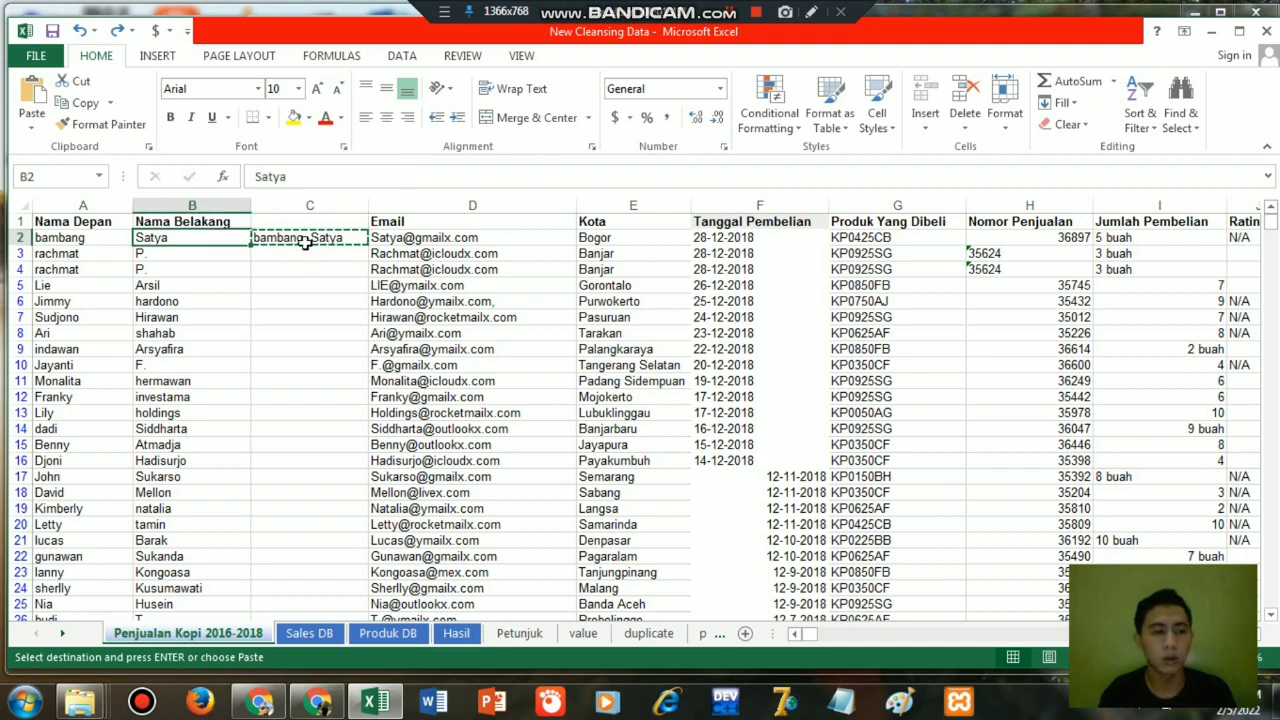
{"action": "key", "text": "ctrl+Down"}
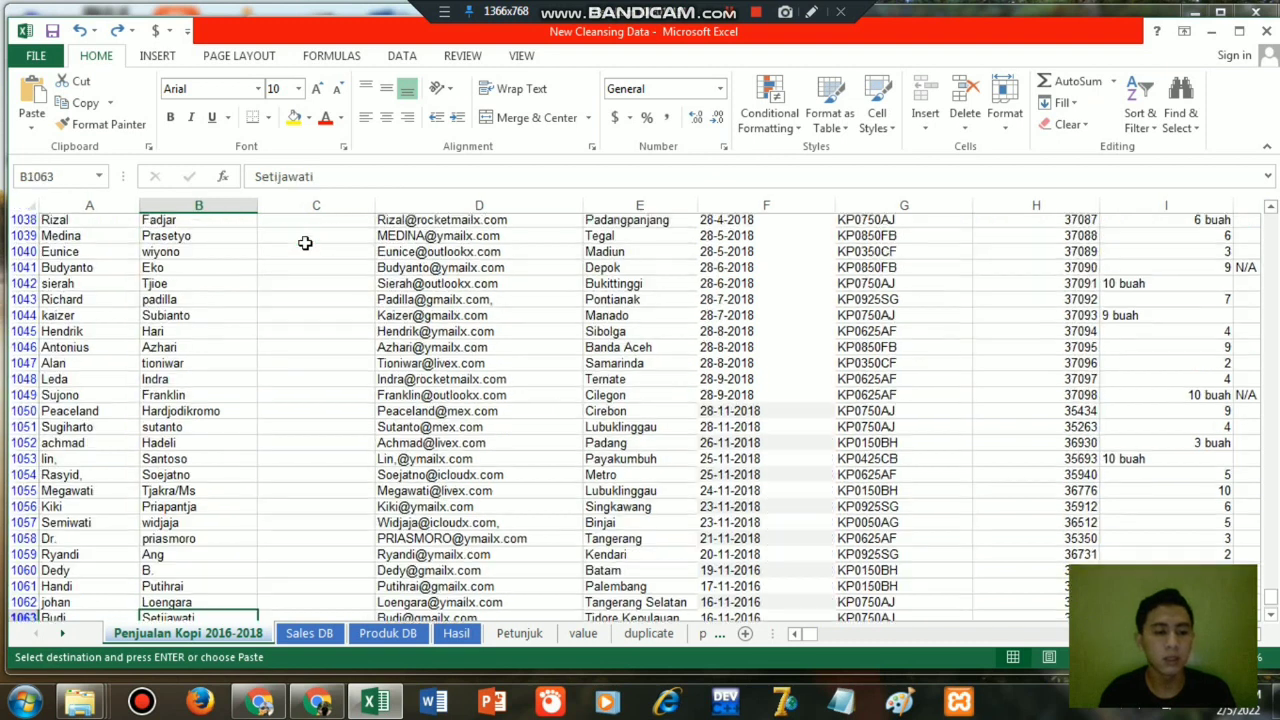
{"action": "key", "text": "Right"}
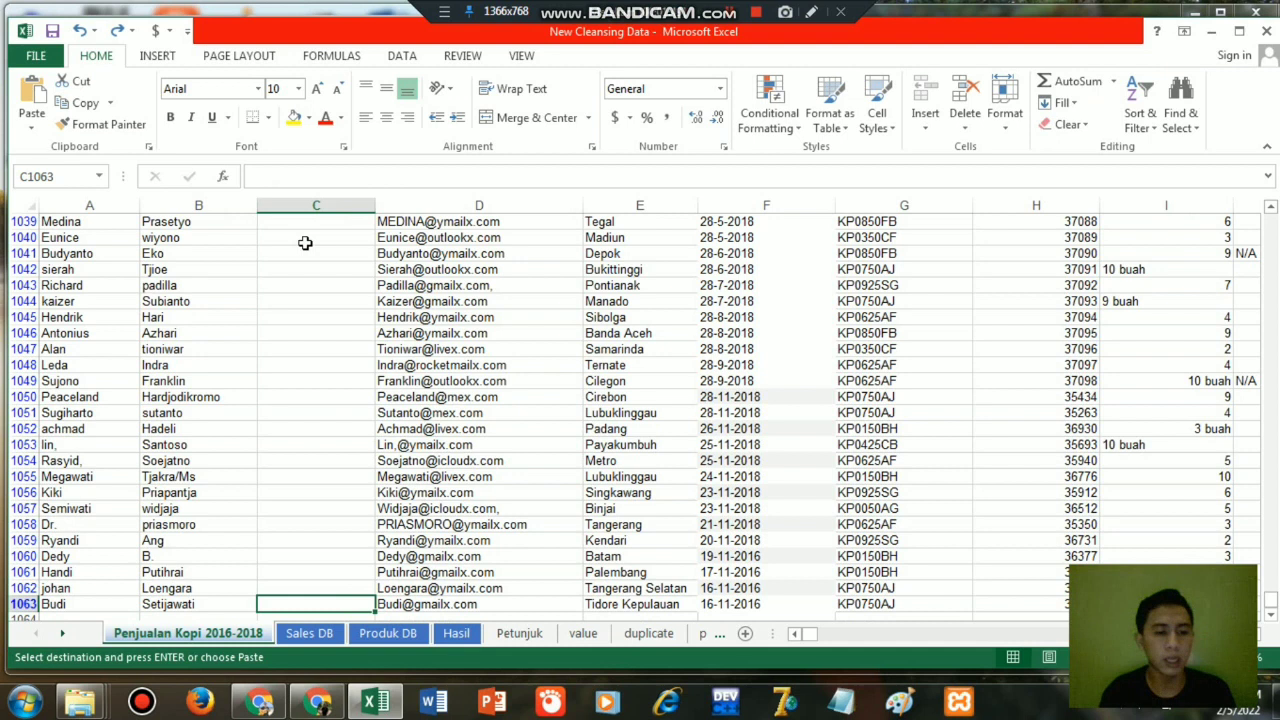
{"action": "key", "text": "ctrl+shift+Up"}
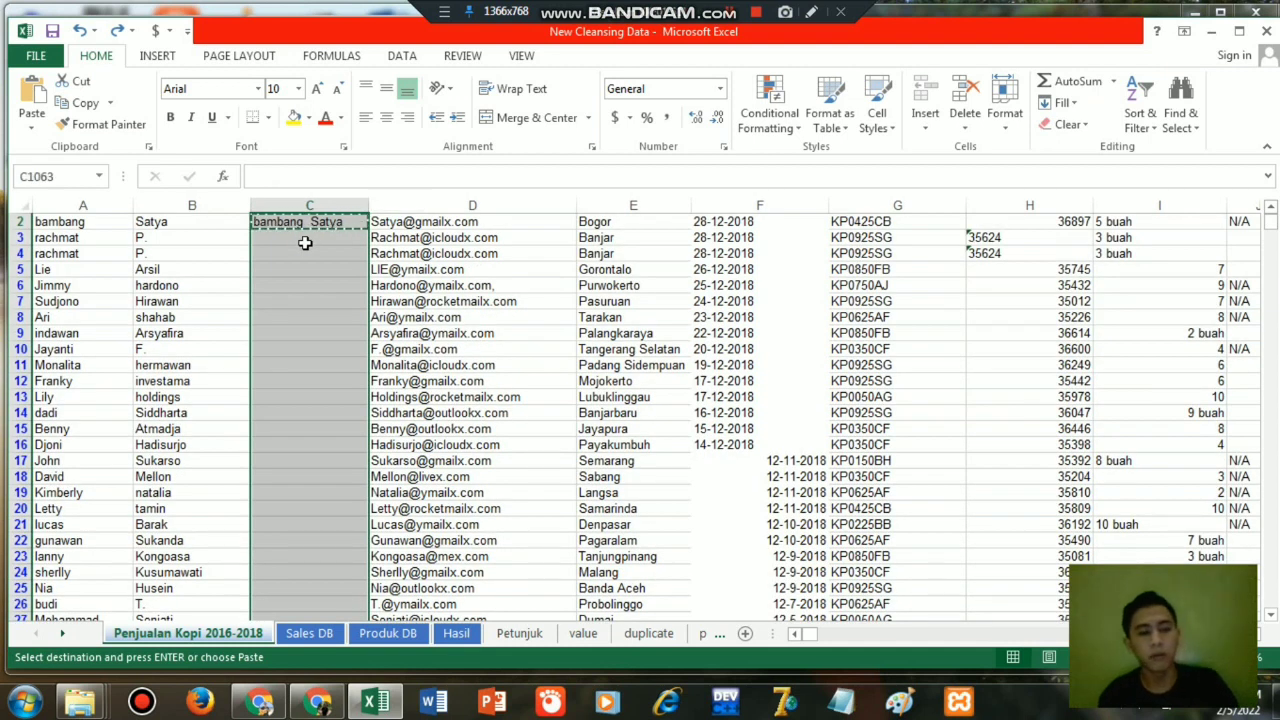
{"action": "key", "text": "ctrl+v"}
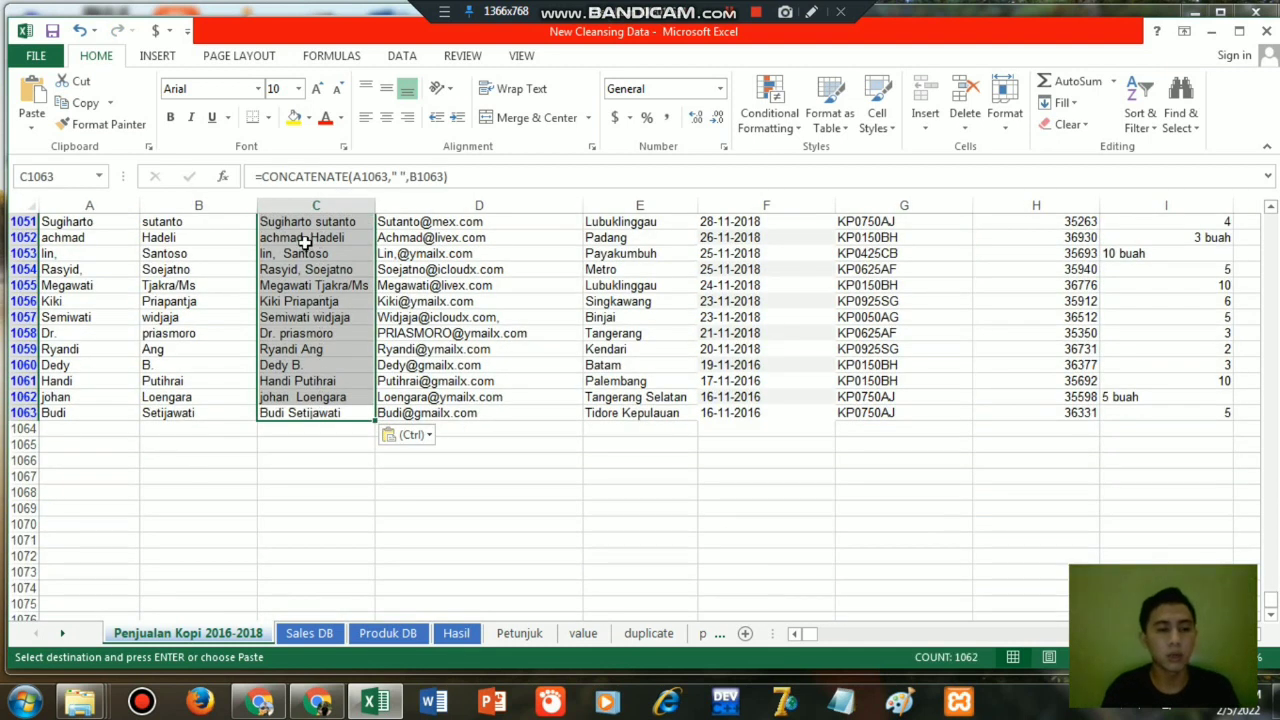
Wrap the C2 formula in TRIM so it reads =TRIM(CONCATENATE(A2," ",B2)).
{"action": "key", "text": "Up"}
{"action": "key", "text": "ctrl+Up"}
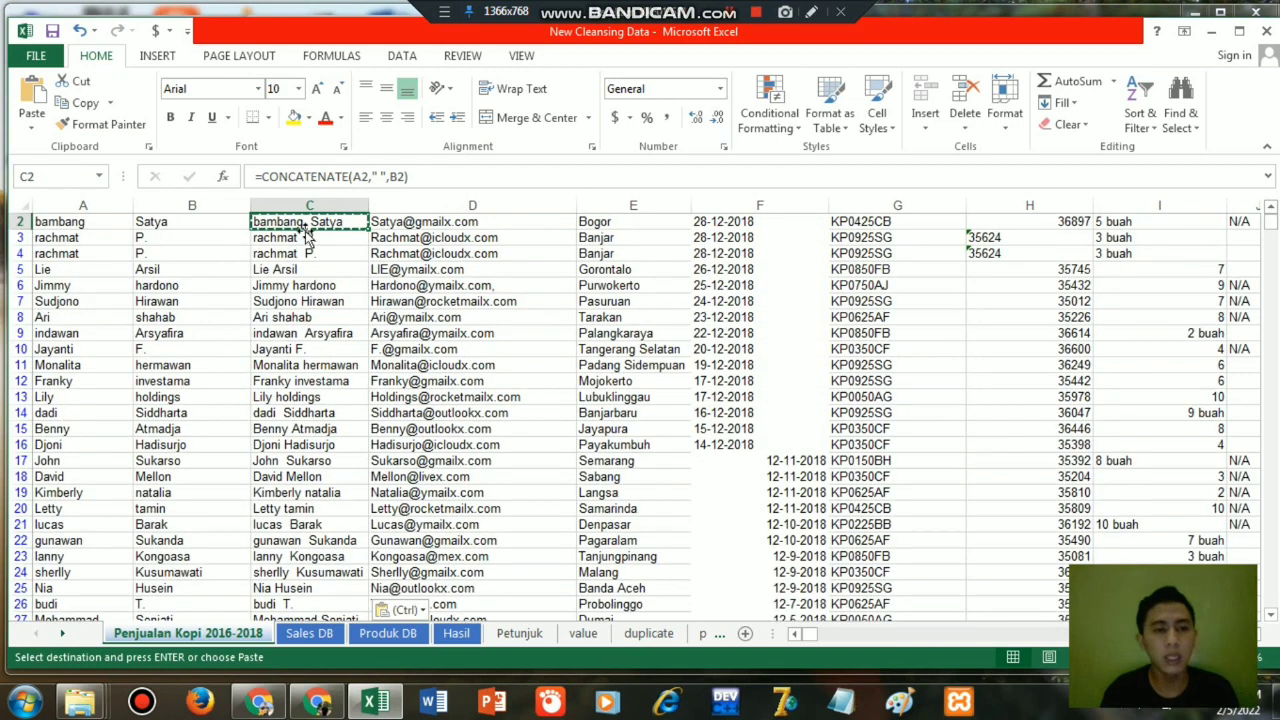
{"action": "key", "text": "ctrl+c"}
{"action": "key", "text": "Up"}
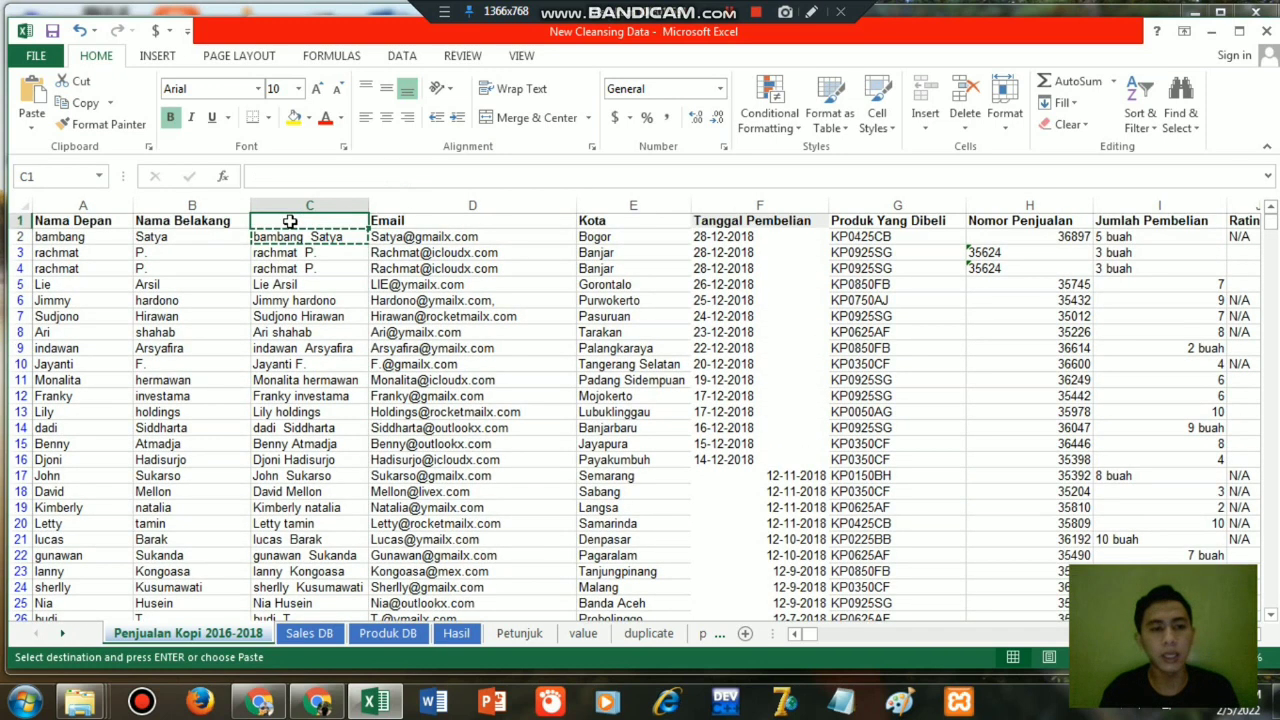
{"action": "left_click", "coordinate": [310, 238]}
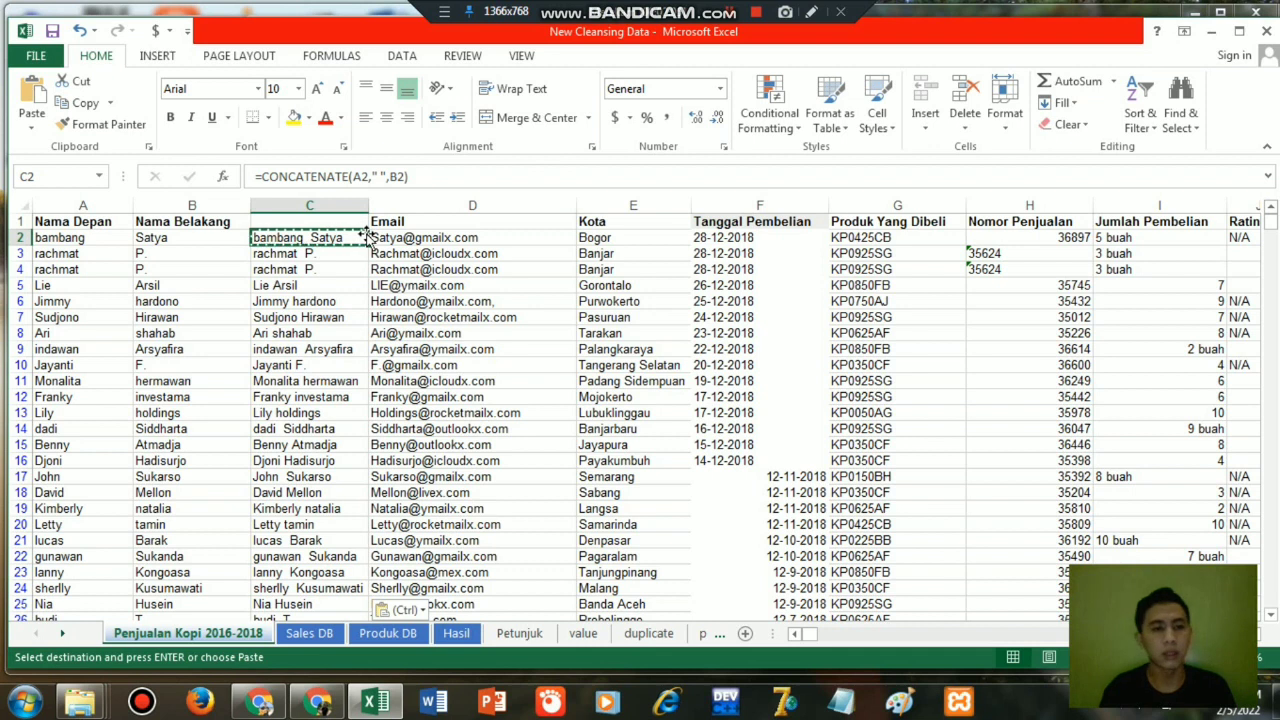
{"action": "double_click", "coordinate": [270, 238]}
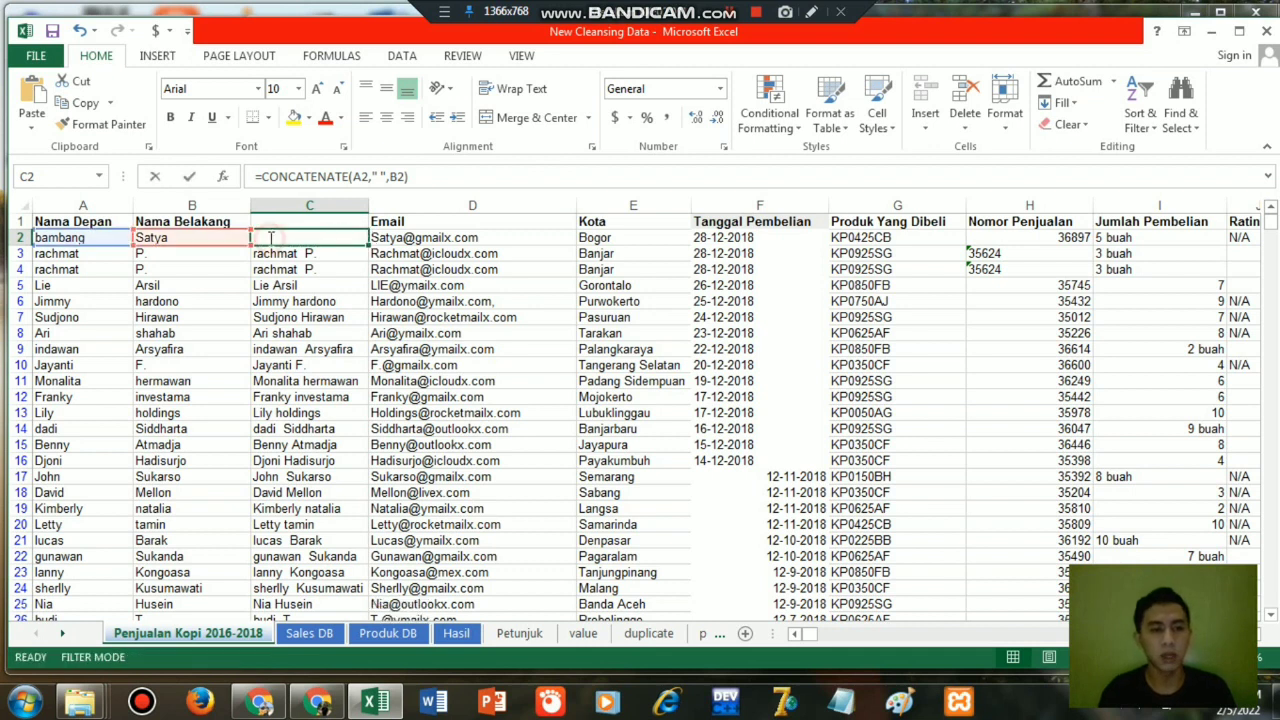
{"action": "left_click", "coordinate": [264, 238]}
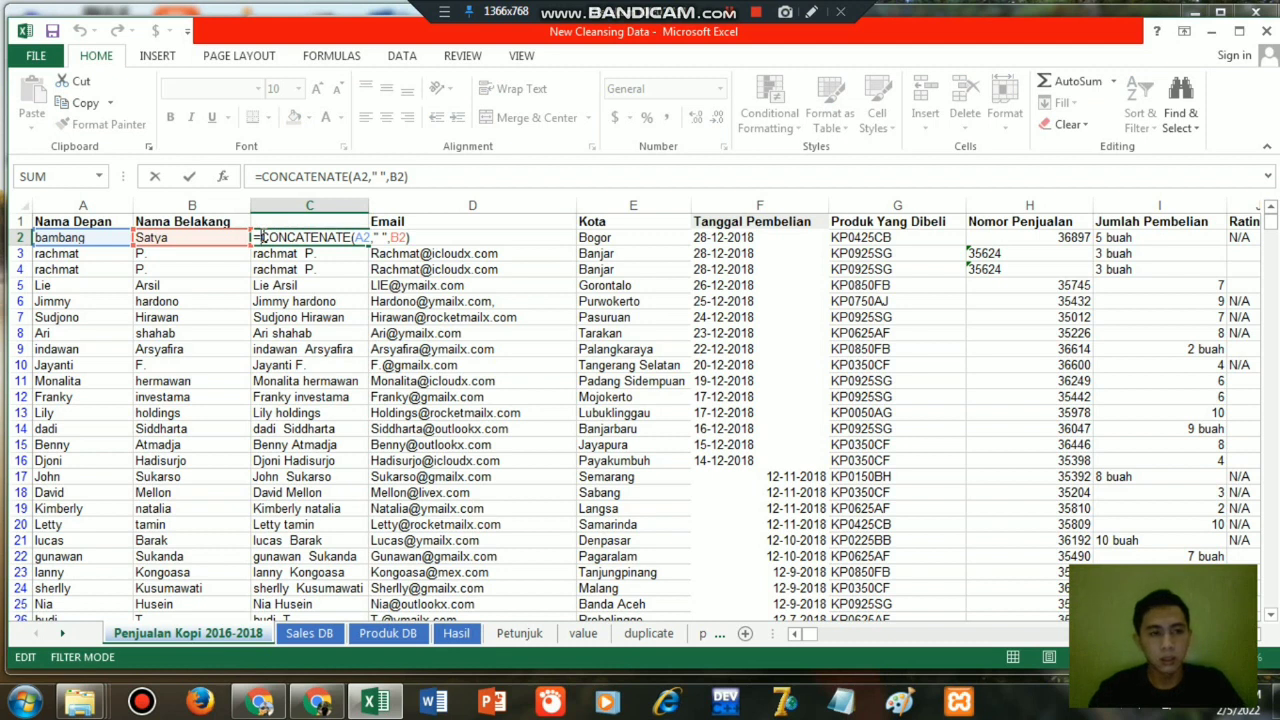
{"action": "type", "text": "tri"}
{"action": "double_click", "coordinate": [293, 257]}
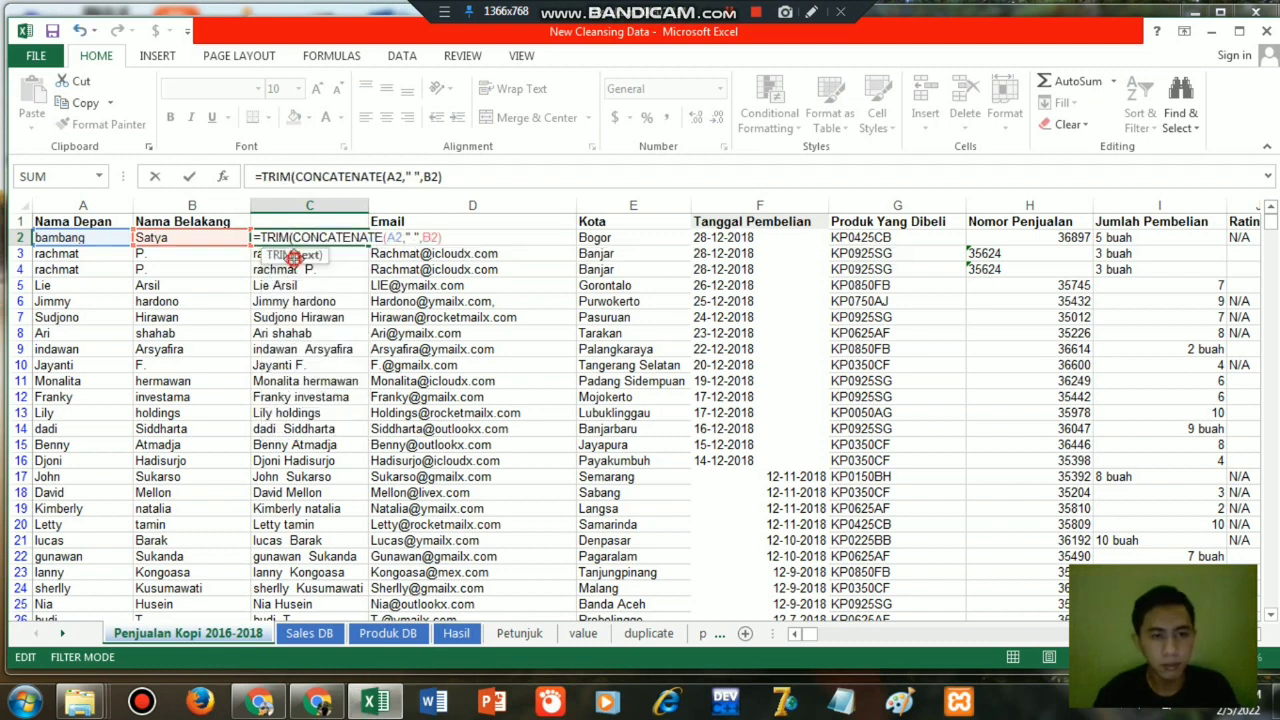
{"action": "key", "text": "End"}
{"action": "type", "text": ")"}
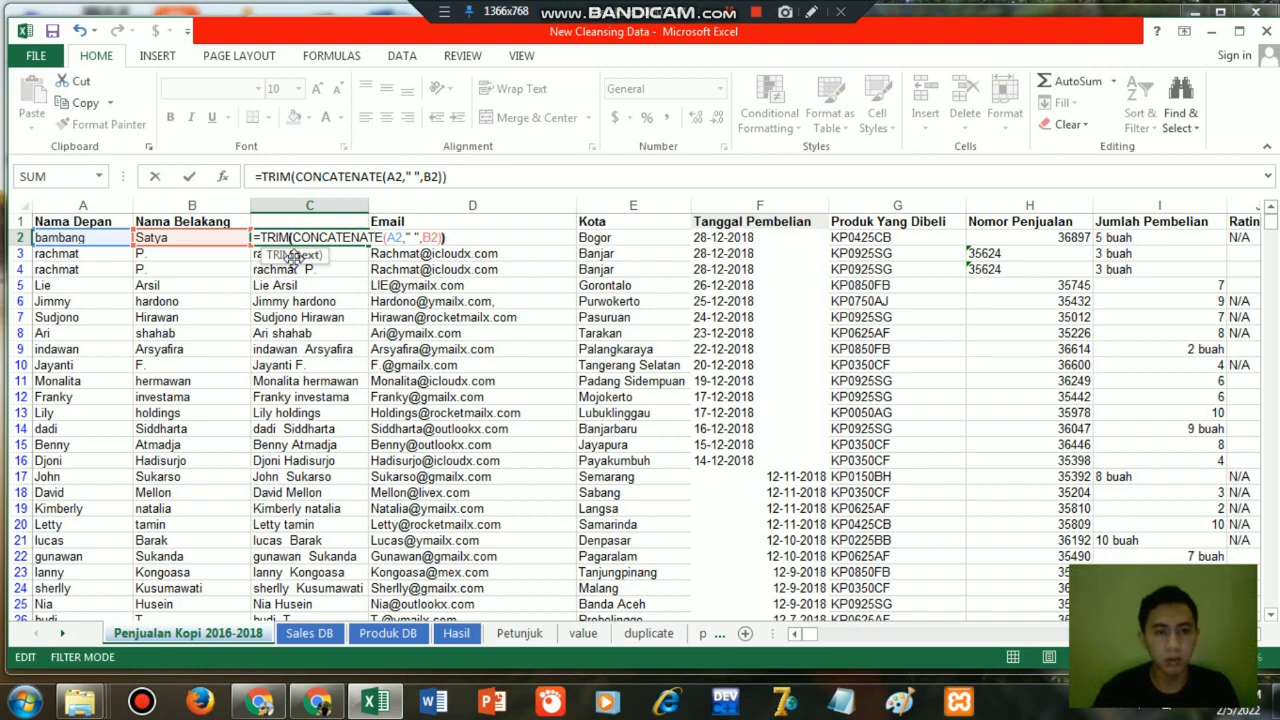
{"action": "key", "text": "Return"}
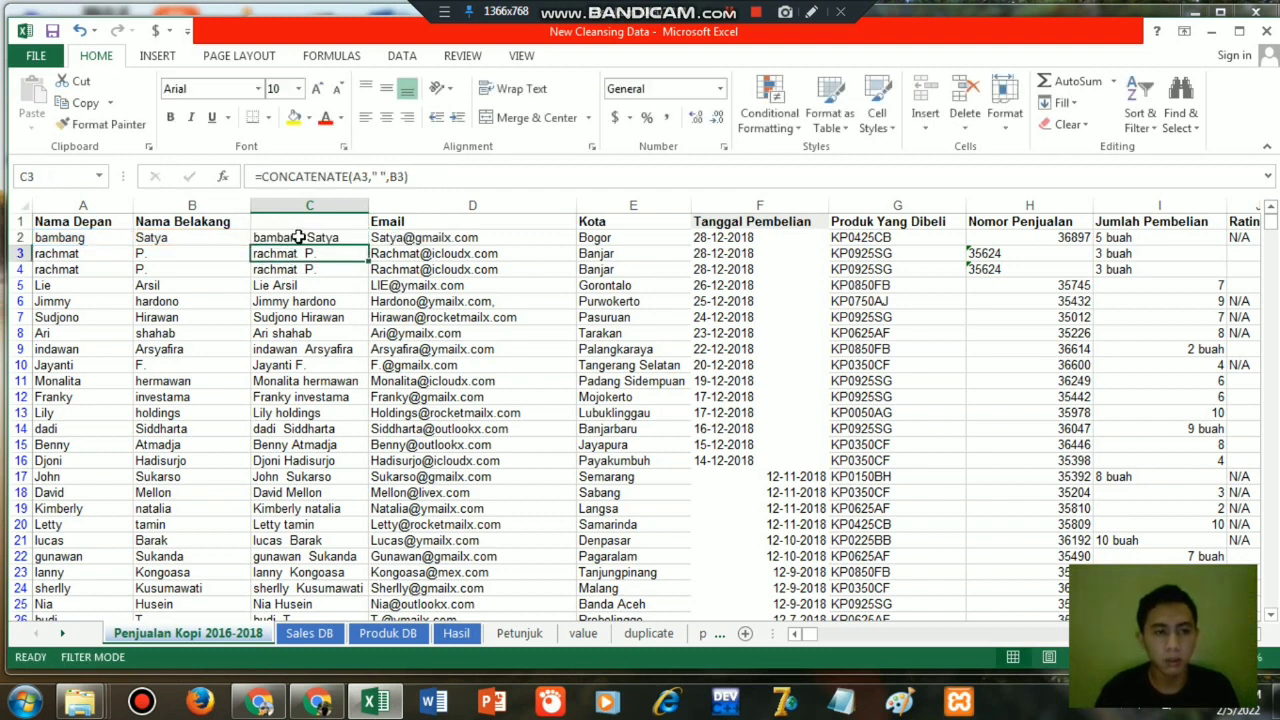
Fill the TRIM formula from C2 down all data rows of column C.
{"action": "left_click", "coordinate": [307, 238]}
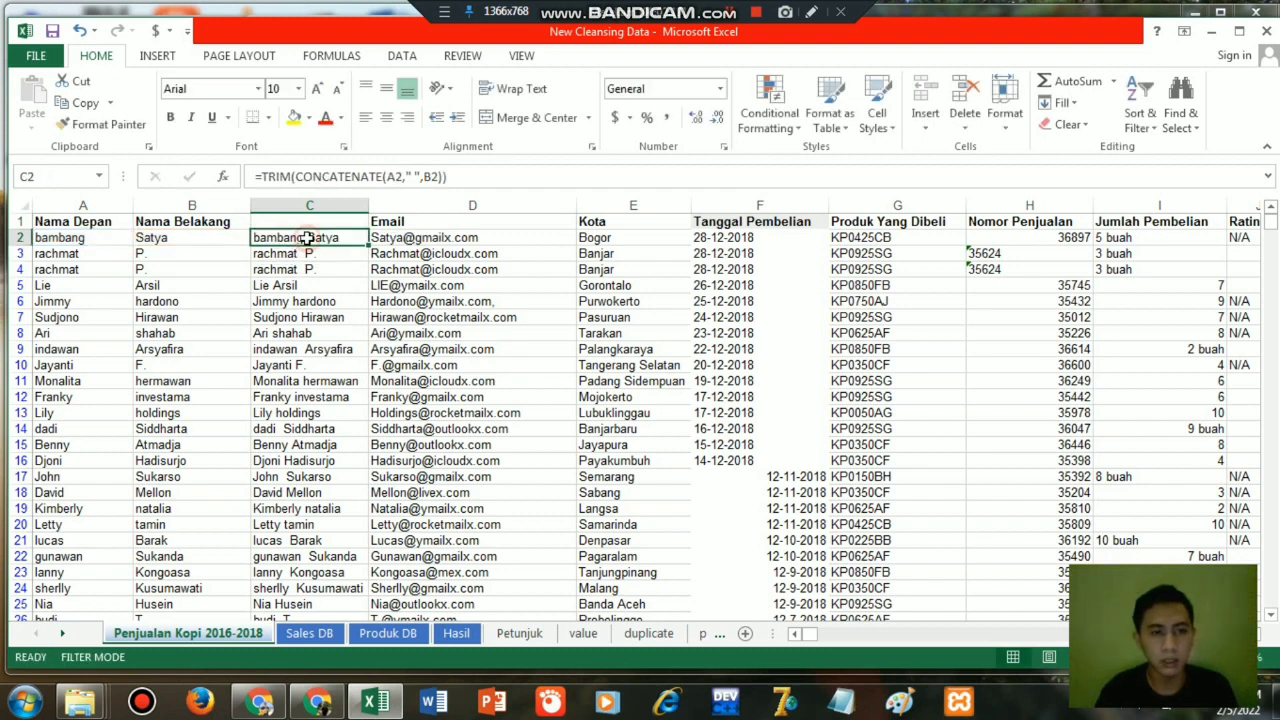
{"action": "double_click", "coordinate": [368, 244]}
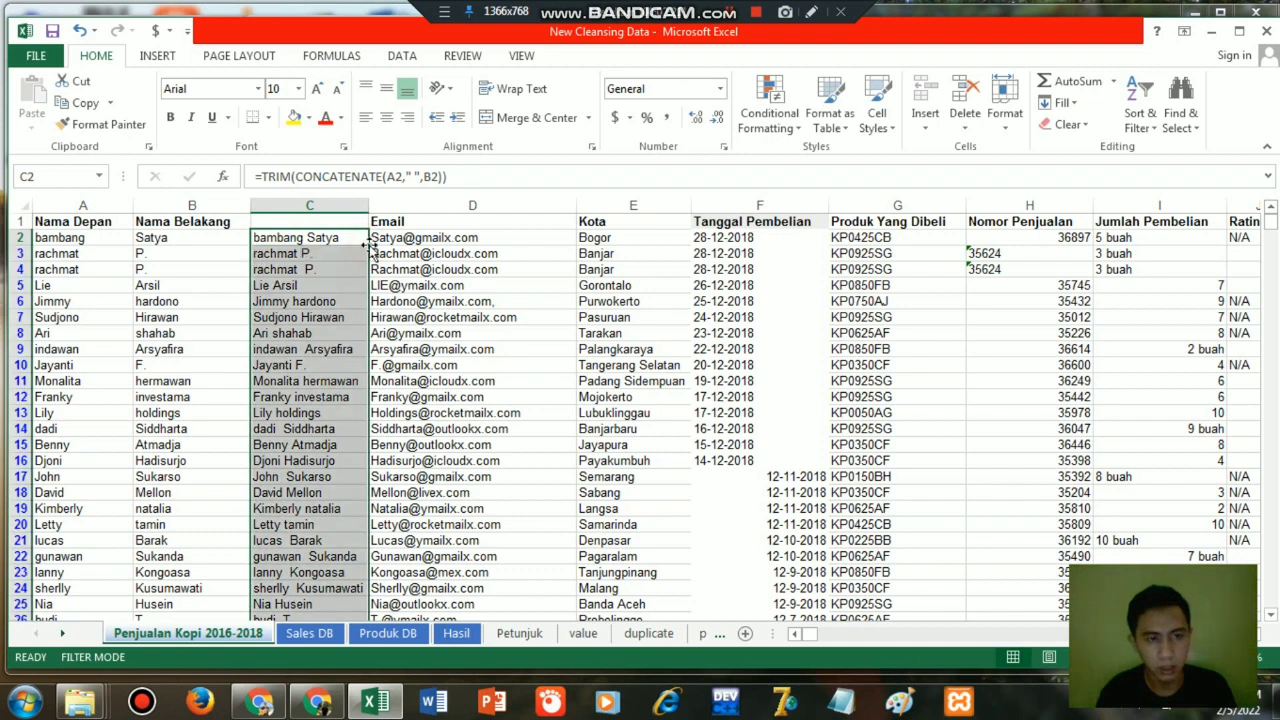
{"action": "left_click", "coordinate": [325, 237]}
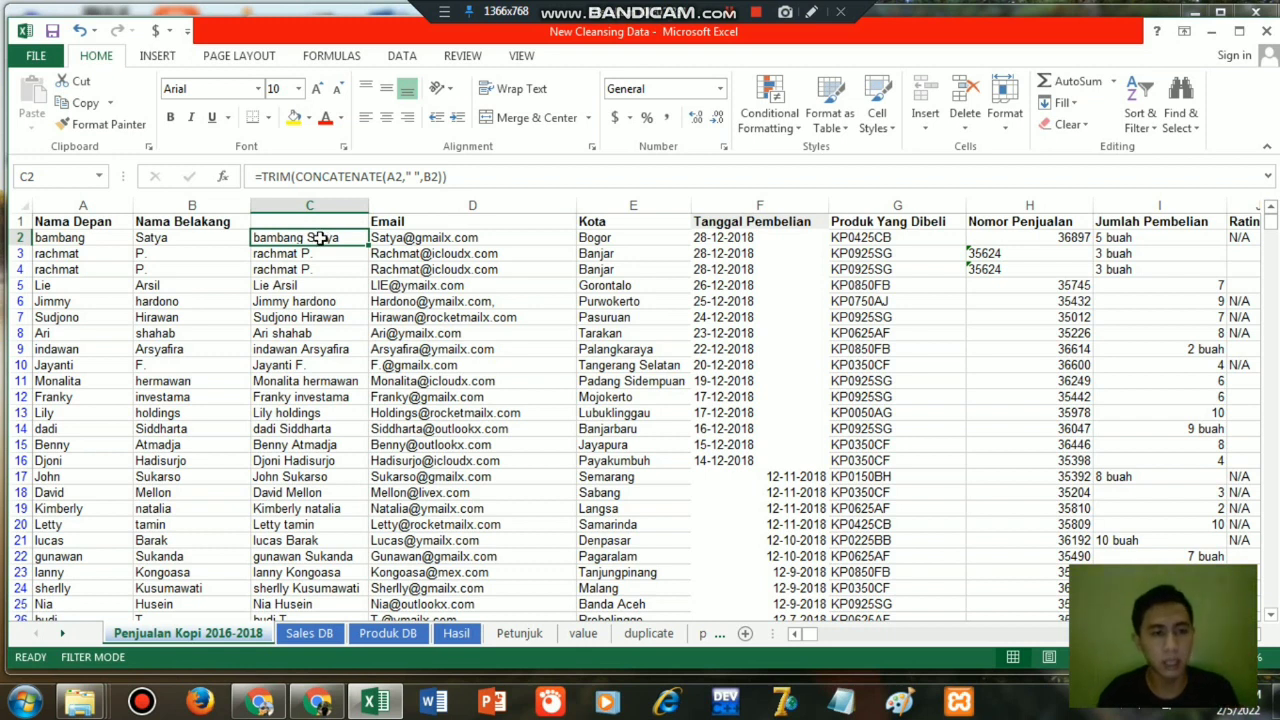
Wrap the C2 formula in PROPER so it reads =PROPER(TRIM(CONCATENATE(A2," ",B2))).
{"action": "double_click", "coordinate": [296, 240]}
{"action": "left_click", "coordinate": [268, 236]}
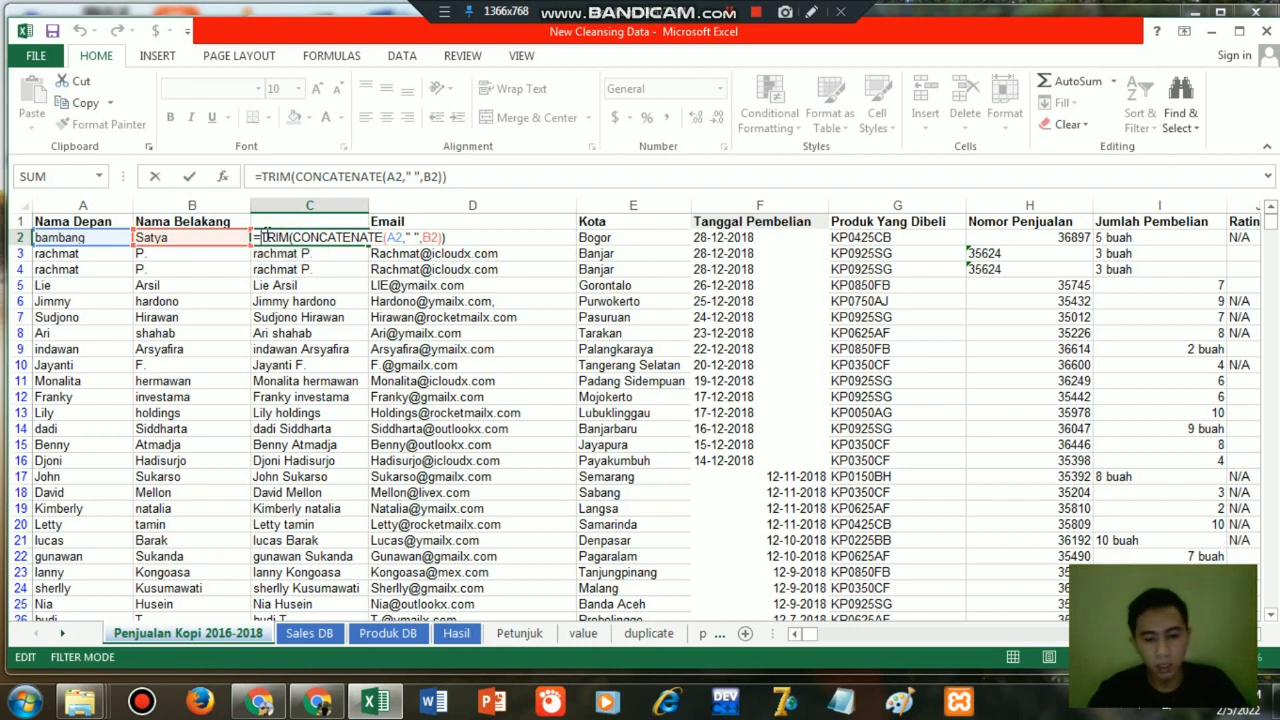
{"action": "type", "text": "pro"}
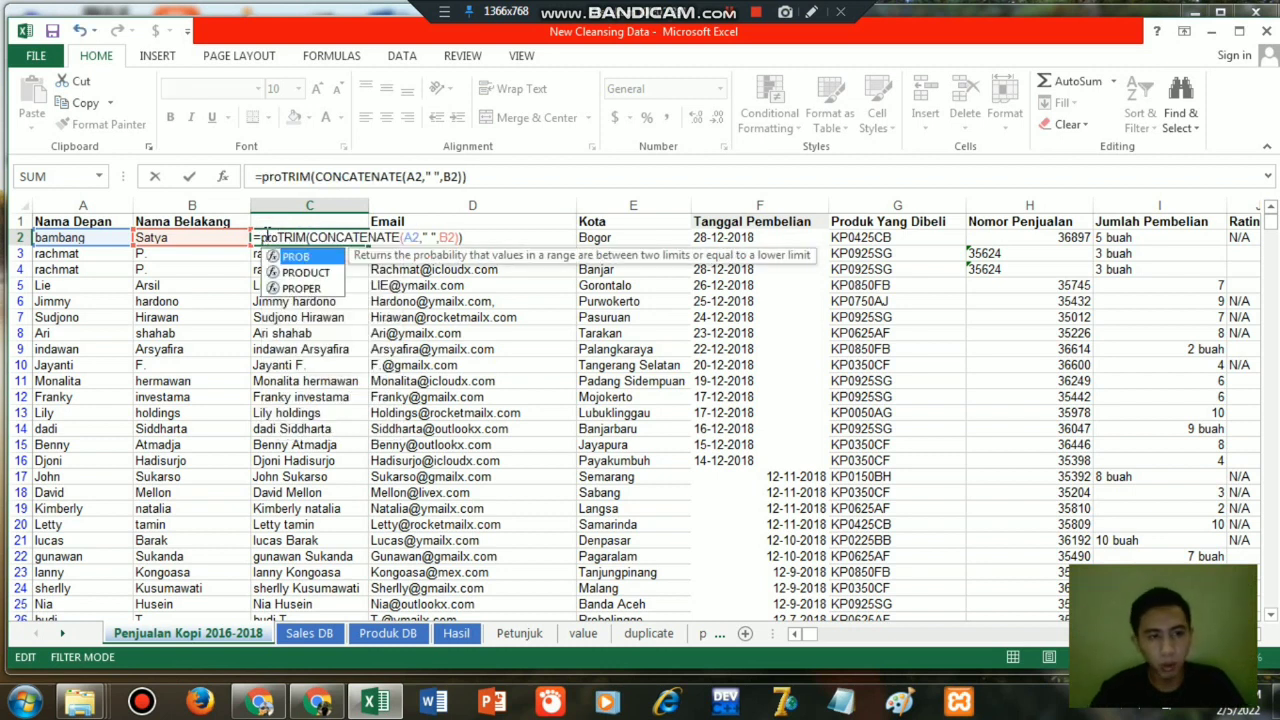
{"action": "left_click", "coordinate": [301, 289]}
{"action": "double_click", "coordinate": [301, 289]}
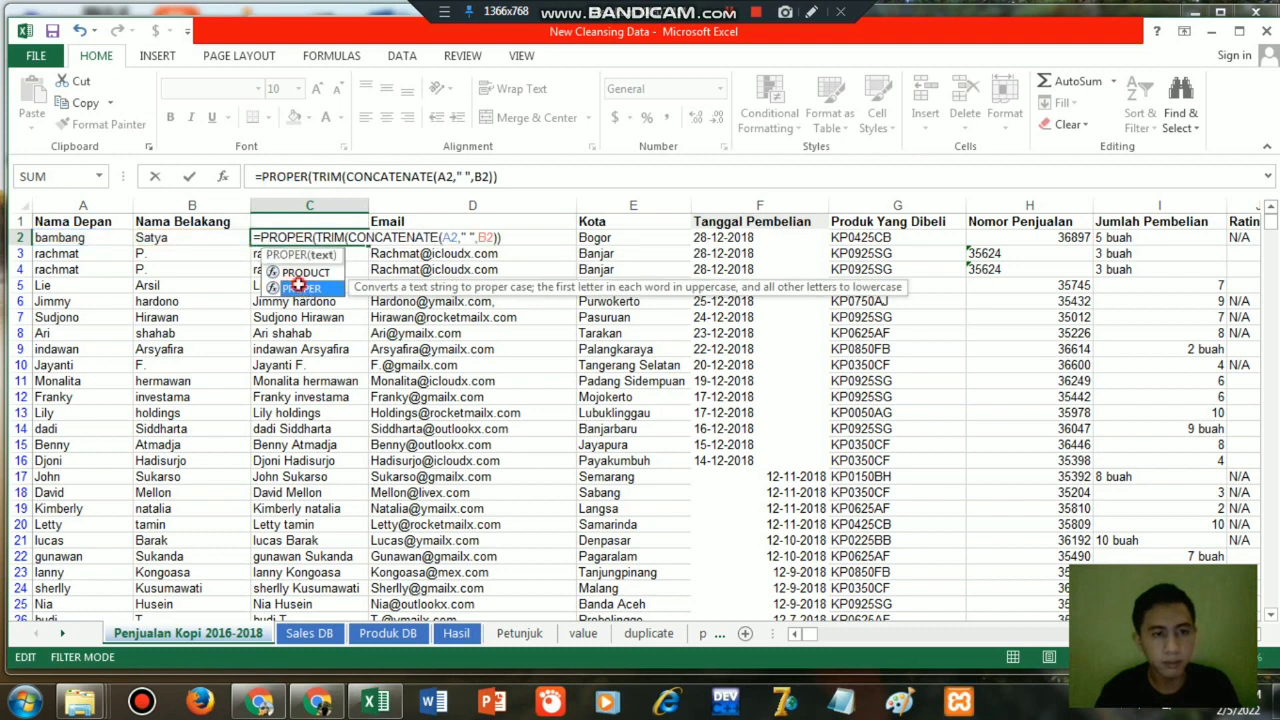
{"action": "type", "text": ")"}
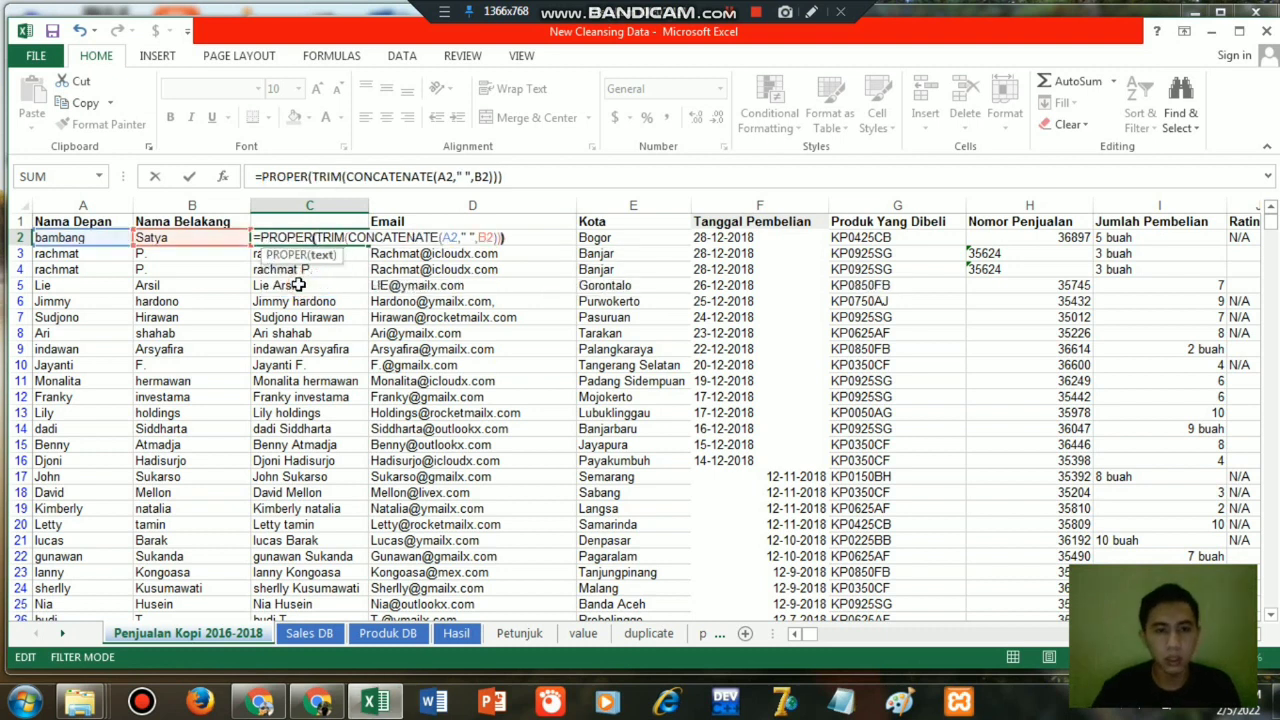
{"action": "key", "text": "Return"}
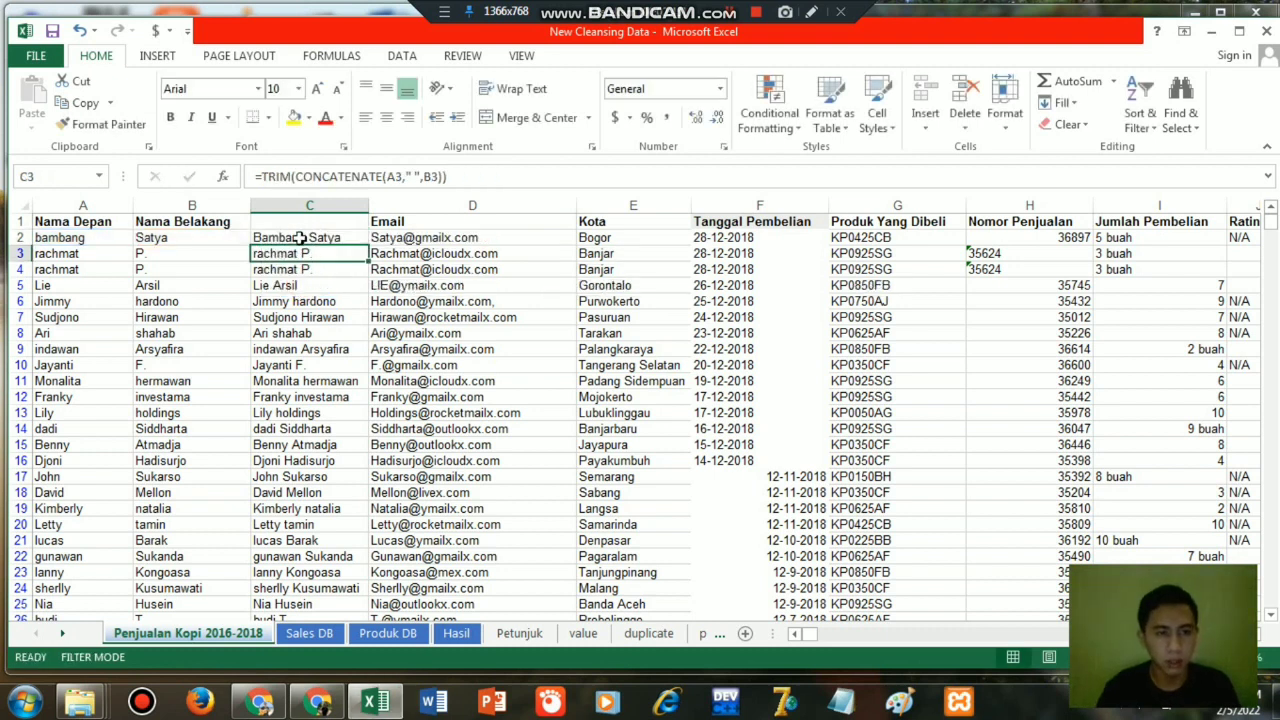
Copy the PROPER formula from C2 and paste it over column C down to the last data row, C1063.
{"action": "left_click", "coordinate": [300, 238]}
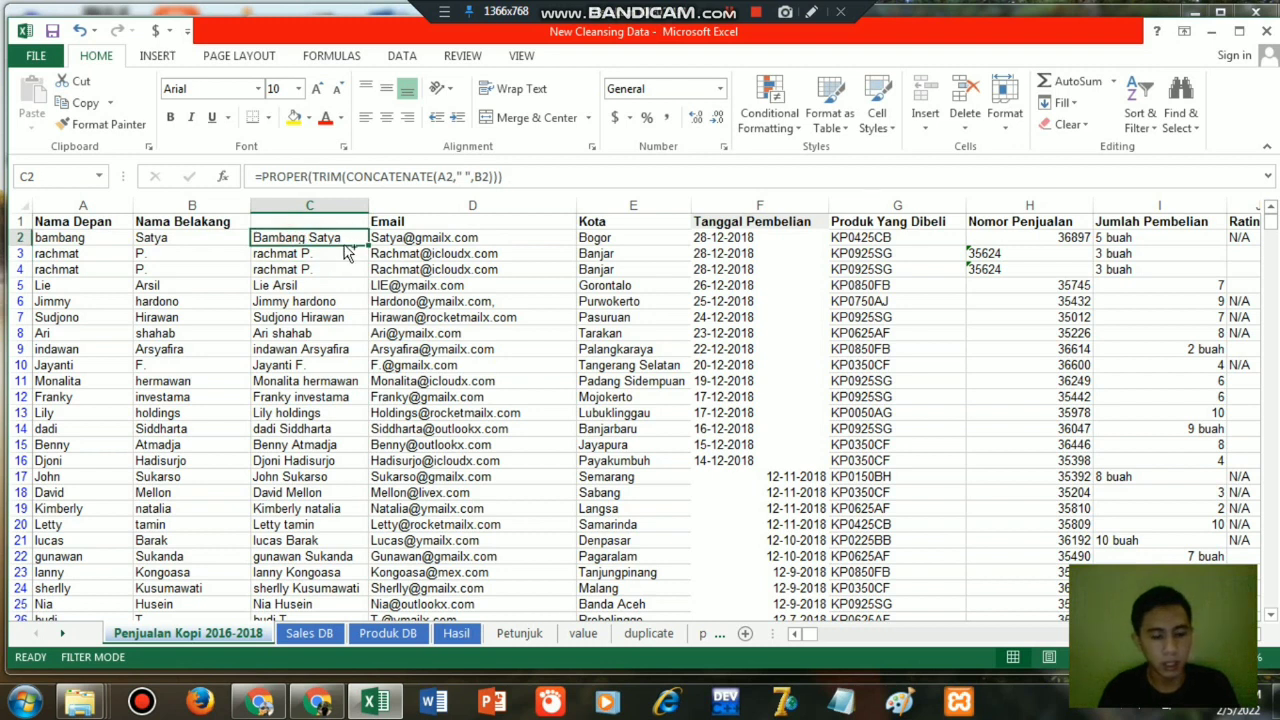
{"action": "key", "text": "ctrl+c"}
{"action": "key", "text": "Left"}
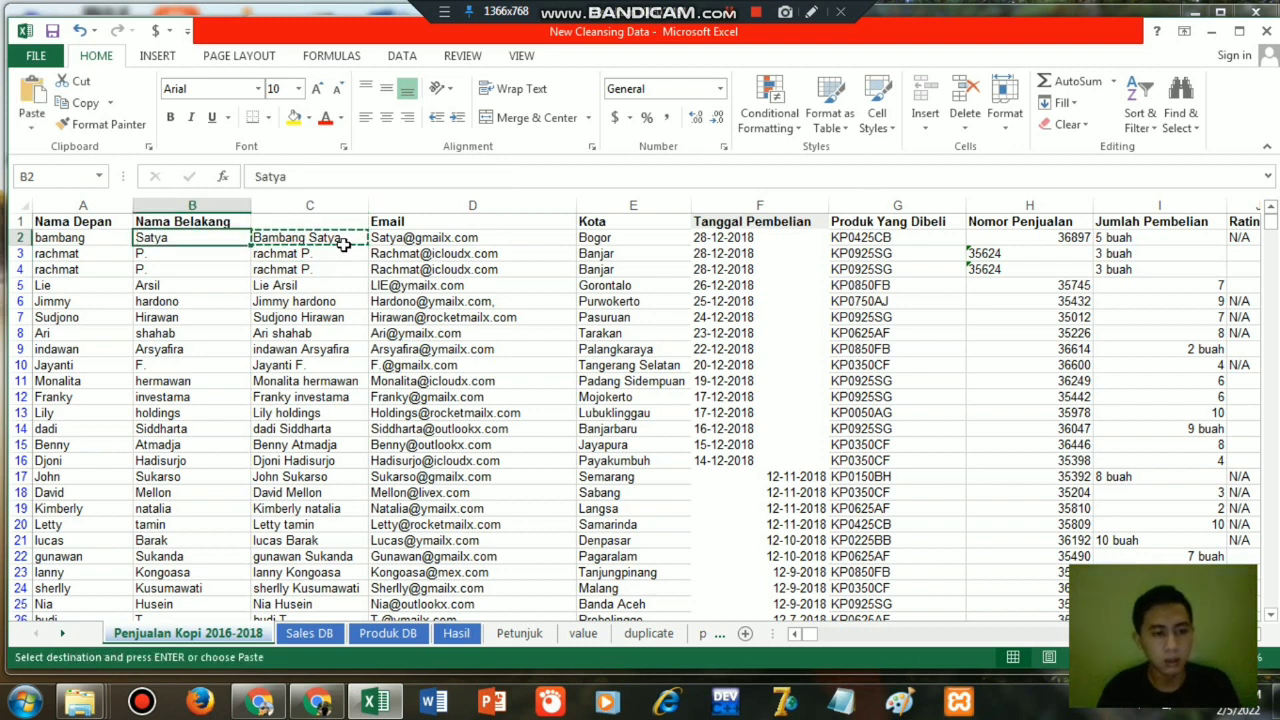
{"action": "key", "text": "ctrl+Down"}
{"action": "key", "text": "Right"}
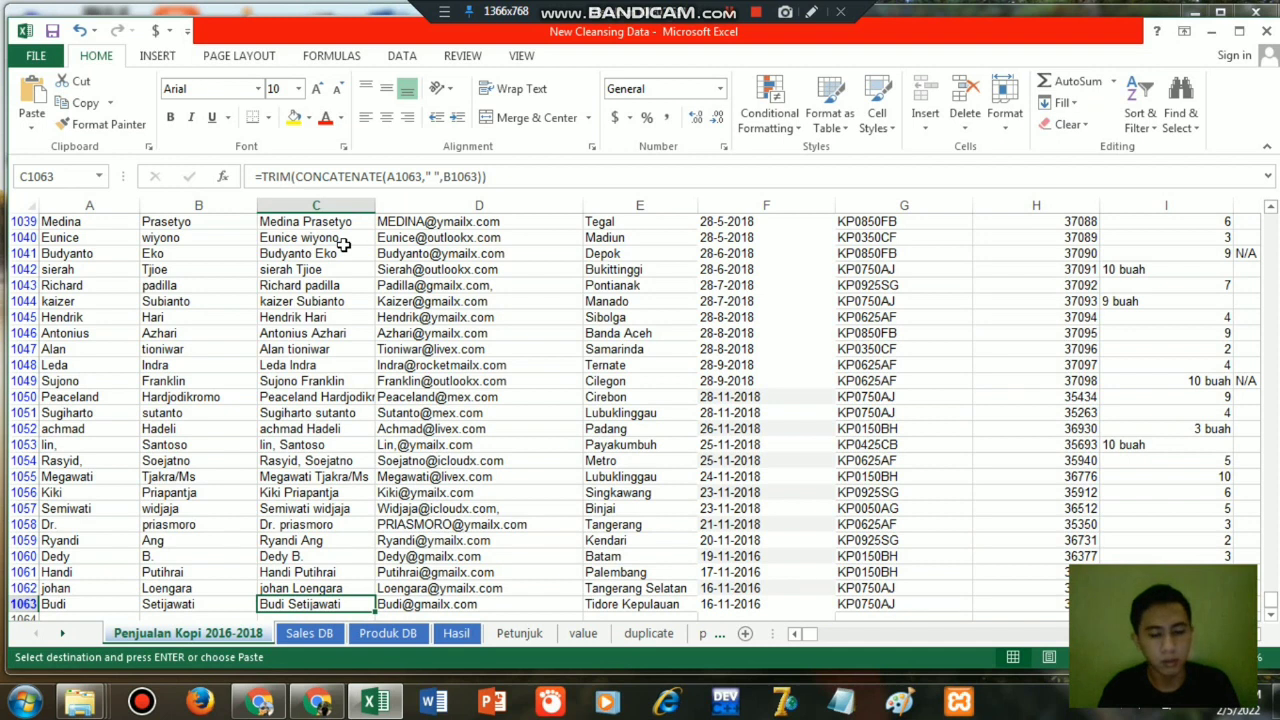
{"action": "key", "text": "ctrl+shift+Up"}
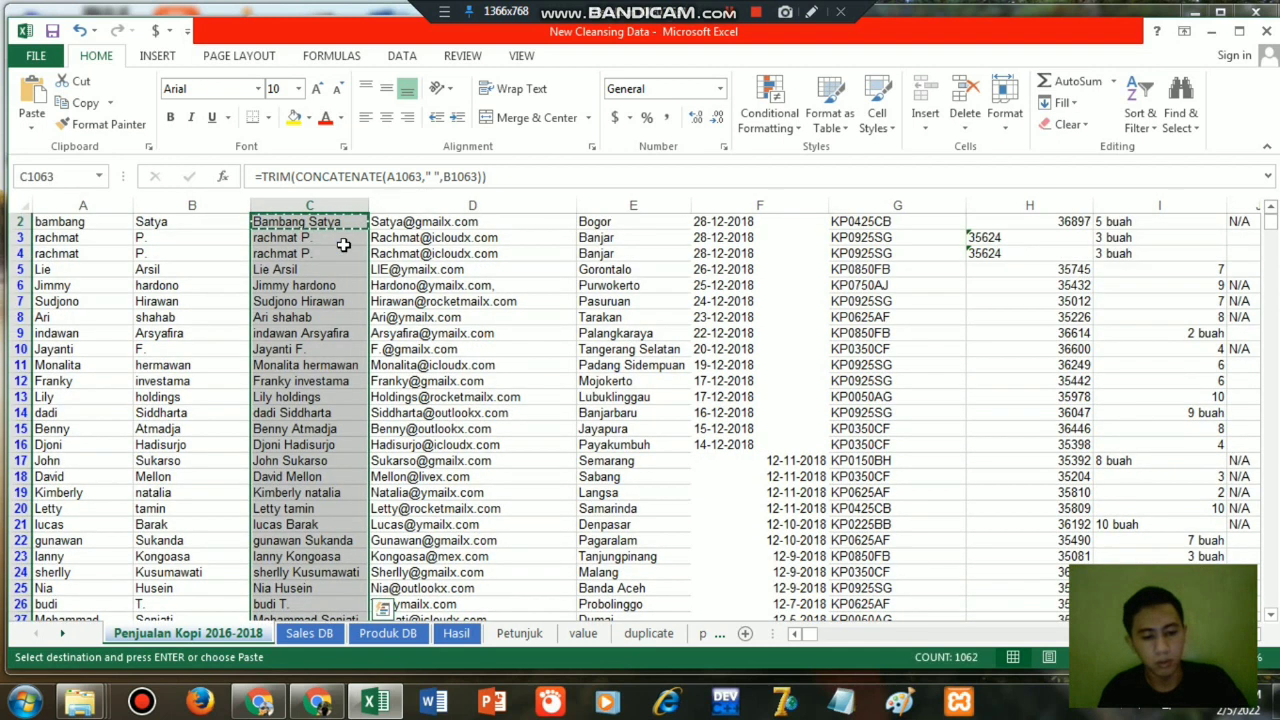
{"action": "key", "text": "ctrl+v"}
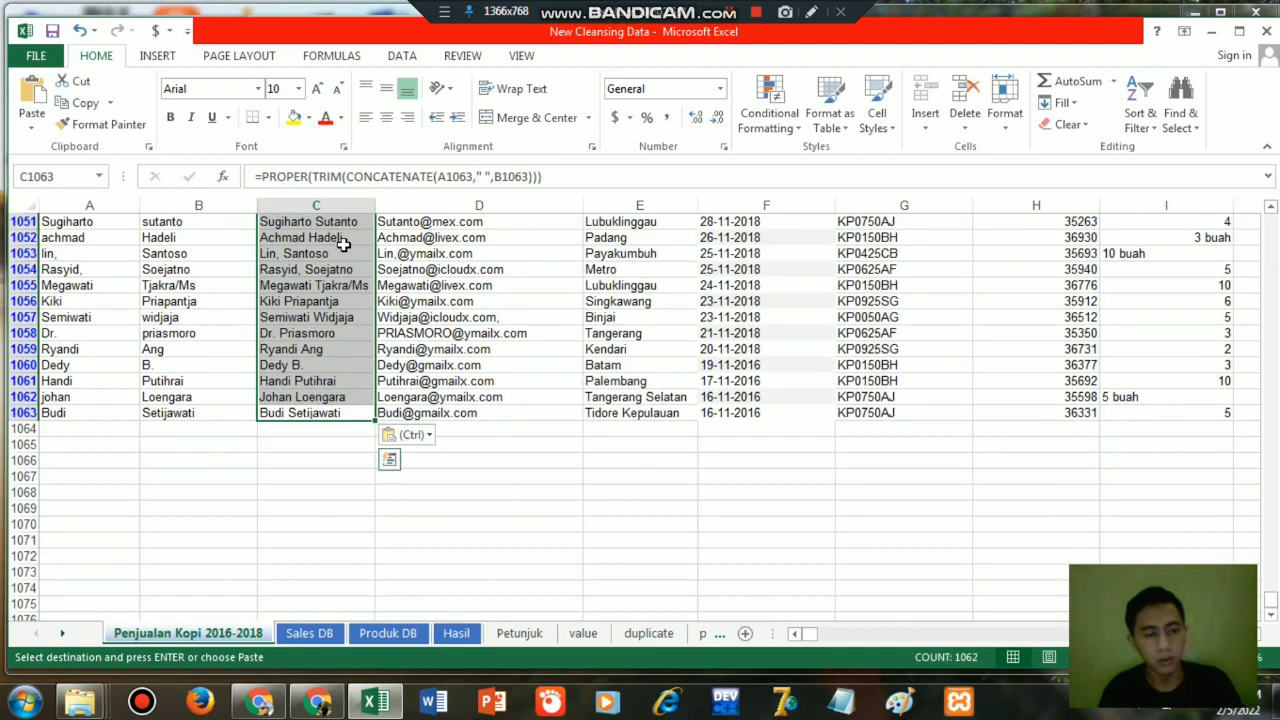
{"action": "key", "text": "ctrl+Up"}
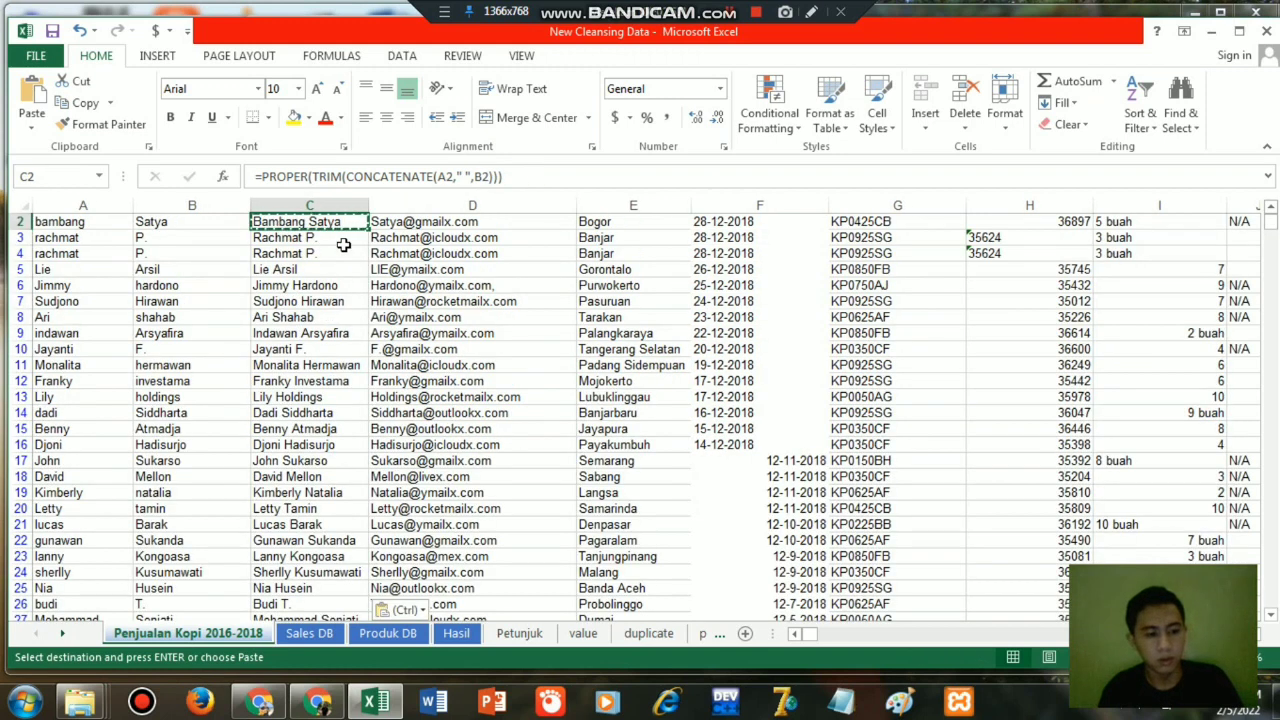
{"action": "key", "text": "Escape"}
{"action": "key", "text": "Up"}
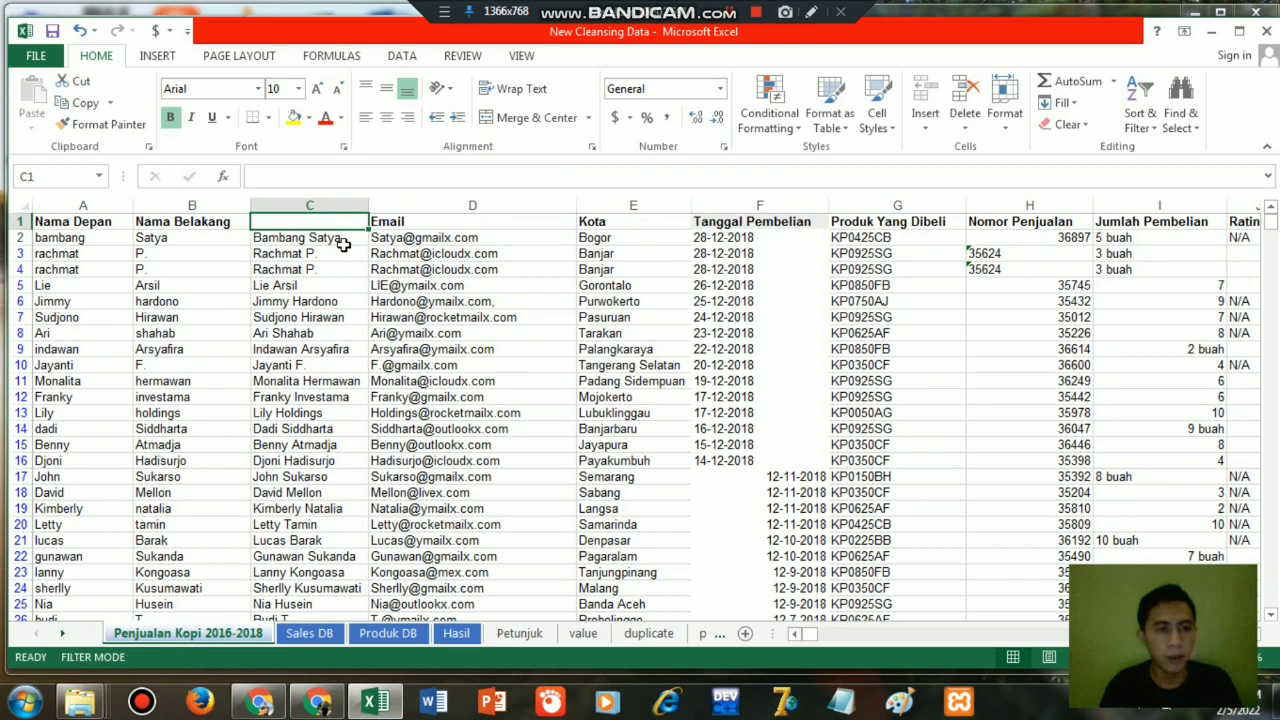
Replace the formulas in column C with their plain values by copying the column and pasting values over itself.
{"action": "left_click", "coordinate": [313, 205]}
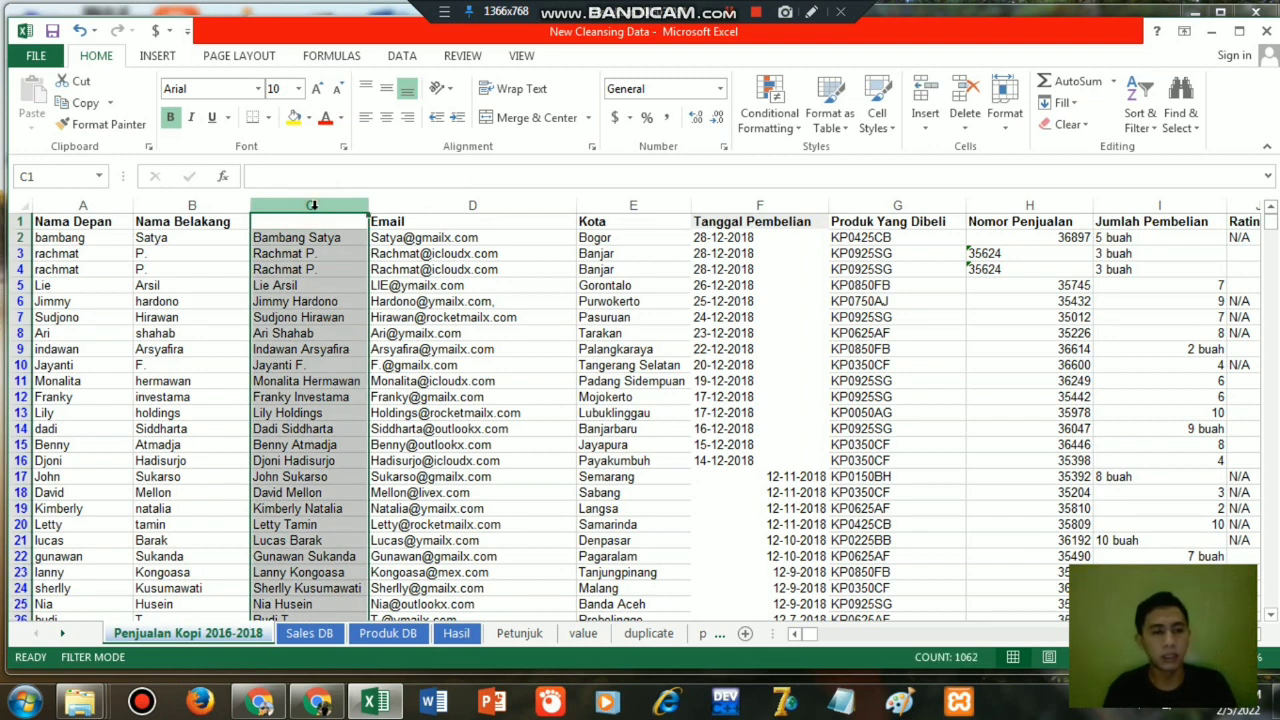
{"action": "key", "text": "ctrl+c"}
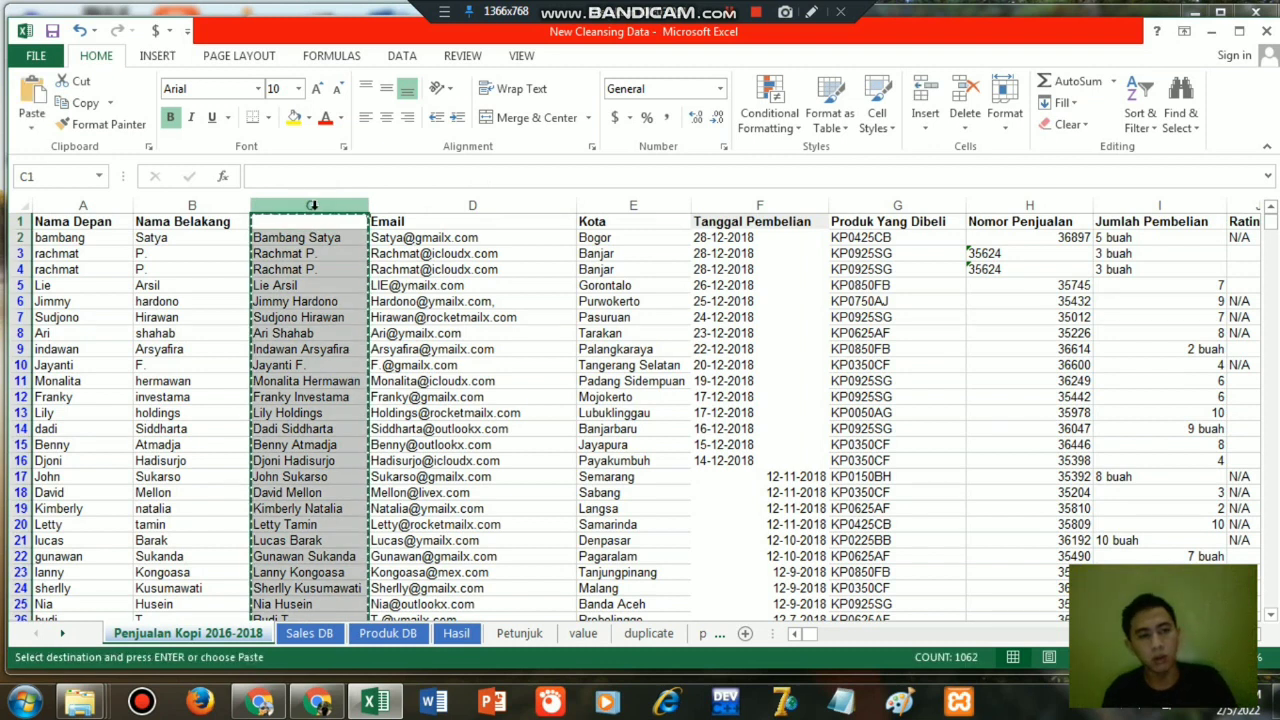
{"action": "right_click", "coordinate": [292, 271]}
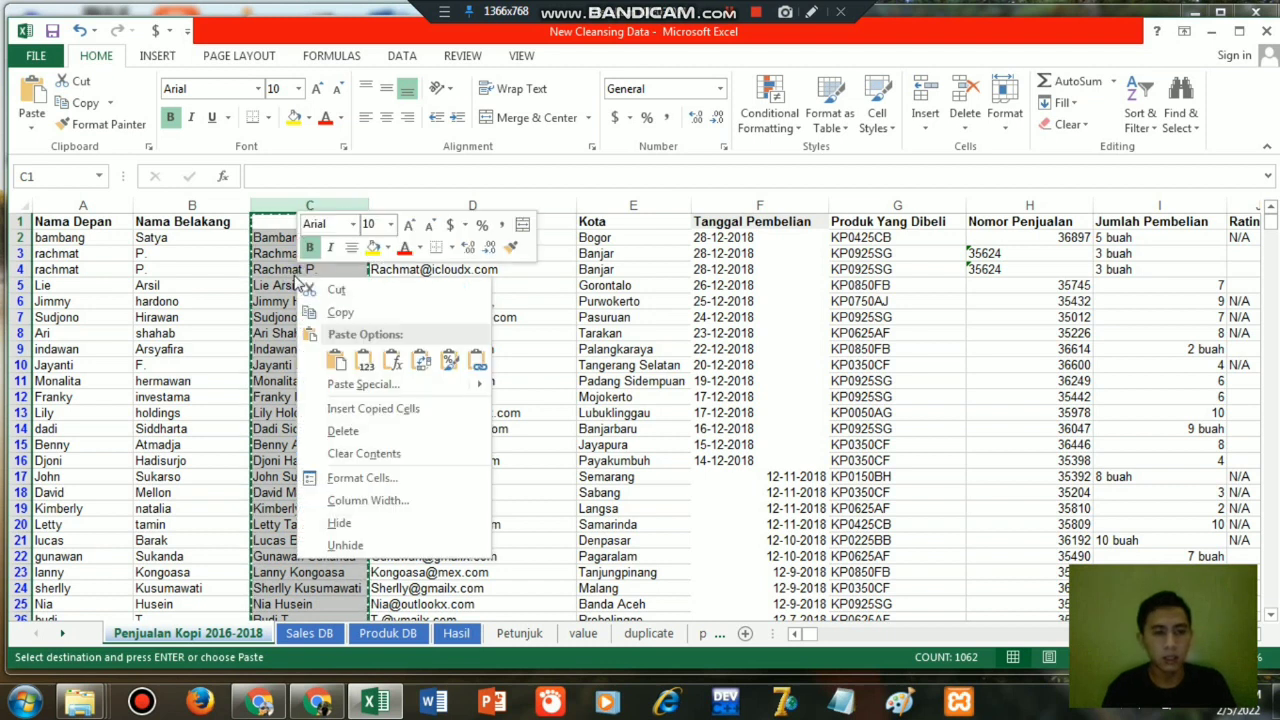
{"action": "mouse_move", "coordinate": [437, 390]}
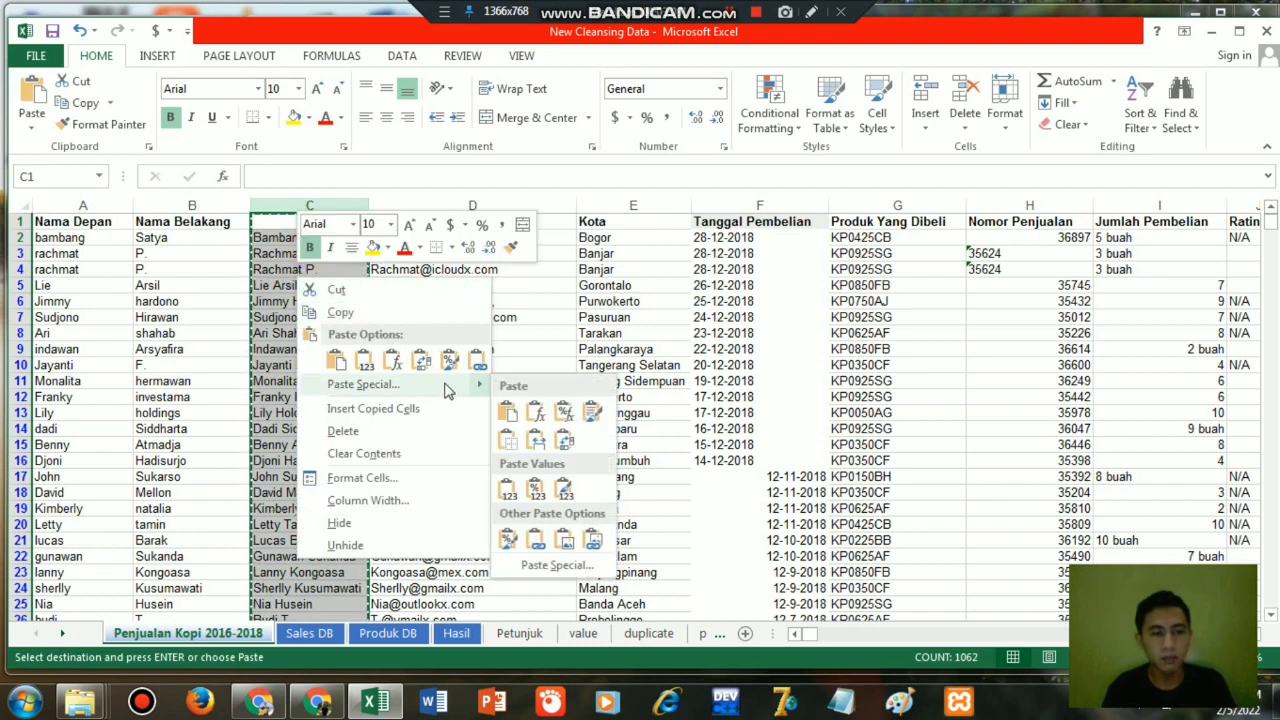
{"action": "left_click", "coordinate": [508, 490]}
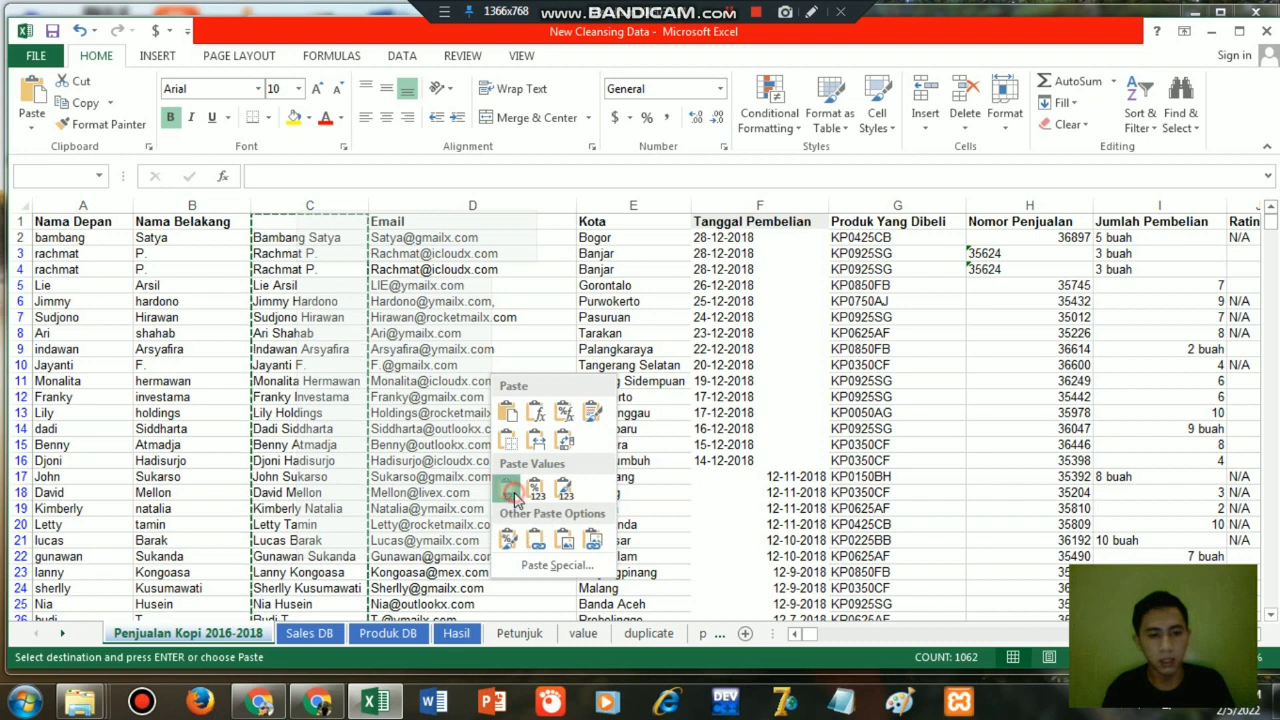
{"action": "left_click", "coordinate": [291, 256]}
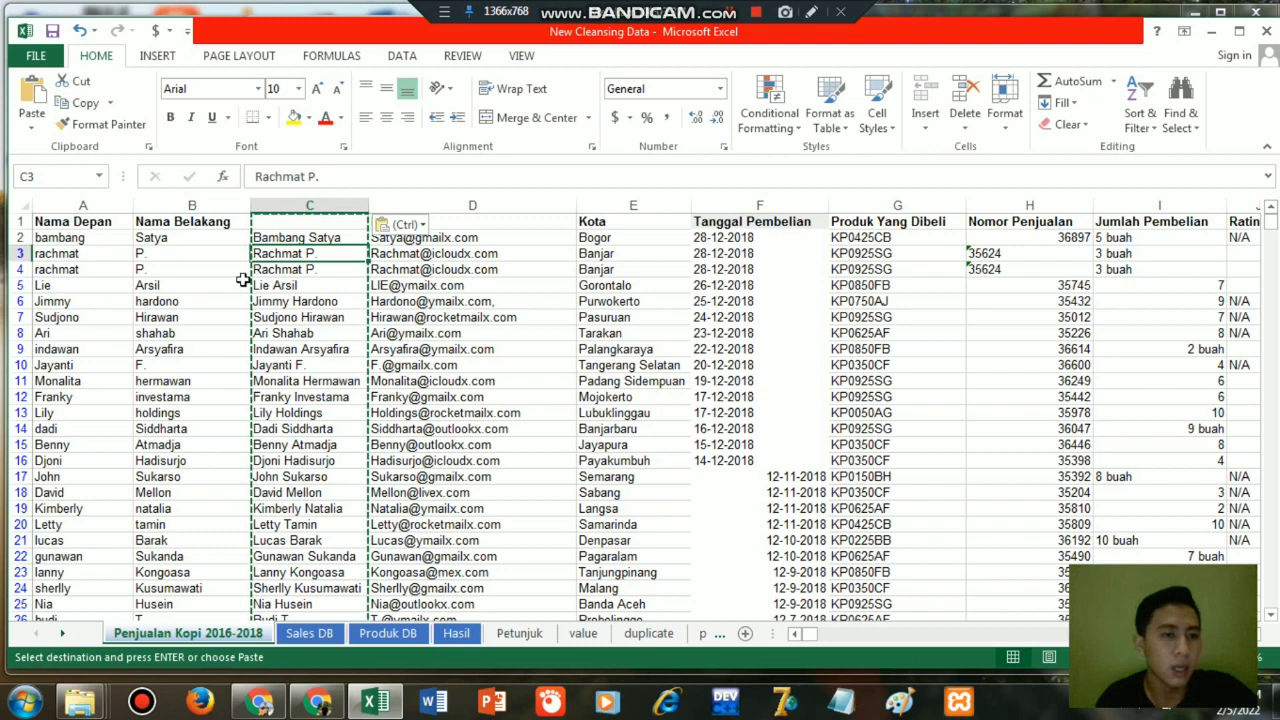
Clear and delete the Nama Depan and Nama Belakang columns, A and B.
{"action": "left_click", "coordinate": [190, 205]}
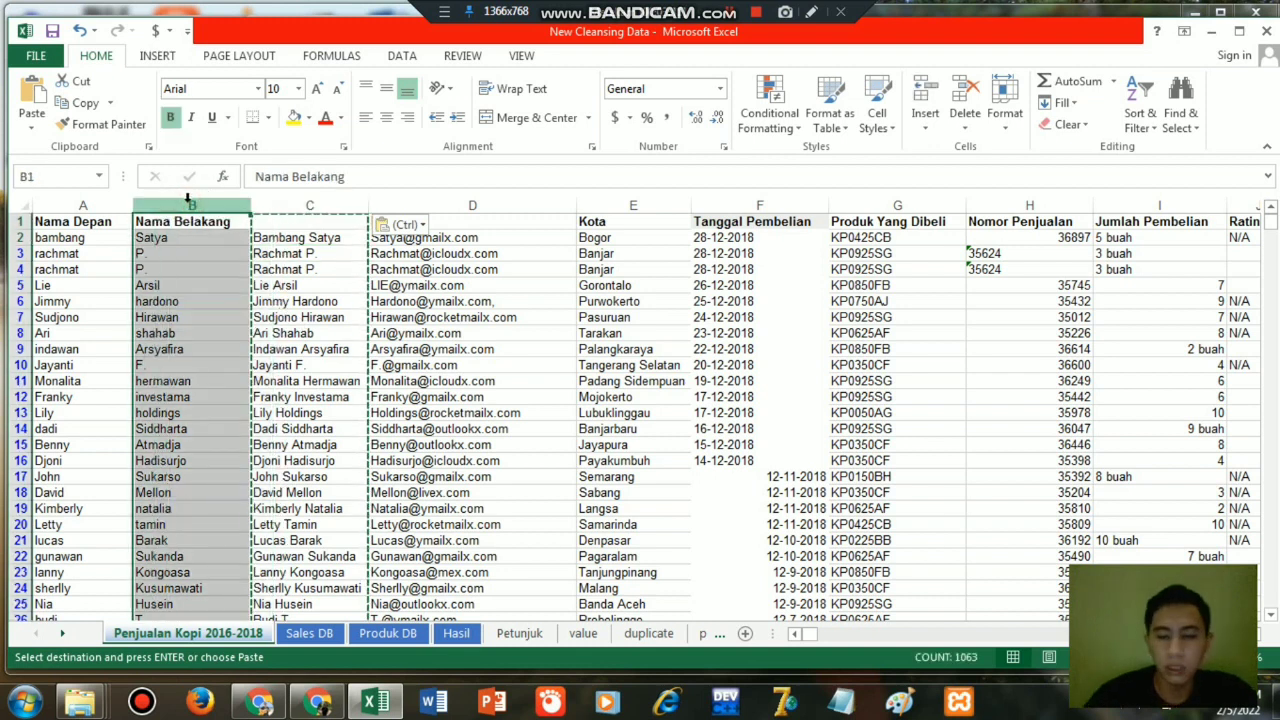
{"action": "key", "text": "shift+Left"}
{"action": "key", "text": "Delete"}
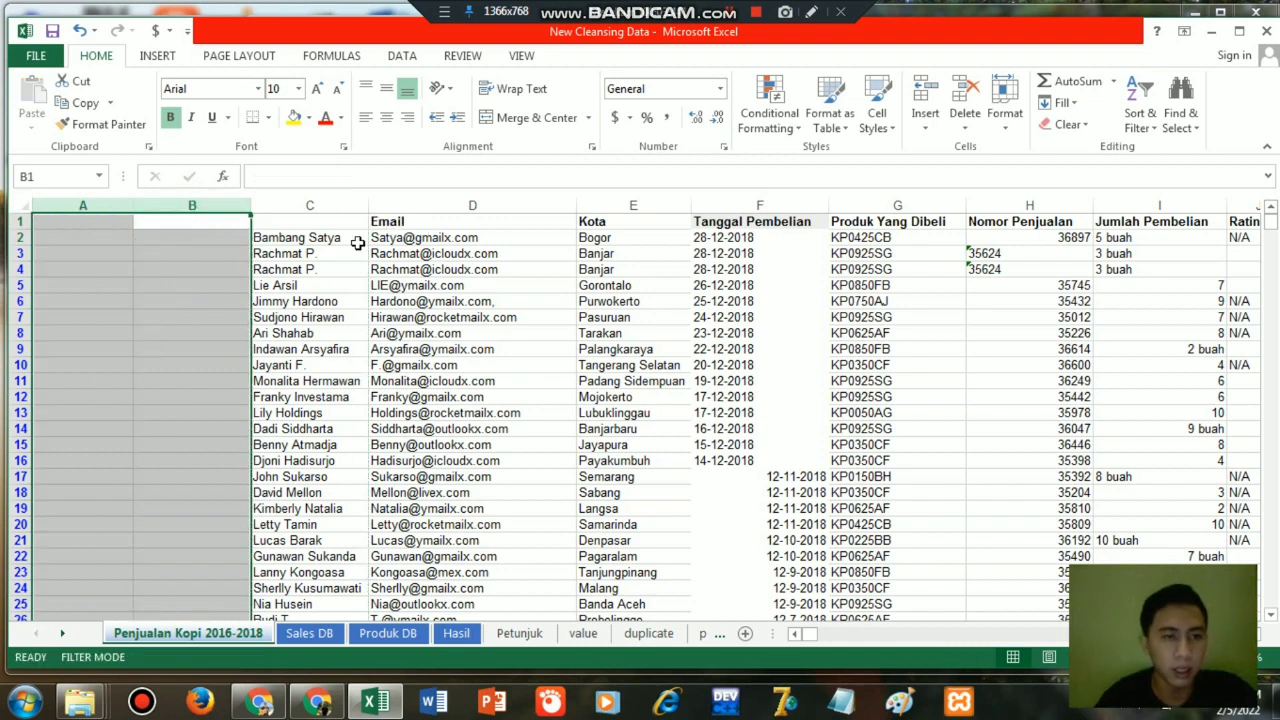
{"action": "right_click", "coordinate": [204, 203]}
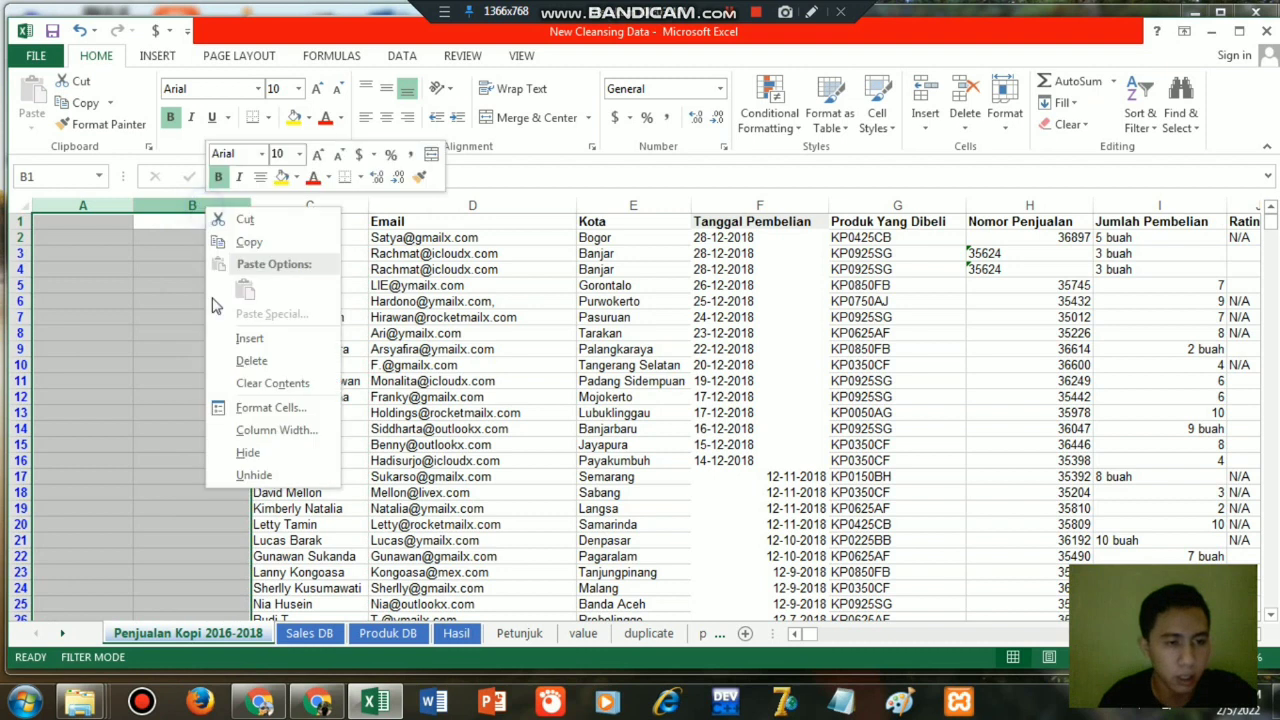
{"action": "left_click", "coordinate": [250, 361]}
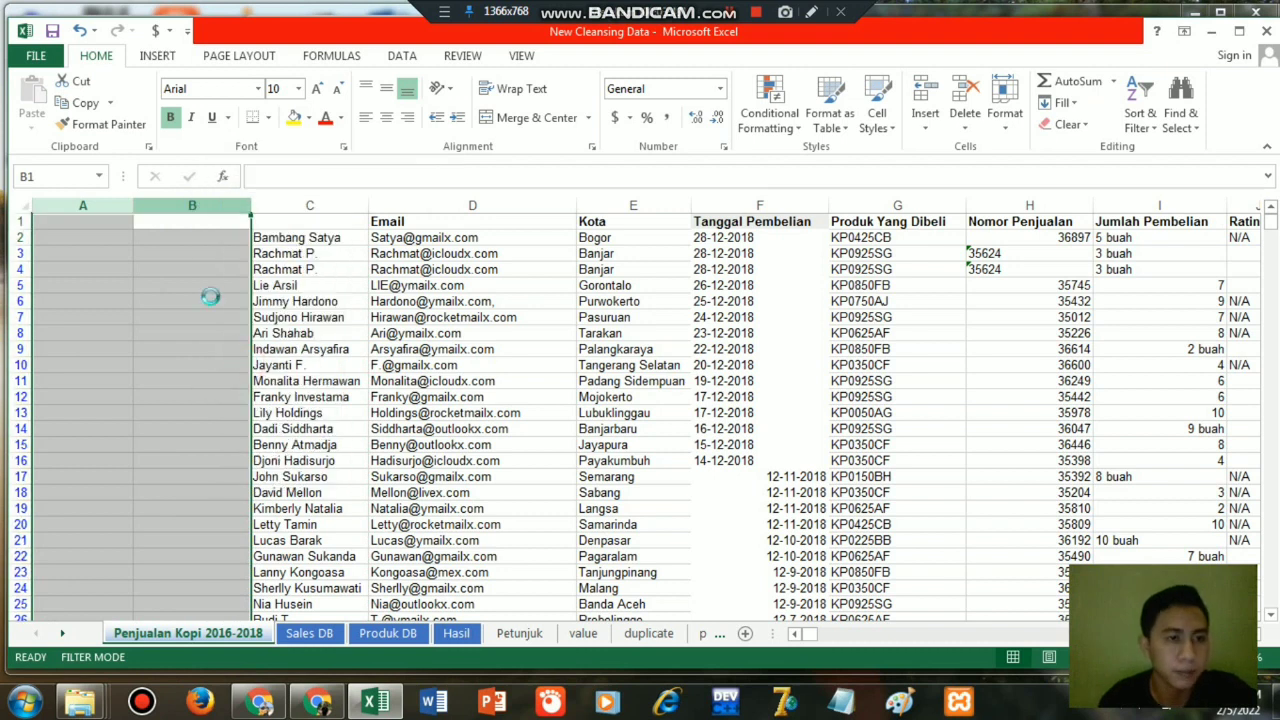
Enter the header Nama in cell A1 above the combined names.
{"action": "left_click", "coordinate": [89, 221]}
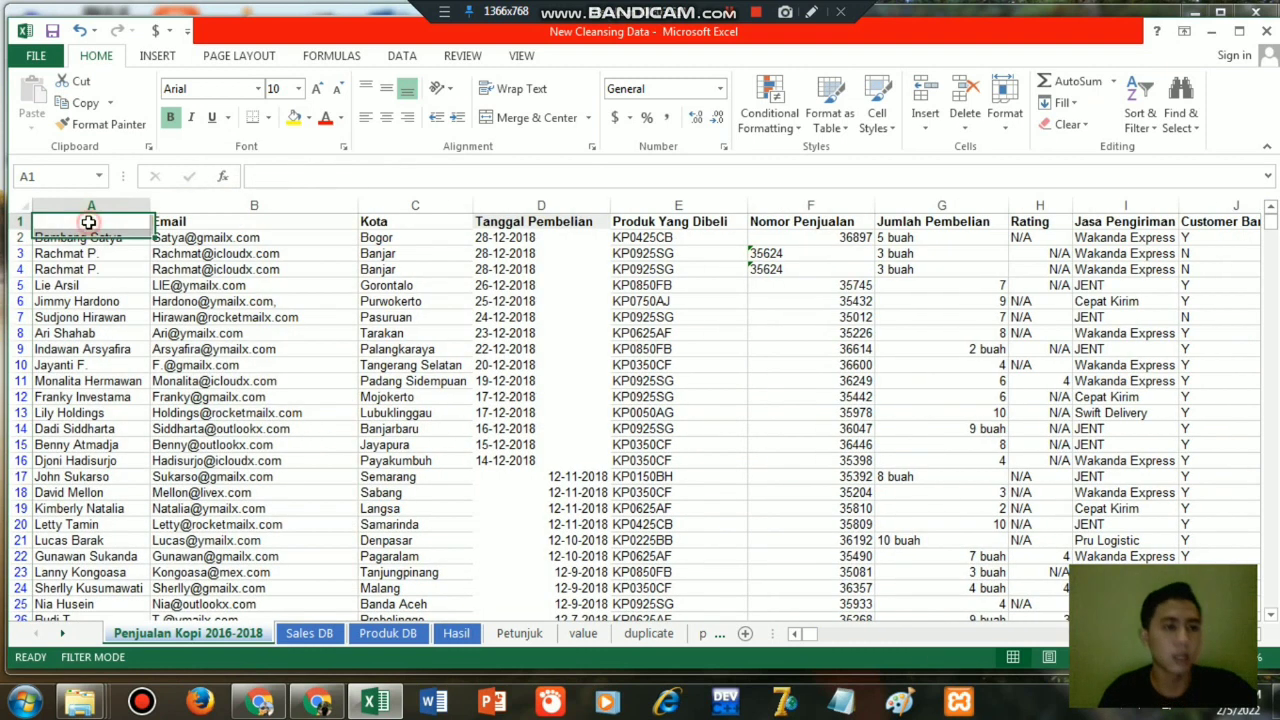
{"action": "type", "text": "Nama"}
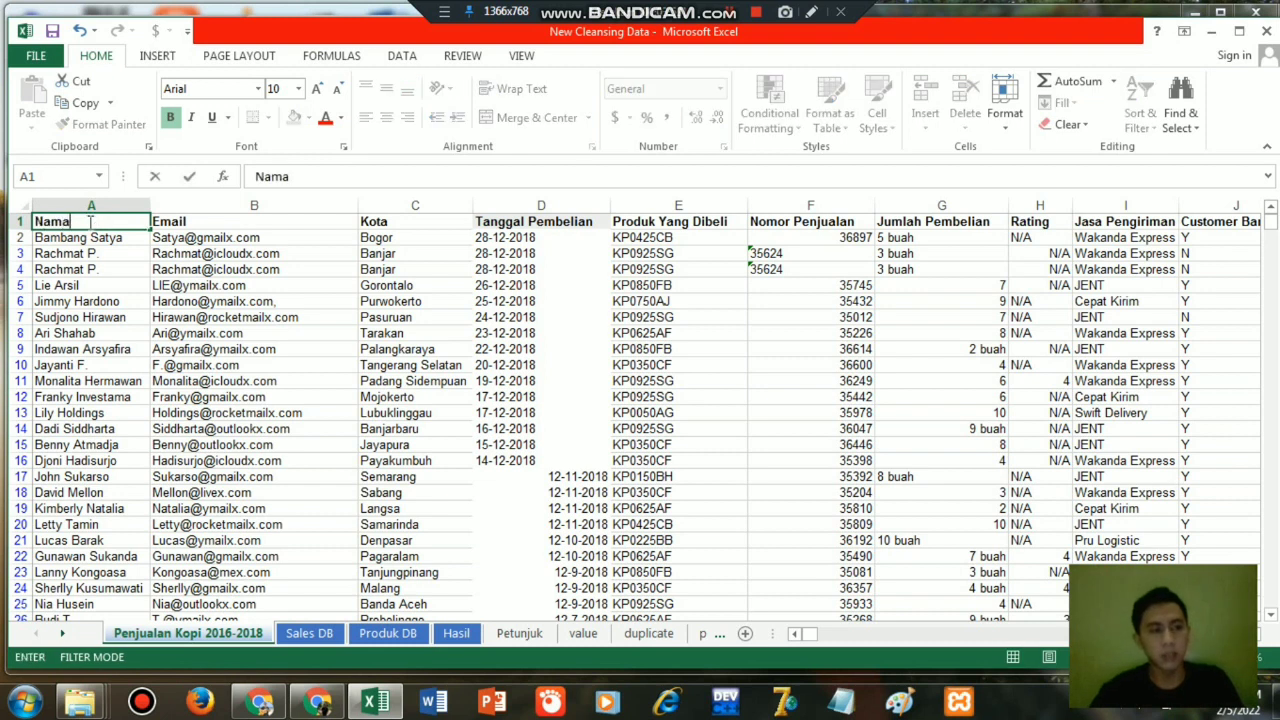
{"action": "key", "text": "Return"}
Remove all commas from the Email column by replacing "," with nothing throughout column B.
{"action": "left_click", "coordinate": [184, 238]}
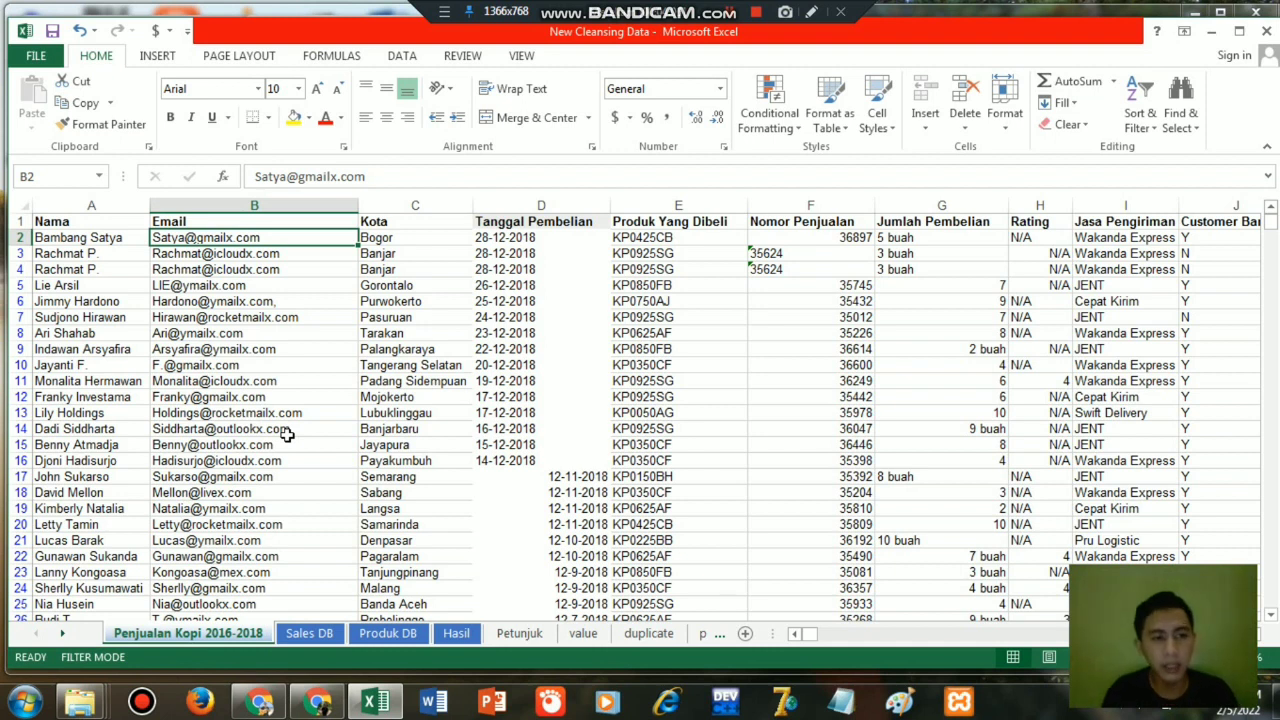
{"action": "left_click", "coordinate": [277, 200]}
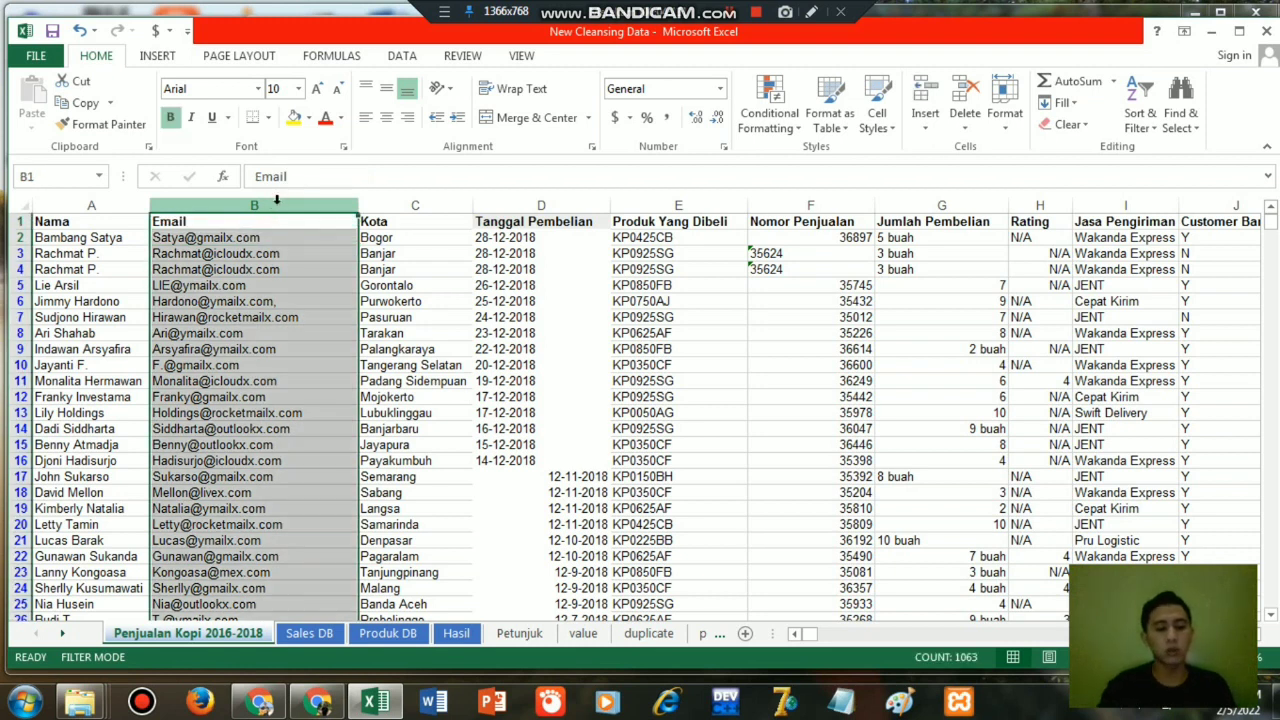
{"action": "key", "text": "ctrl+f"}
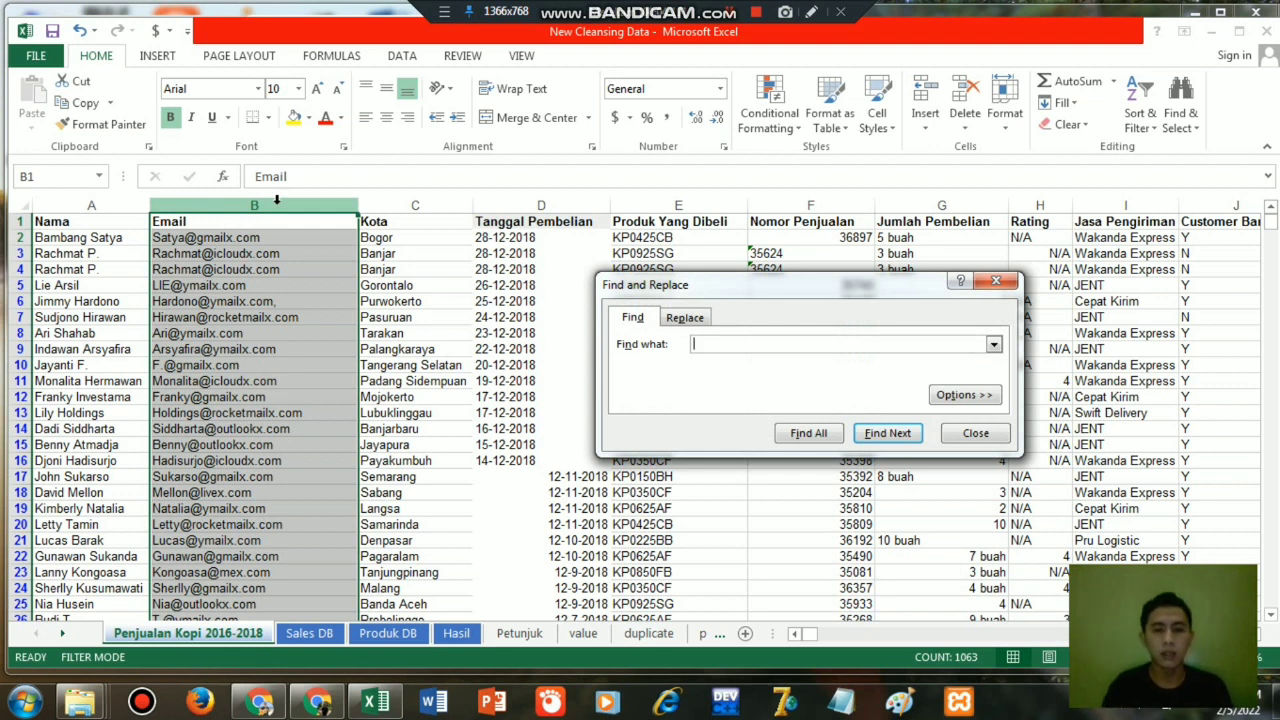
{"action": "left_click", "coordinate": [686, 317]}
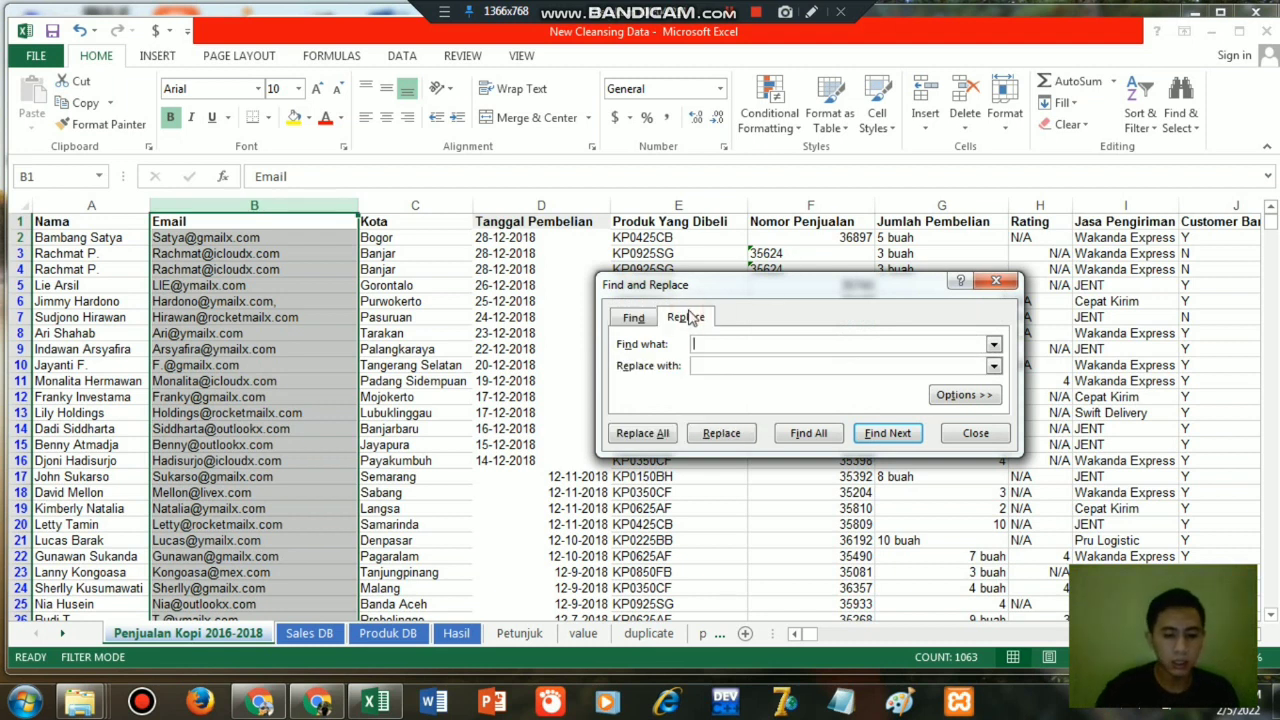
{"action": "left_click", "coordinate": [643, 438]}
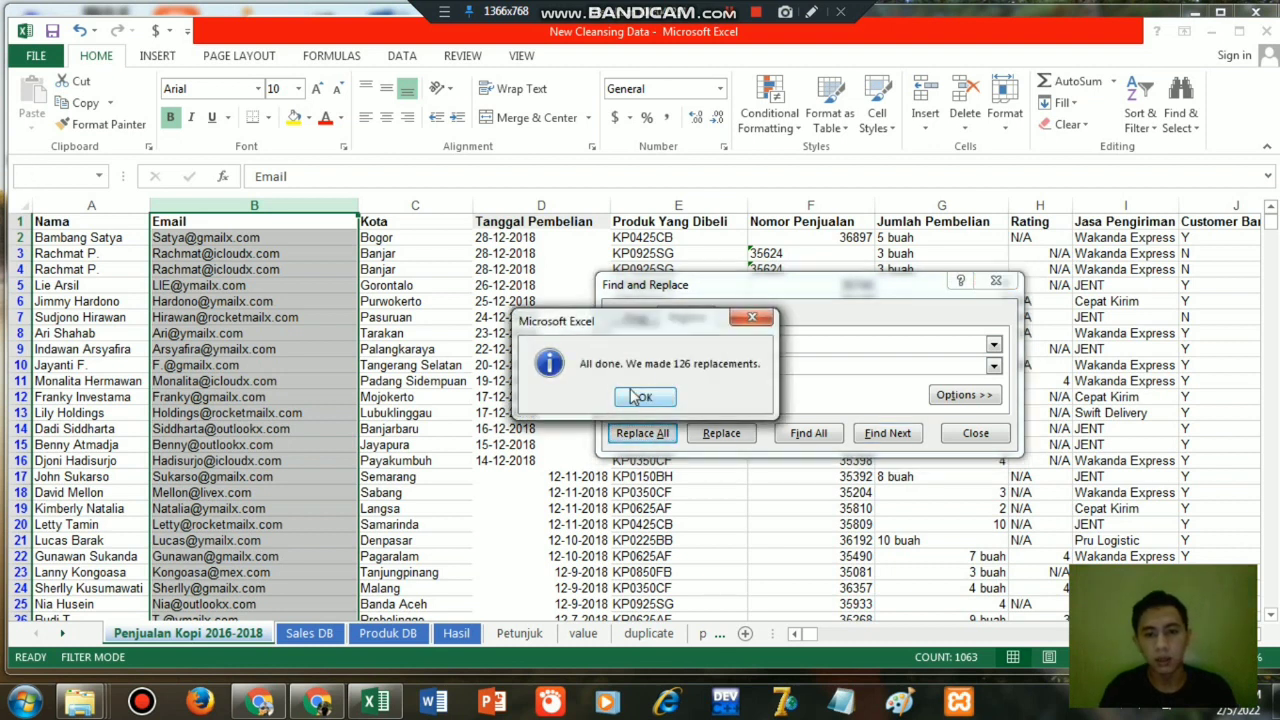
{"action": "left_click", "coordinate": [641, 397]}
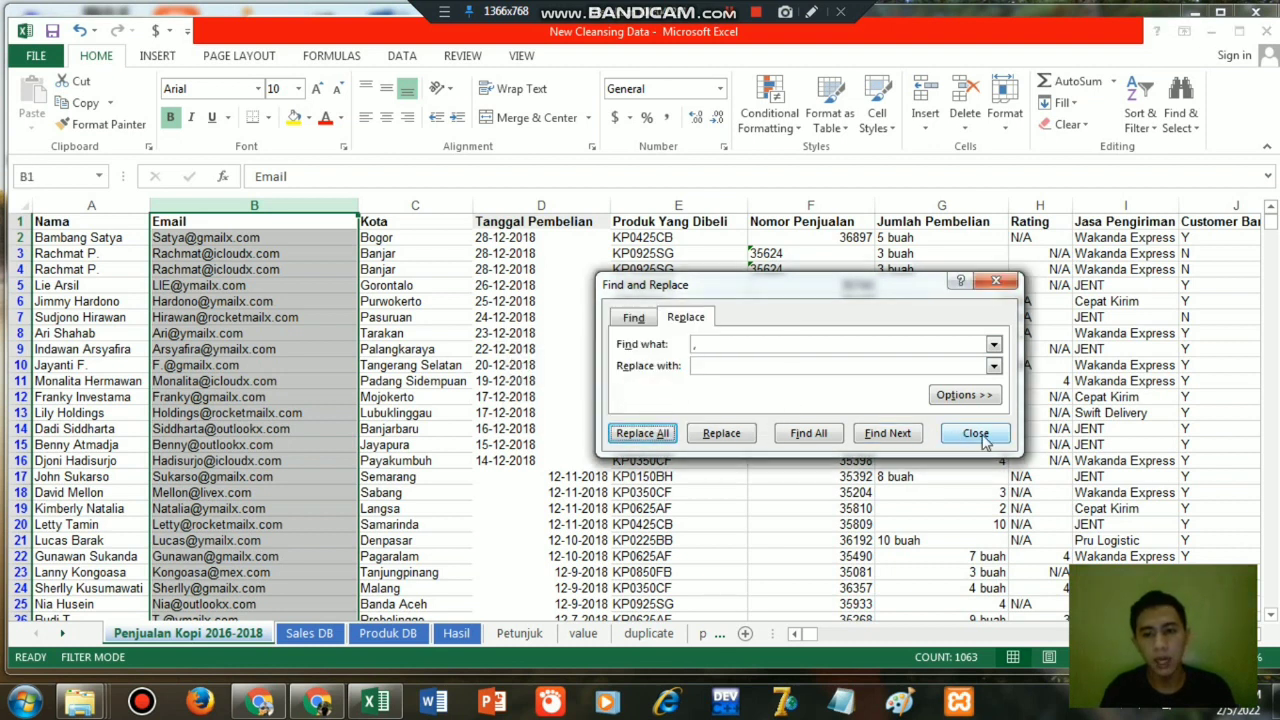
{"action": "left_click", "coordinate": [976, 433]}
{"action": "left_click", "coordinate": [232, 256]}
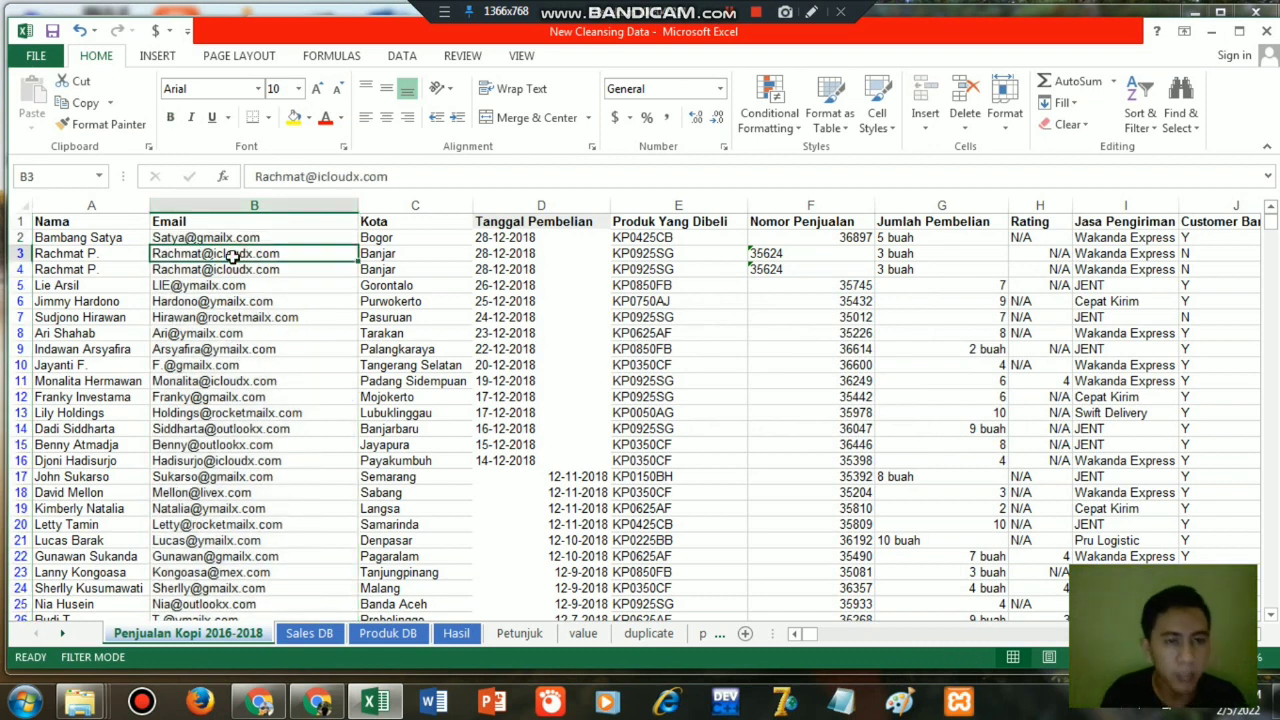
Insert an empty column G between Nomor Penjualan and Jumlah Pembelian, and select its first data cell, G2.
{"action": "left_click", "coordinate": [814, 205]}
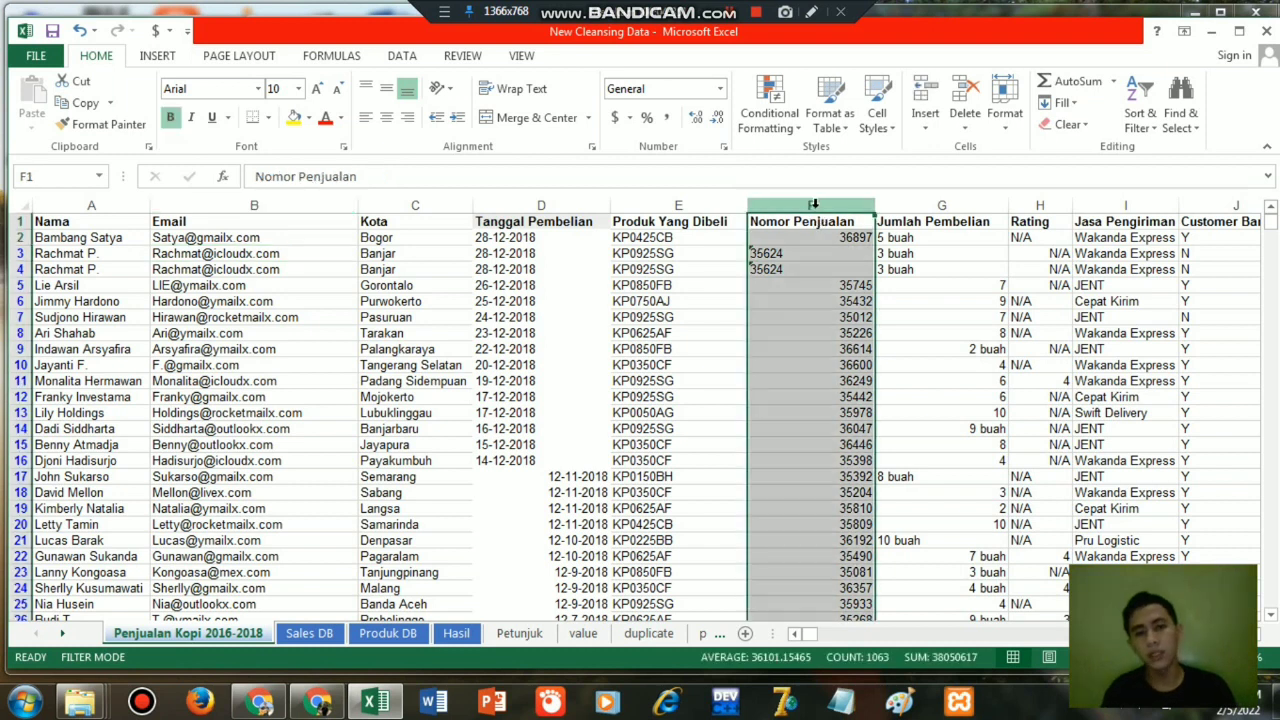
{"action": "left_click", "coordinate": [807, 271]}
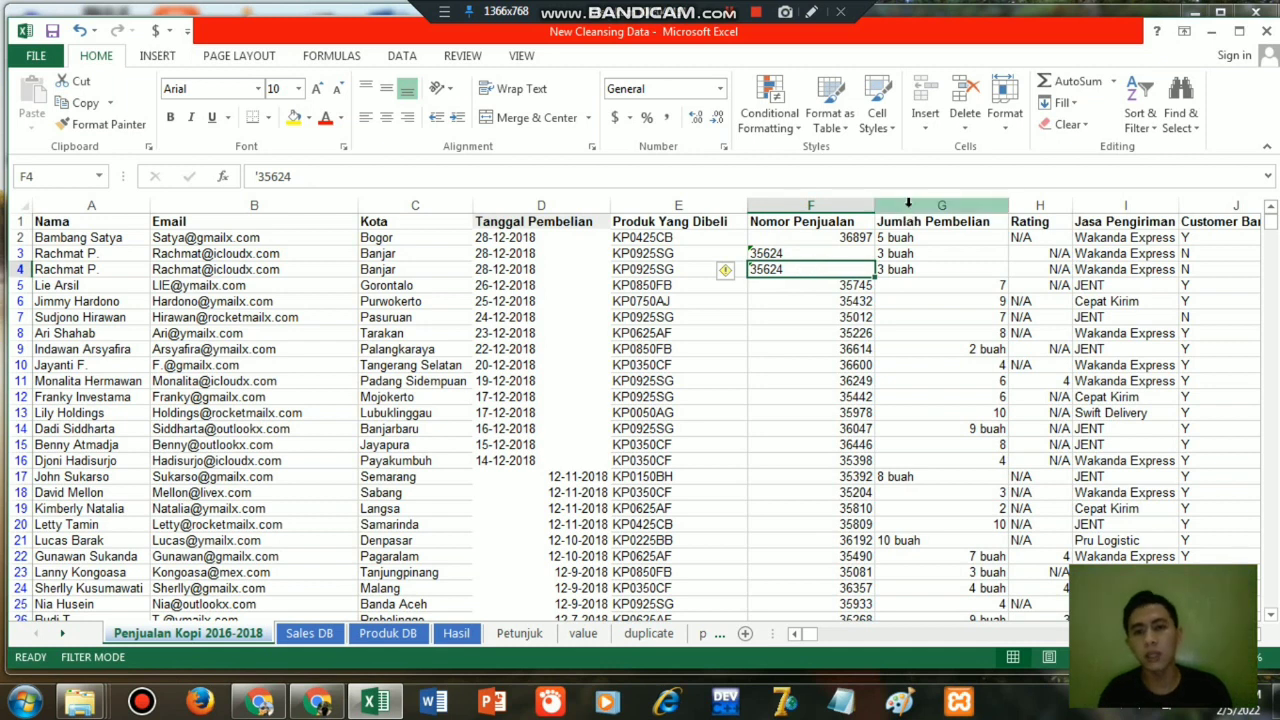
{"action": "left_click", "coordinate": [908, 205]}
{"action": "right_click", "coordinate": [908, 206]}
{"action": "left_click", "coordinate": [953, 342]}
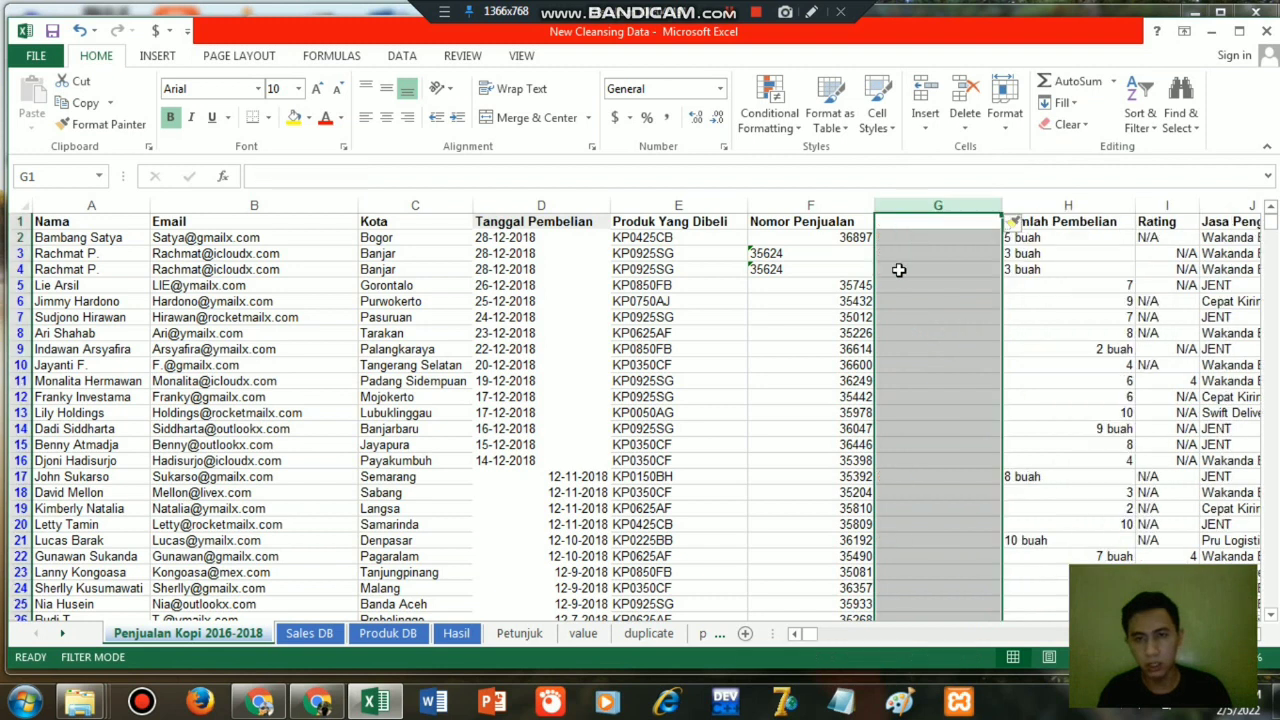
{"action": "left_click", "coordinate": [890, 243]}
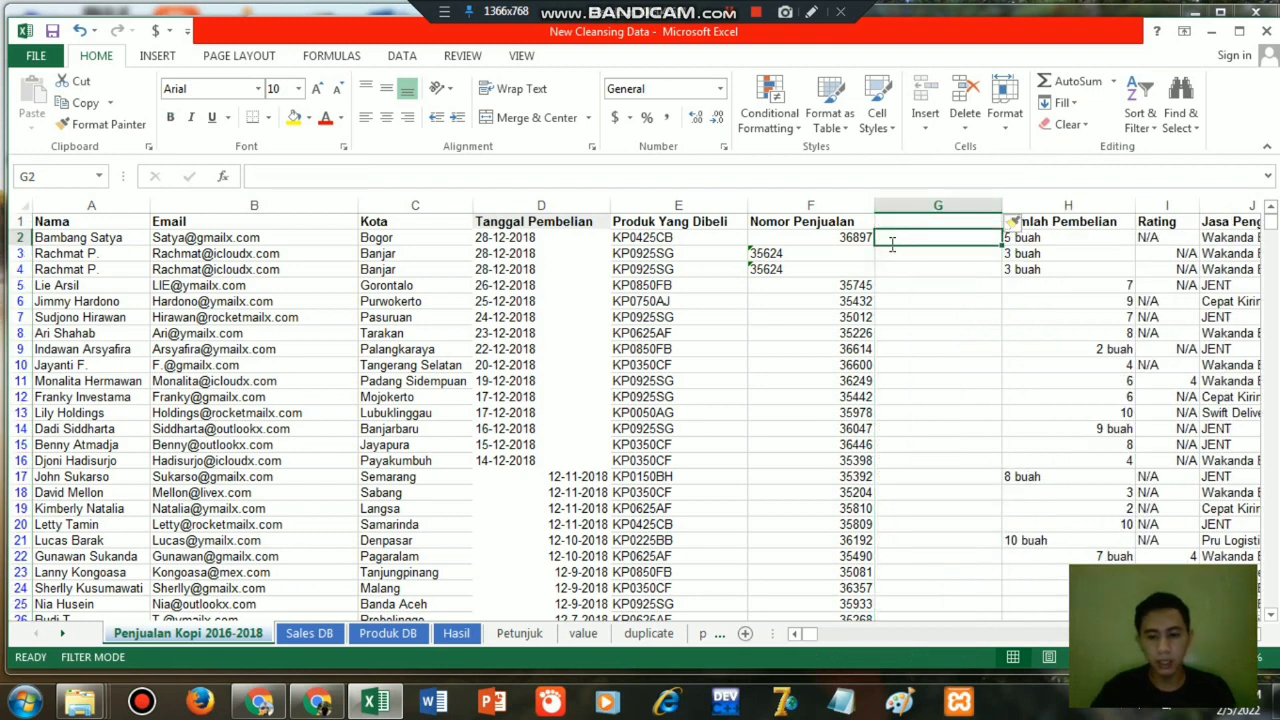
Enter the formula =VALUE(F2) in cell G2 to convert the first Nomor Penjualan entry to a number.
{"action": "type", "text": "=va"}
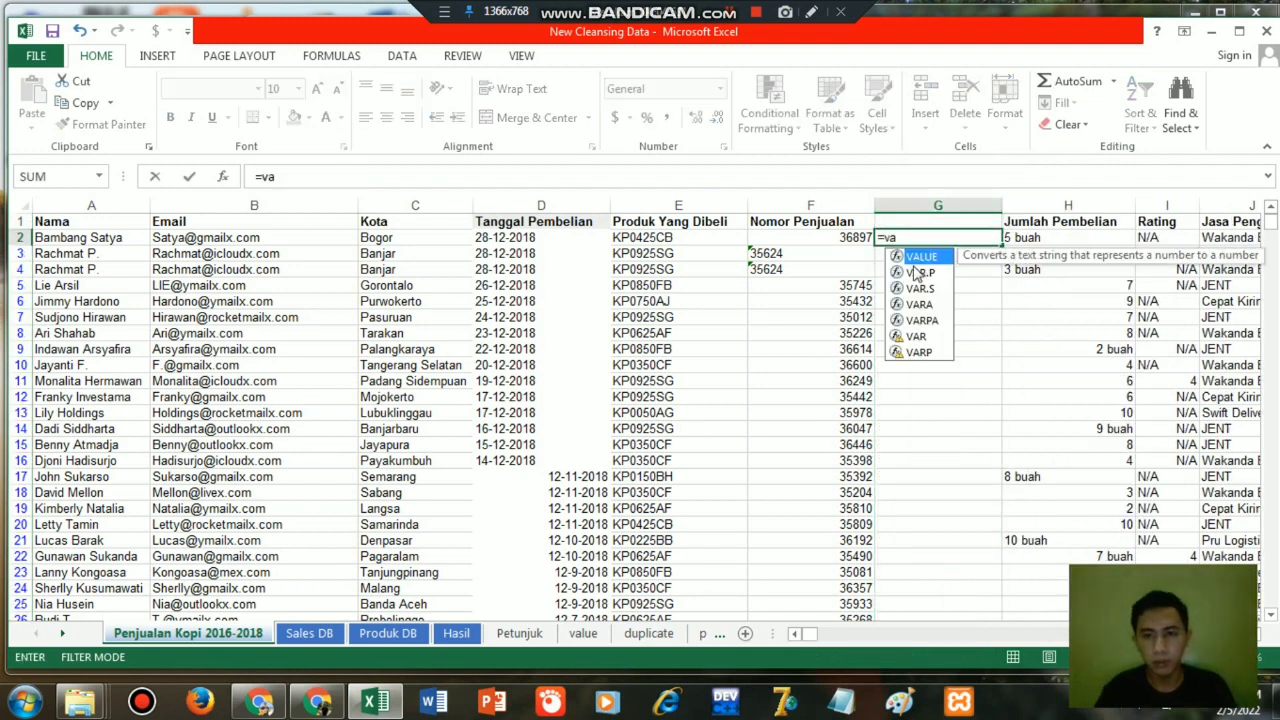
{"action": "double_click", "coordinate": [922, 257]}
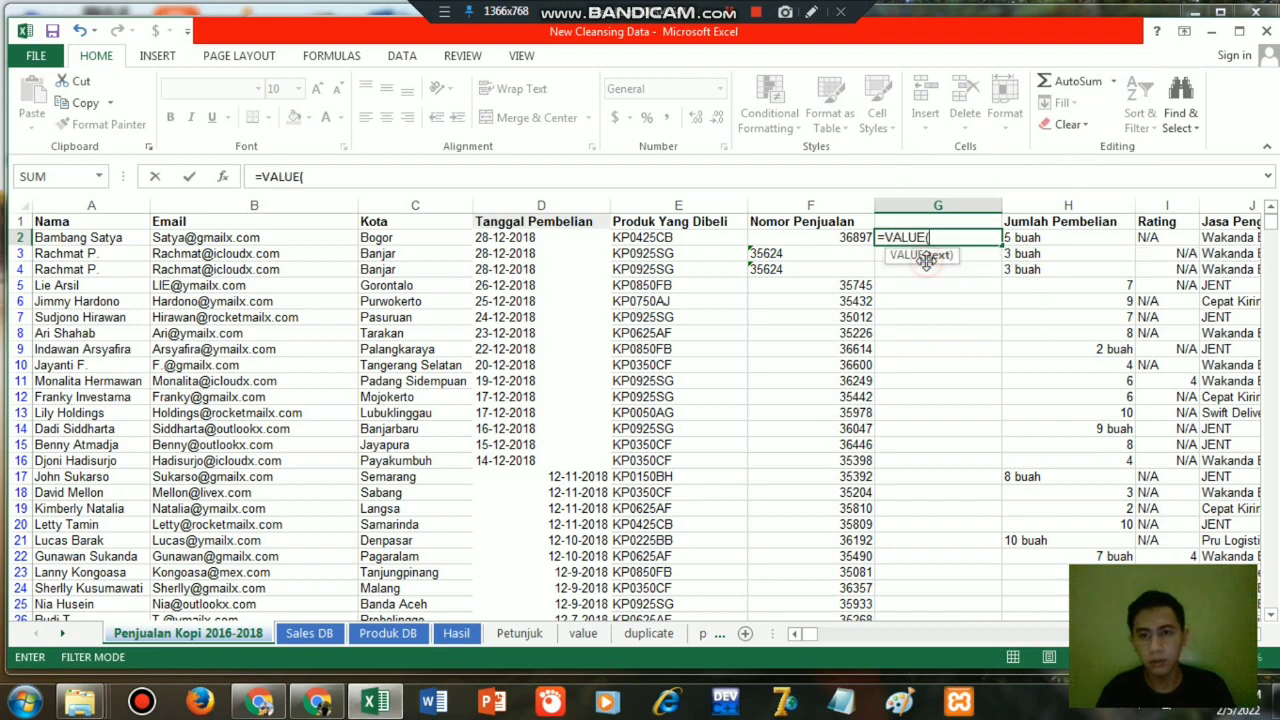
{"action": "left_click", "coordinate": [830, 240]}
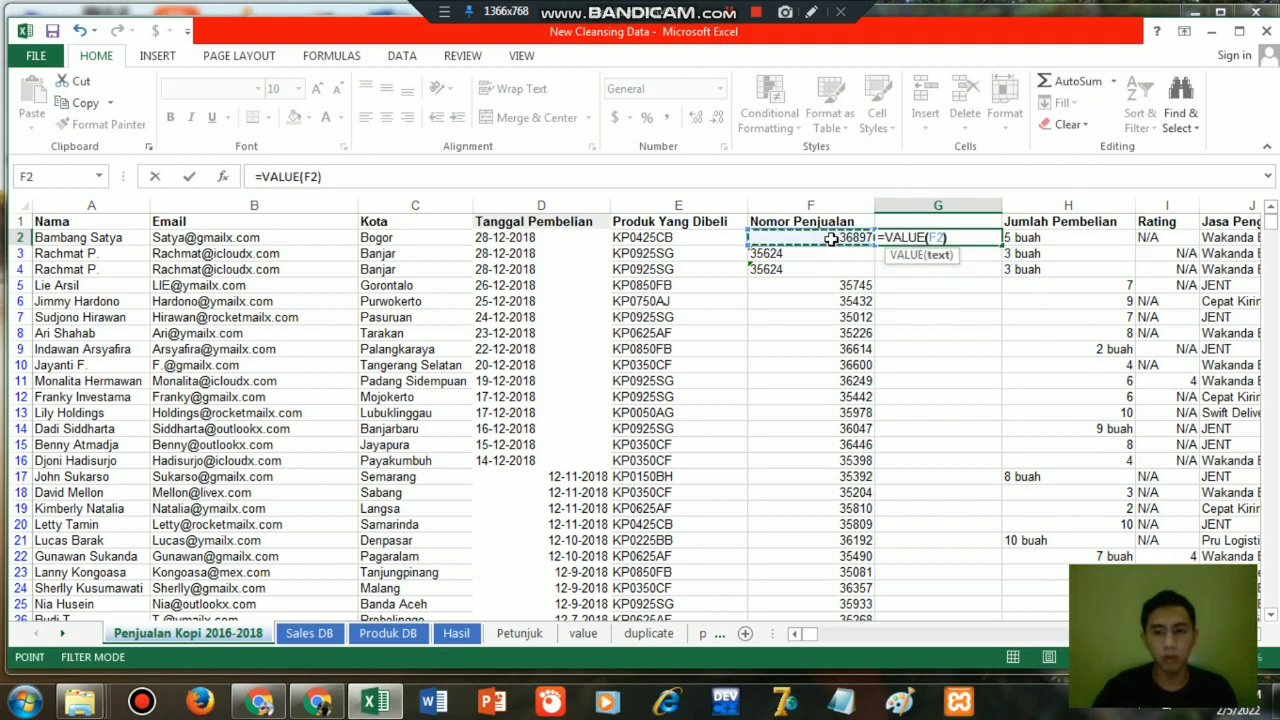
{"action": "key", "text": "Return"}
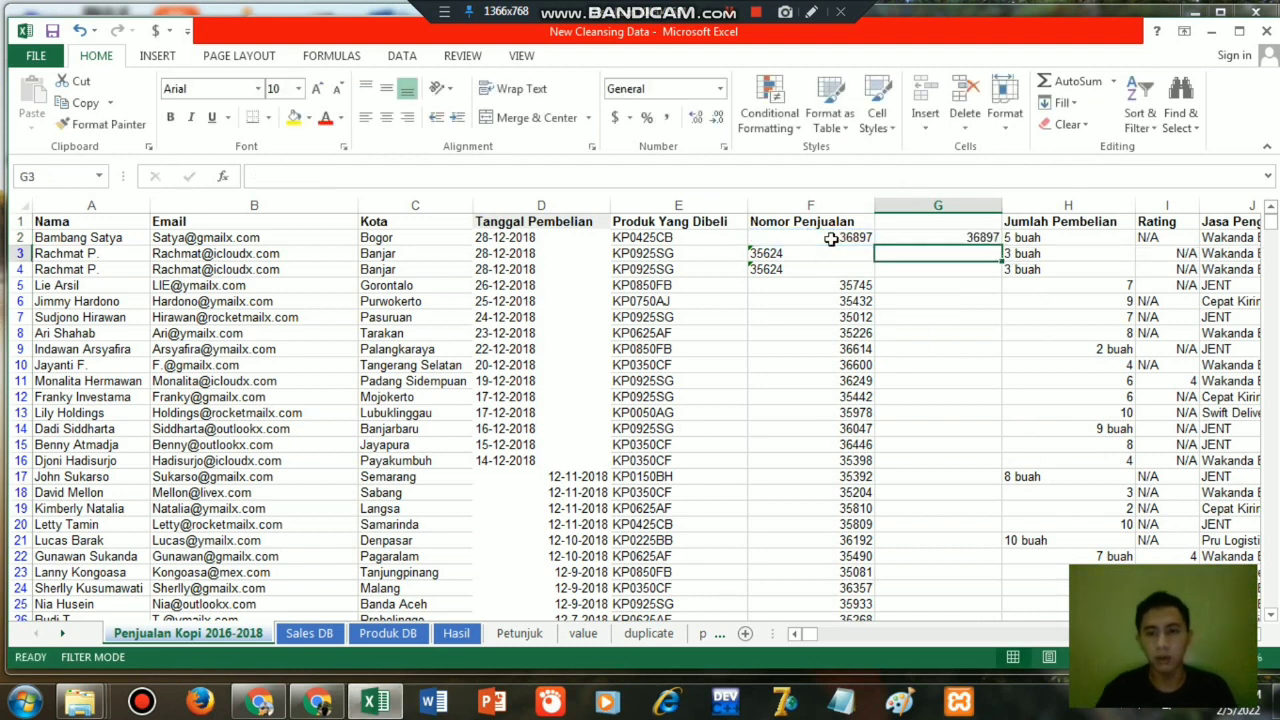
Copy the VALUE formula from G2 down column G to the last data row, 1063, and return to G1.
{"action": "left_click", "coordinate": [951, 238]}
{"action": "key", "text": "ctrl+c"}
{"action": "key", "text": "Left"}
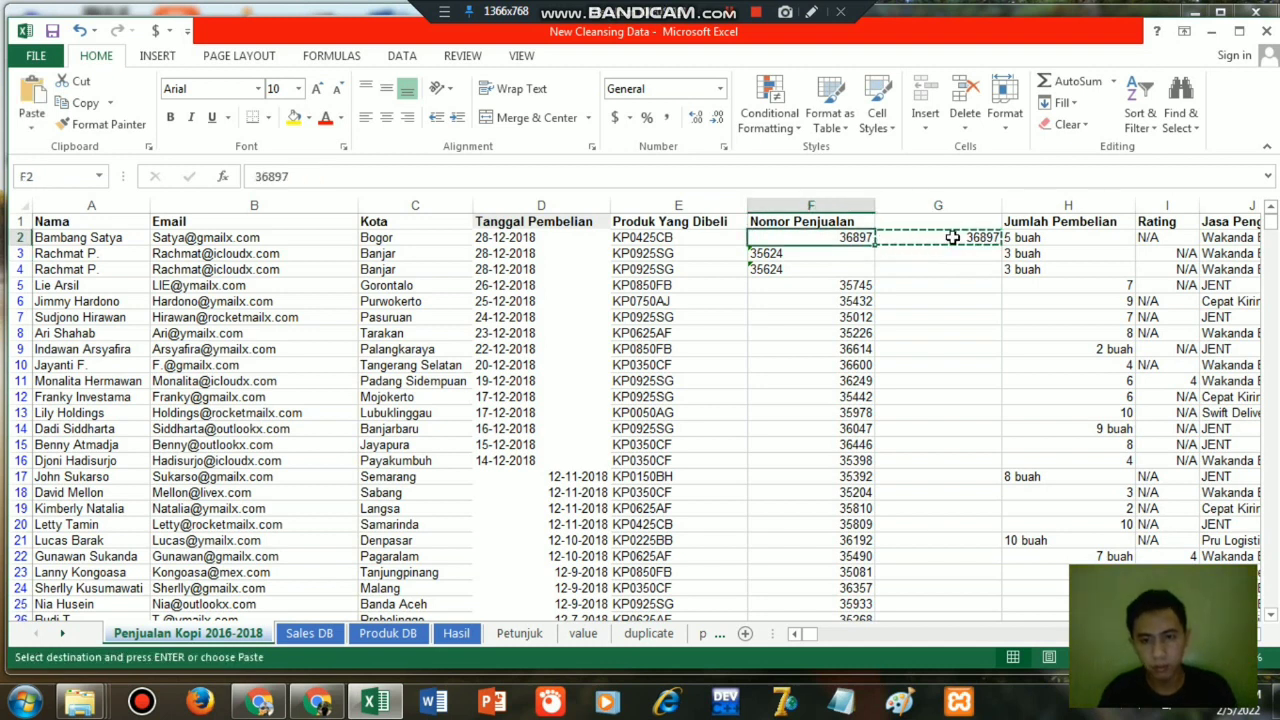
{"action": "key", "text": "ctrl+Down"}
{"action": "key", "text": "Right"}
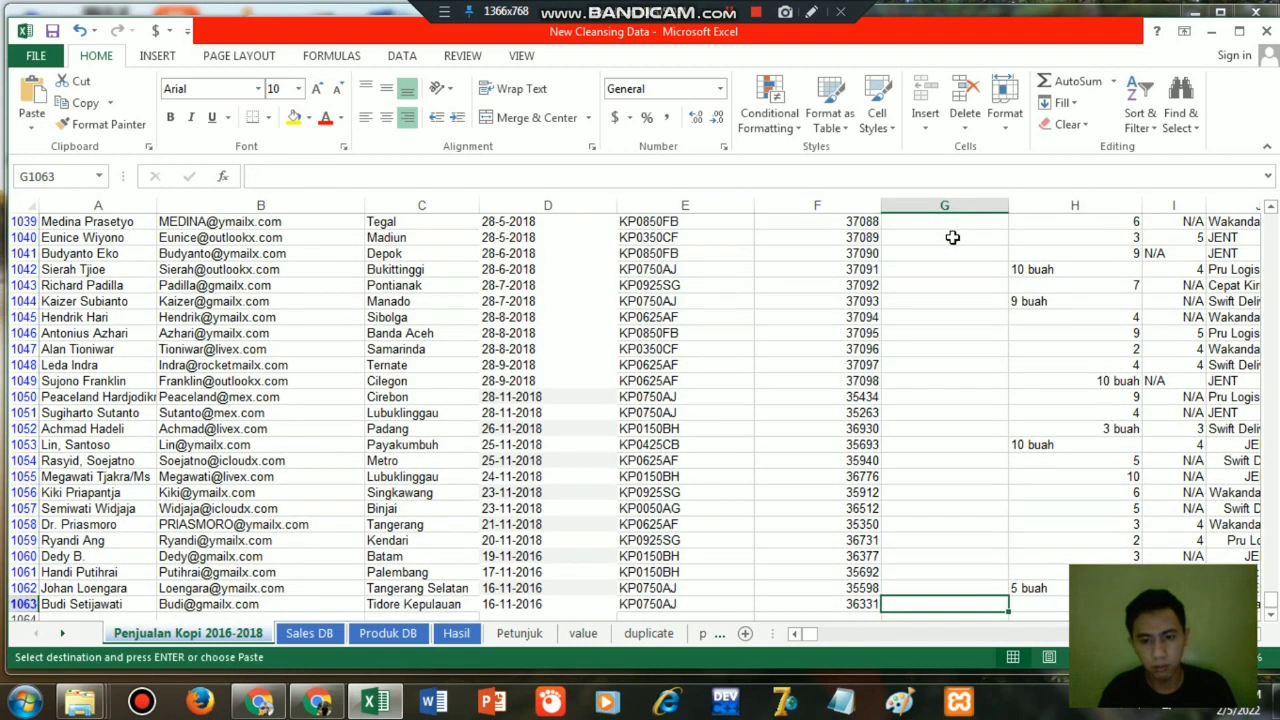
{"action": "key", "text": "ctrl+shift+Up"}
{"action": "key", "text": "ctrl+v"}
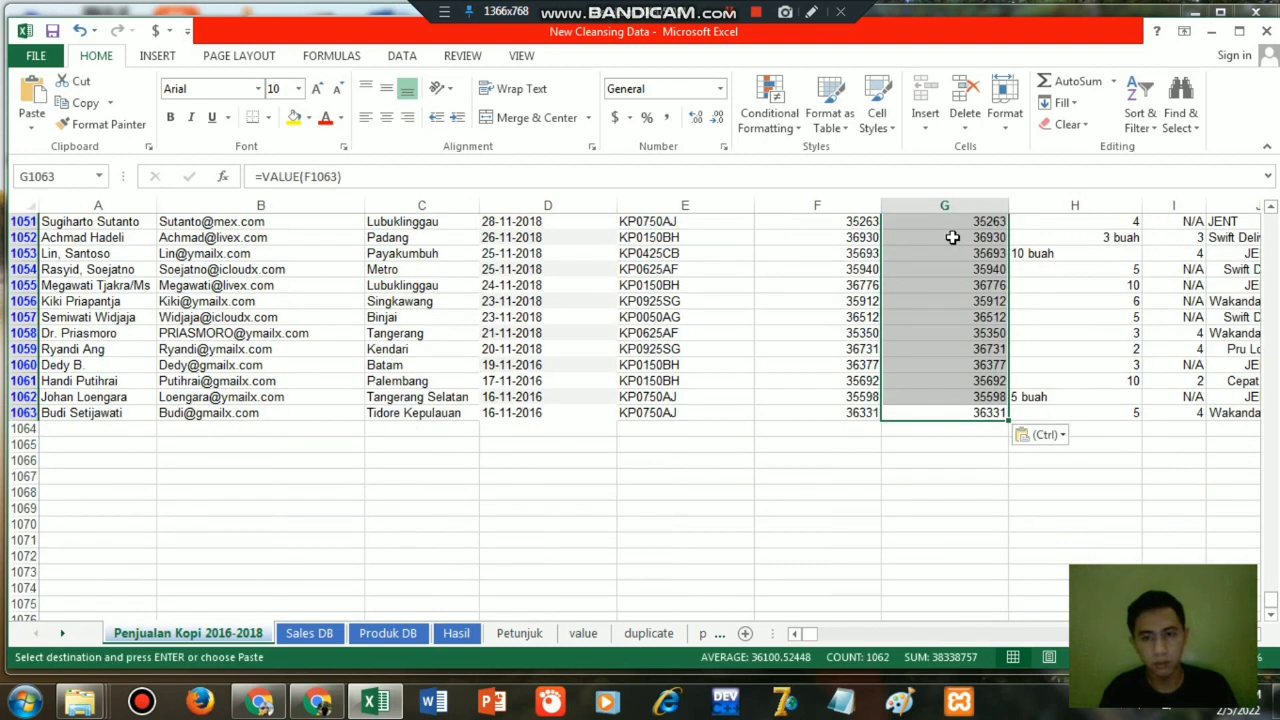
{"action": "key", "text": "ctrl+Up"}
{"action": "key", "text": "Up"}
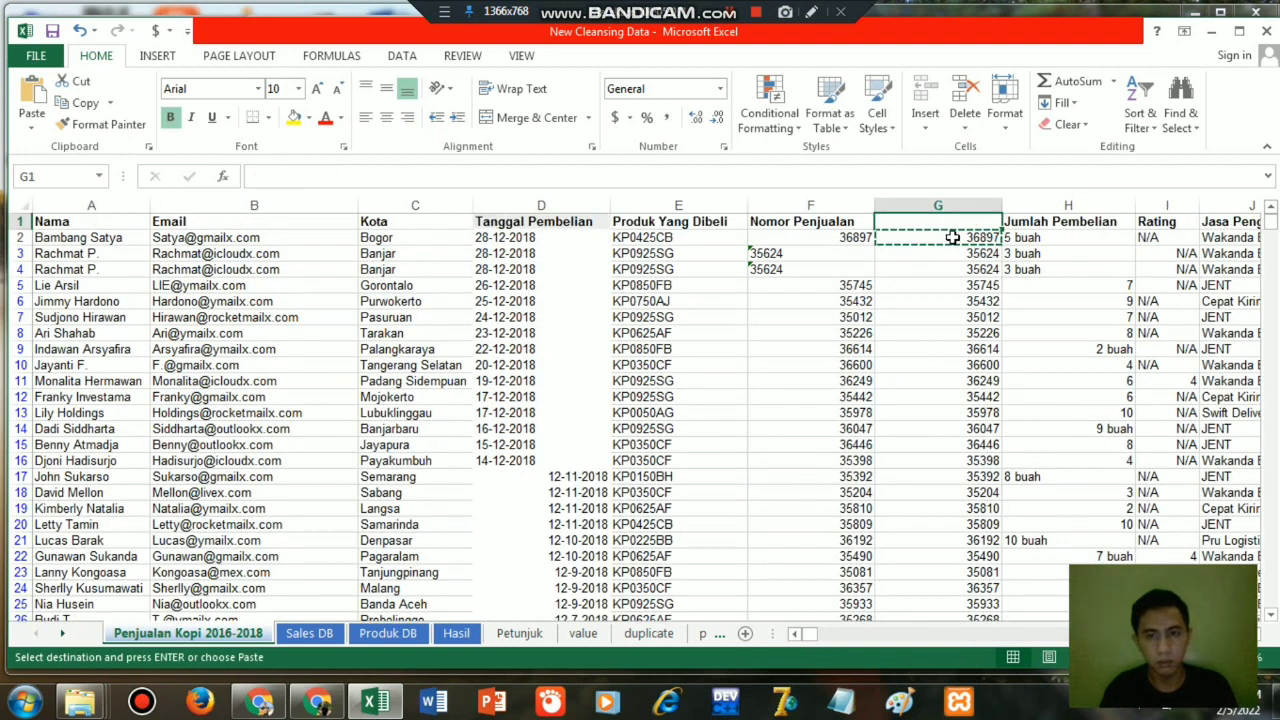
{"action": "key", "text": "Escape"}
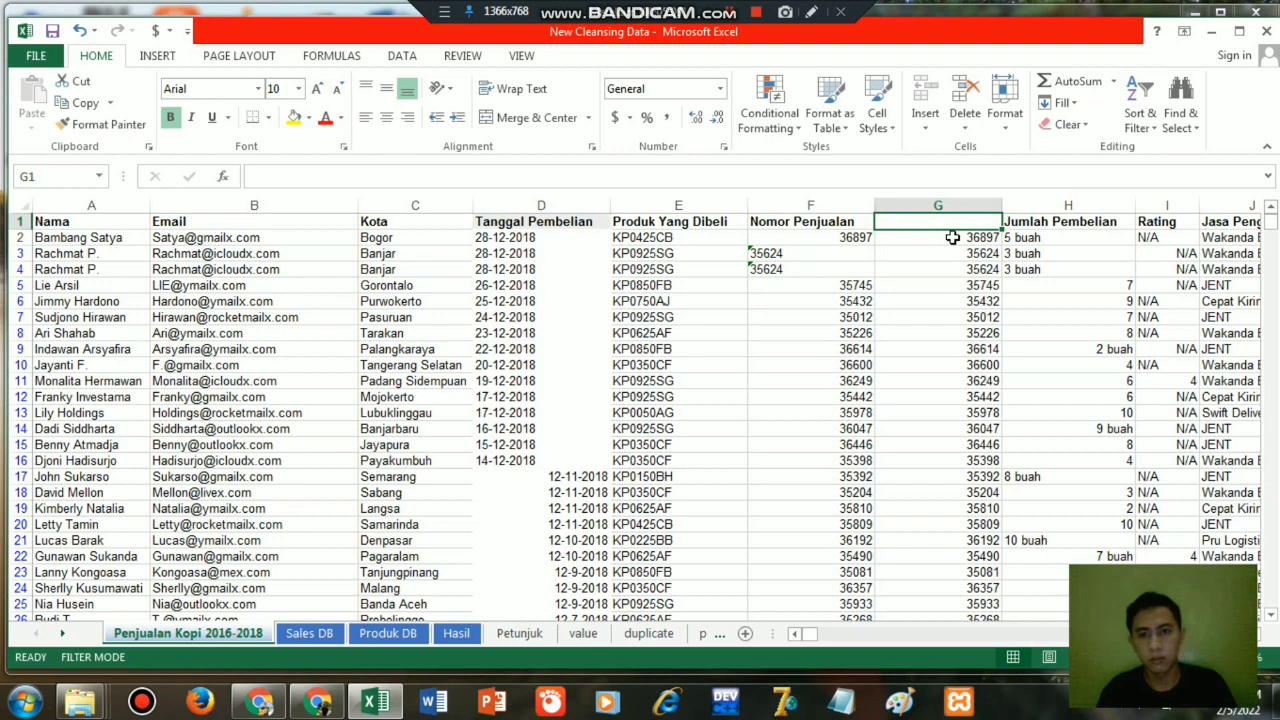
Copy the Nomor Penjualan header from F1 into G1.
{"action": "left_click", "coordinate": [845, 221]}
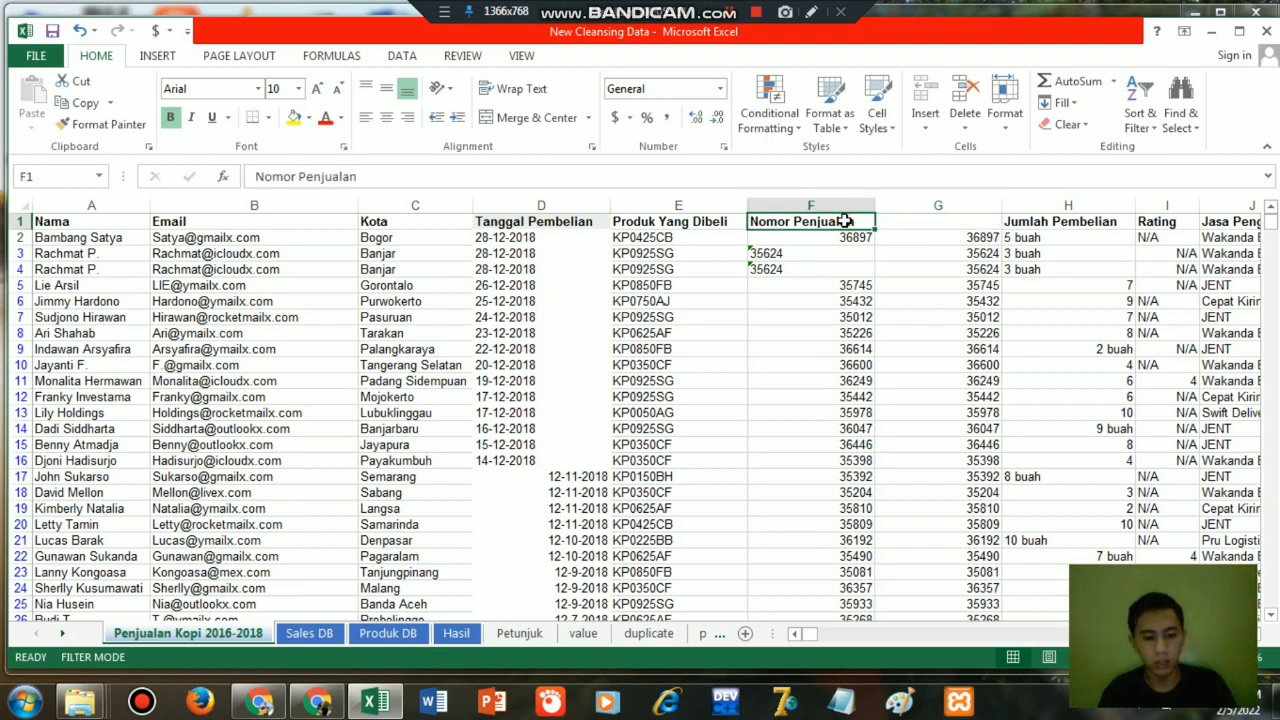
{"action": "key", "text": "ctrl+c"}
{"action": "key", "text": "Right"}
{"action": "key", "text": "ctrl+v"}
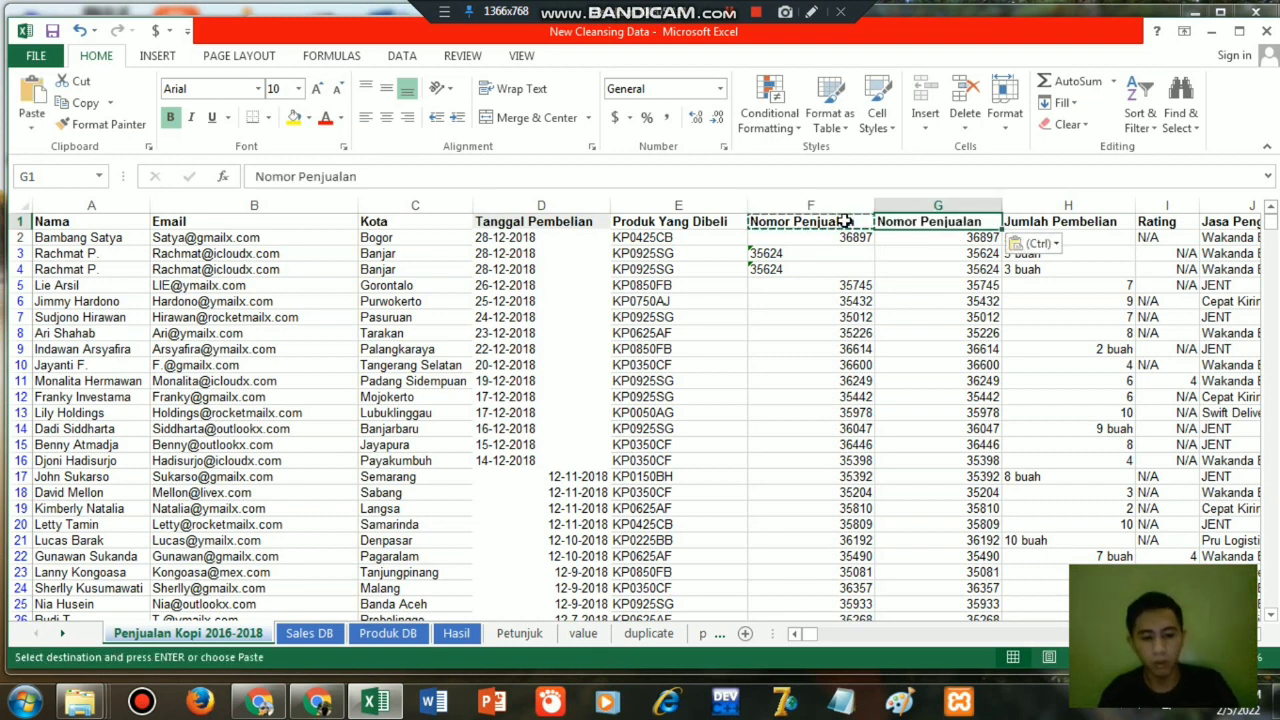
{"action": "key", "text": "ctrl"}
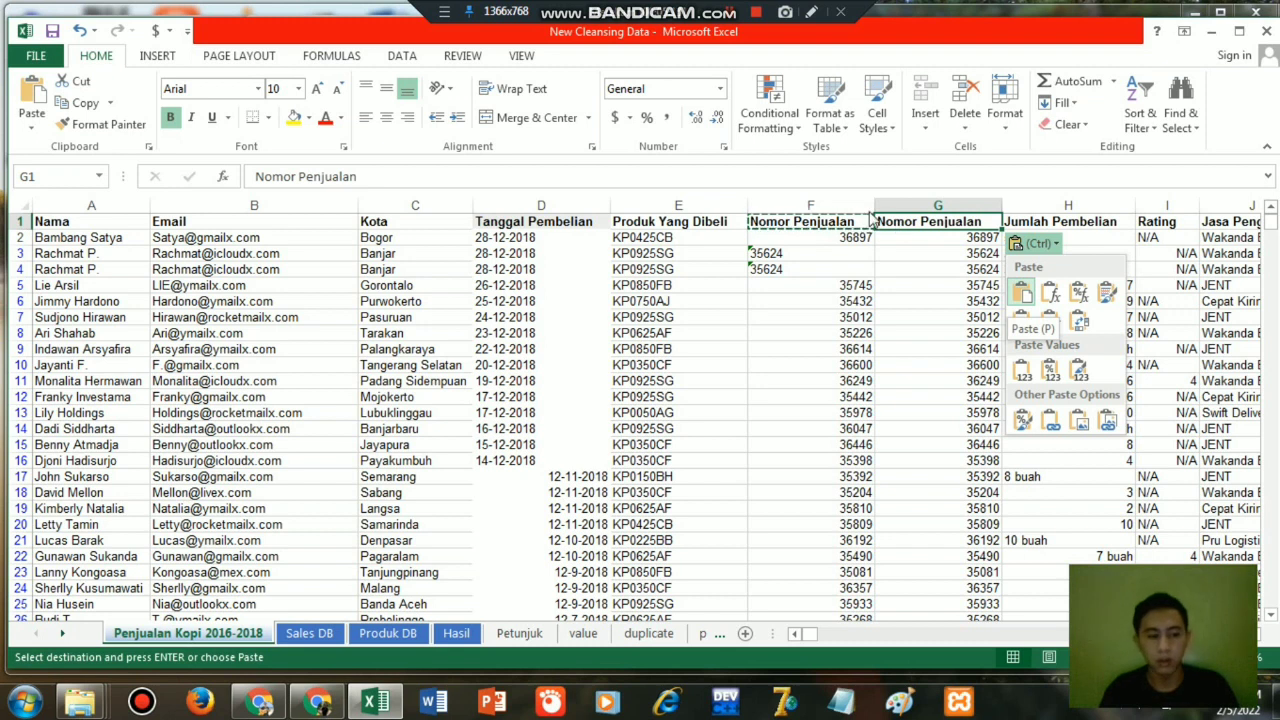
{"action": "key", "text": "ctrl"}
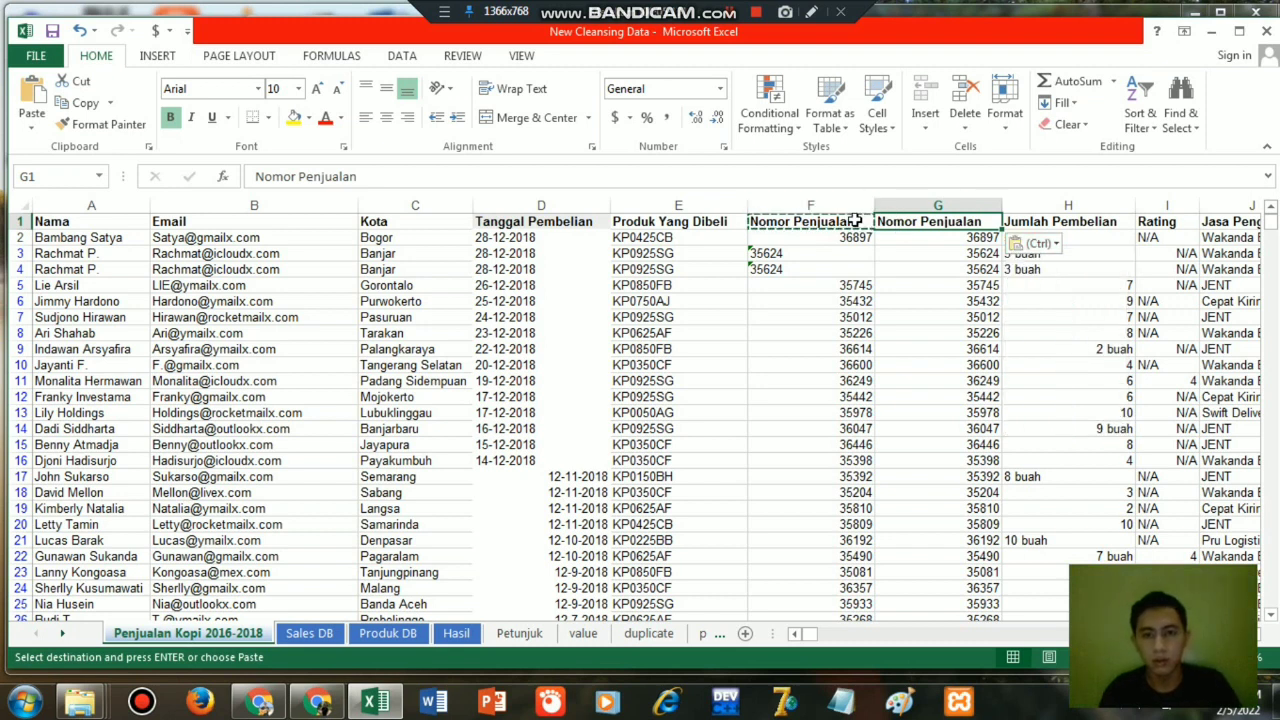
{"action": "key", "text": "Escape"}
Replace the formulas in column G with their values by copying the column and pasting values only over it.
{"action": "left_click", "coordinate": [919, 203]}
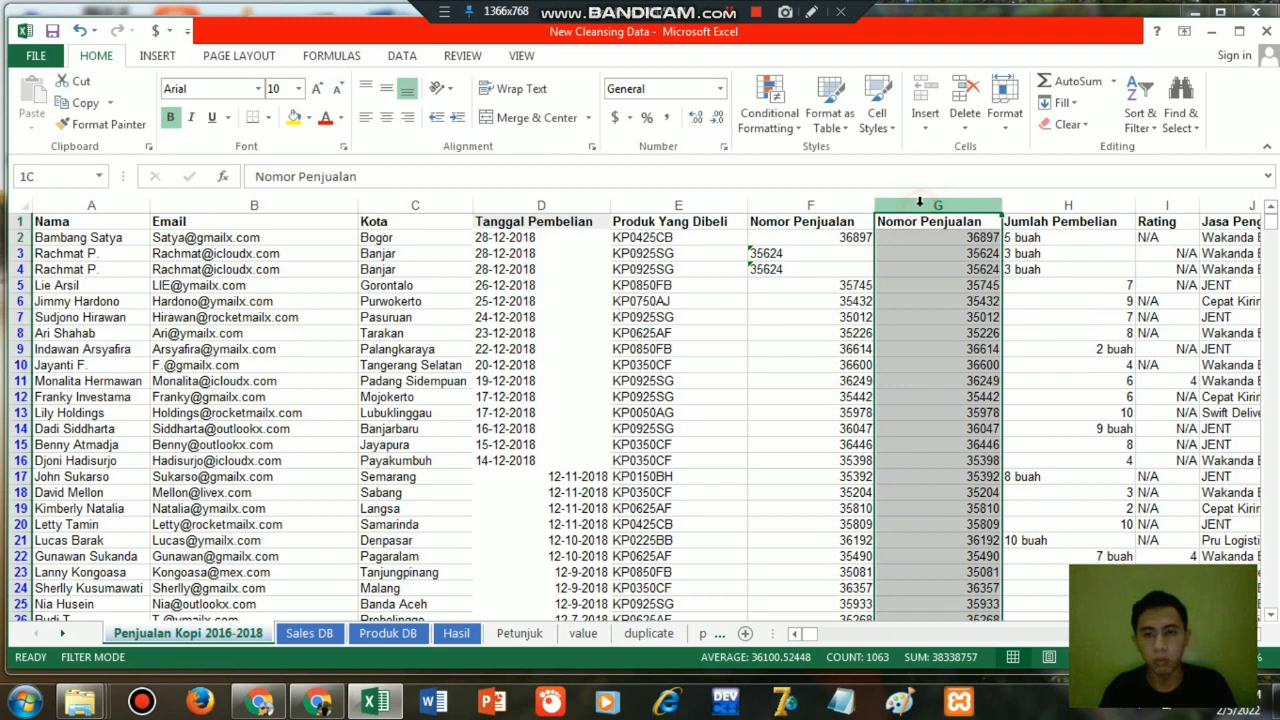
{"action": "key", "text": "ctrl+c"}
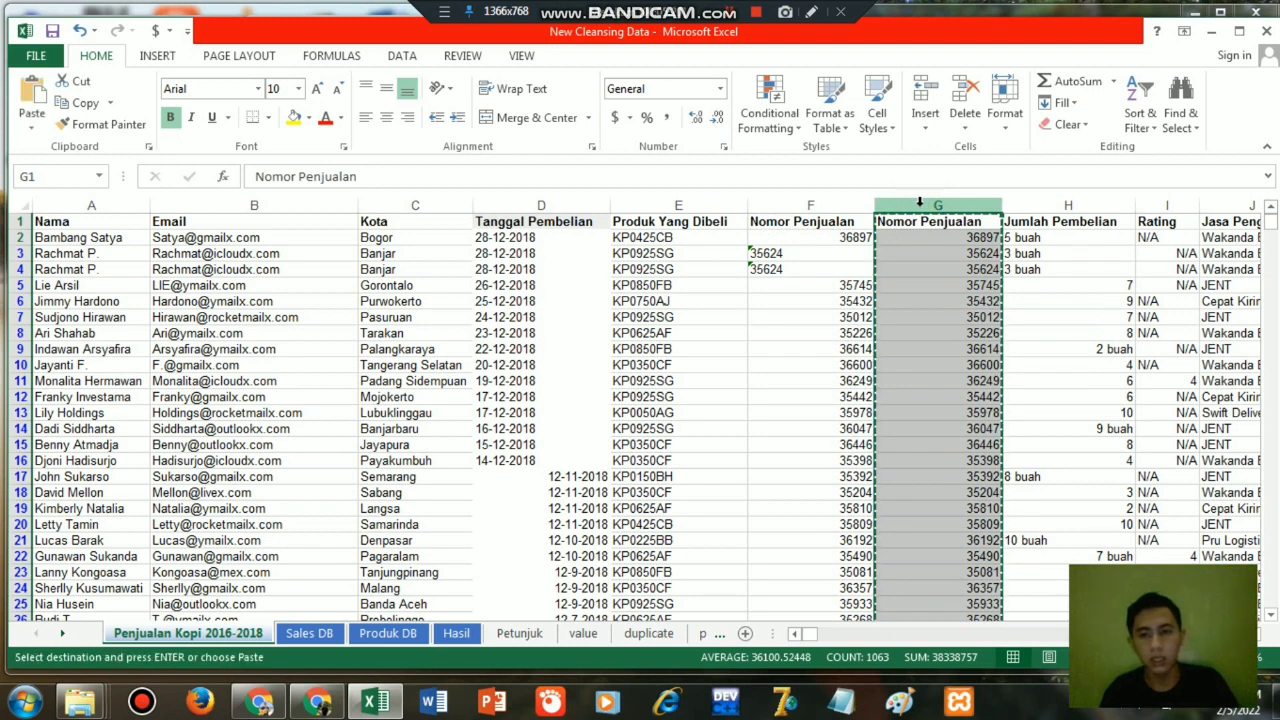
{"action": "right_click", "coordinate": [885, 252]}
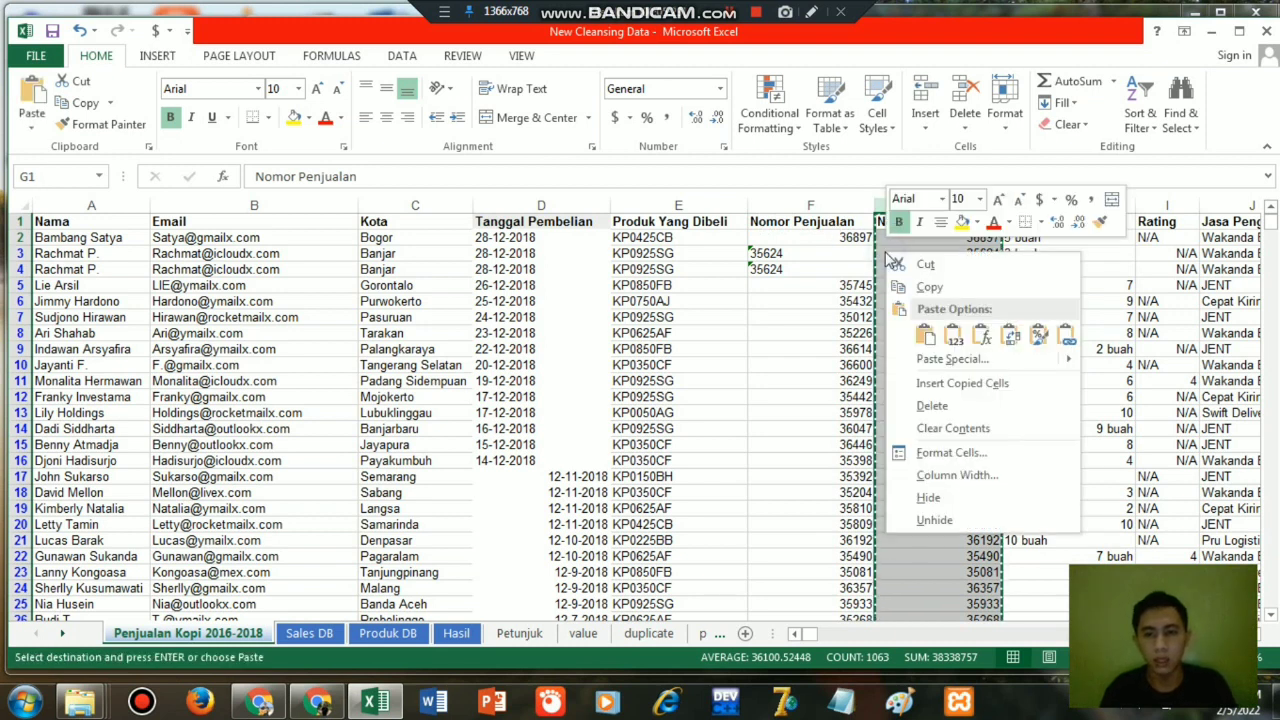
{"action": "mouse_move", "coordinate": [1020, 363]}
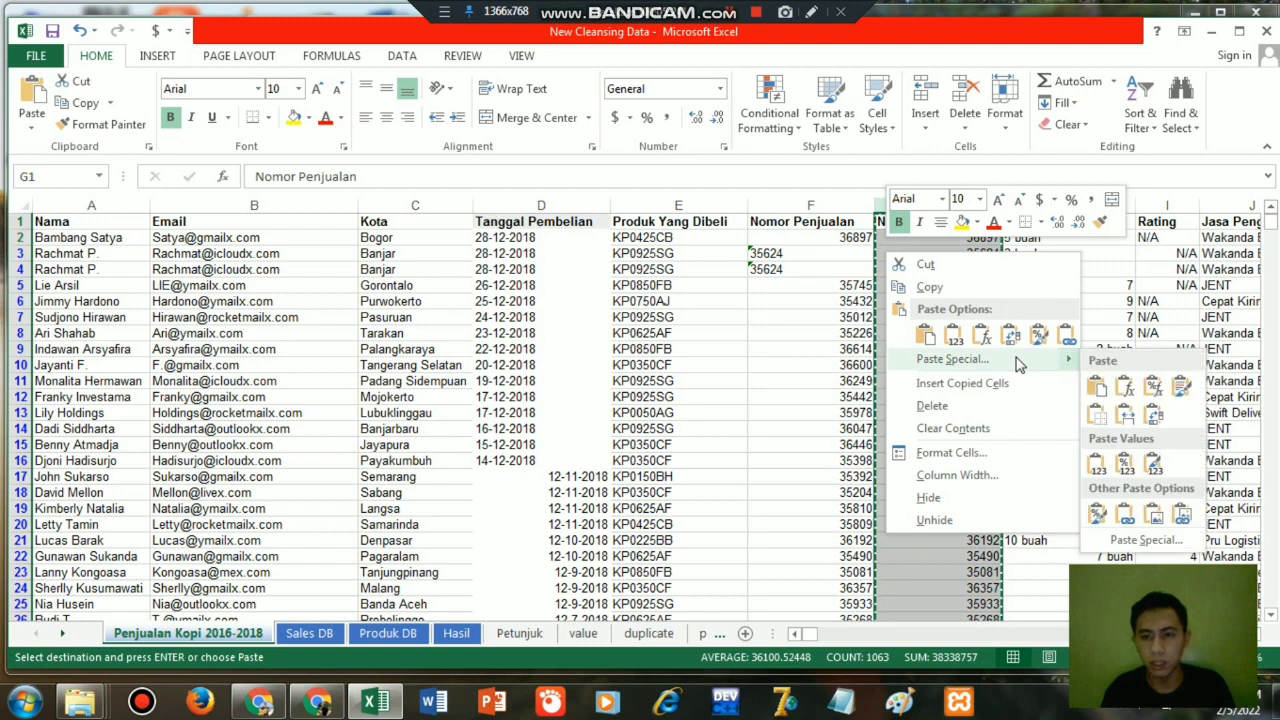
{"action": "left_click", "coordinate": [1097, 460]}
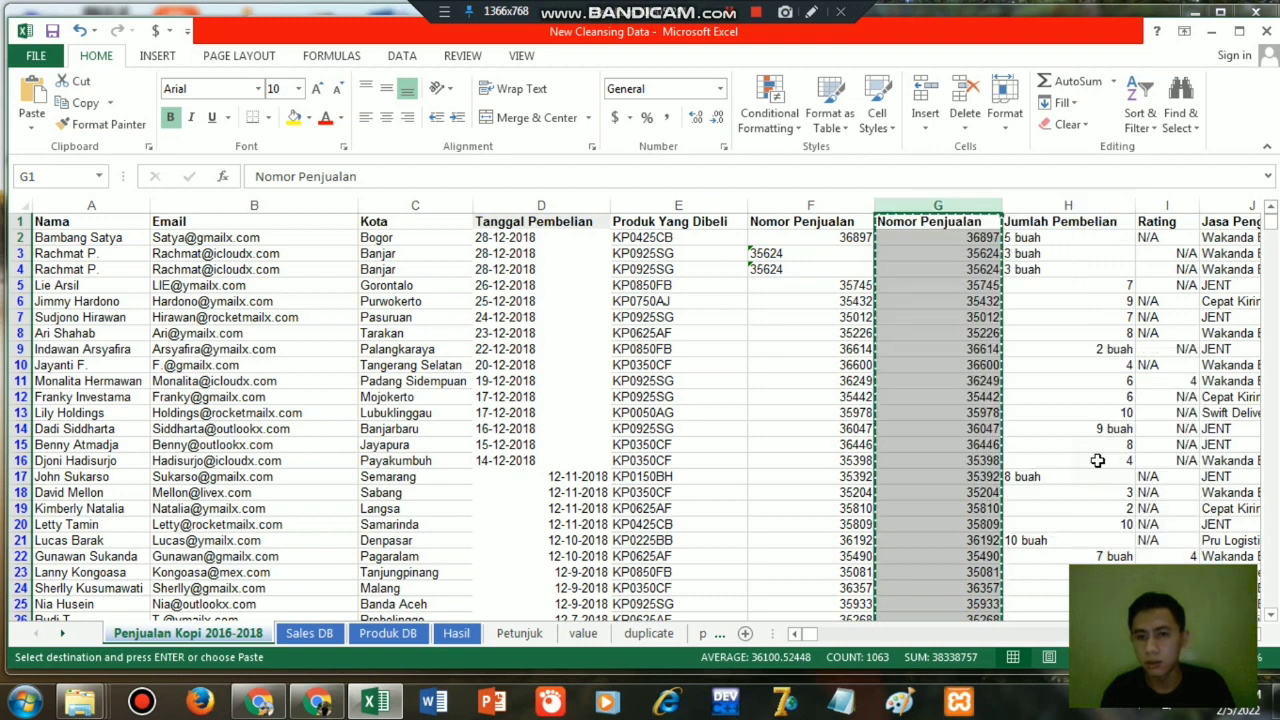
Clear and delete the original Nomor Penjualan column, column F.
{"action": "left_click", "coordinate": [818, 205]}
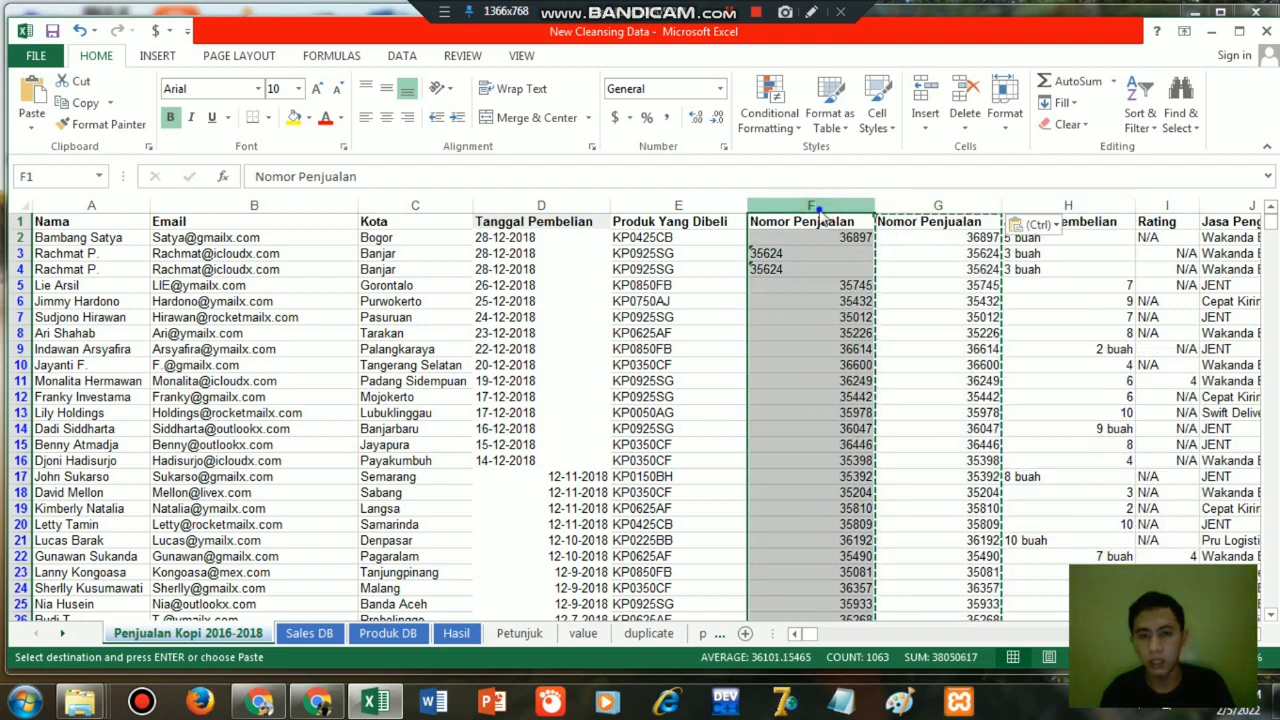
{"action": "right_click", "coordinate": [818, 207]}
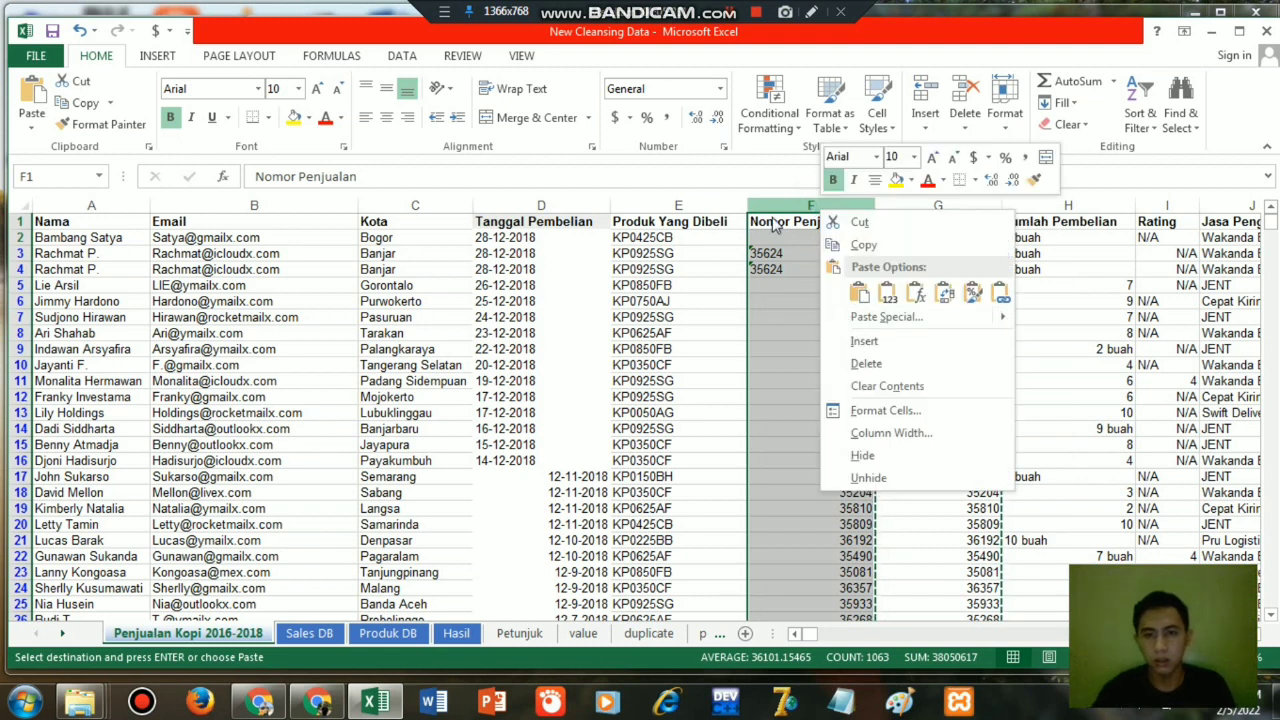
{"action": "key", "text": "Escape"}
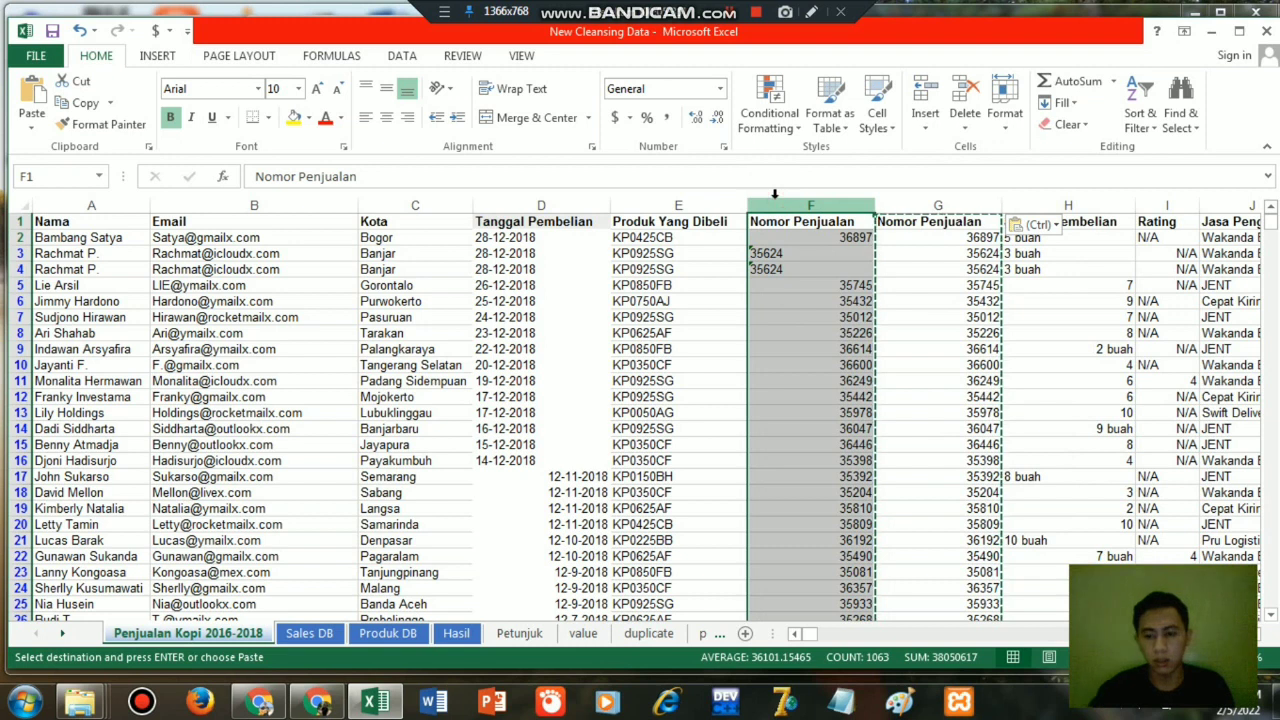
{"action": "key", "text": "Delete"}
{"action": "right_click", "coordinate": [776, 199]}
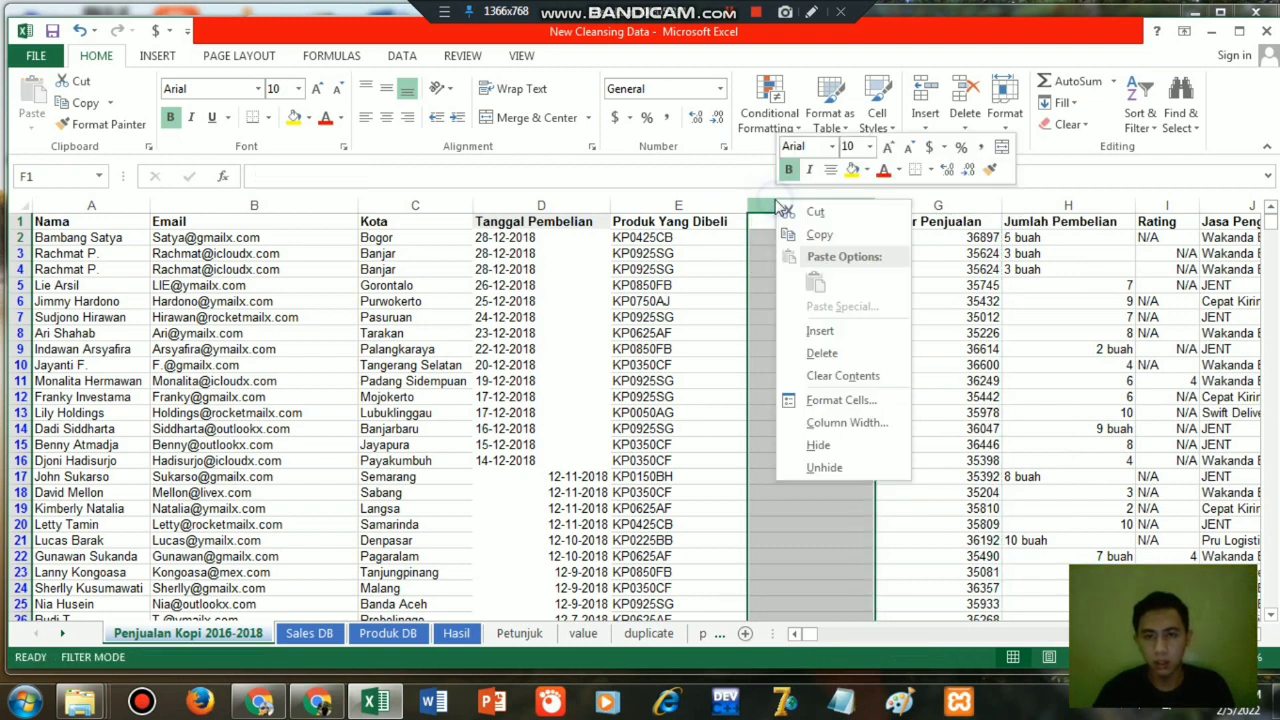
{"action": "left_click", "coordinate": [824, 355]}
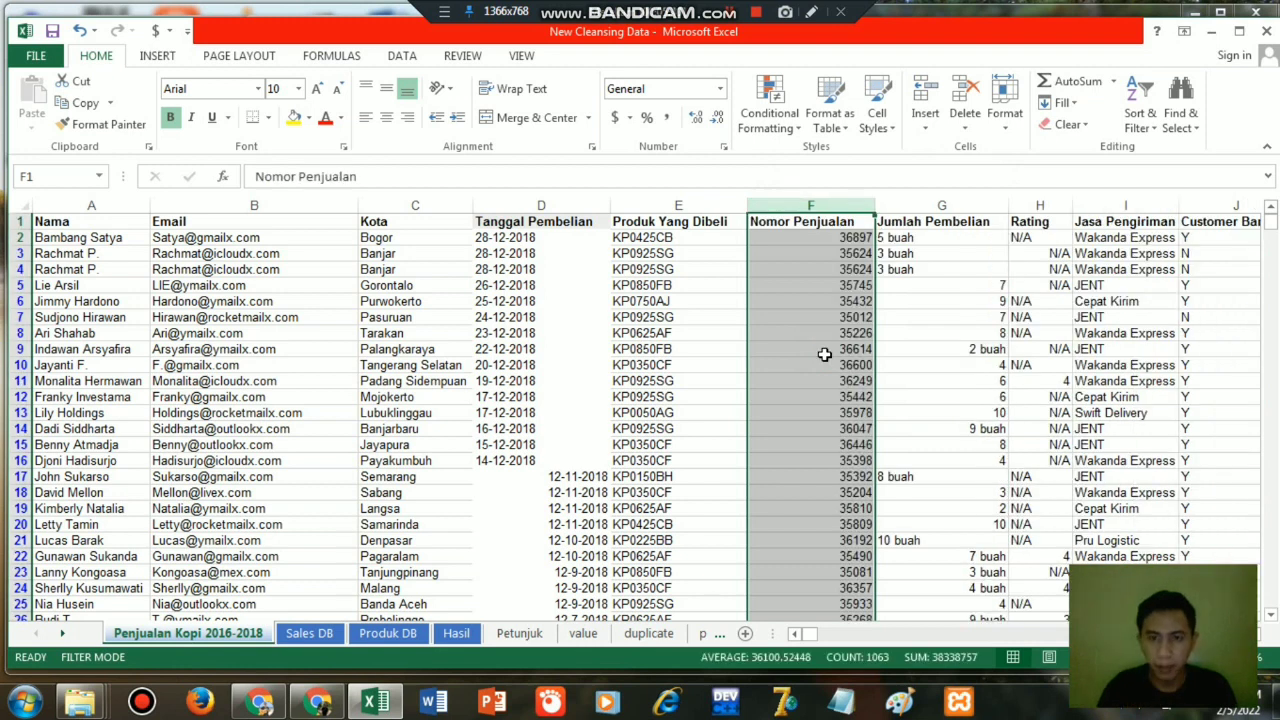
Set the vertical alignment of the whole Nomor Penjualan column F to Middle Align.
{"action": "left_click", "coordinate": [812, 254]}
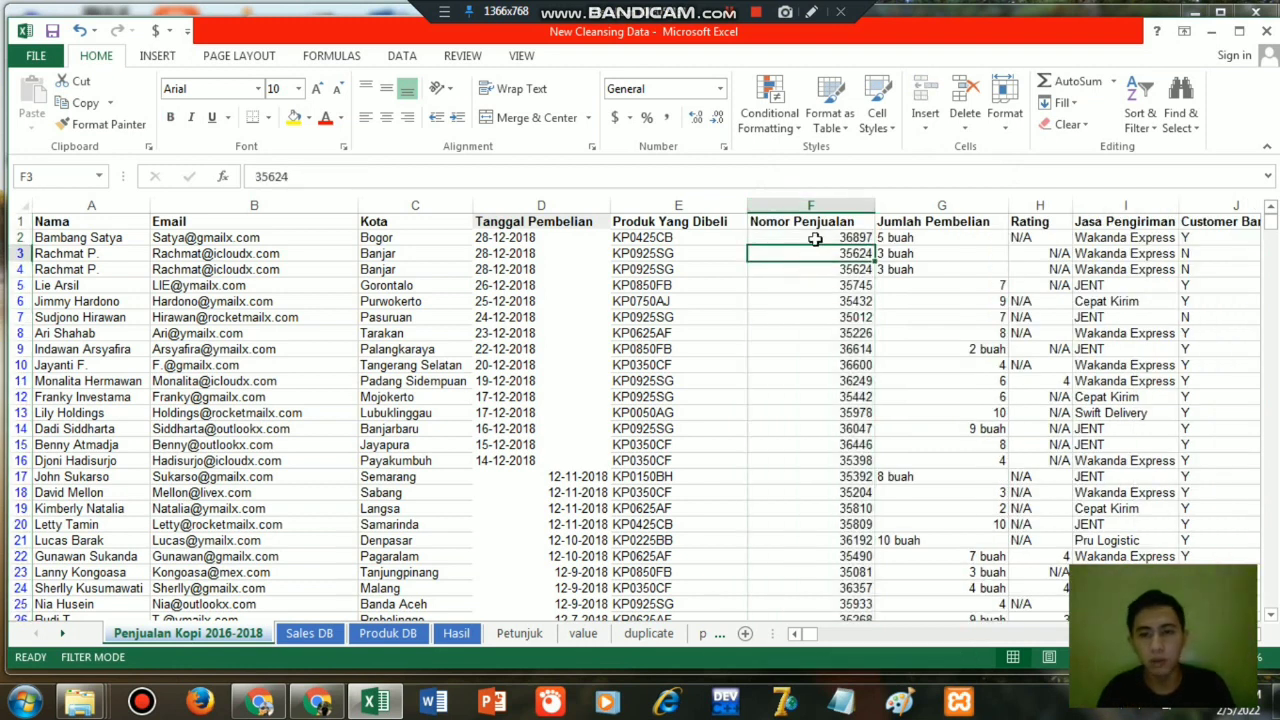
{"action": "left_click", "coordinate": [826, 240]}
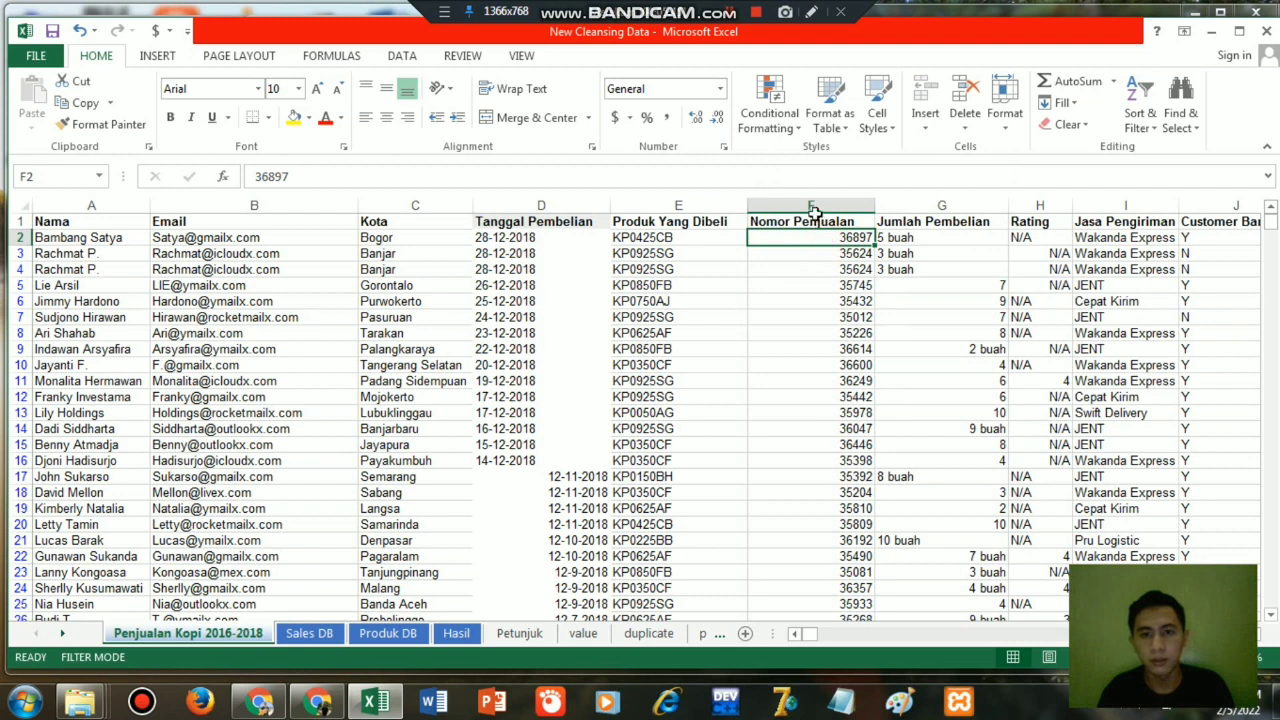
{"action": "left_click", "coordinate": [810, 205]}
{"action": "left_click", "coordinate": [386, 88]}
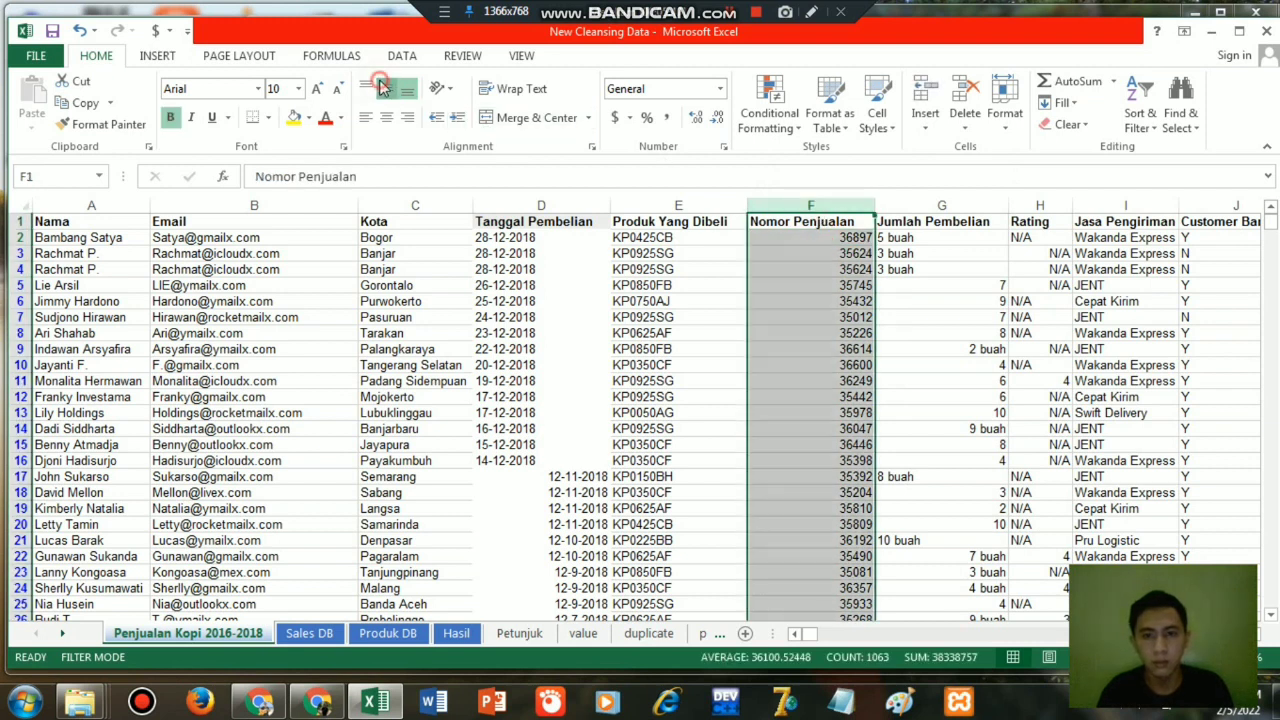
Remove the word "buah" from the Jumlah Pembelian column G by replacing every "buah" with nothing.
{"action": "left_click", "coordinate": [951, 255]}
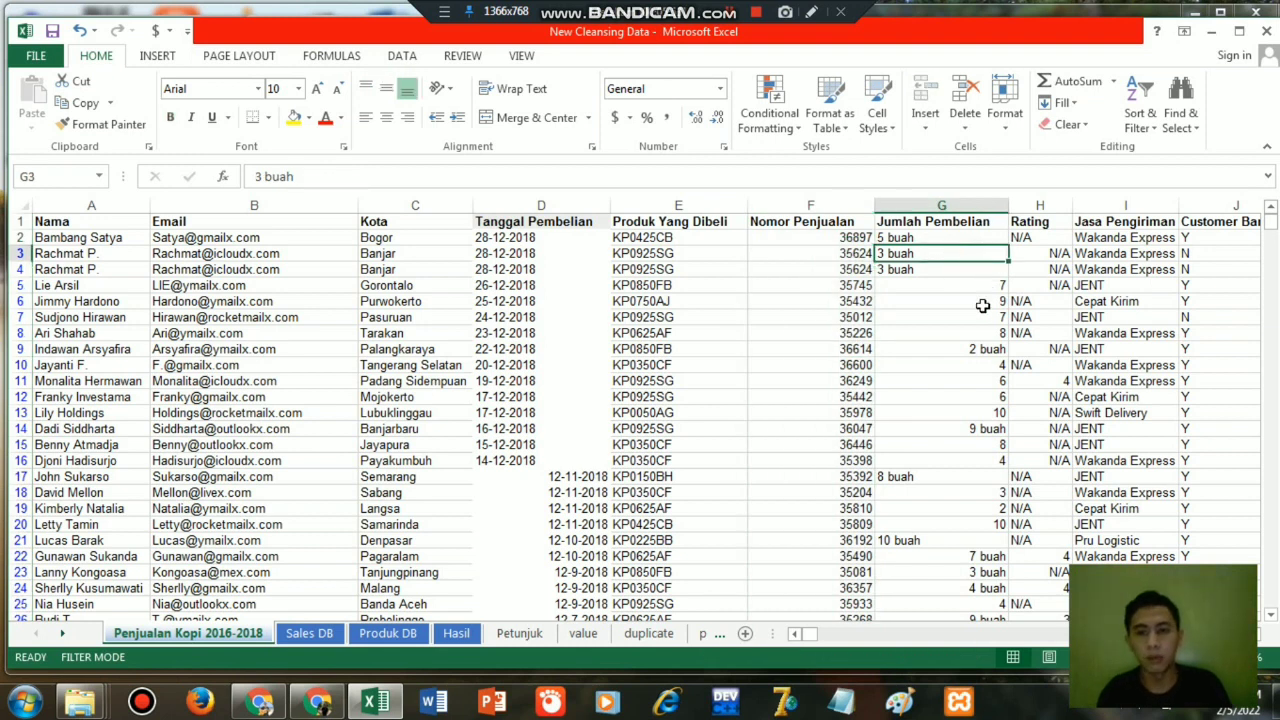
{"action": "left_click", "coordinate": [956, 207]}
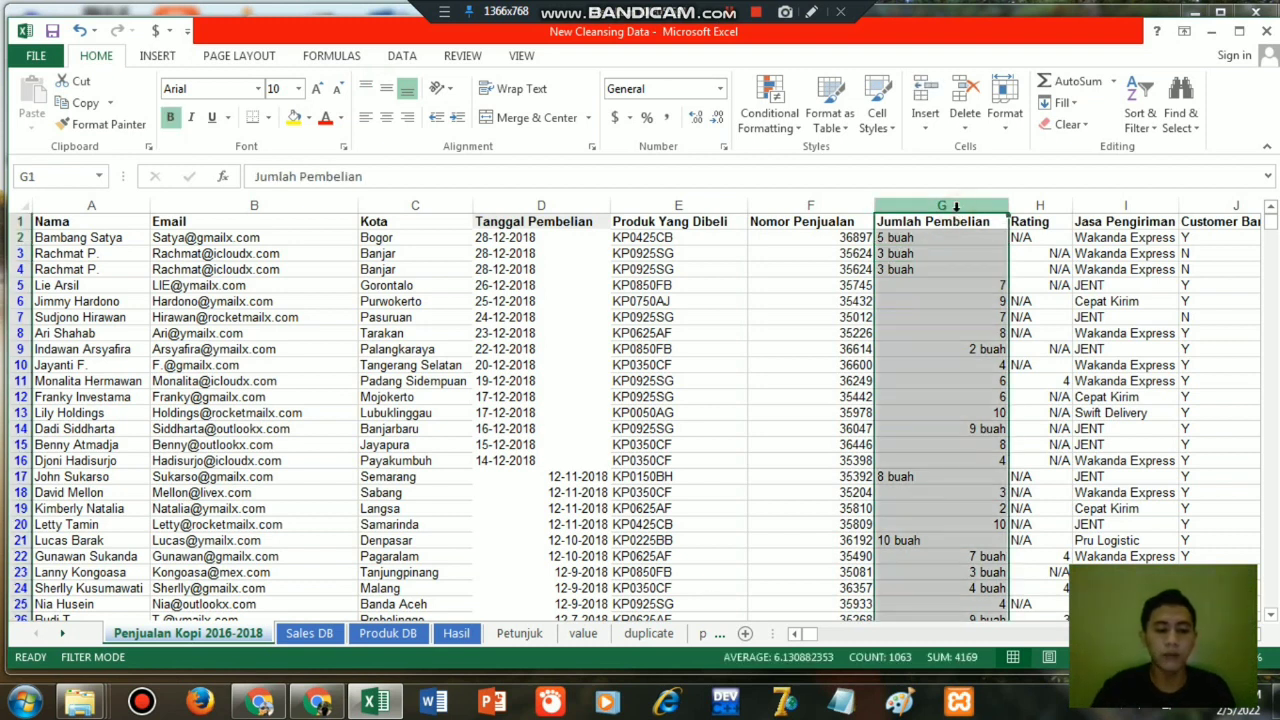
{"action": "key", "text": "ctrl+f"}
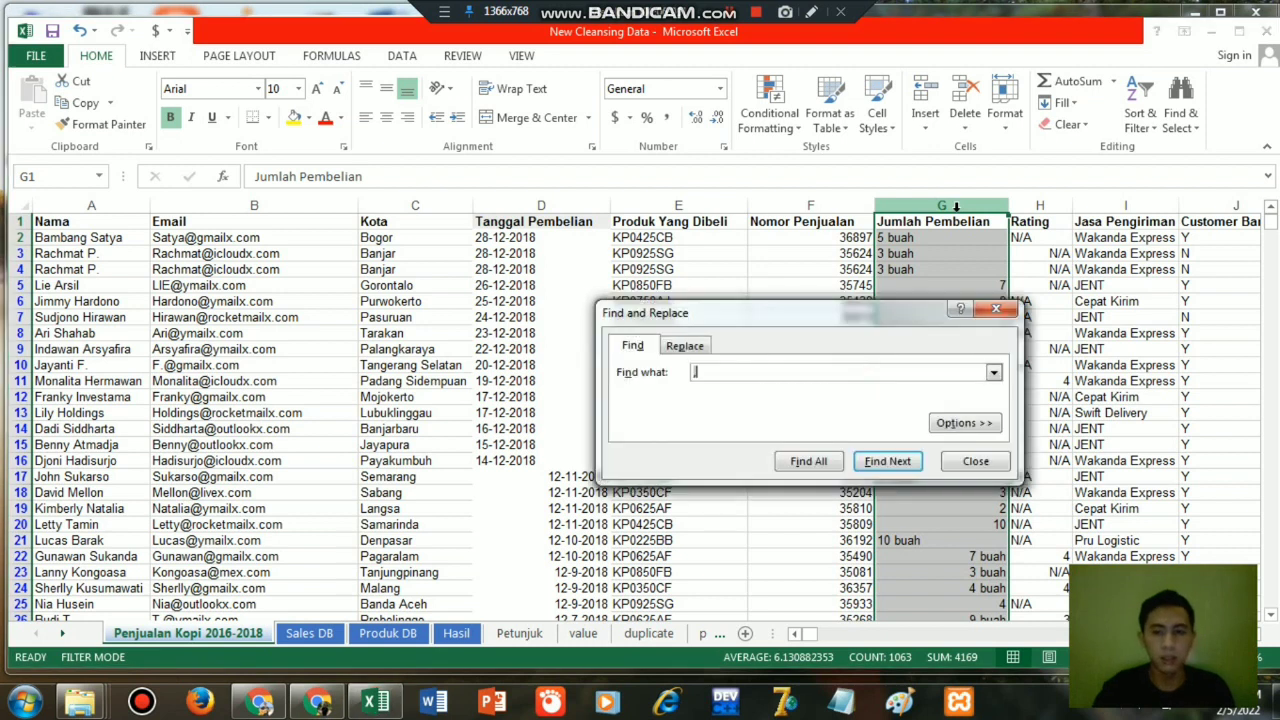
{"action": "left_click", "coordinate": [688, 343]}
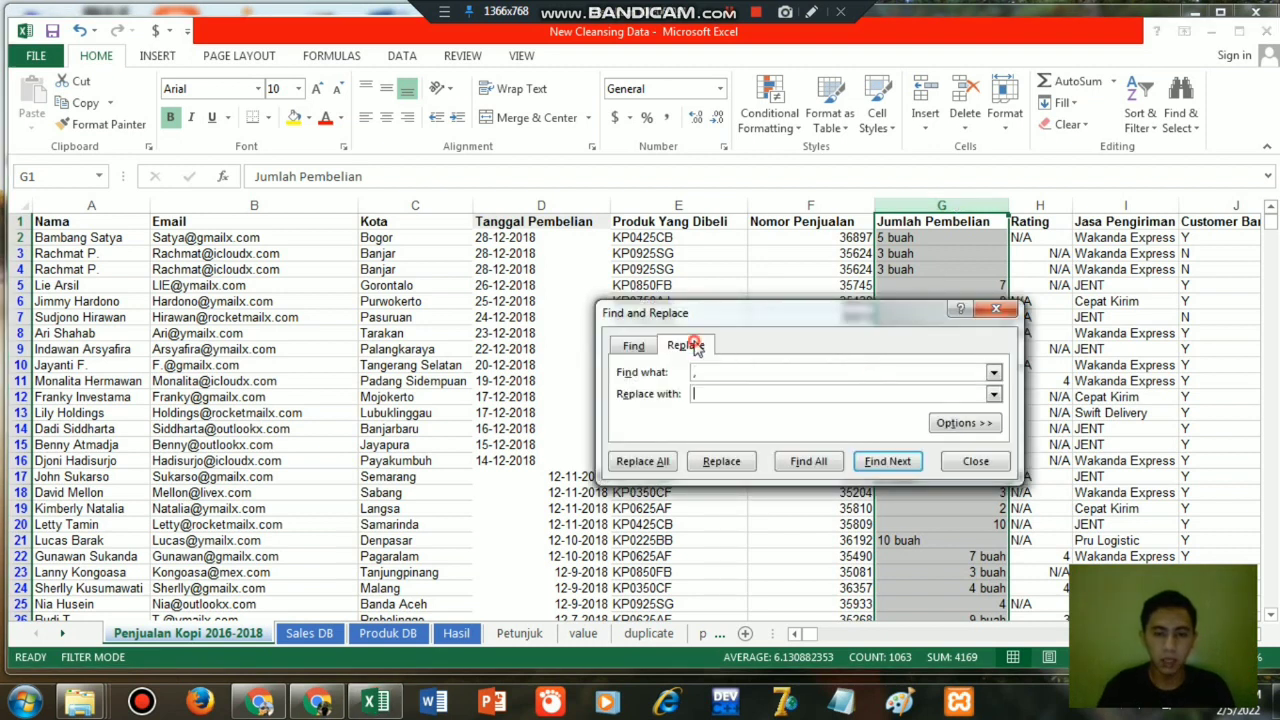
{"action": "left_click", "coordinate": [701, 371]}
{"action": "type", "text": "buah"}
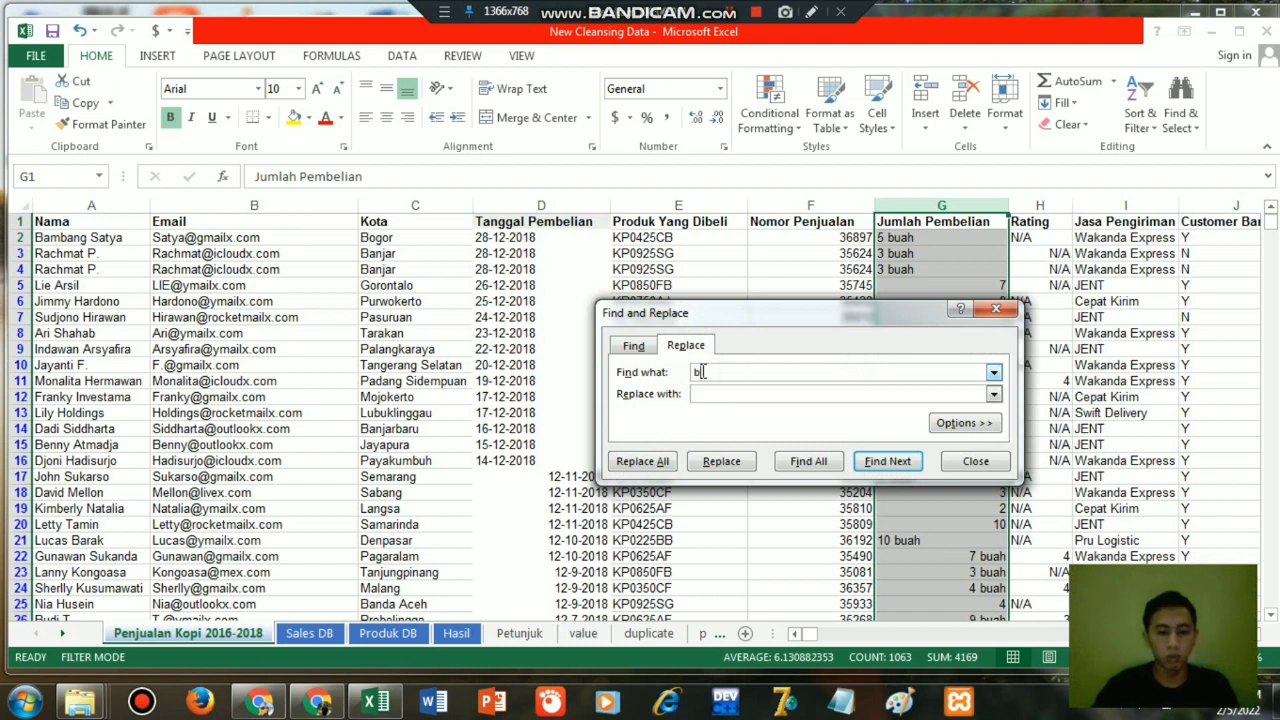
{"action": "left_click", "coordinate": [657, 462]}
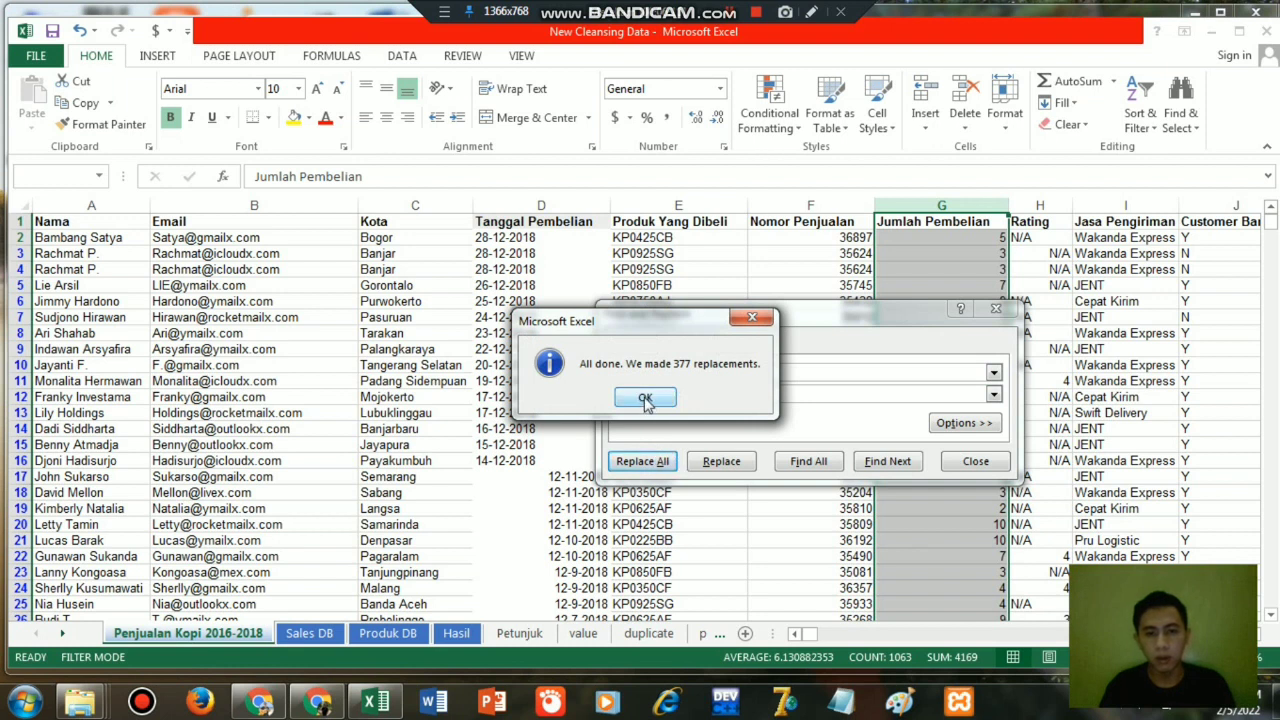
{"action": "left_click", "coordinate": [645, 399]}
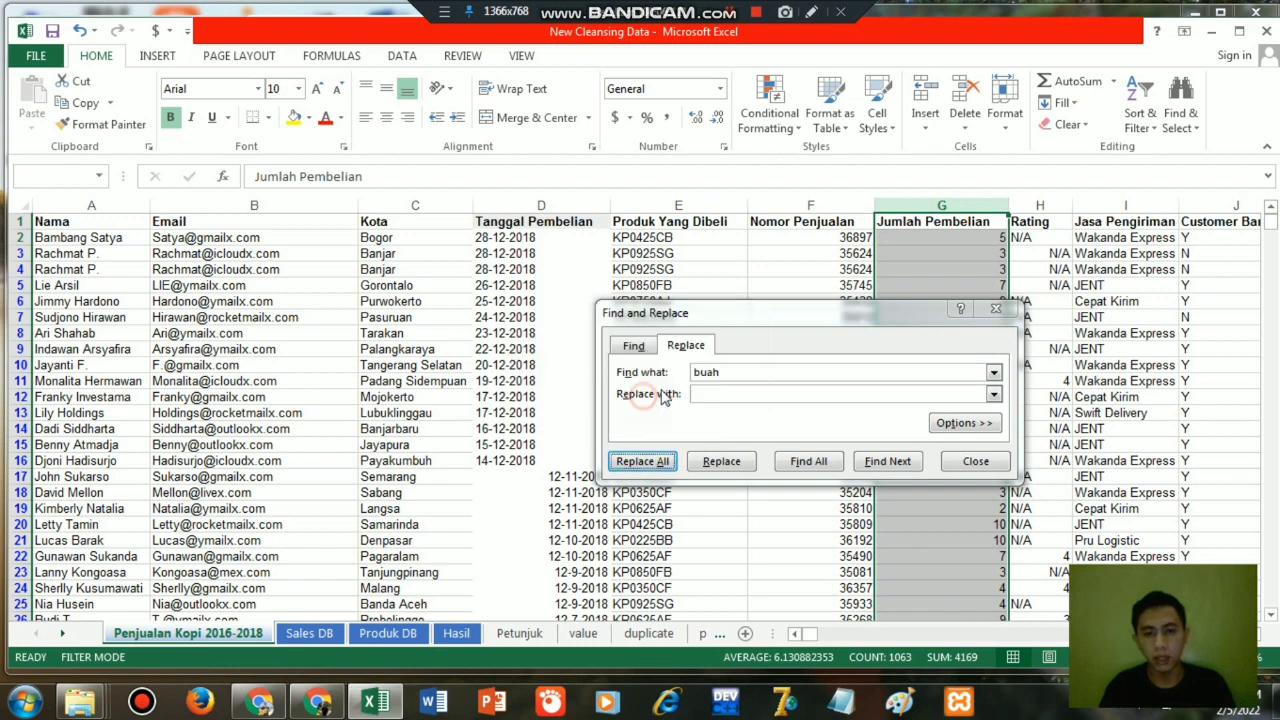
{"action": "left_click", "coordinate": [966, 462]}
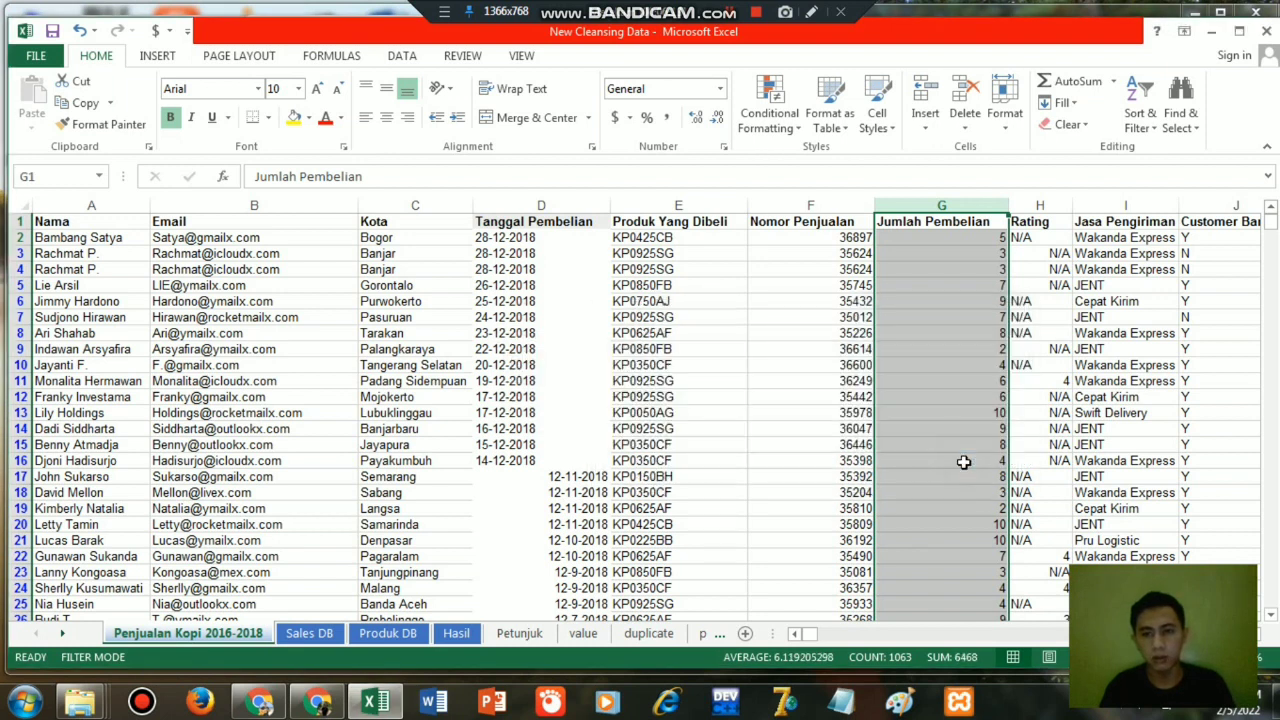
Set the vertical alignment of the whole Jumlah Pembelian column G to Middle Align.
{"action": "left_click", "coordinate": [945, 249]}
{"action": "left_click", "coordinate": [928, 206]}
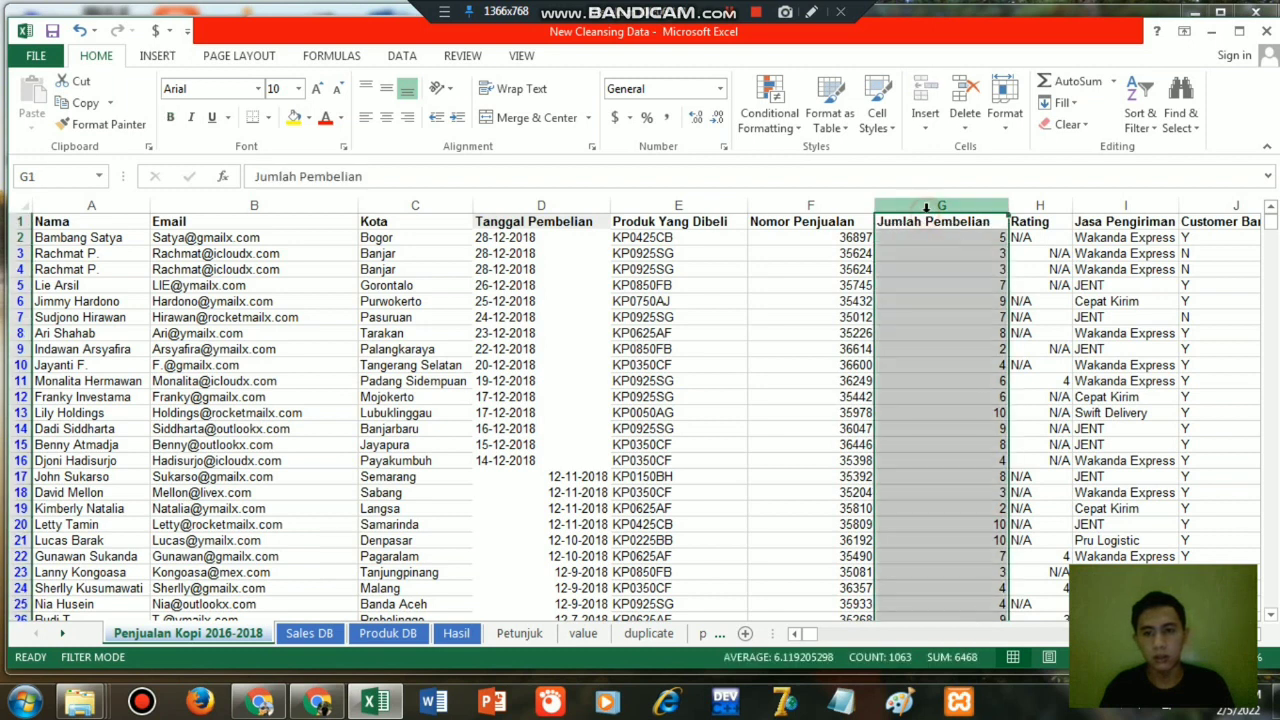
{"action": "left_click", "coordinate": [382, 84]}
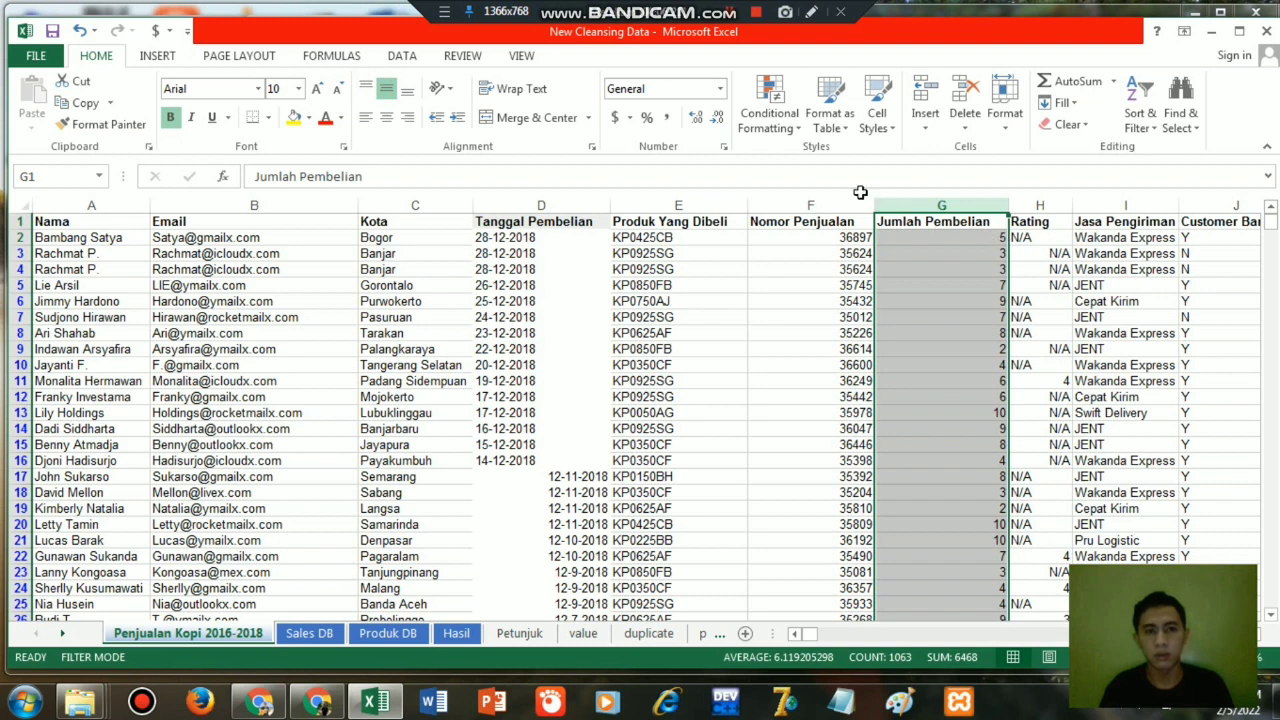
{"action": "left_click", "coordinate": [961, 241]}
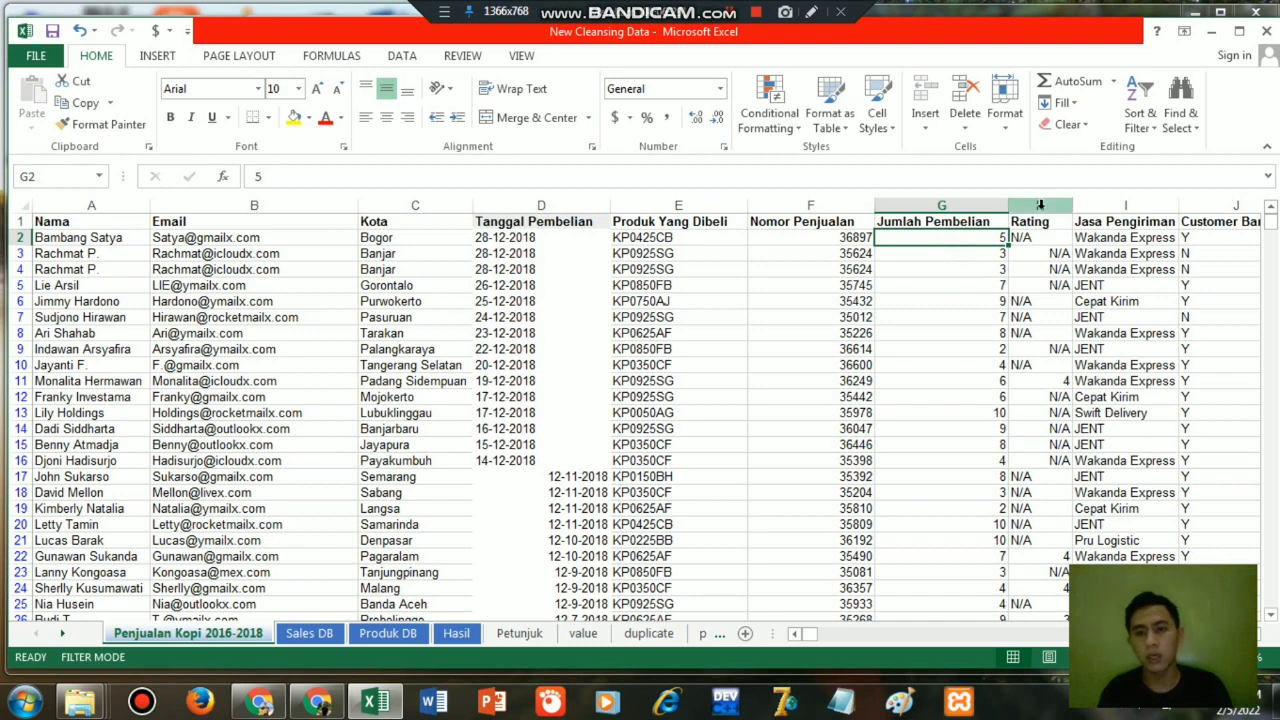
Clear the N/A entries from the Rating column H by replacing every "n/a" with nothing.
{"action": "left_click", "coordinate": [1040, 204]}
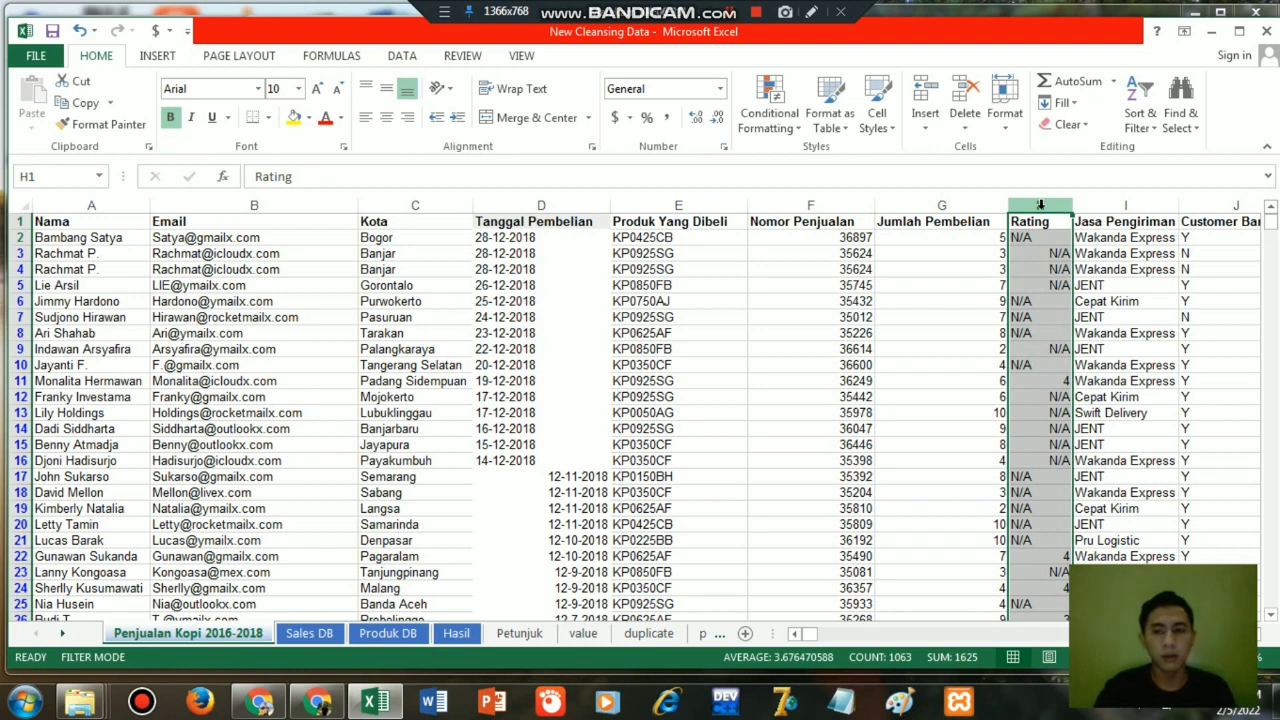
{"action": "key", "text": "ctrl+f"}
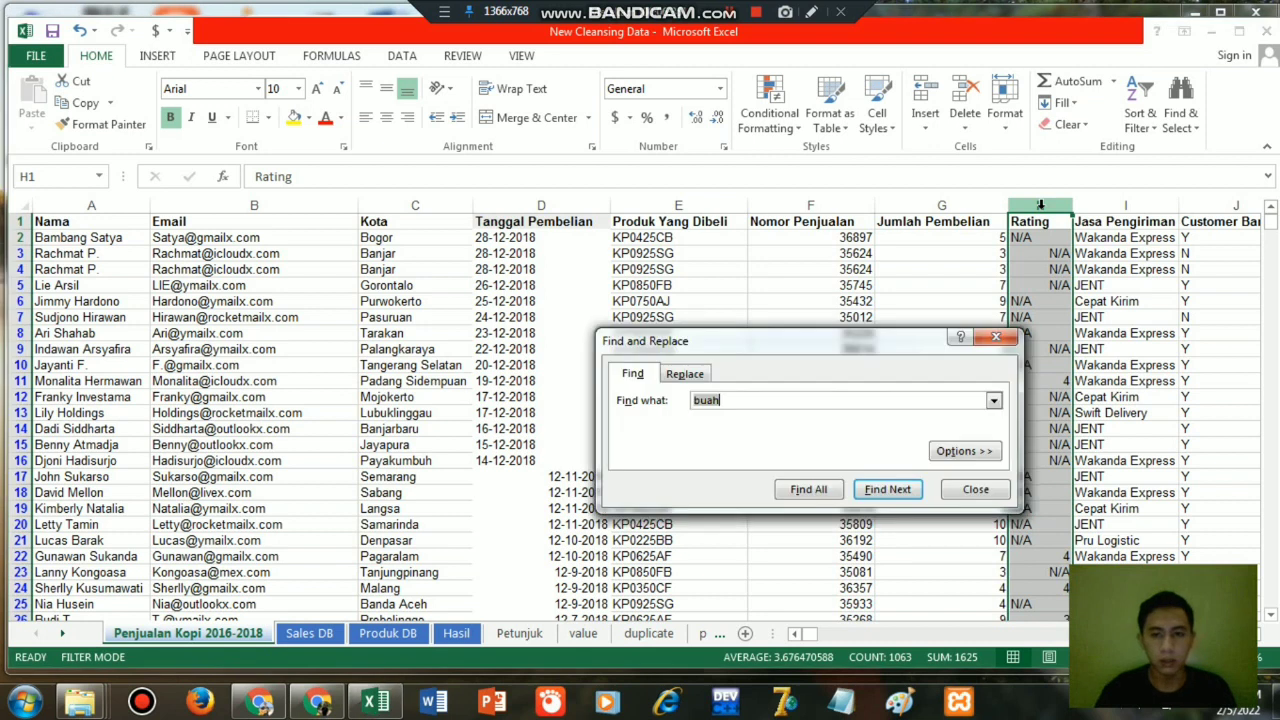
{"action": "left_click", "coordinate": [688, 373]}
{"action": "left_click", "coordinate": [722, 400]}
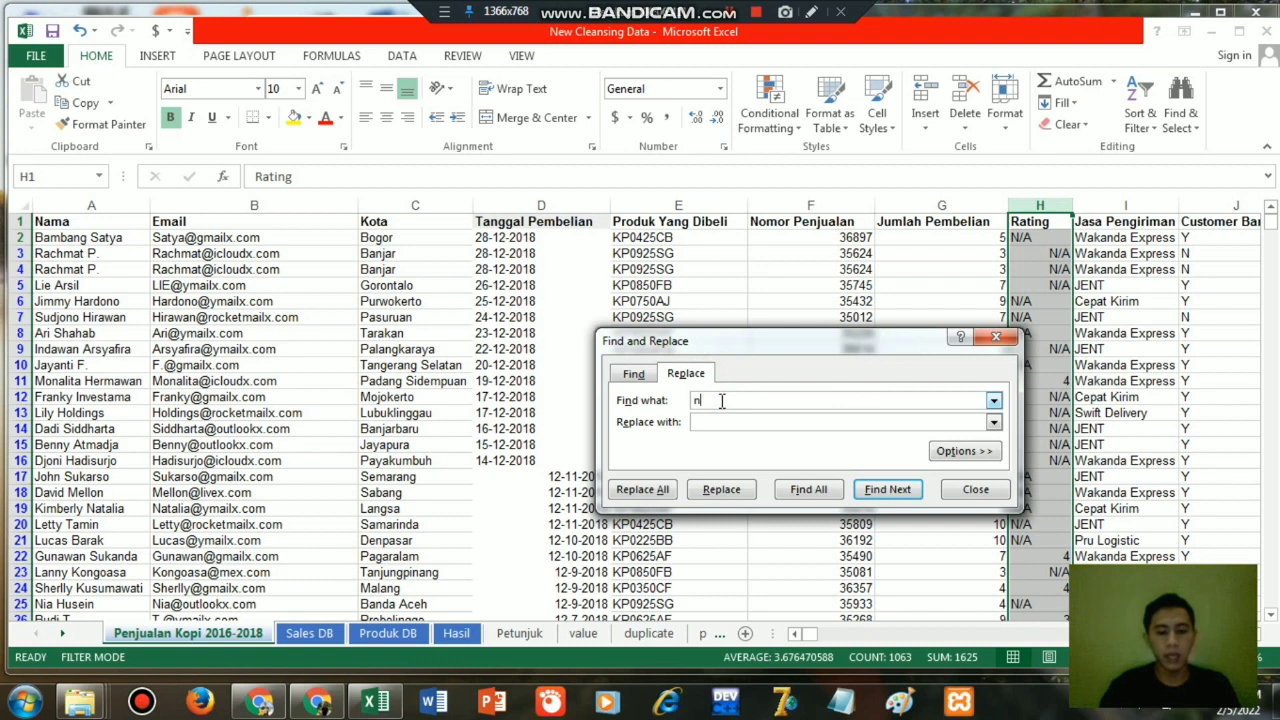
{"action": "type", "text": "n/a"}
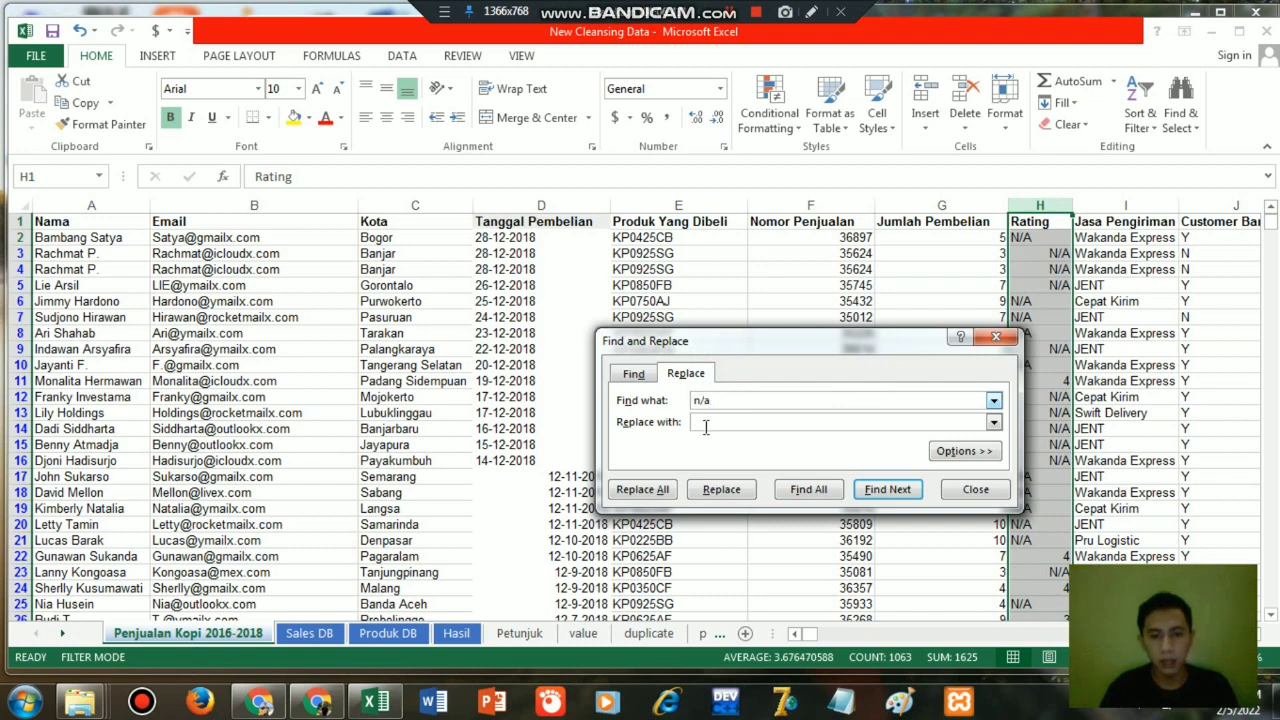
{"action": "left_click", "coordinate": [661, 490]}
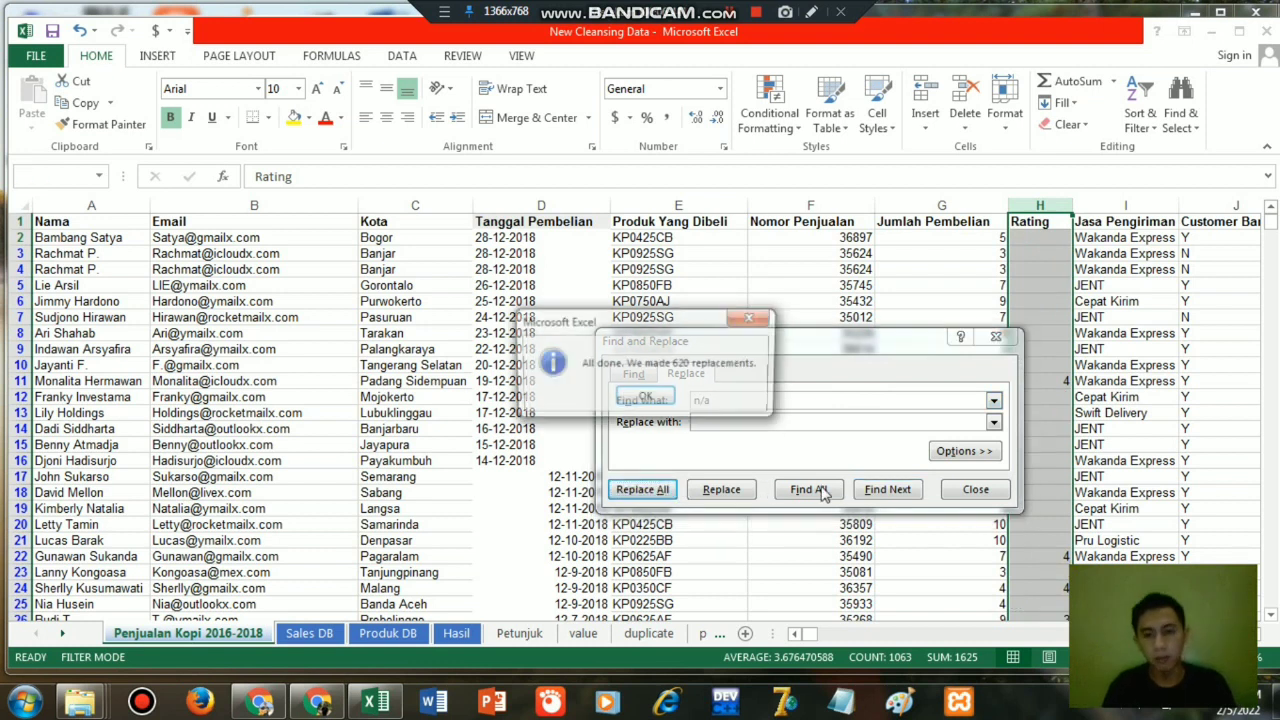
{"action": "left_click", "coordinate": [638, 400]}
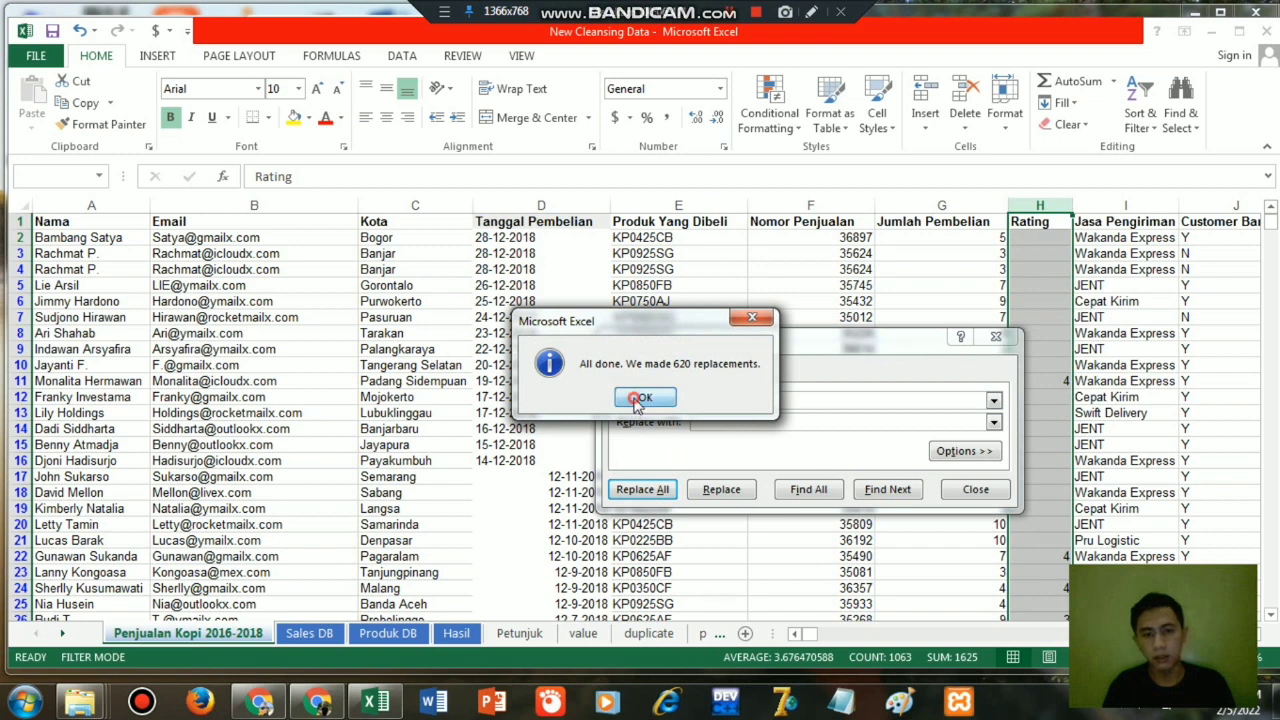
{"action": "left_click", "coordinate": [978, 498]}
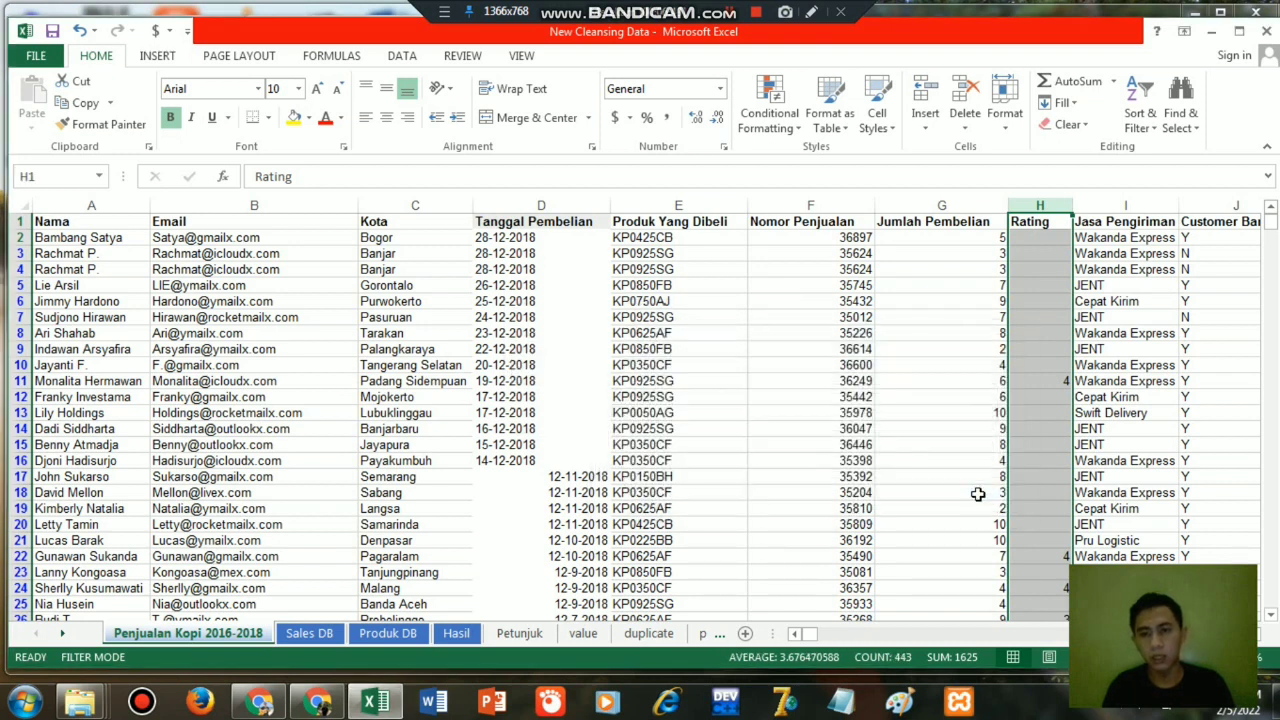
Center the contents of the Rating column H and the Jumlah Pembelian column G horizontally.
{"action": "left_click", "coordinate": [387, 117]}
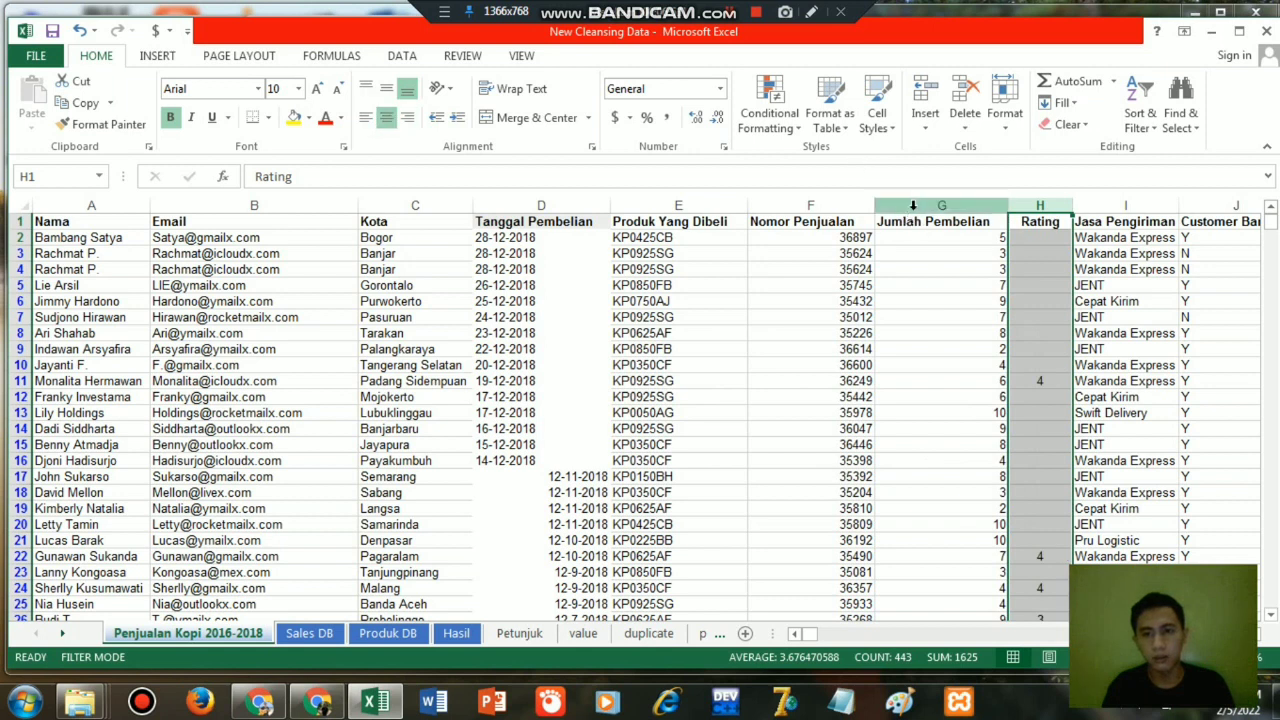
{"action": "left_click", "coordinate": [913, 205]}
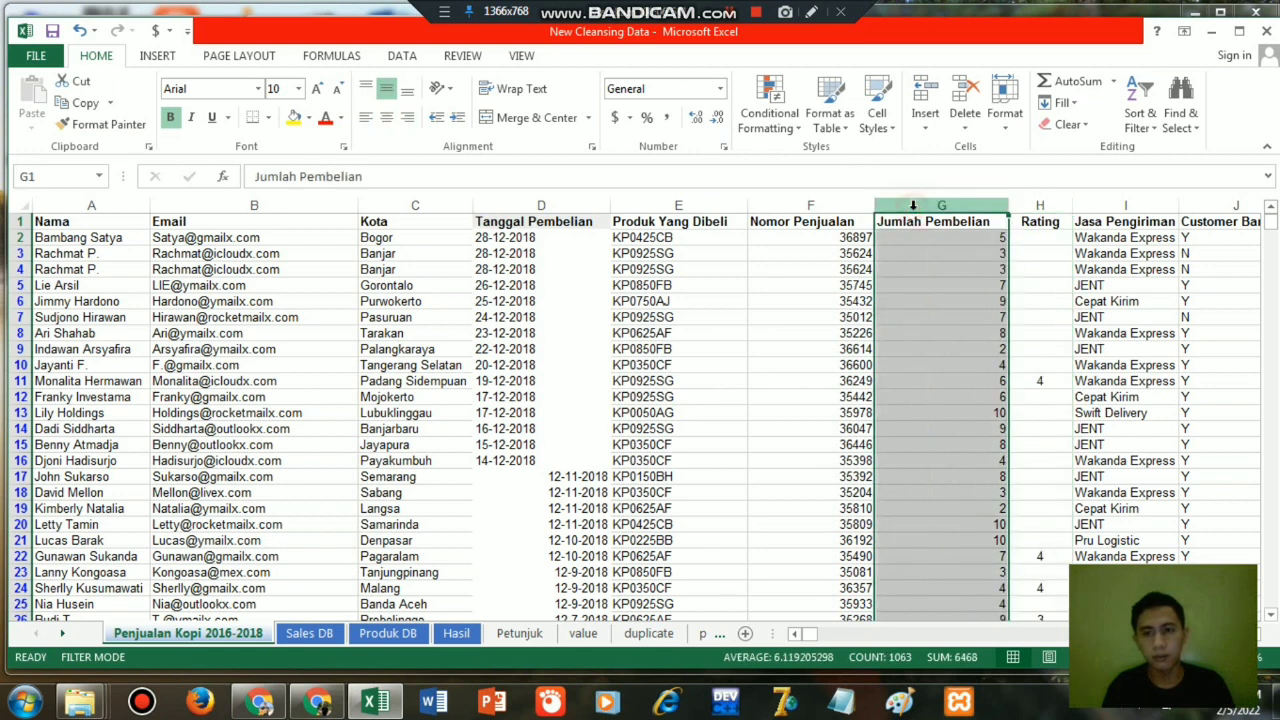
{"action": "left_click", "coordinate": [390, 117]}
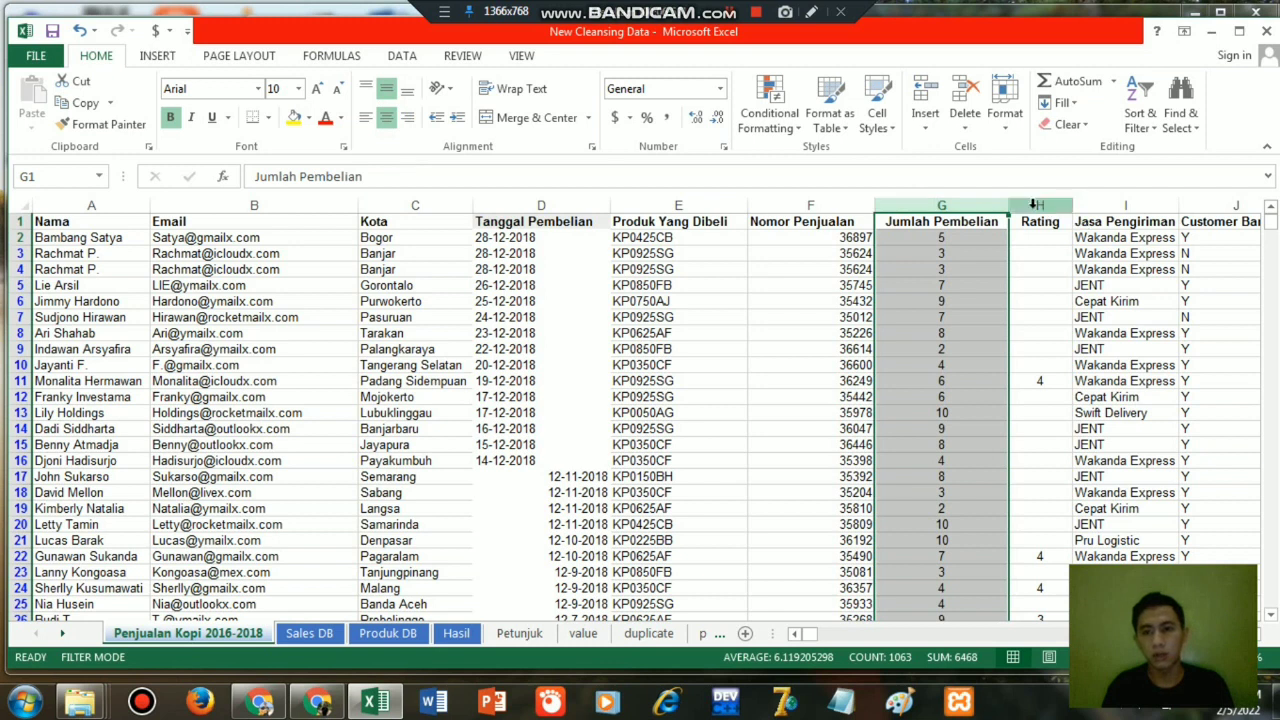
Look over the remaining Jasa Pengiriman, Customer Baru and Sales Person columns and the empty columns beside them.
{"action": "key", "text": "Right"}
{"action": "key", "text": "Right"}
{"action": "key", "text": "Right"}
{"action": "key", "text": "Right"}
{"action": "key", "text": "Right"}
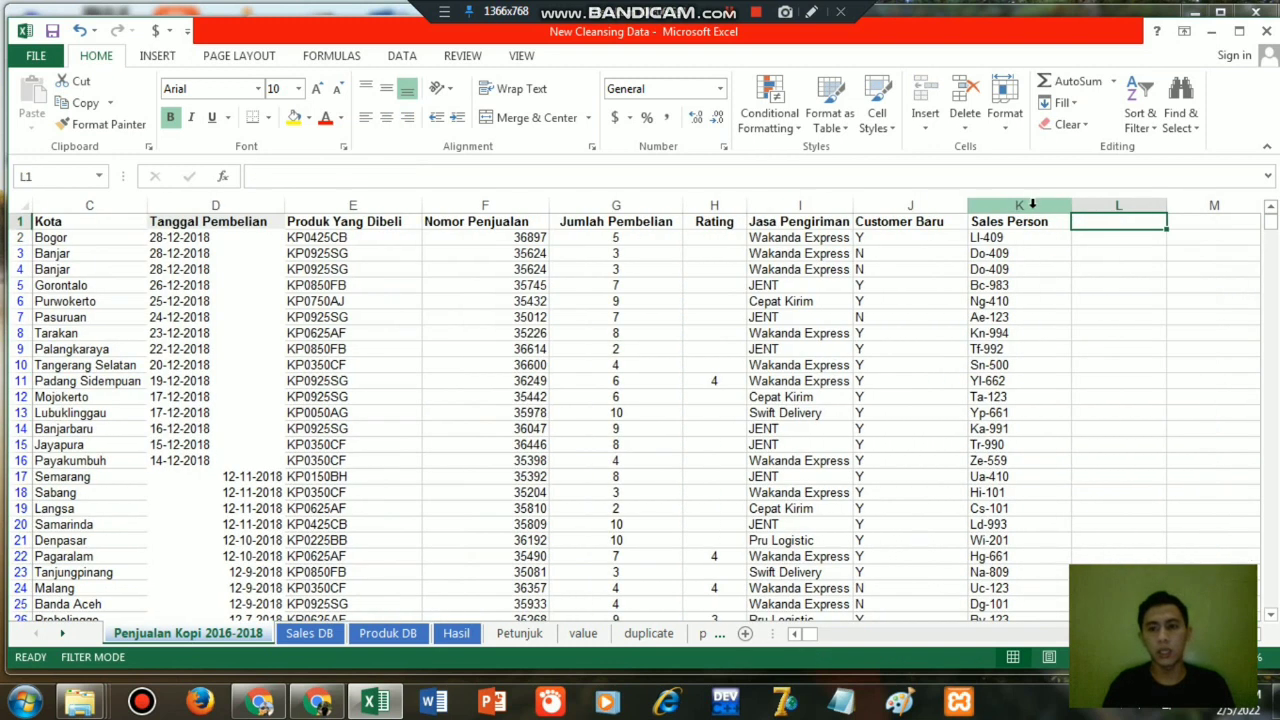
{"action": "key", "text": "Left"}
{"action": "key", "text": "Left"}
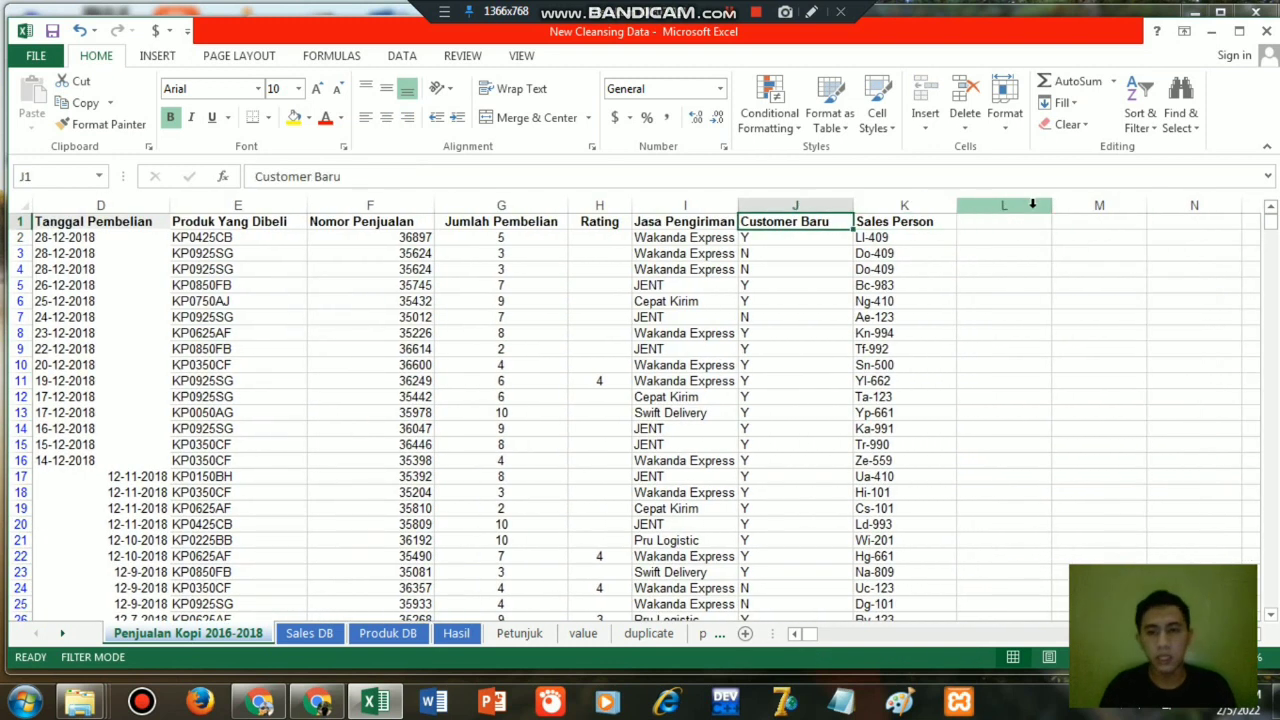
{"action": "key", "text": "Right"}
{"action": "key", "text": "Right"}
{"action": "key", "text": "Right"}
{"action": "key", "text": "Down"}
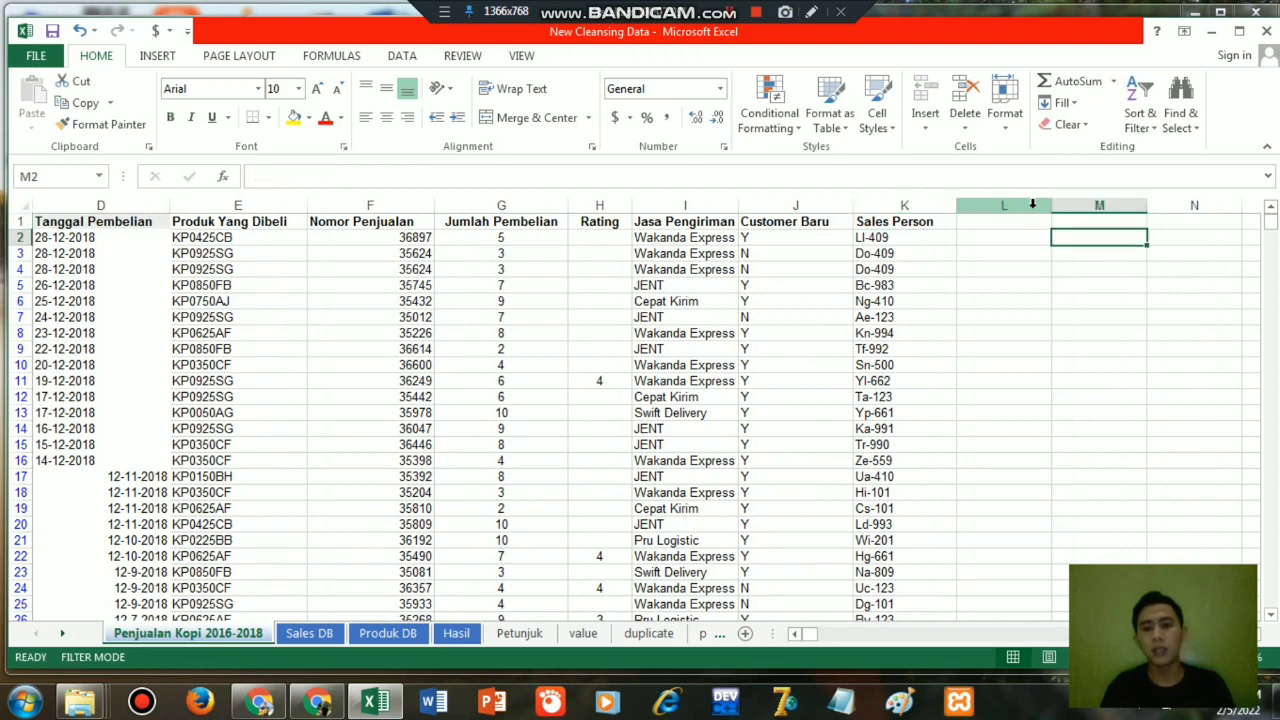
{"action": "key", "text": "Left"}
{"action": "key", "text": "Left"}
{"action": "key", "text": "Right"}
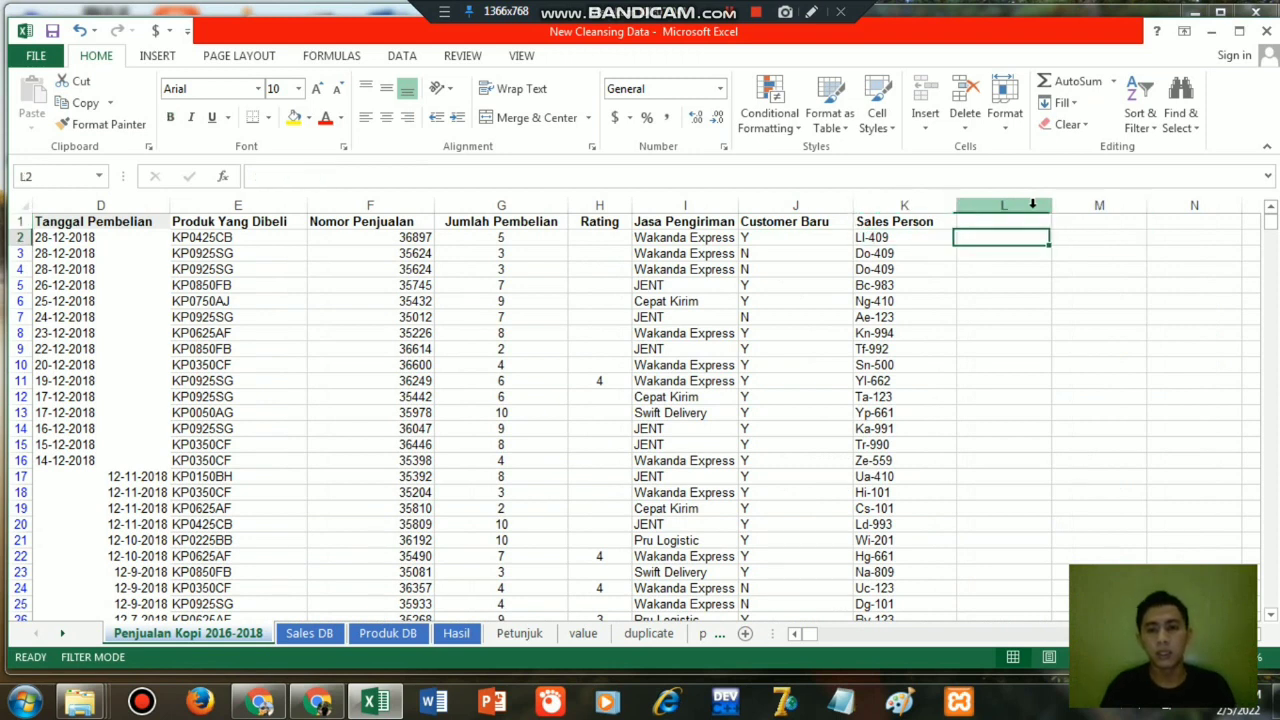
{"action": "left_click", "coordinate": [893, 240]}
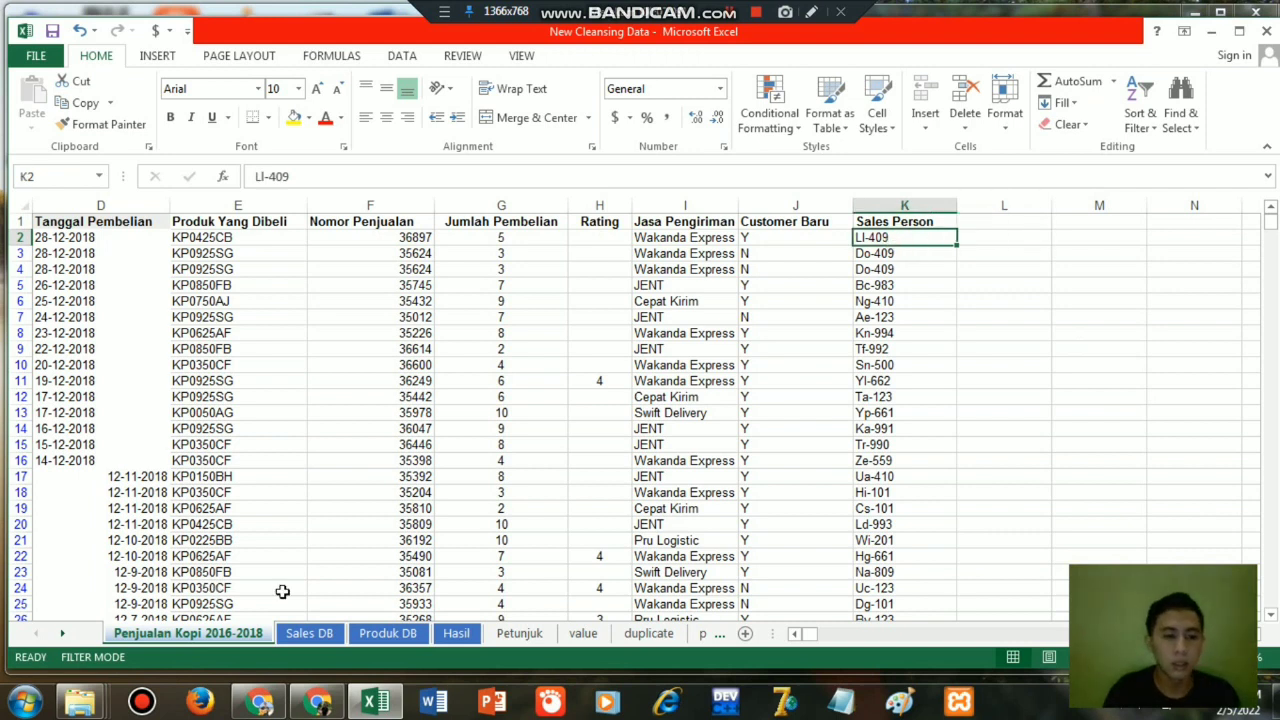
{"action": "key", "text": "BackSpace"}
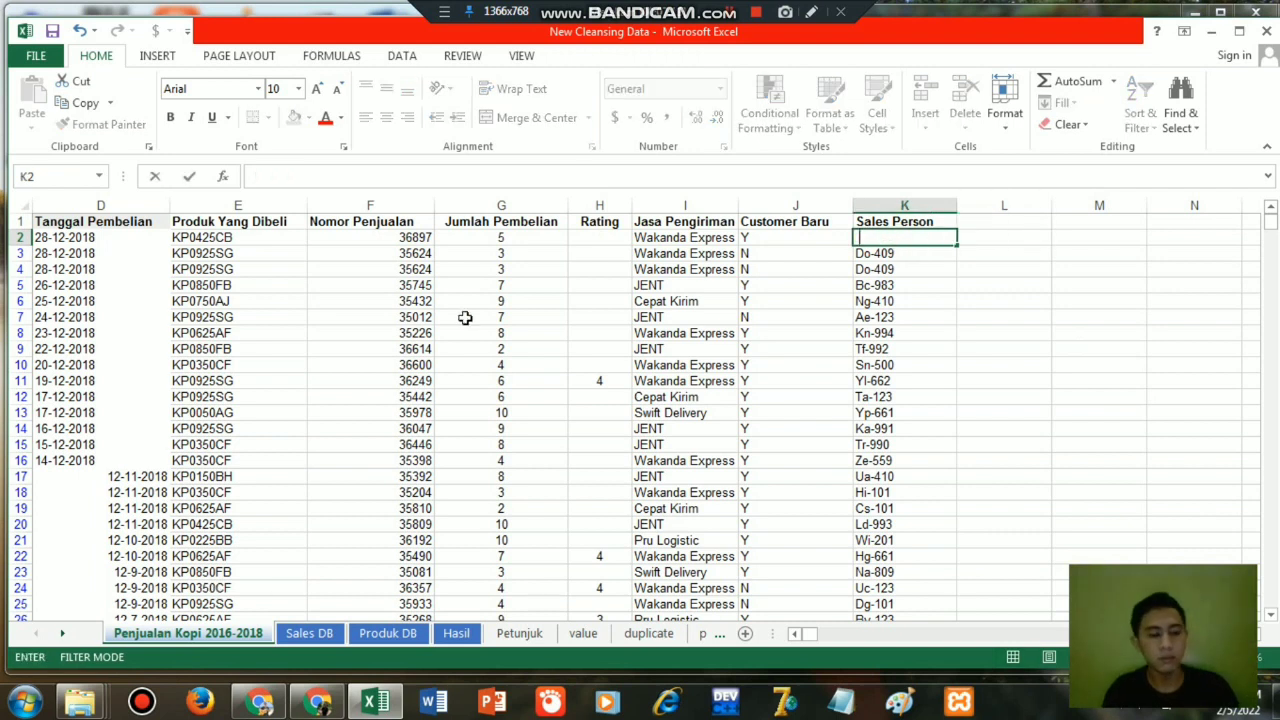
{"action": "key", "text": "ctrl+z"}
{"action": "left_click", "coordinate": [1004, 242]}
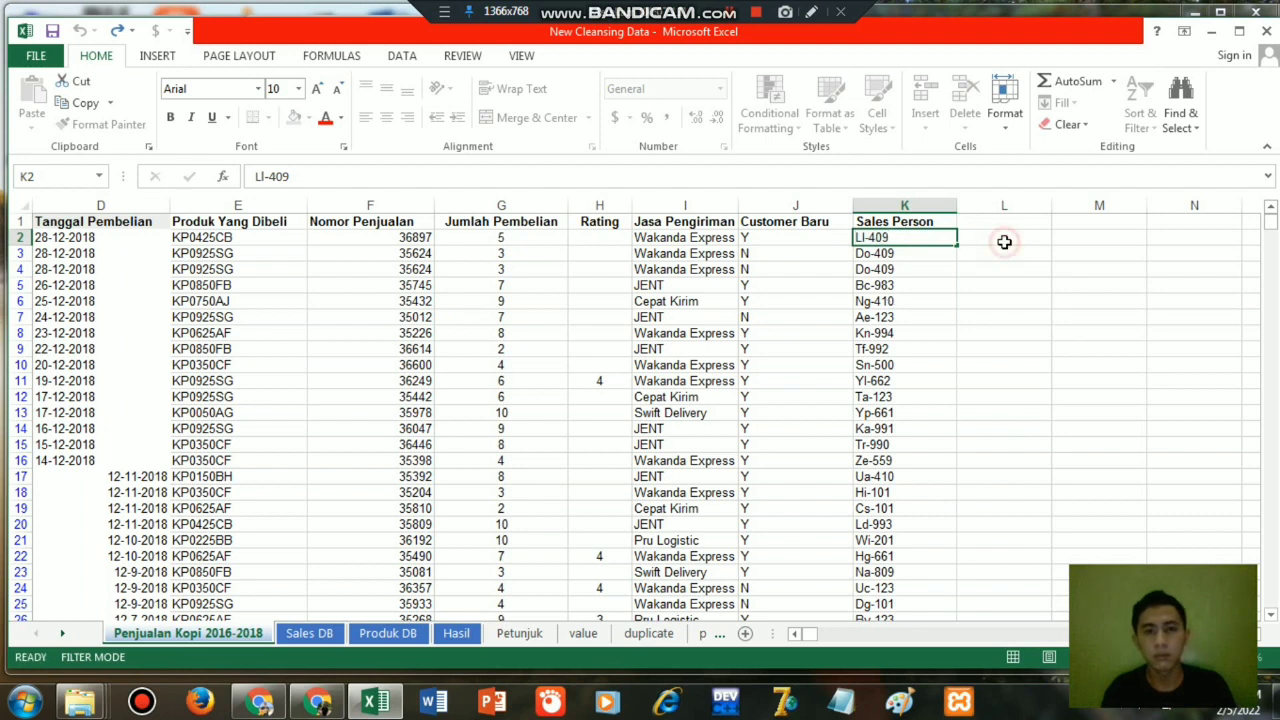
{"action": "left_click", "coordinate": [735, 14]}
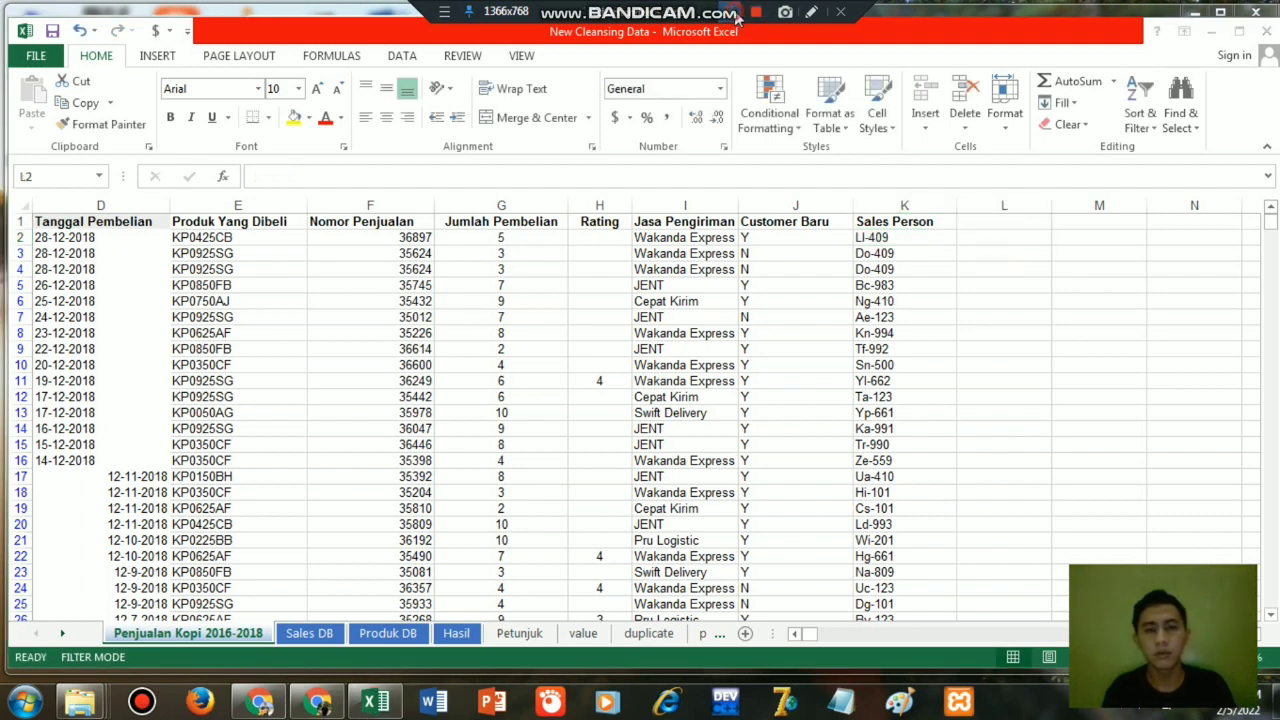
{"action": "left_click", "coordinate": [886, 237]}
{"action": "left_click", "coordinate": [893, 237]}
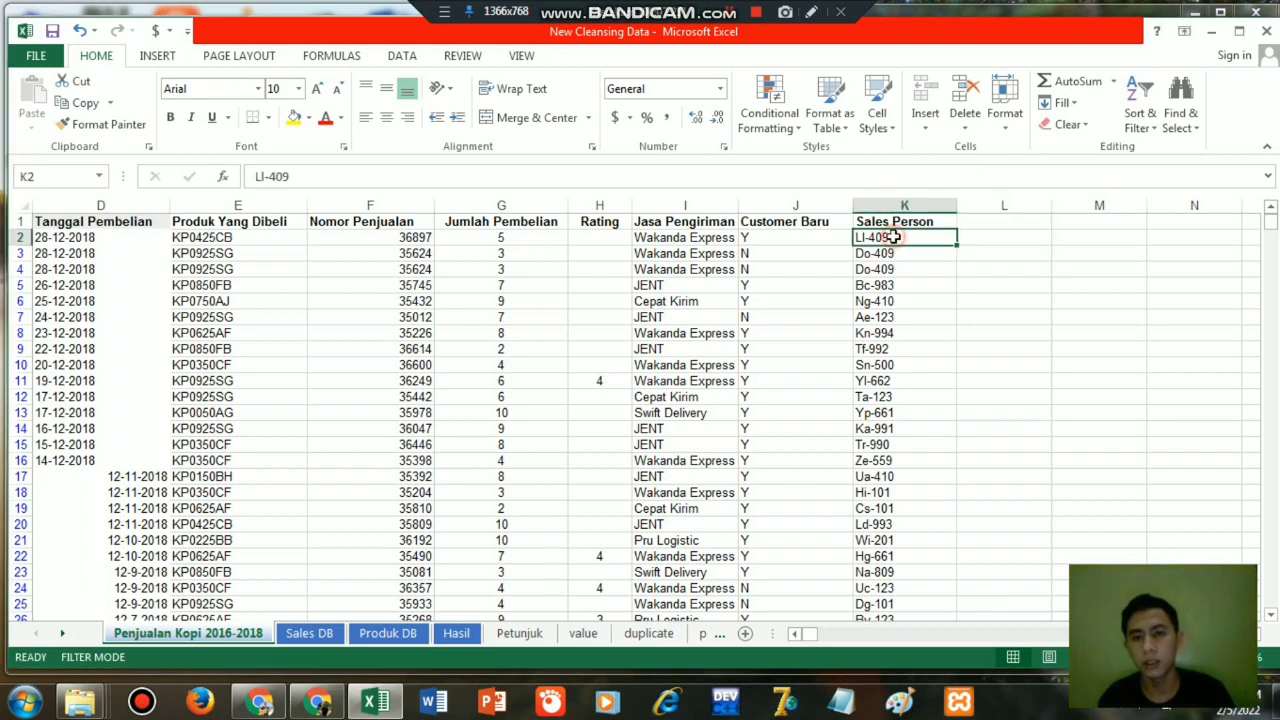
Extract the last three characters of each Sales Person code by entering =RIGHT(K2,3) in L2 and filling it down column L.
{"action": "left_click", "coordinate": [987, 244]}
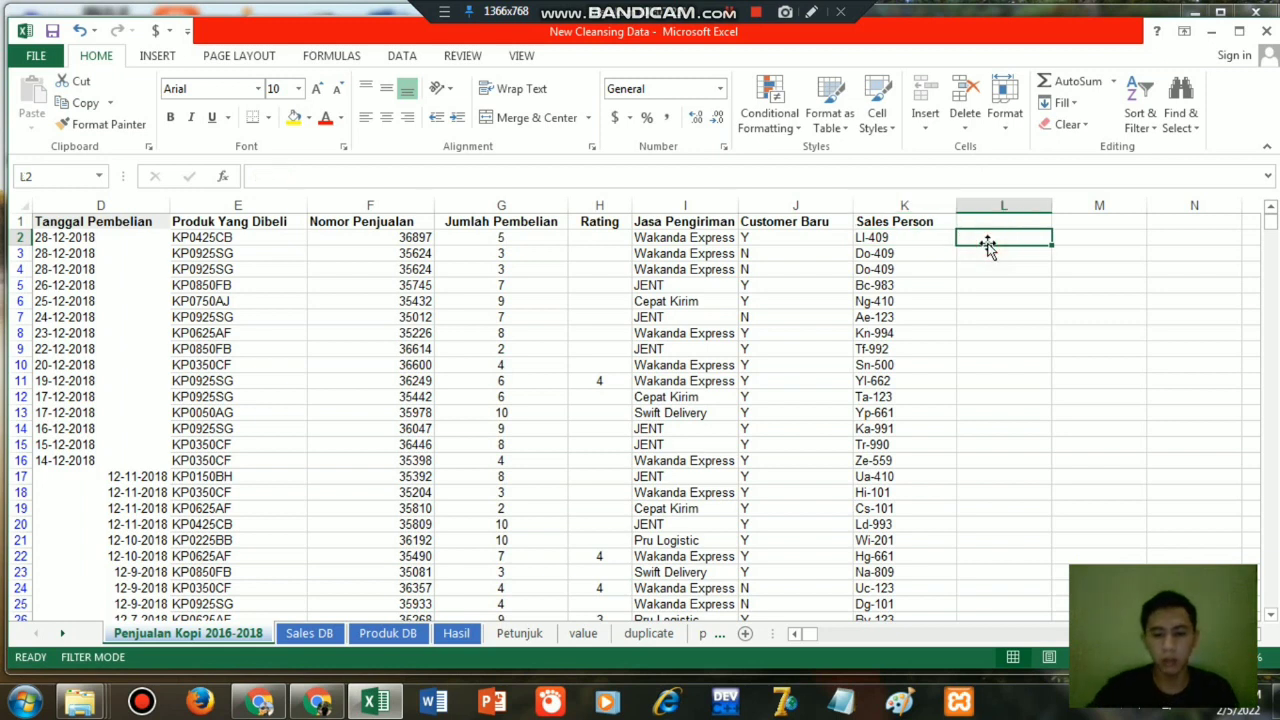
{"action": "type", "text": "=rig"}
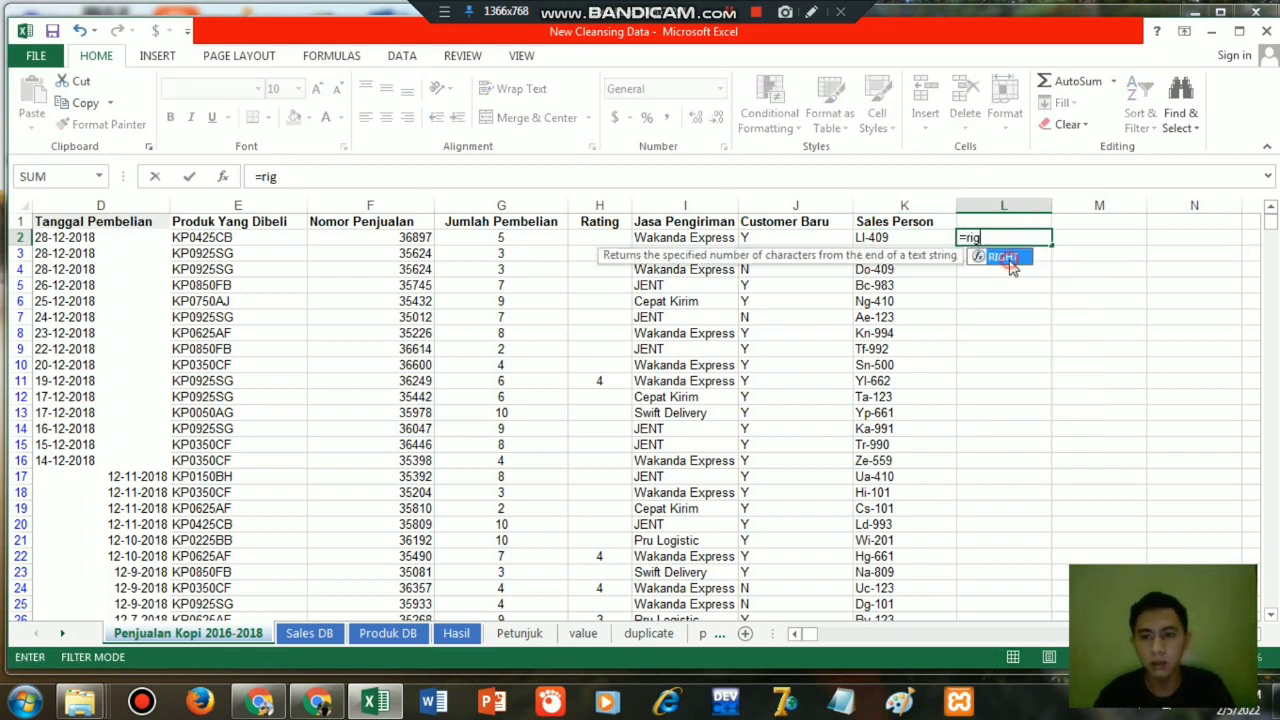
{"action": "double_click", "coordinate": [1002, 257]}
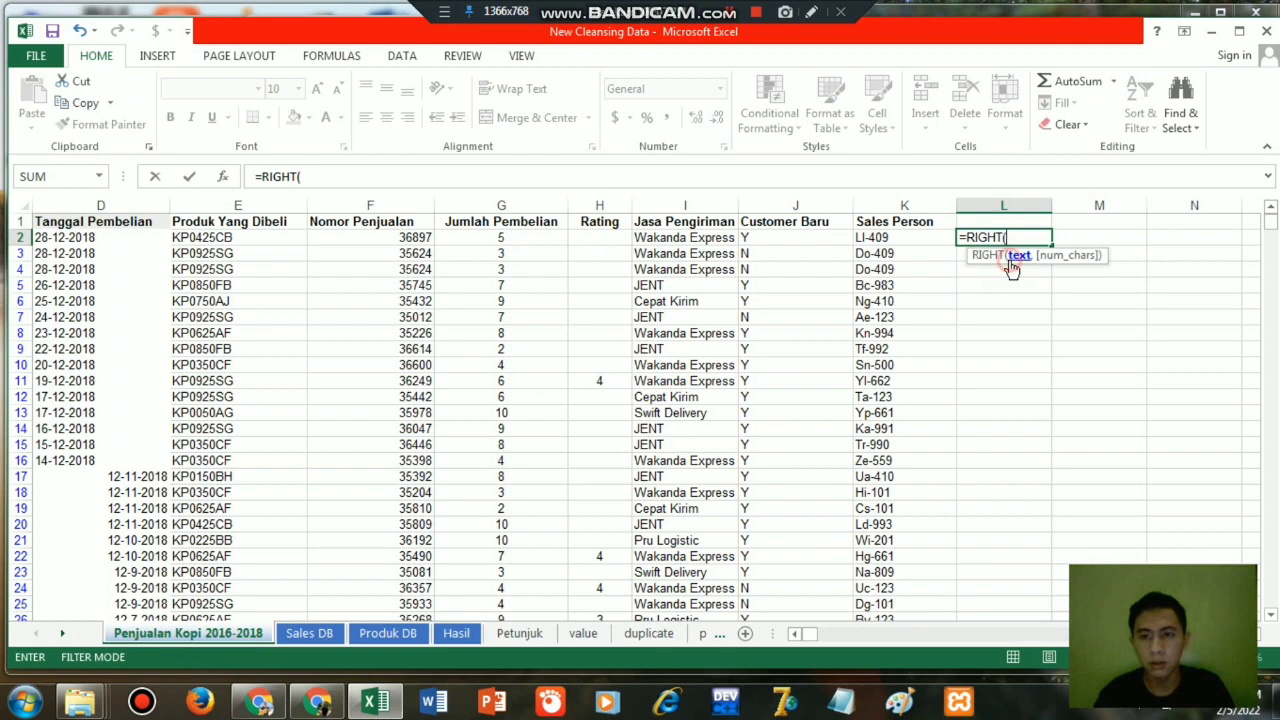
{"action": "left_click", "coordinate": [899, 237]}
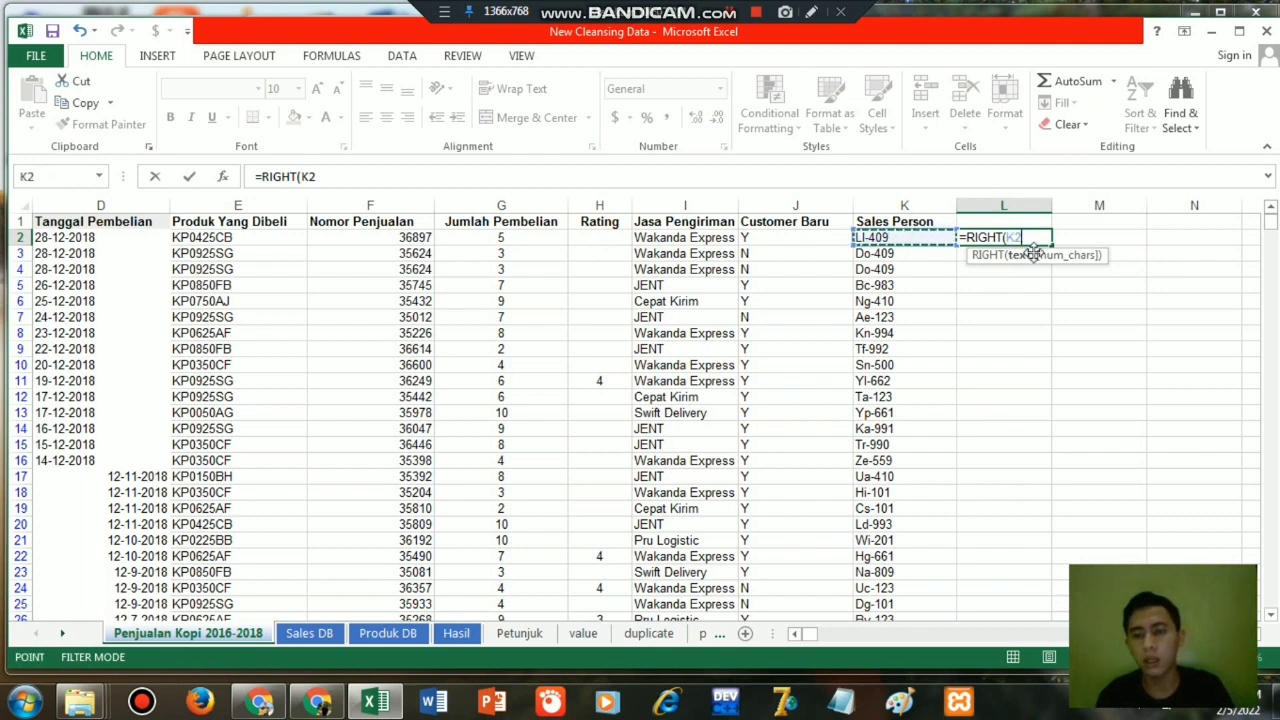
{"action": "type", "text": ","}
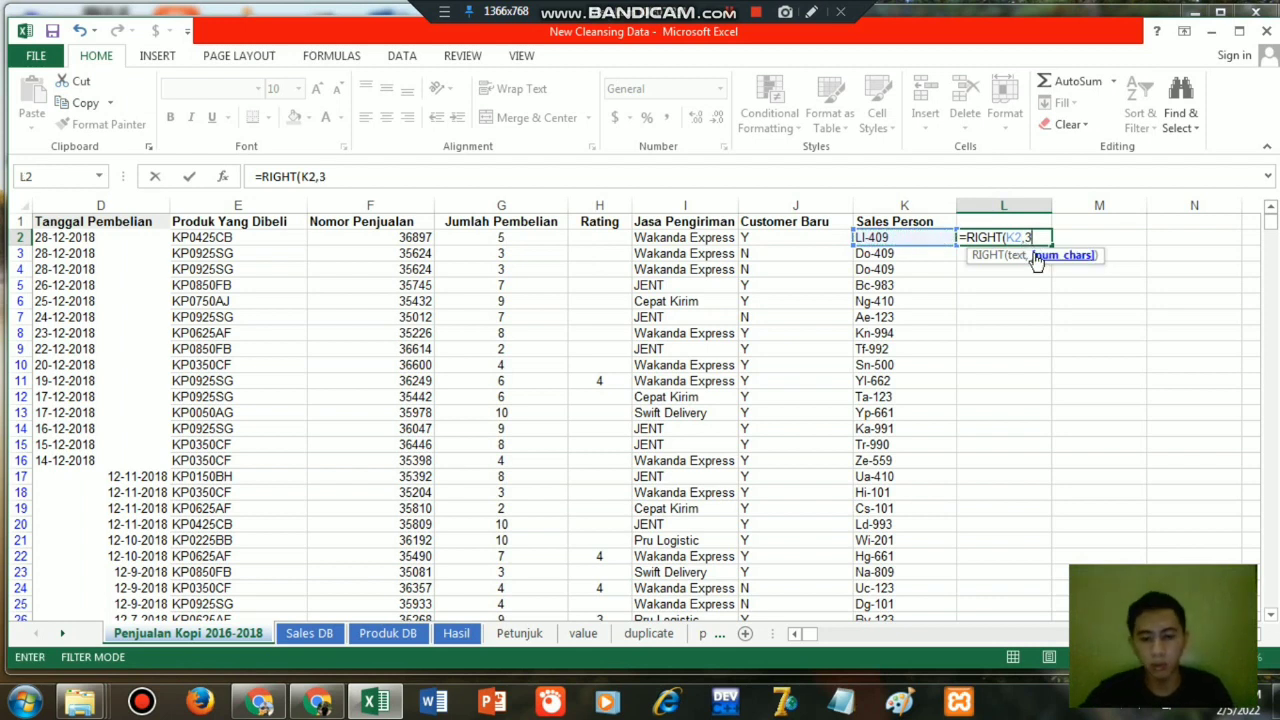
{"action": "type", "text": "3)"}
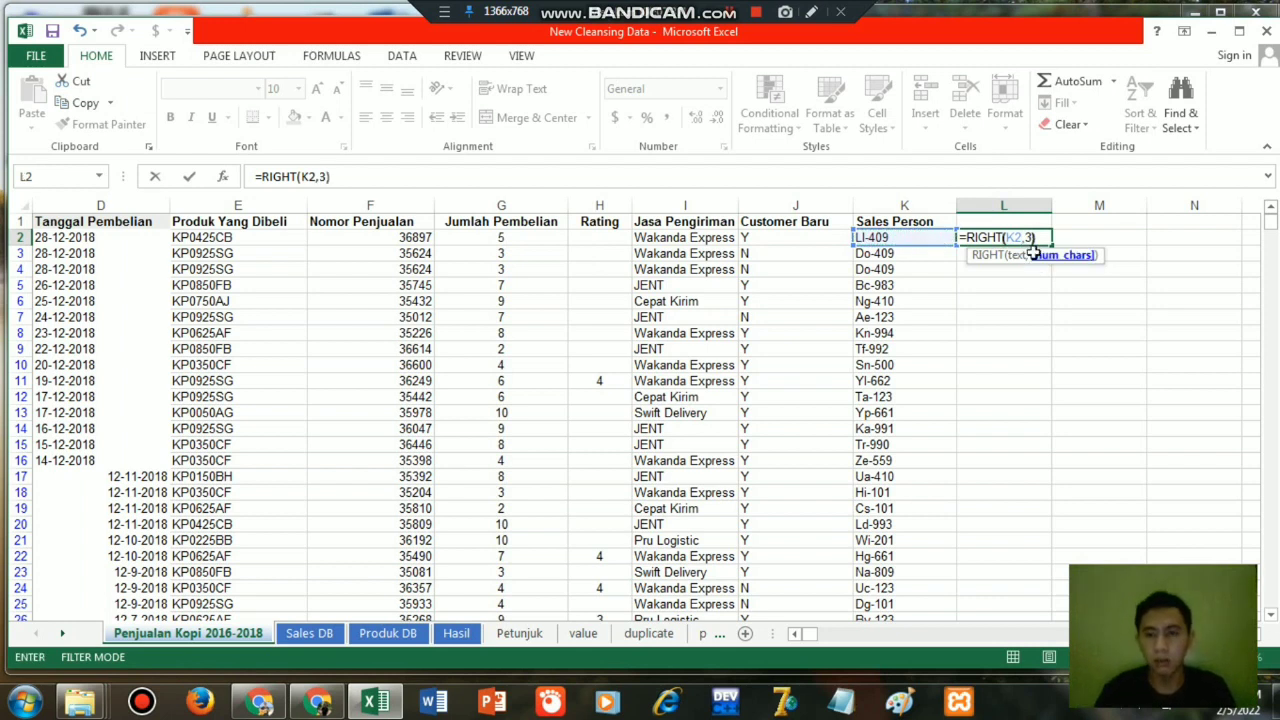
{"action": "key", "text": "Return"}
{"action": "left_click", "coordinate": [1015, 237]}
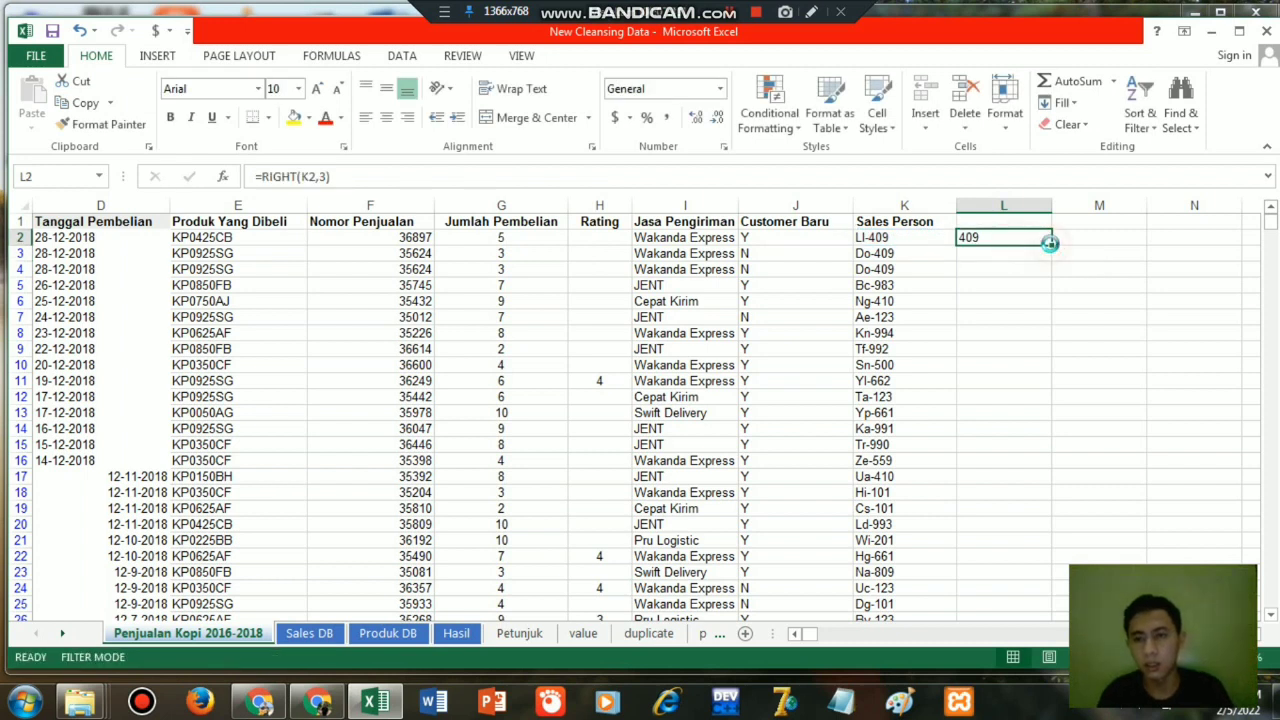
{"action": "double_click", "coordinate": [1051, 244]}
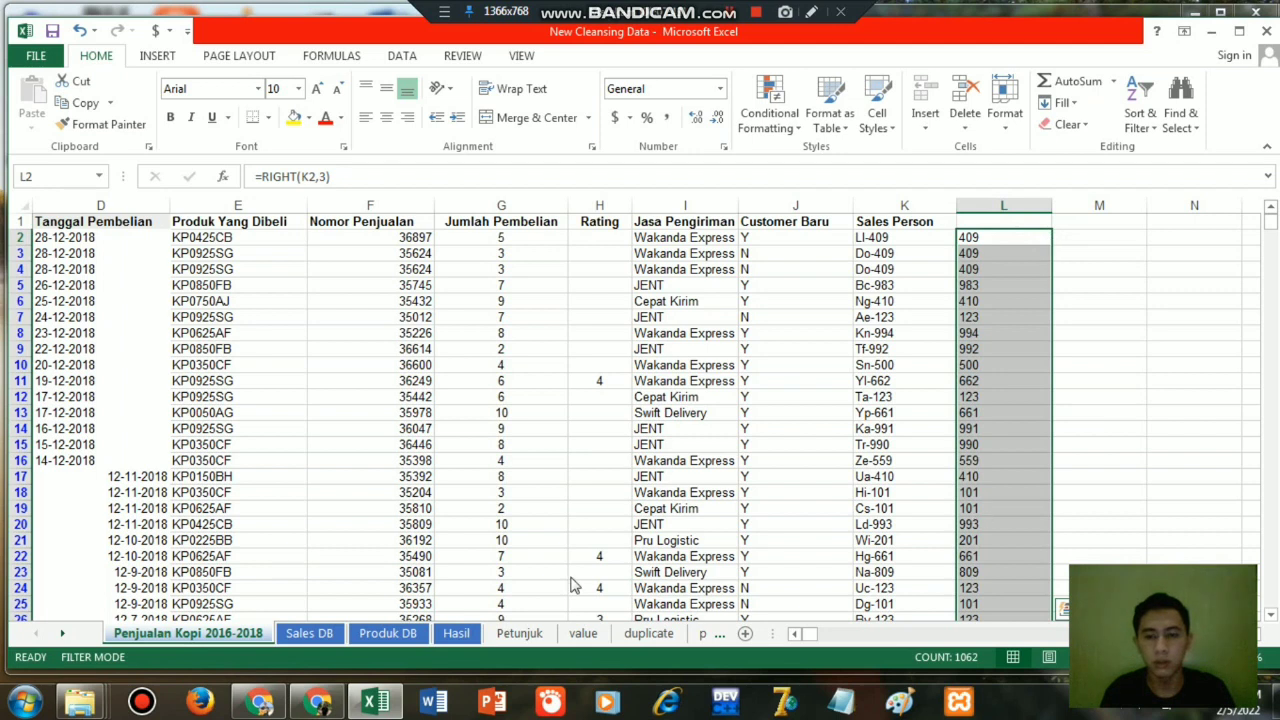
Compare the Kode Sales list on the Sales DB sheet with the extracted codes in column L of the Penjualan Kopi 2016-2018 sheet.
{"action": "left_click", "coordinate": [310, 633]}
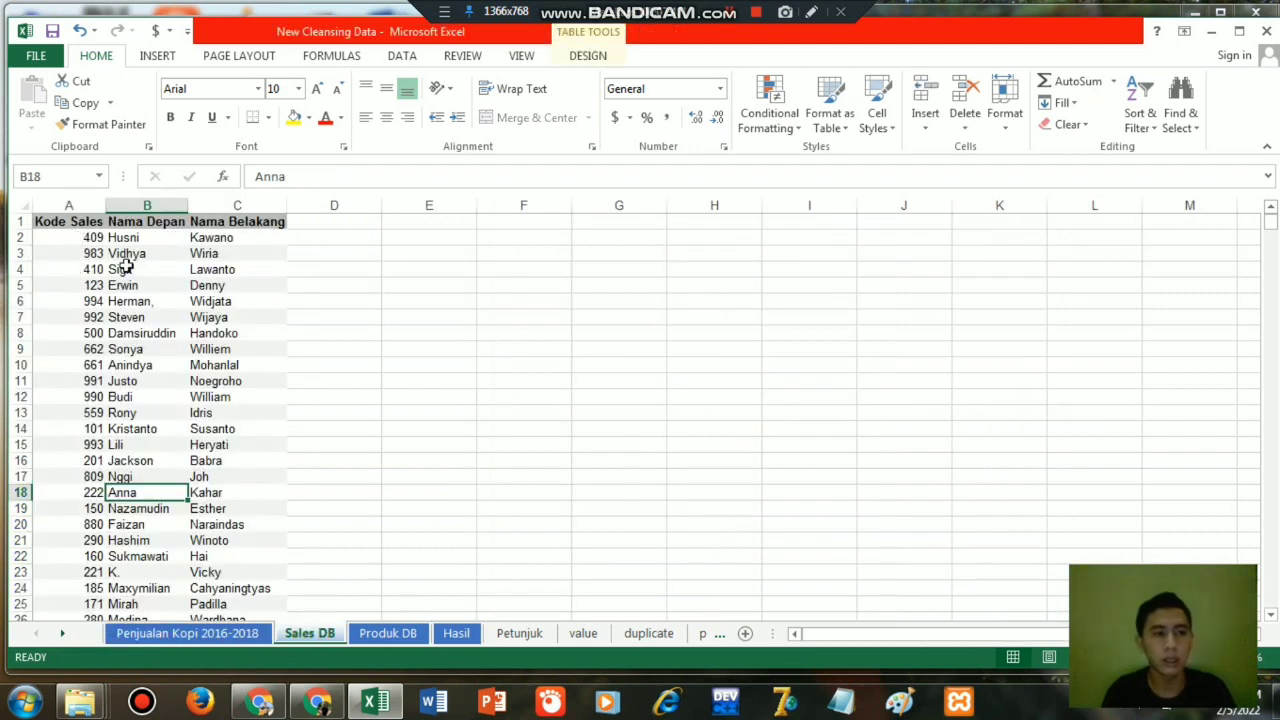
{"action": "left_click", "coordinate": [237, 632]}
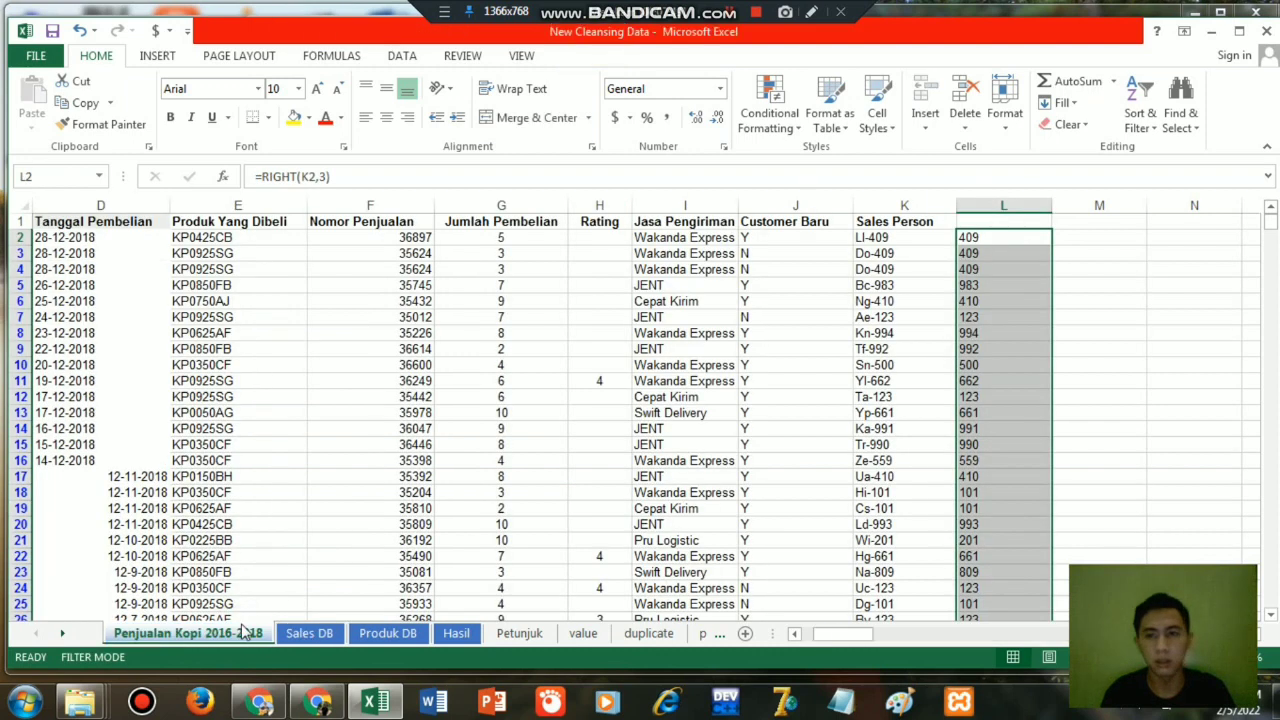
{"action": "left_click", "coordinate": [1076, 236]}
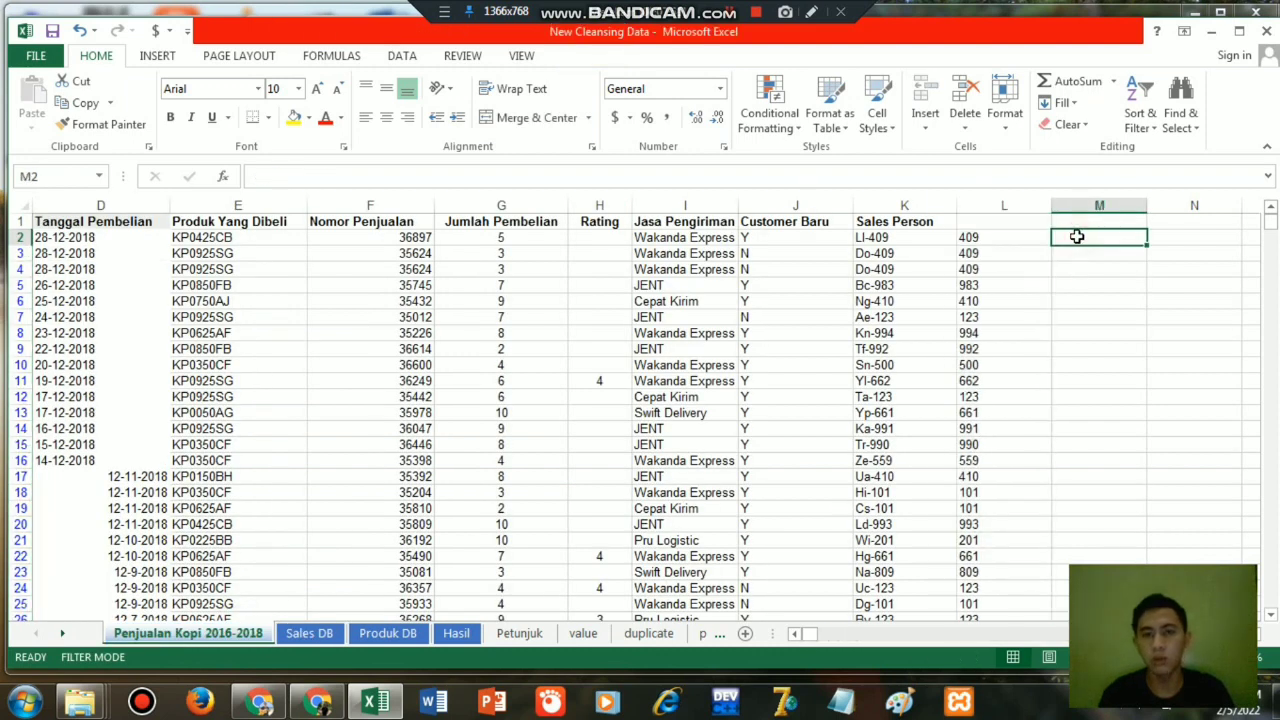
{"action": "left_click", "coordinate": [737, 12]}
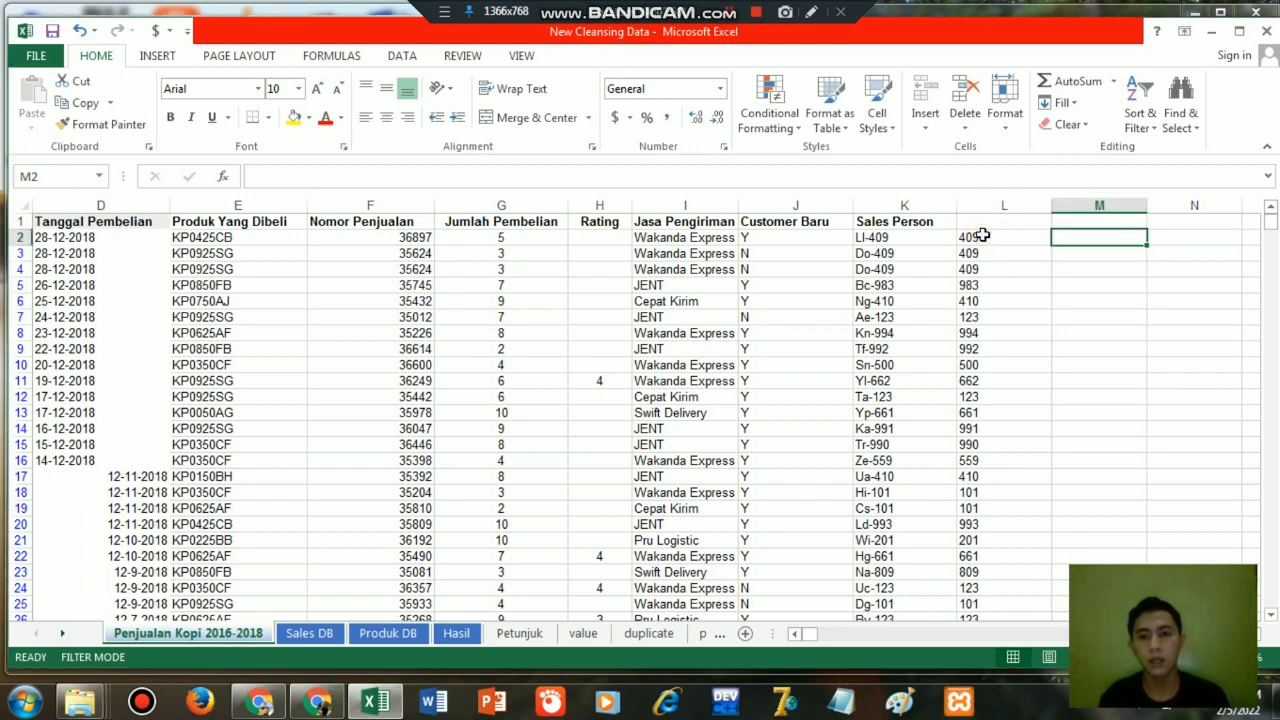
{"action": "left_click", "coordinate": [983, 234]}
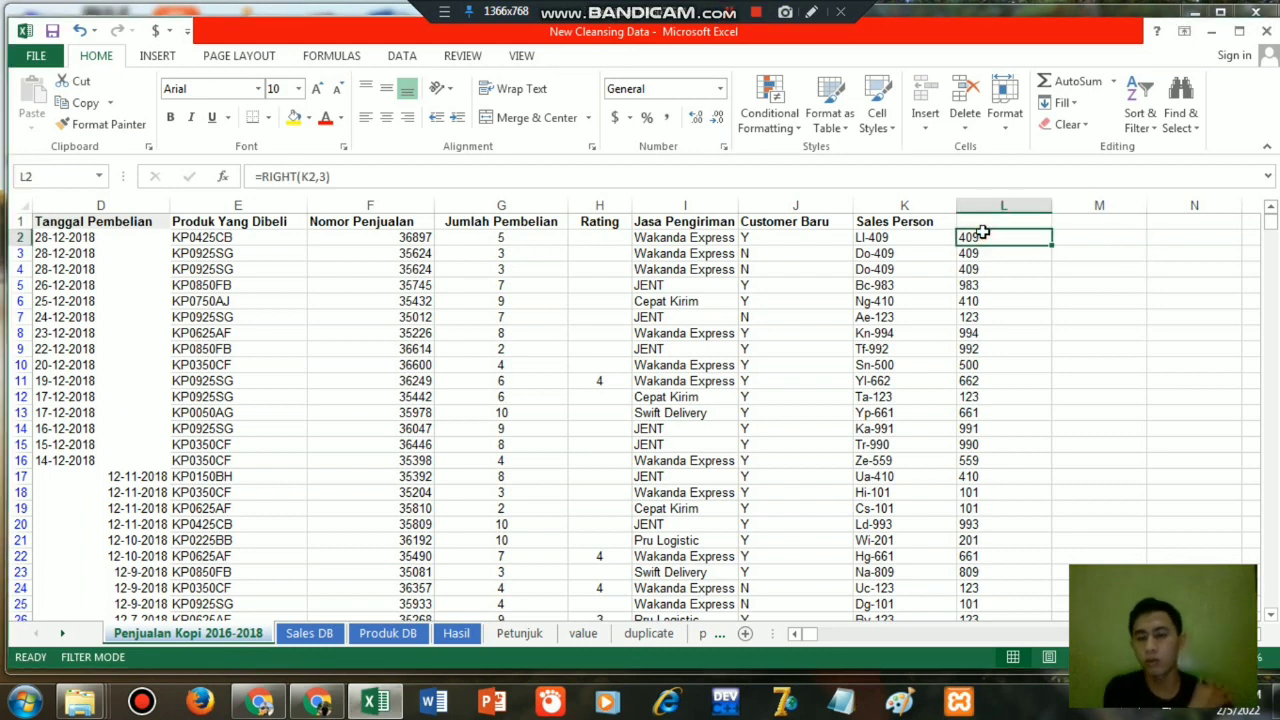
Begin a VLOOKUP formula in M2 with the extracted code in L2 as the lookup value.
{"action": "left_click", "coordinate": [1065, 238]}
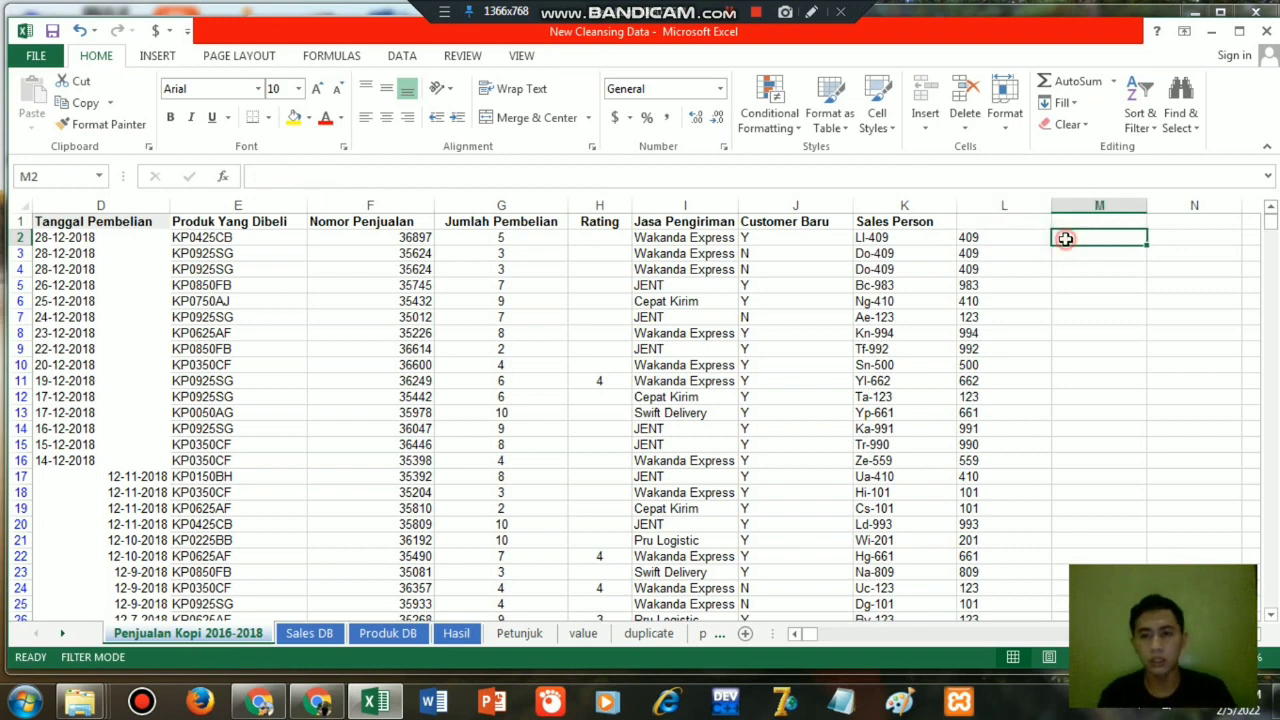
{"action": "type", "text": "=vl"}
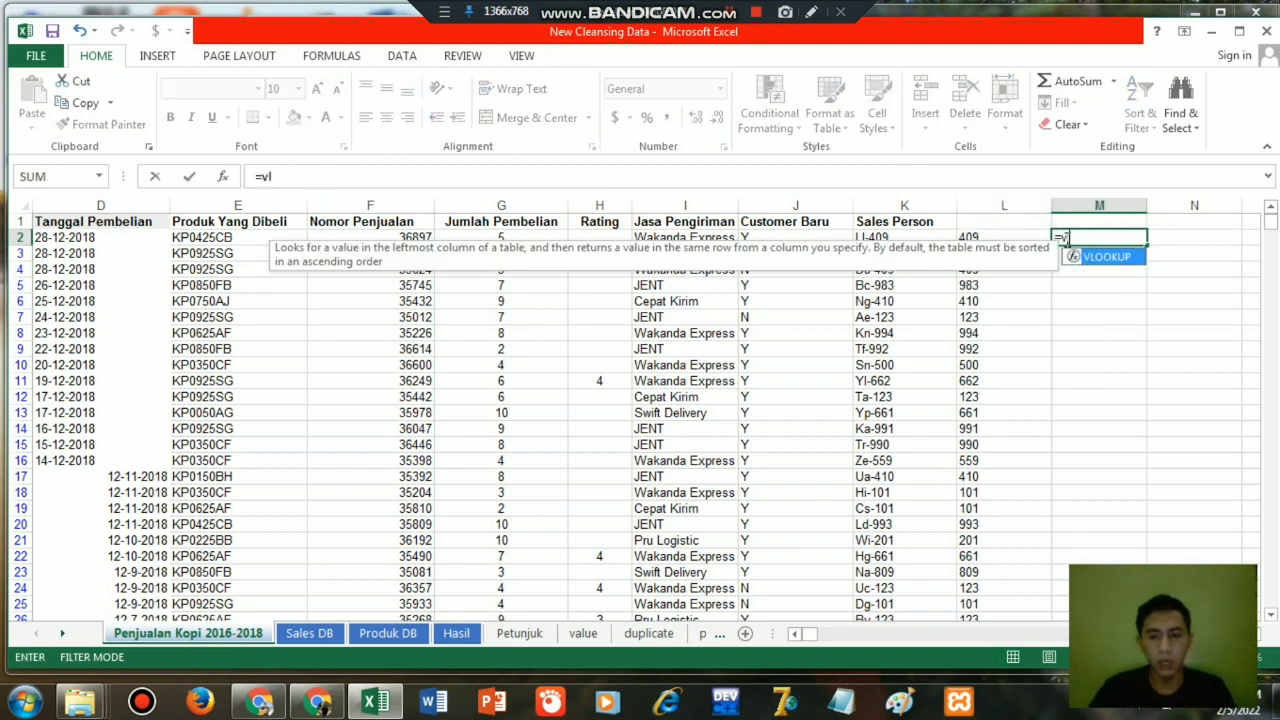
{"action": "key", "text": "Tab"}
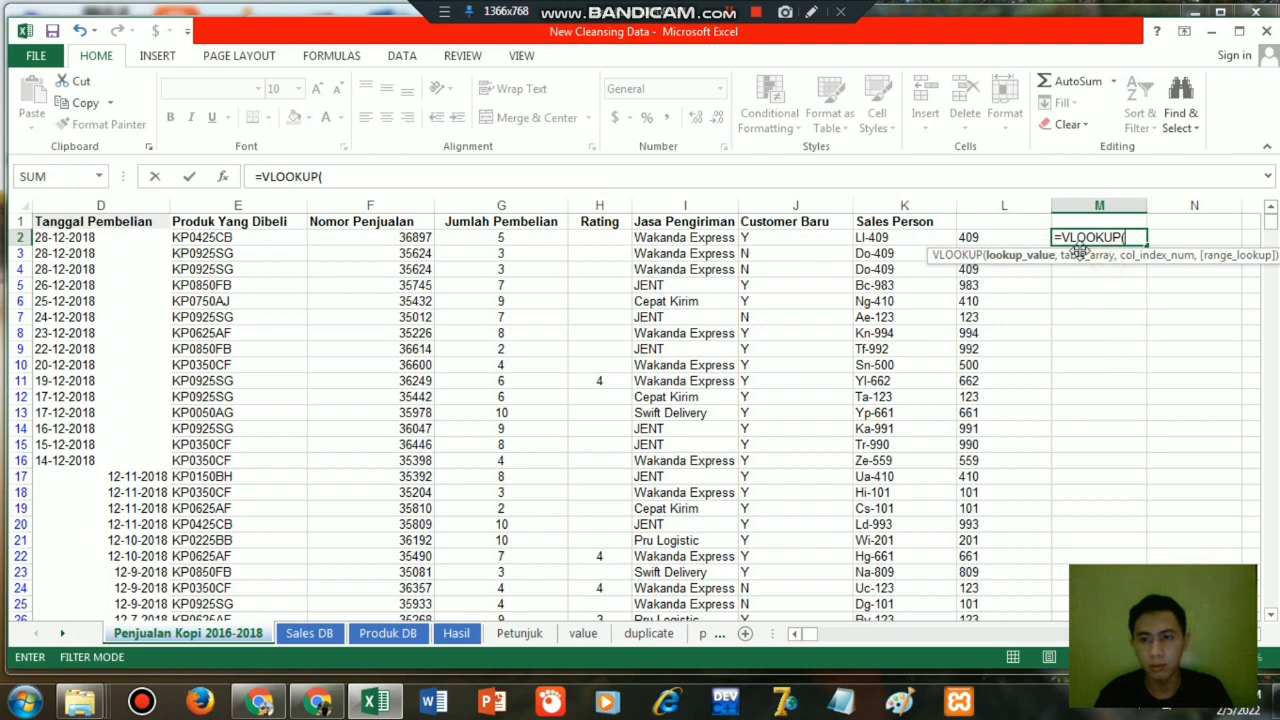
{"action": "left_click", "coordinate": [993, 237]}
{"action": "type", "text": ","}
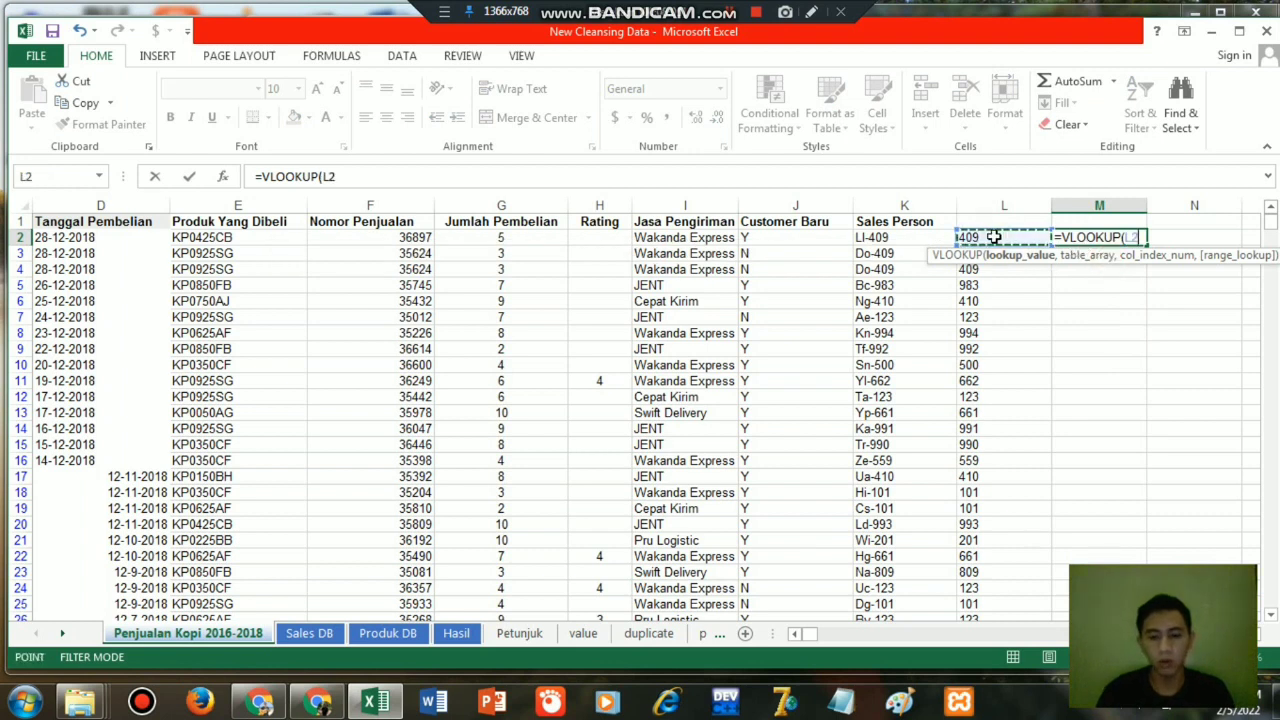
Set the lookup's table array to the absolute range $A$2:$C$34 on the Sales DB sheet.
{"action": "left_click", "coordinate": [326, 633]}
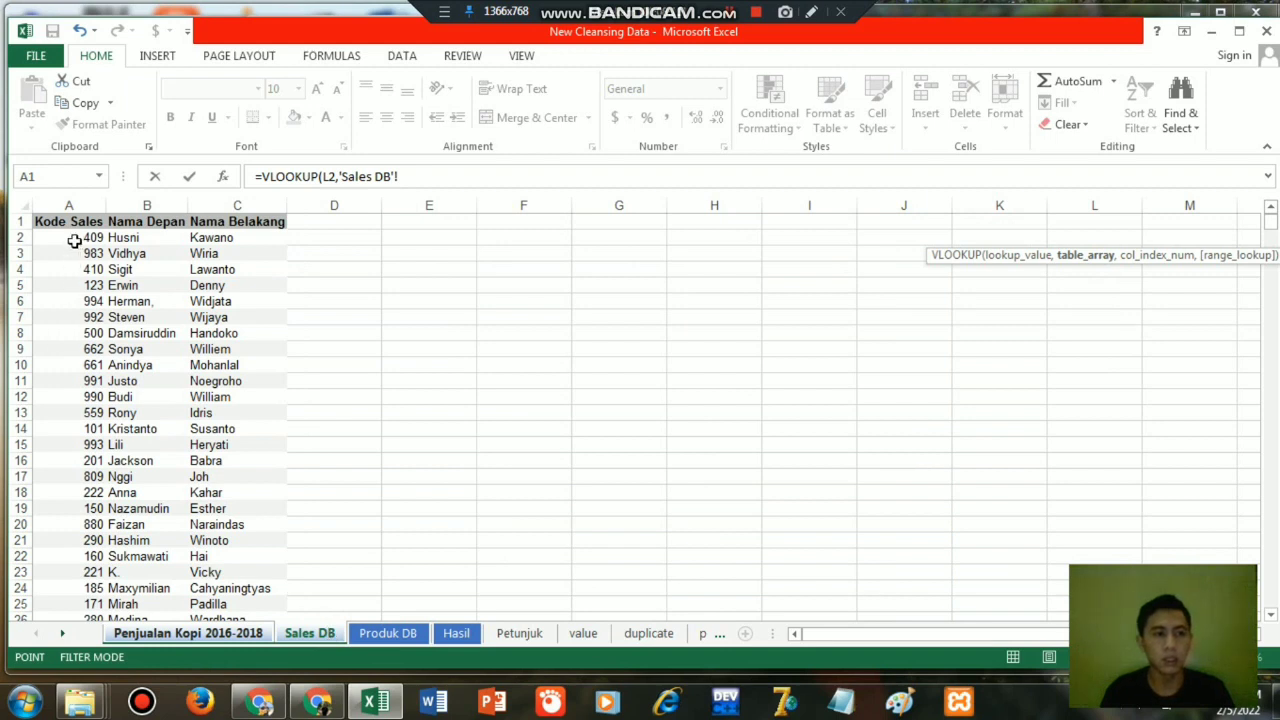
{"action": "left_click_drag", "start_coordinate": [70, 239], "coordinate": [237, 253]}
{"action": "key", "text": "shift+Down"}
{"action": "key", "text": "shift+Down"}
{"action": "key", "text": "shift+Down"}
{"action": "key", "text": "shift+Down"}
{"action": "key", "text": "shift+Down"}
{"action": "key", "text": "shift+Down"}
{"action": "key", "text": "shift+Down"}
{"action": "key", "text": "shift+Down"}
{"action": "key", "text": "shift+Down"}
{"action": "key", "text": "shift+Down"}
{"action": "key", "text": "shift+Down"}
{"action": "key", "text": "shift+Down"}
{"action": "key", "text": "shift+Down"}
{"action": "key", "text": "shift+Down"}
{"action": "key", "text": "shift+Down"}
{"action": "key", "text": "shift+Down"}
{"action": "key", "text": "shift+Down"}
{"action": "key", "text": "shift+Down"}
{"action": "key", "text": "shift+Down"}
{"action": "key", "text": "shift+Down"}
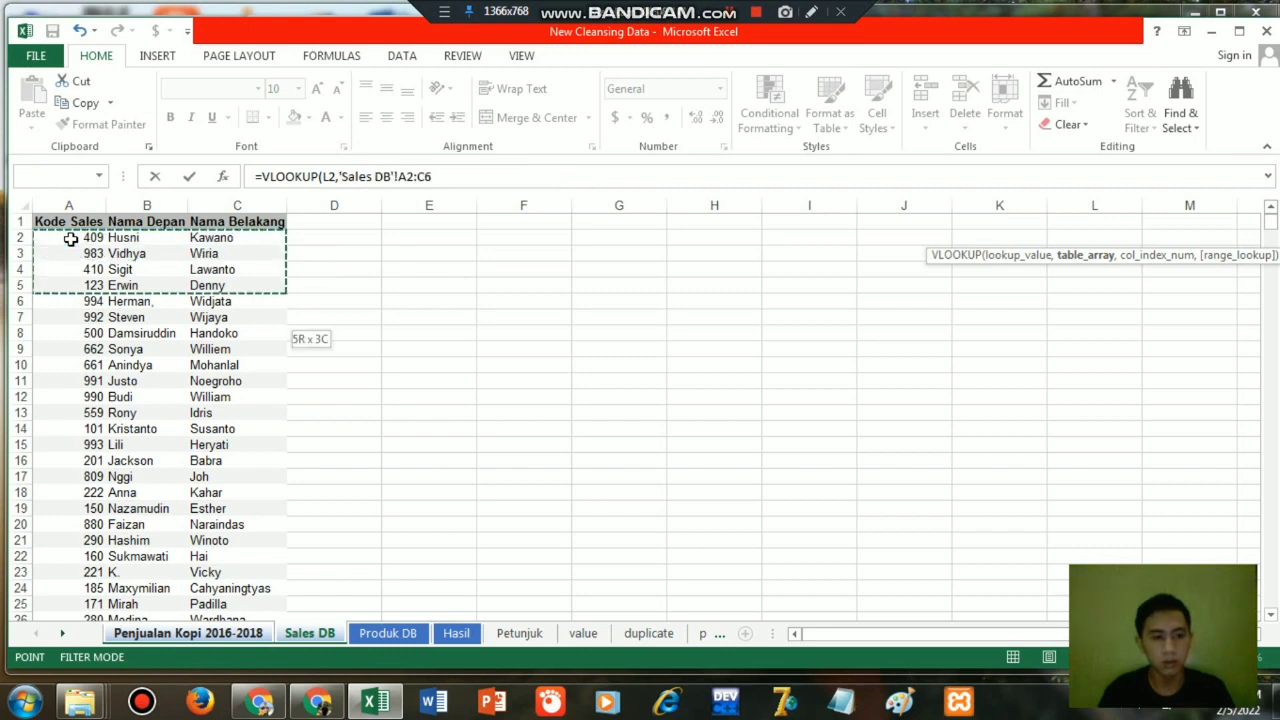
{"action": "key", "text": "shift+Down"}
{"action": "key", "text": "shift+Down"}
{"action": "key", "text": "shift+Down"}
{"action": "key", "text": "shift+Down"}
{"action": "key", "text": "shift+Down"}
{"action": "key", "text": "shift+Down"}
{"action": "key", "text": "shift+Down"}
{"action": "key", "text": "shift+Down"}
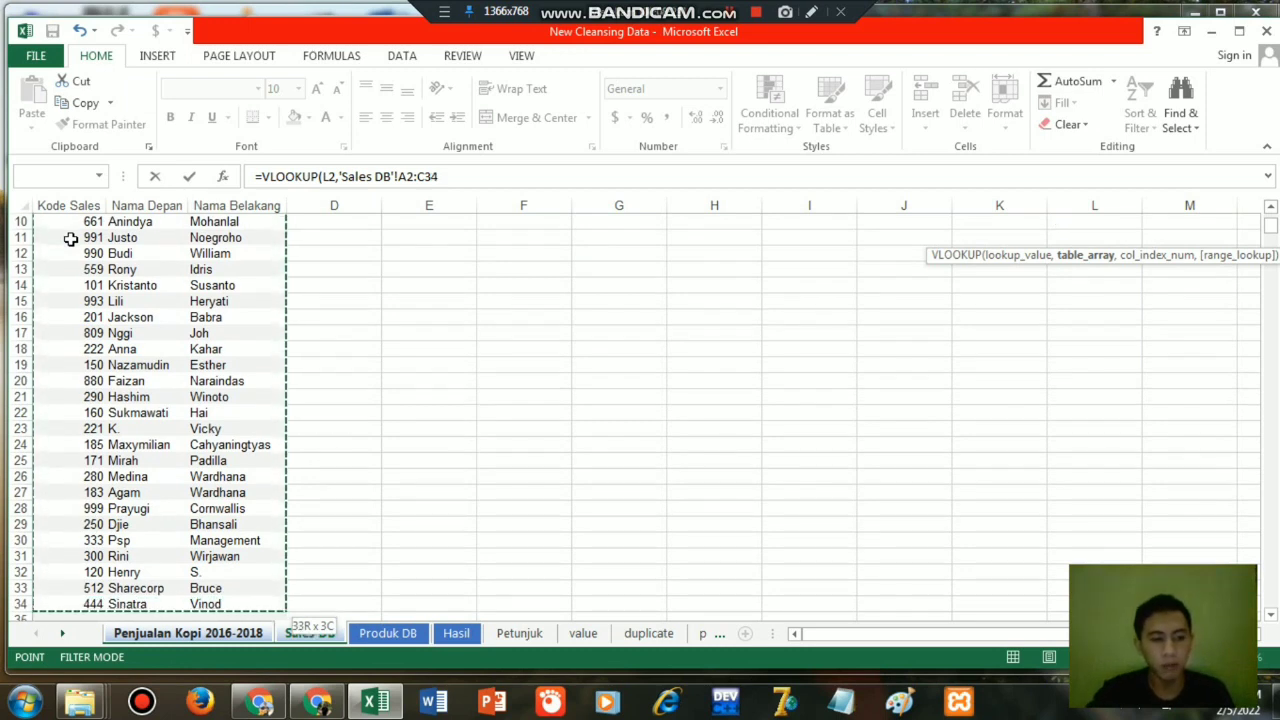
{"action": "key", "text": "F4"}
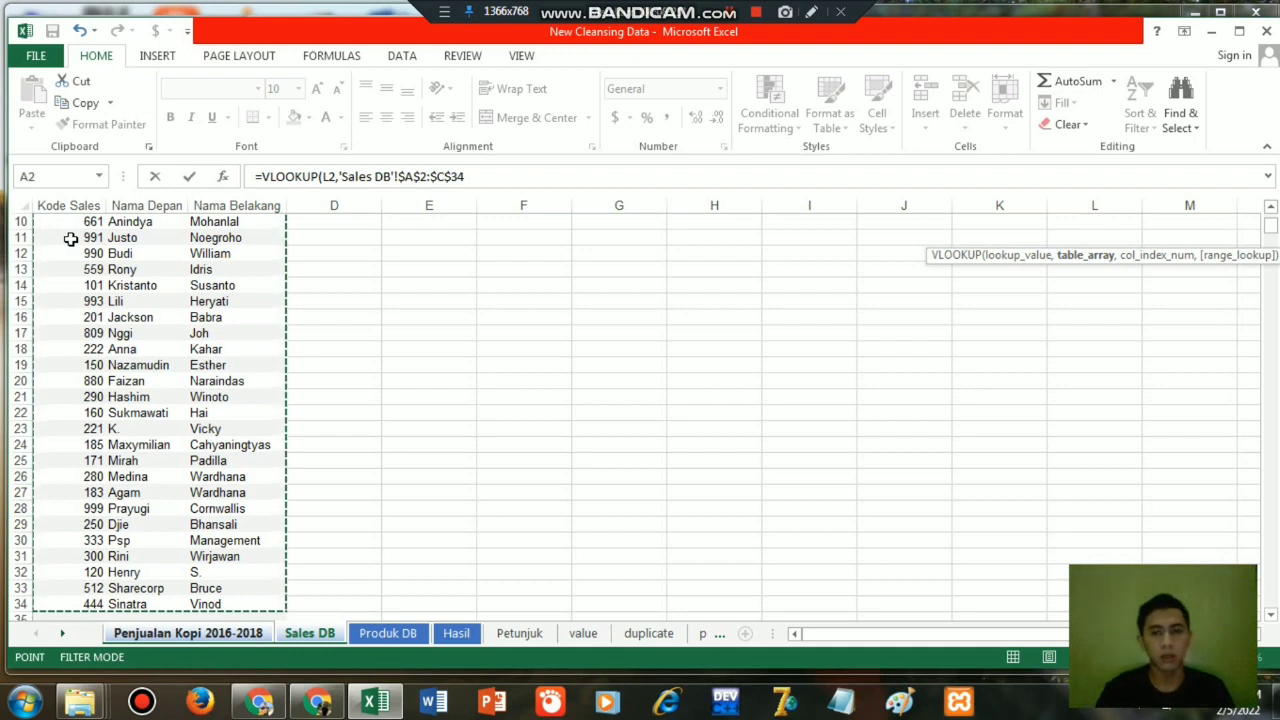
Complete the VLOOKUP formula with column index 2 and exact match 0, and enter it in M2.
{"action": "left_click", "coordinate": [464, 177]}
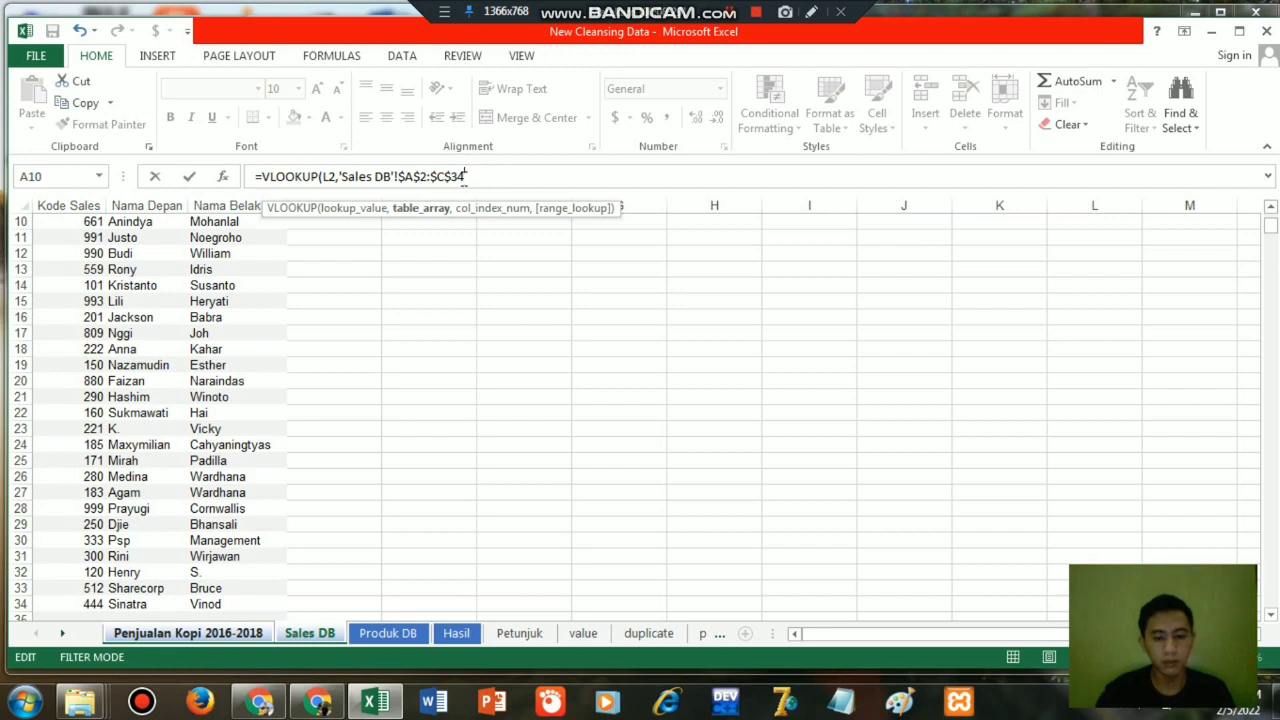
{"action": "type", "text": ",2,"}
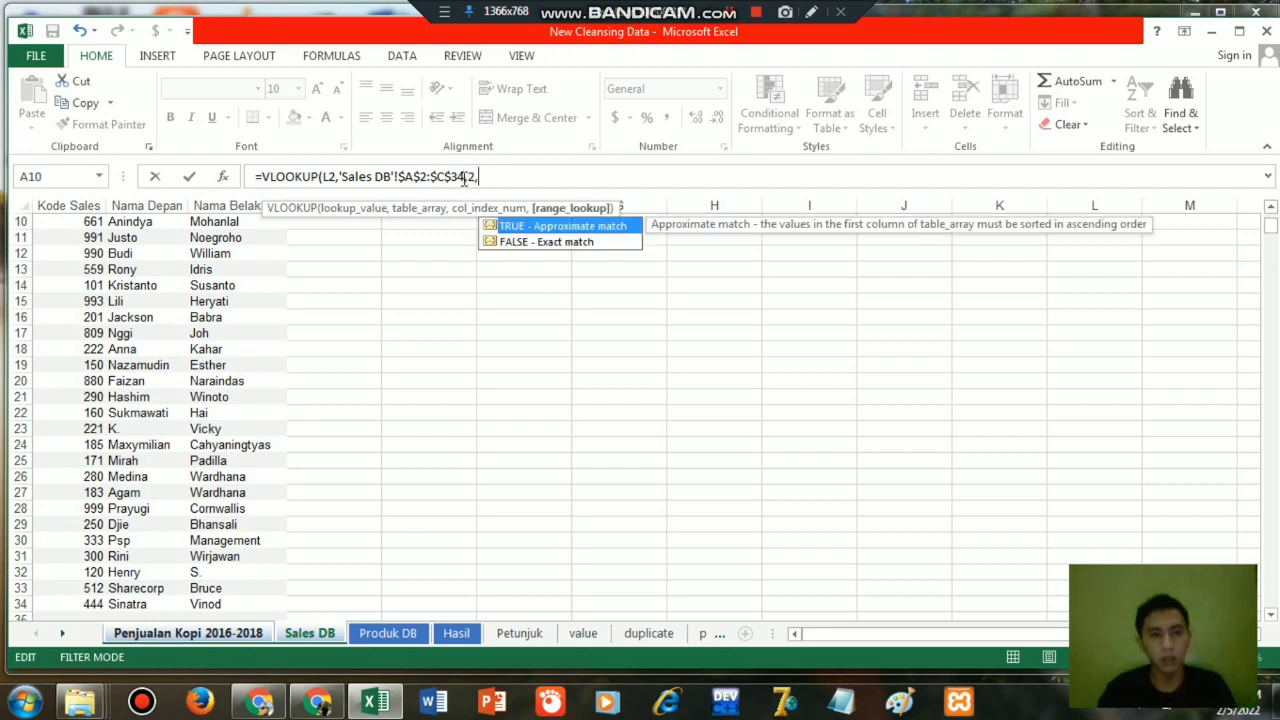
{"action": "type", "text": "0)"}
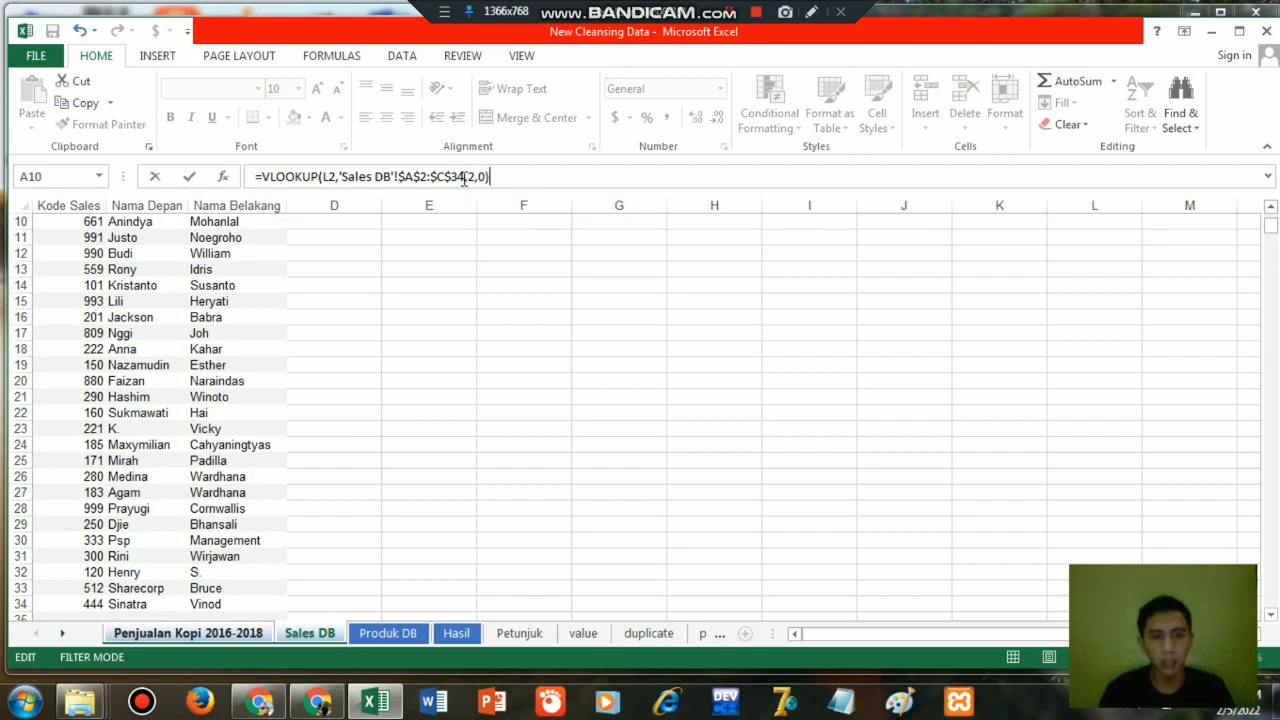
{"action": "key", "text": "Return"}
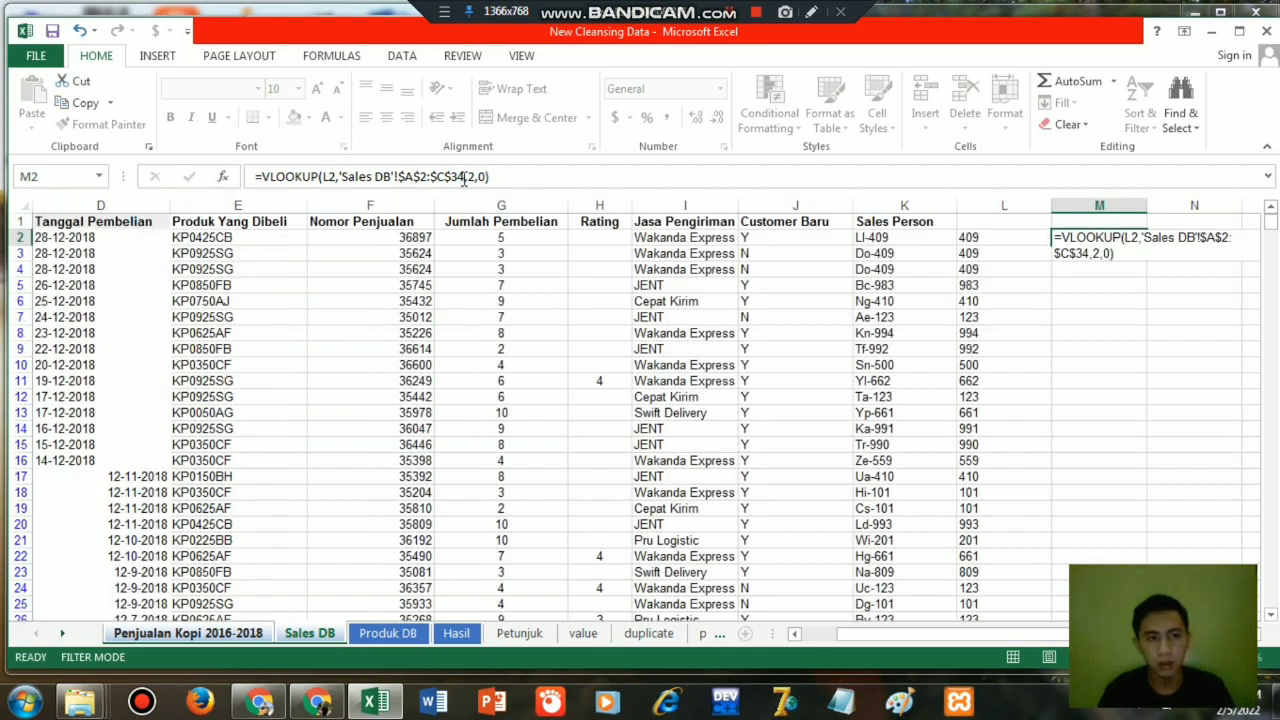
Convert the extracted sales code in L2 to a number by changing its formula to =VALUE(RIGHT(K2,3)).
{"action": "left_click", "coordinate": [1101, 237]}
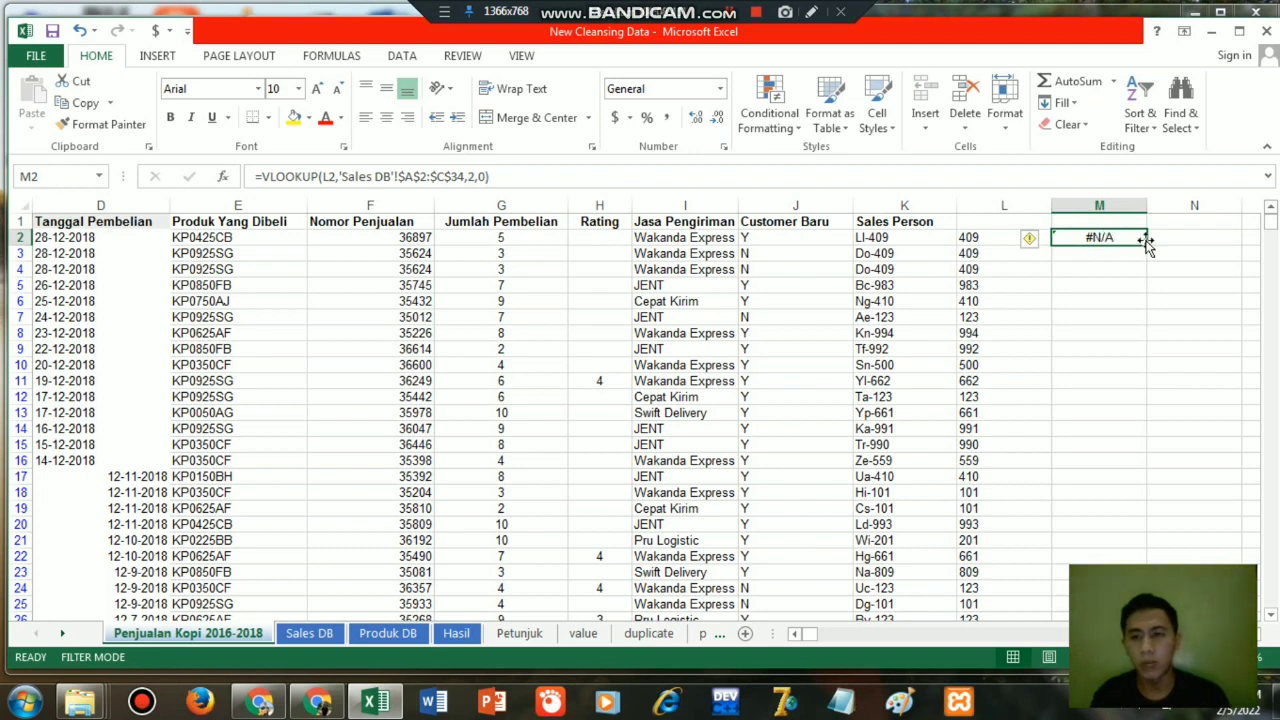
{"action": "mouse_move", "coordinate": [1035, 238]}
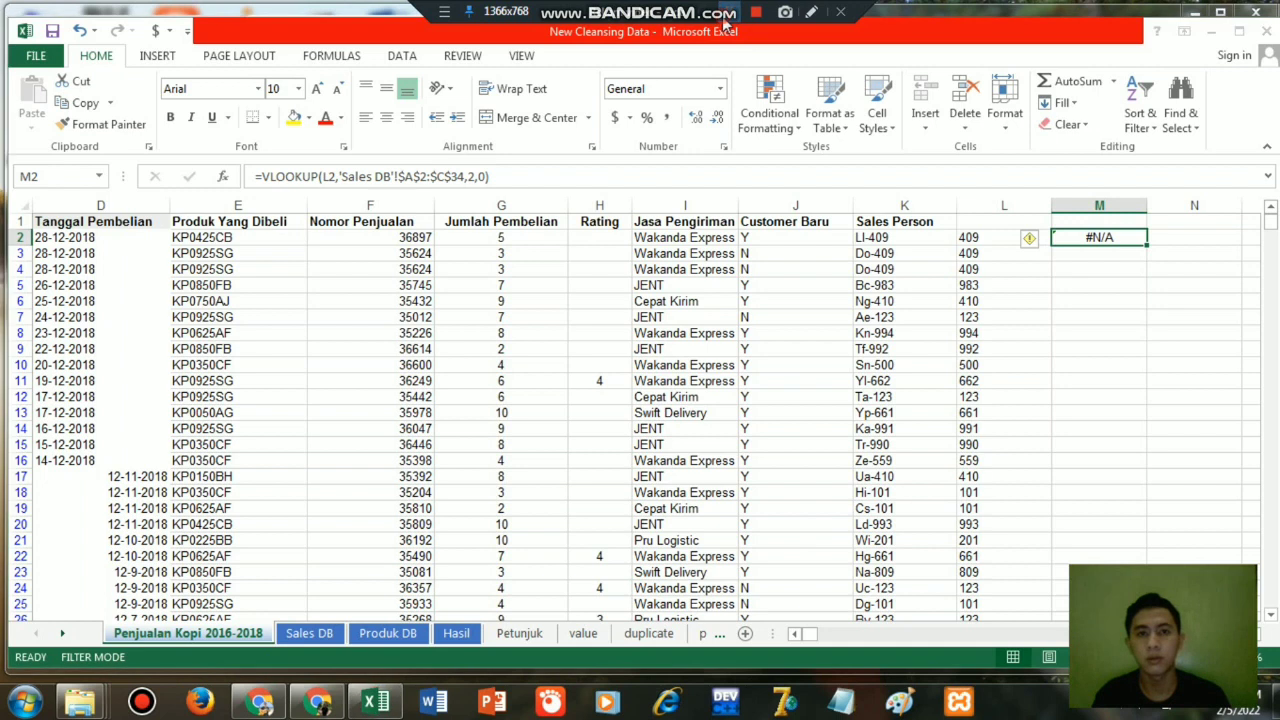
{"action": "key", "text": "Left"}
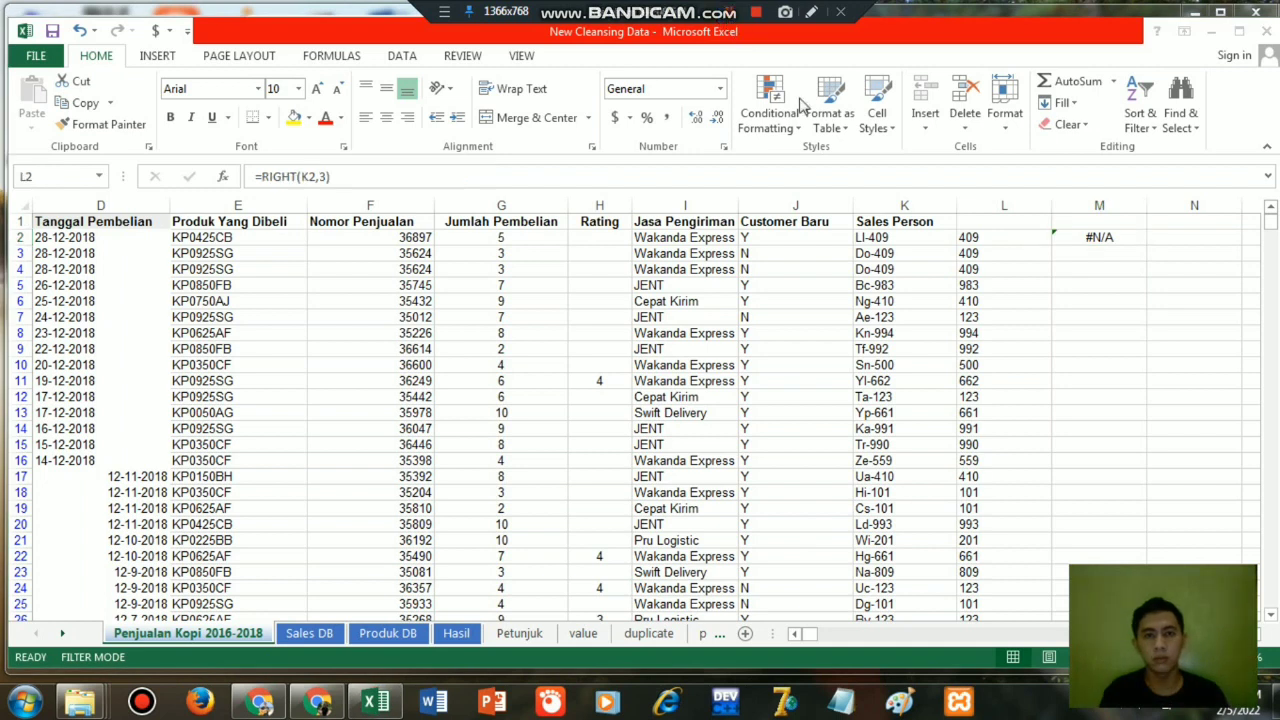
{"action": "left_click", "coordinate": [1021, 232]}
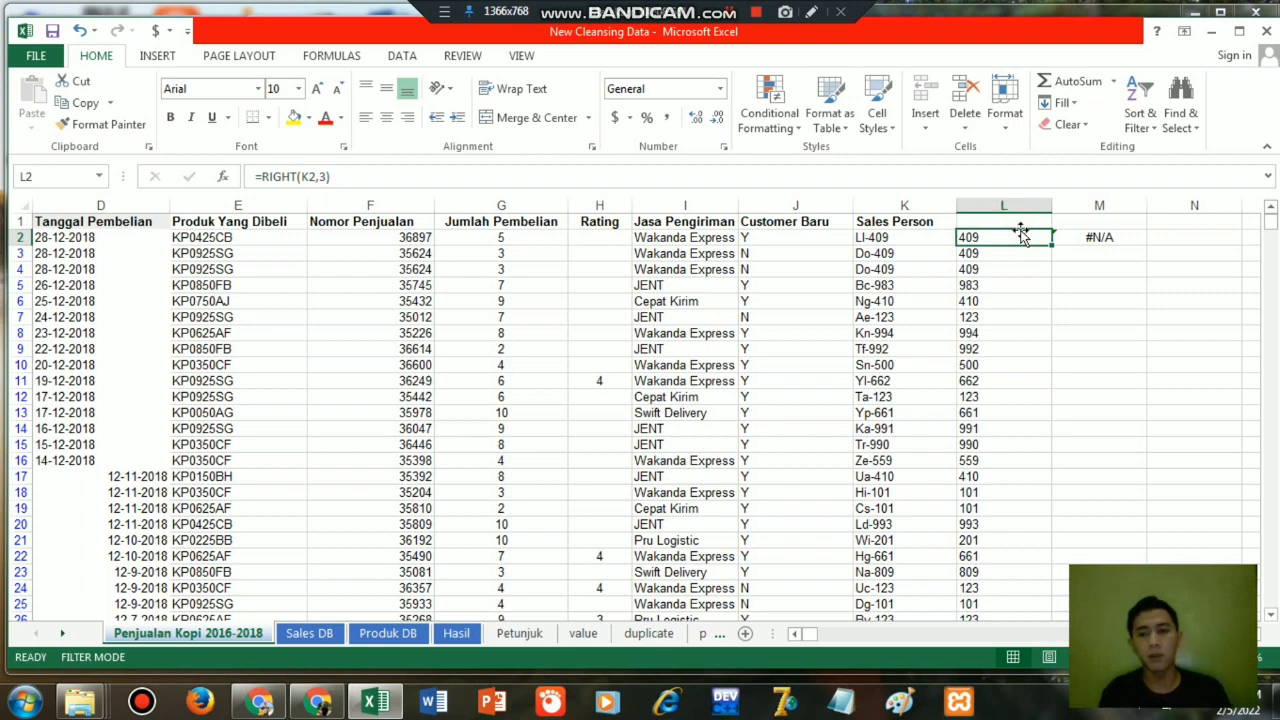
{"action": "left_click", "coordinate": [1099, 242]}
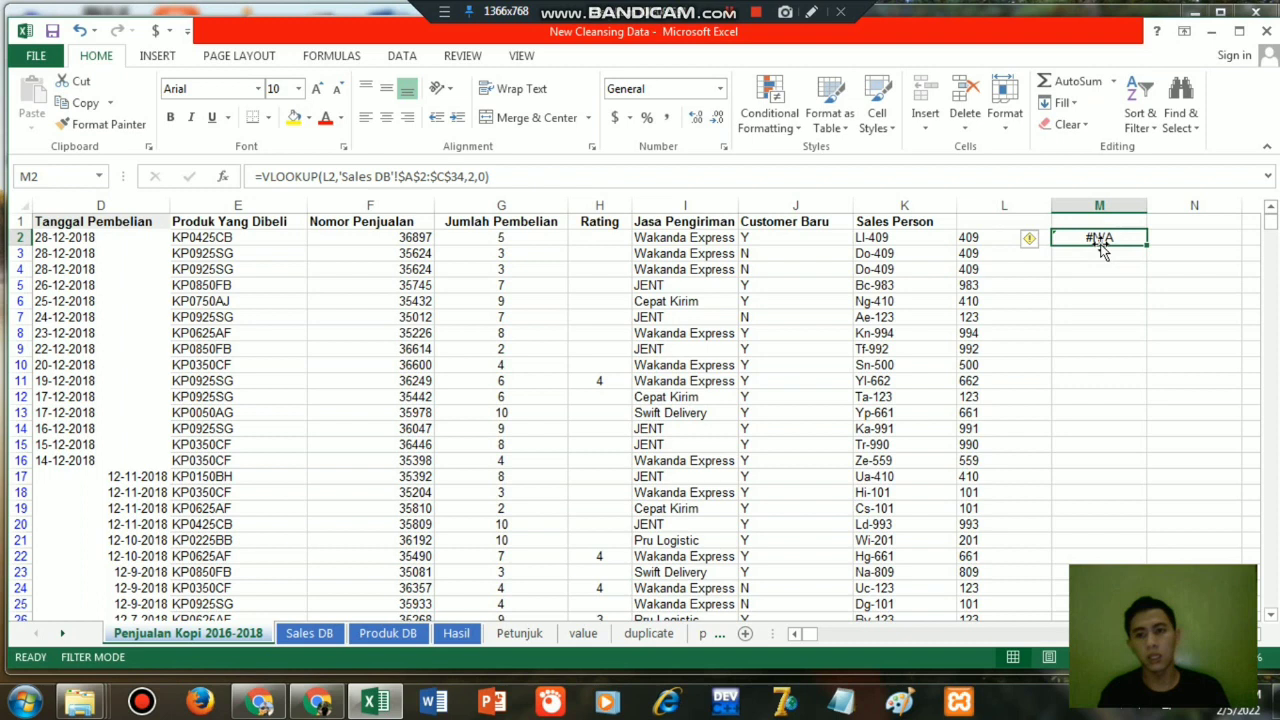
{"action": "left_click", "coordinate": [981, 238]}
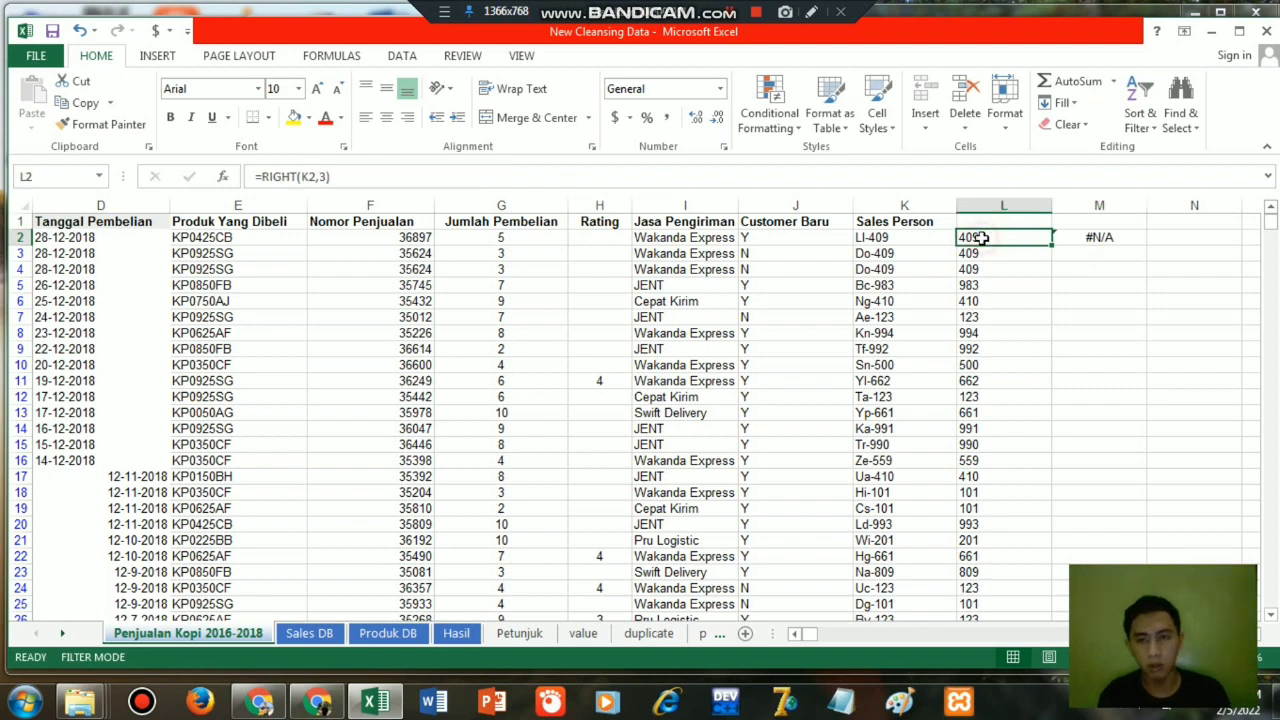
{"action": "double_click", "coordinate": [981, 238]}
{"action": "key", "text": "Left"}
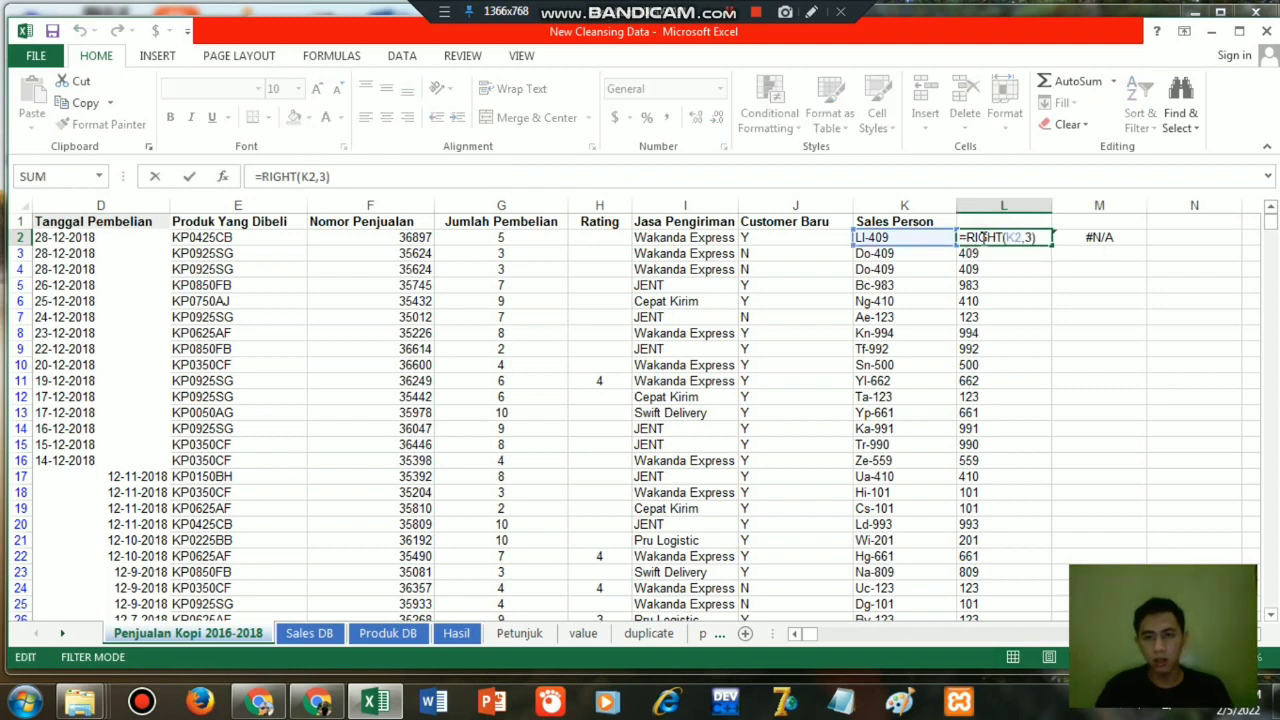
{"action": "type", "text": "val"}
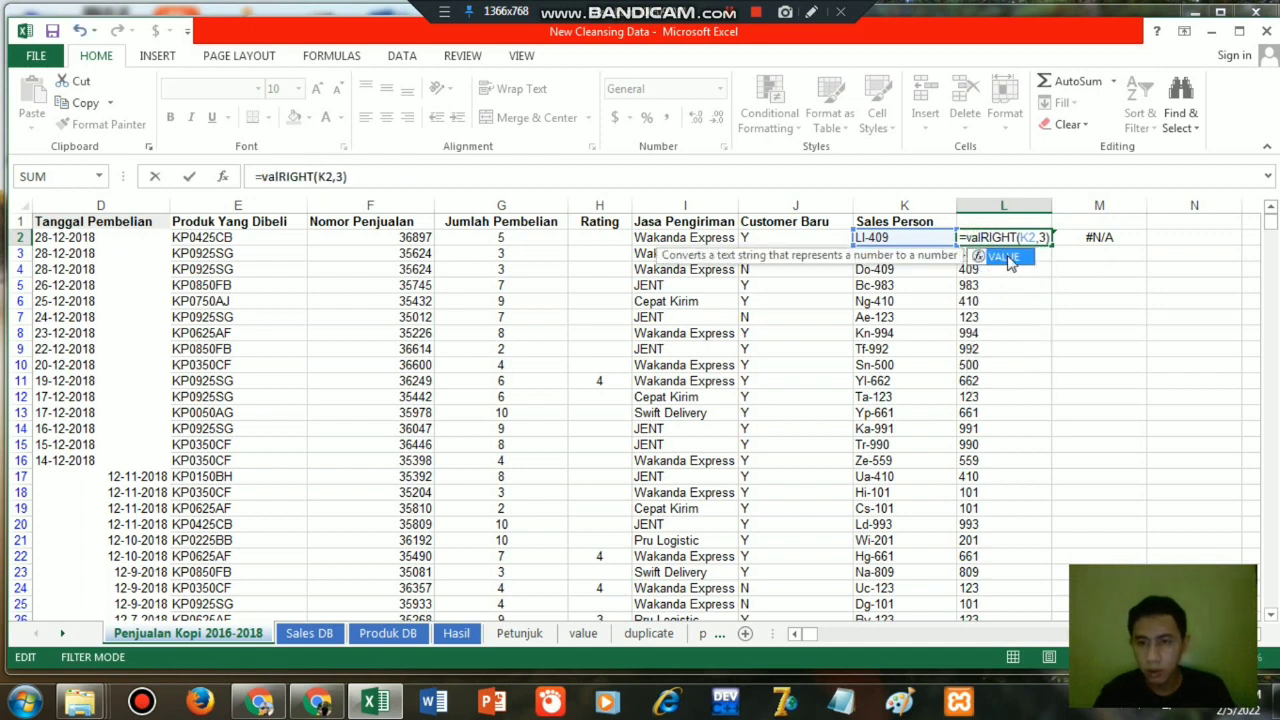
{"action": "double_click", "coordinate": [1003, 257]}
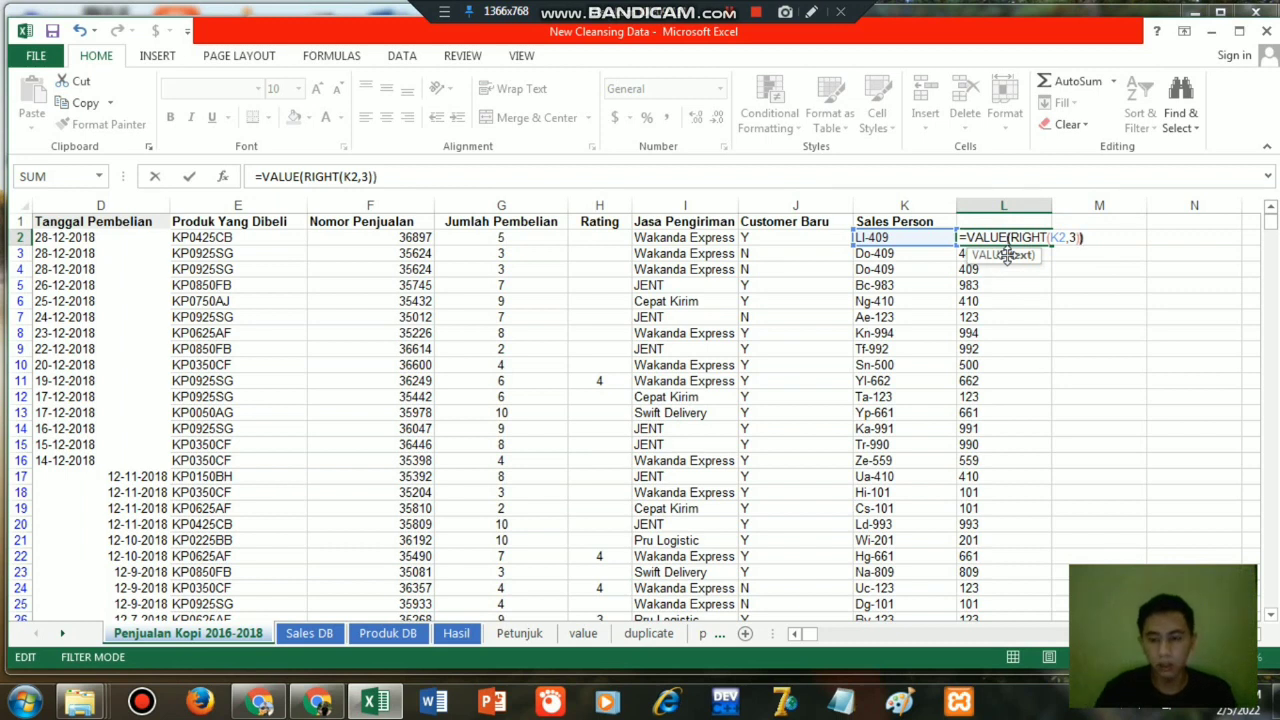
{"action": "key", "text": "Return"}
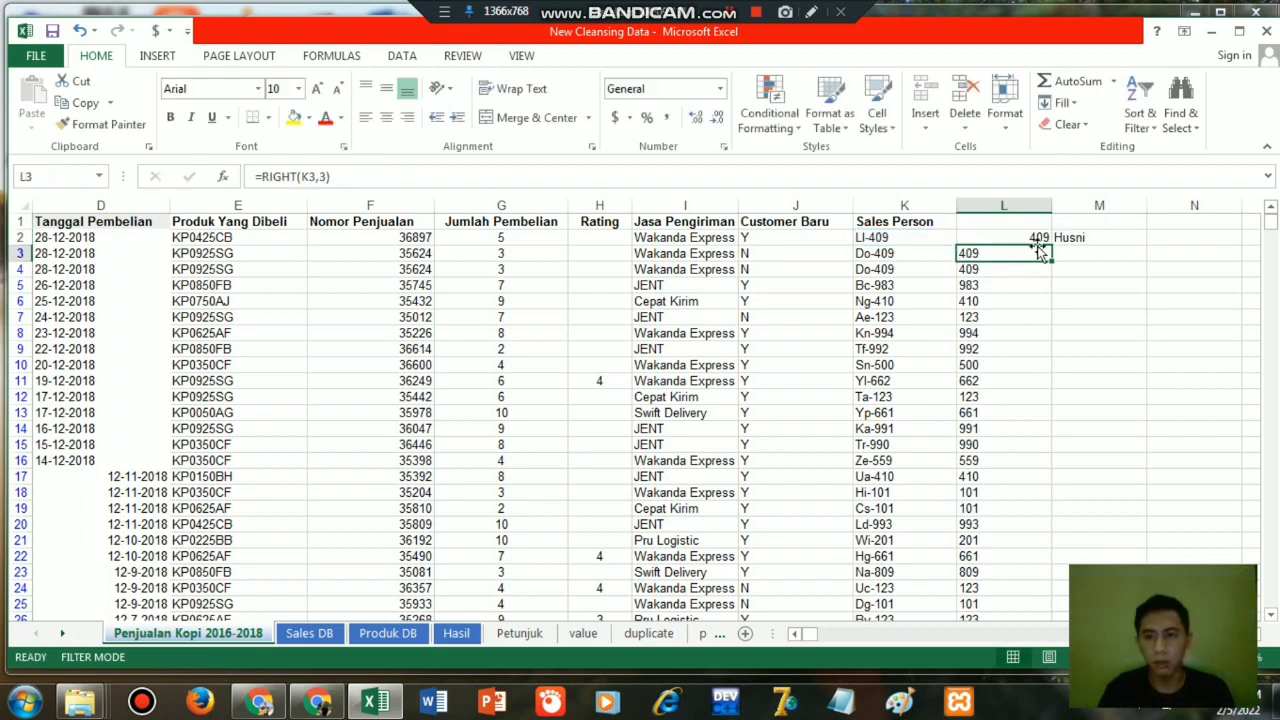
Fill the L2 code formula and the M2 lookup formula down columns L and M to the end of the data.
{"action": "left_click", "coordinate": [1042, 240]}
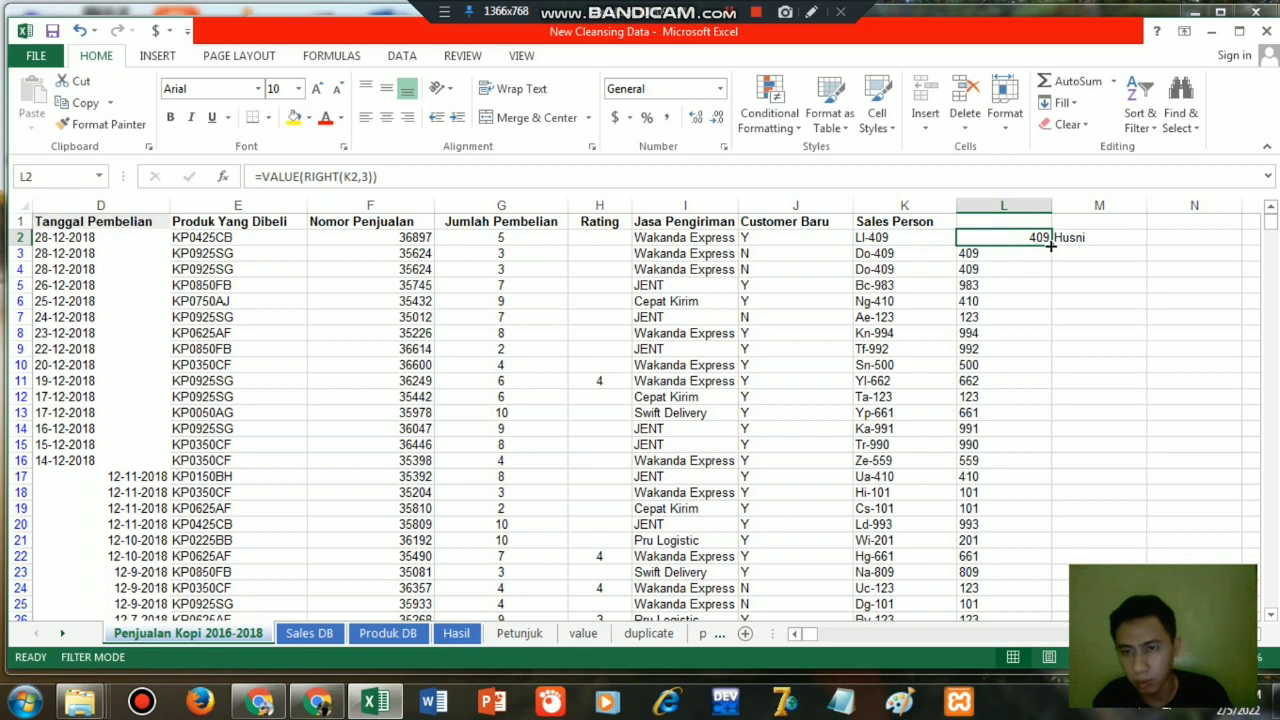
{"action": "double_click", "coordinate": [1050, 245]}
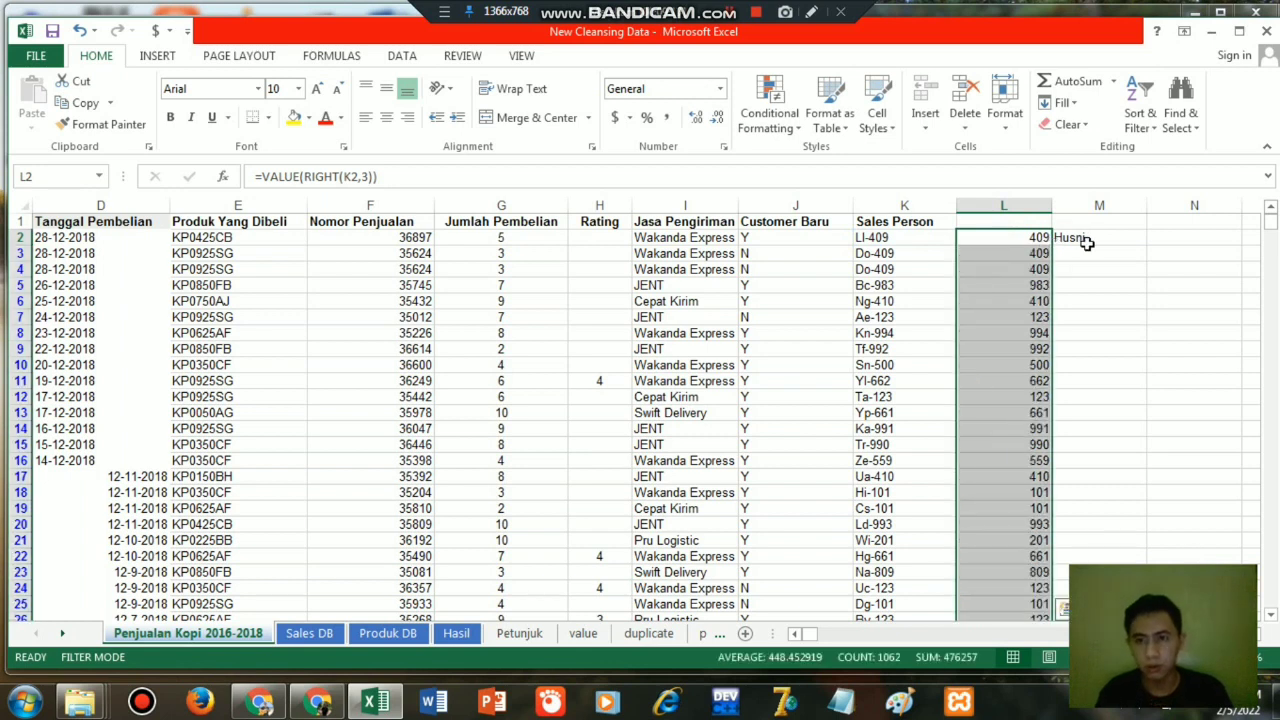
{"action": "left_click", "coordinate": [1100, 243]}
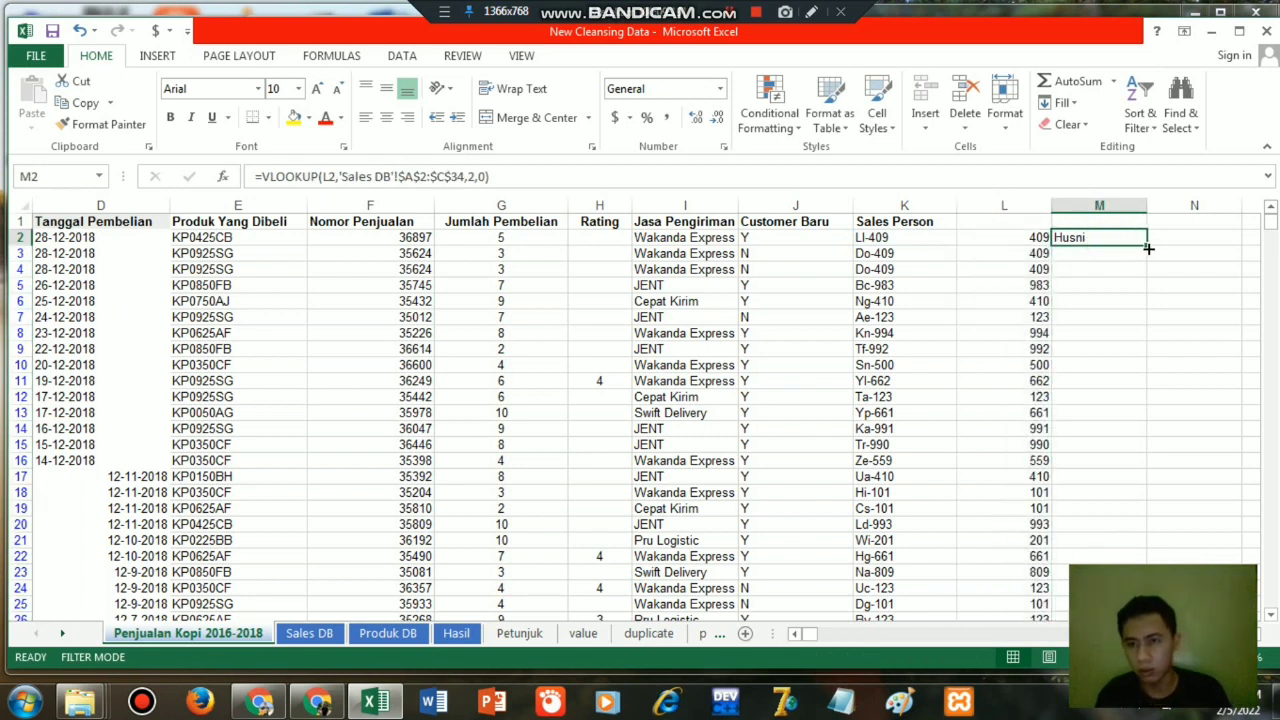
{"action": "double_click", "coordinate": [1148, 248]}
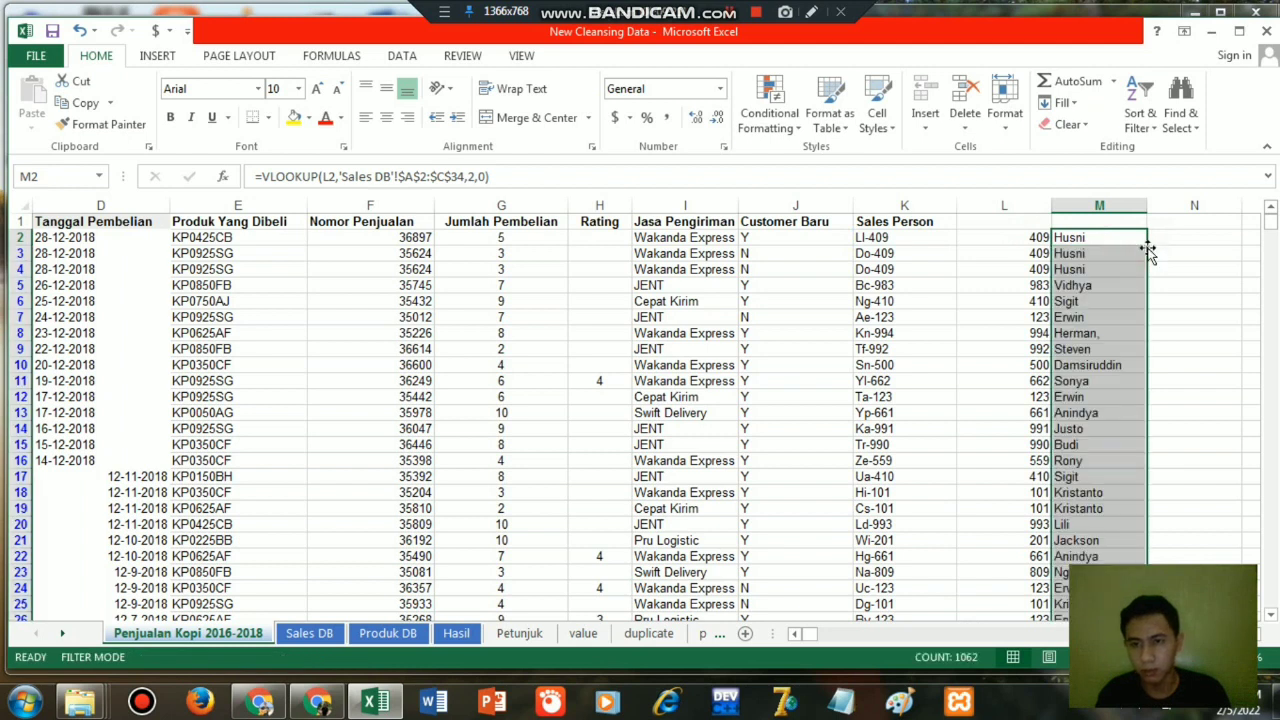
{"action": "left_click", "coordinate": [962, 222]}
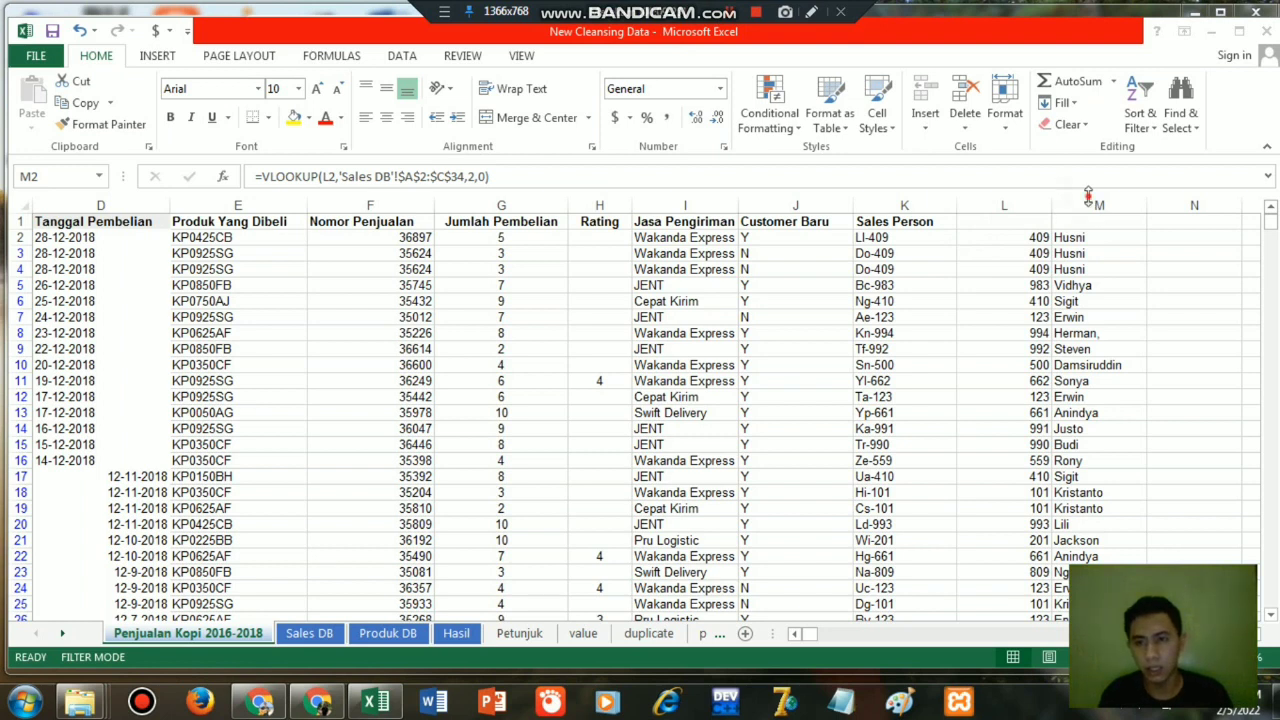
Replace the lookup formulas in column M with their values by copying the column and pasting values over it.
{"action": "left_click", "coordinate": [1088, 194]}
{"action": "left_click", "coordinate": [1092, 198]}
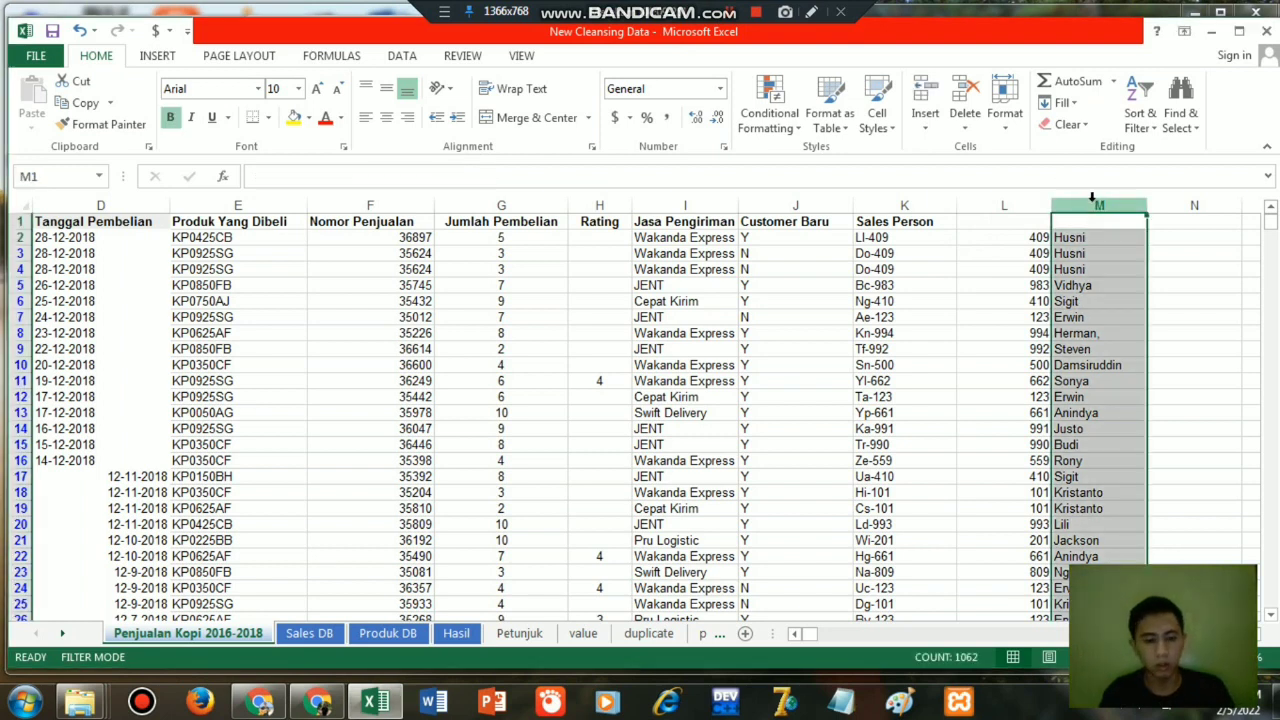
{"action": "key", "text": "ctrl+c"}
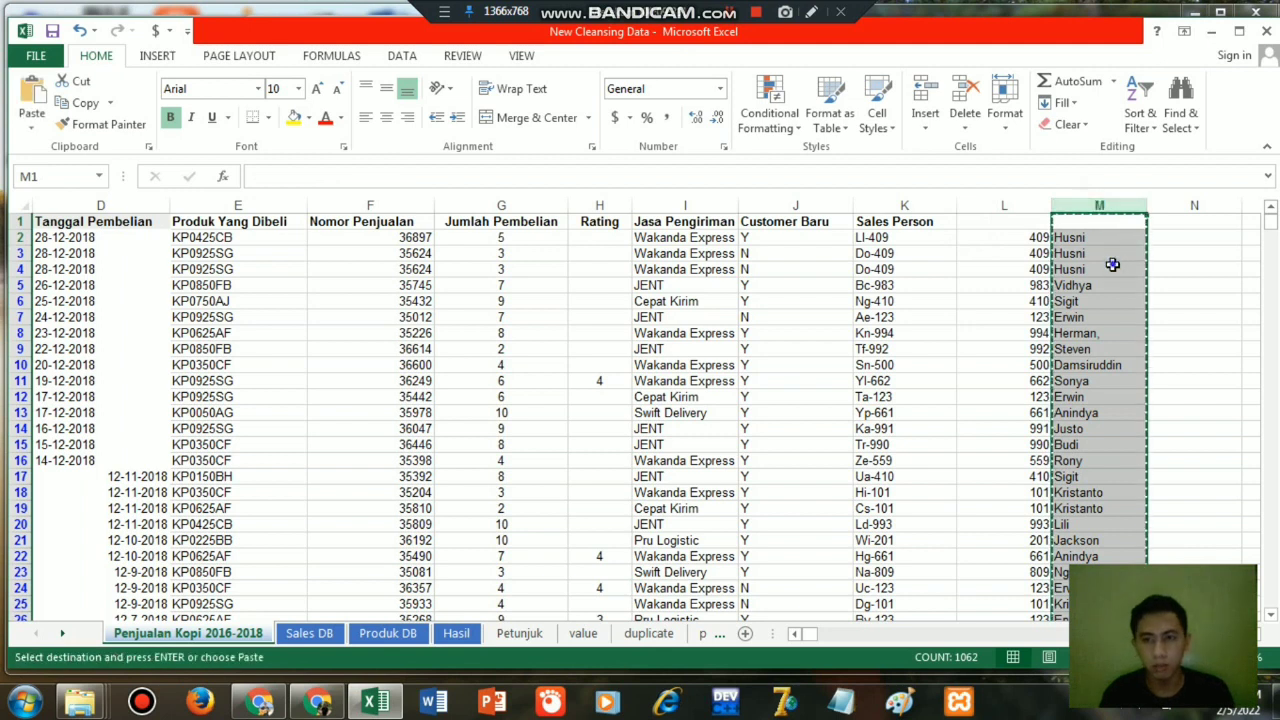
{"action": "right_click", "coordinate": [1112, 268]}
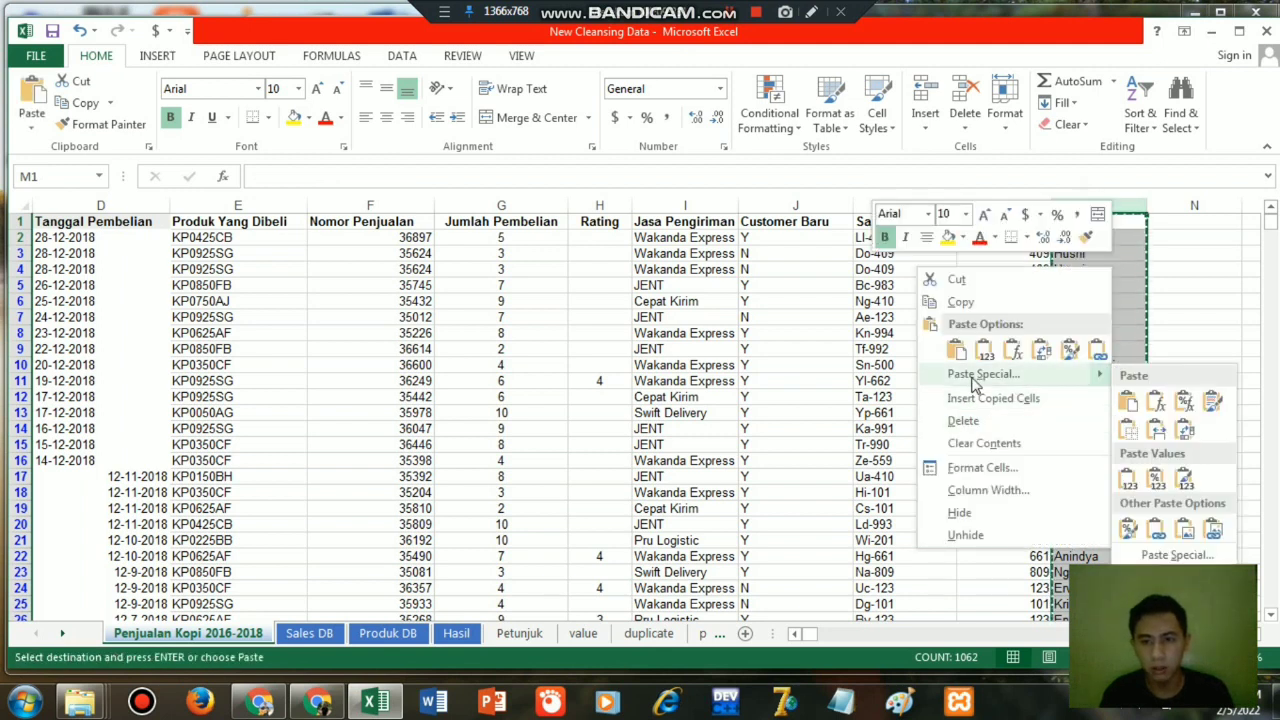
{"action": "left_click", "coordinate": [1129, 481]}
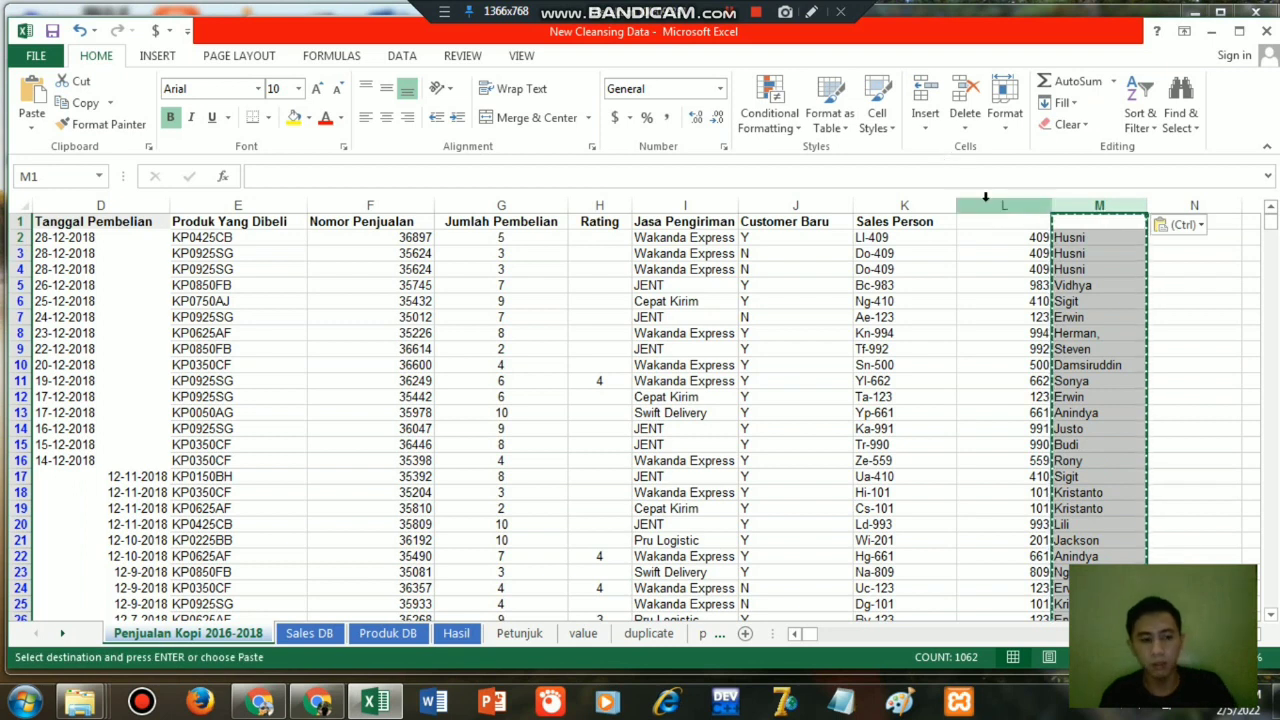
{"action": "key", "text": "Escape"}
Delete the Sales Person code column K and the extracted code column L from the sales sheet.
{"action": "left_click", "coordinate": [989, 205]}
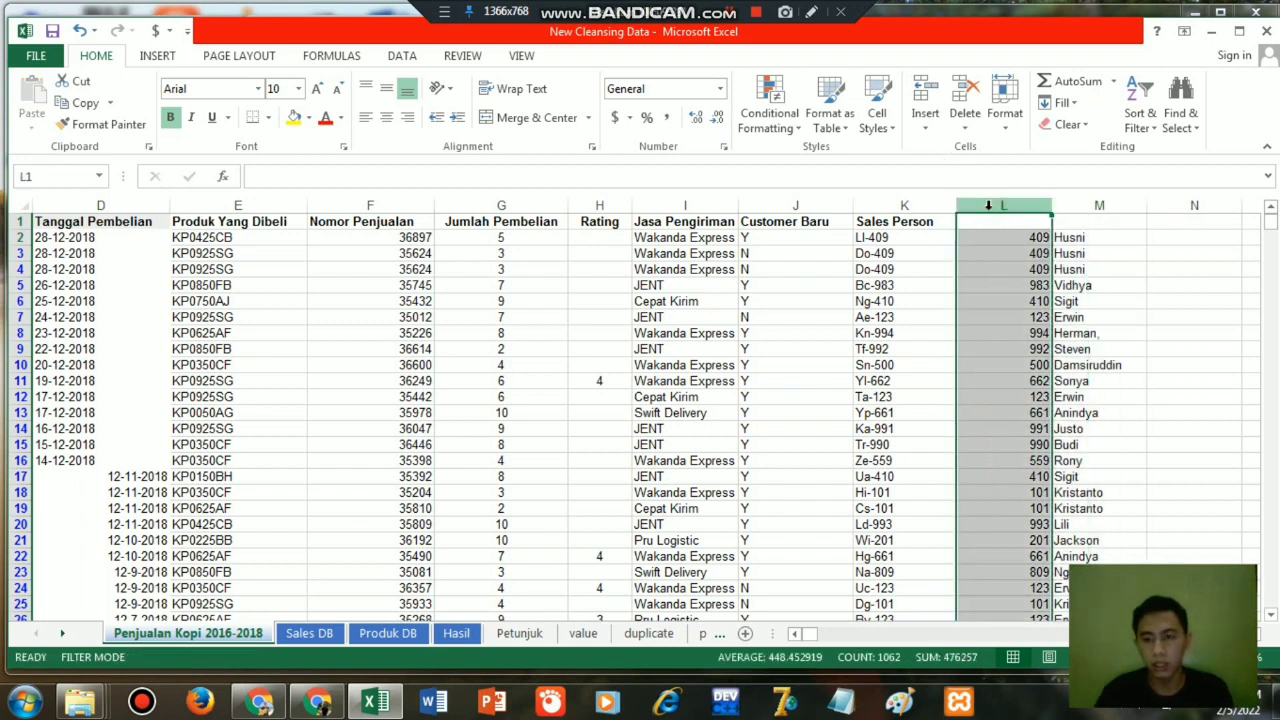
{"action": "key", "text": "shift+Left"}
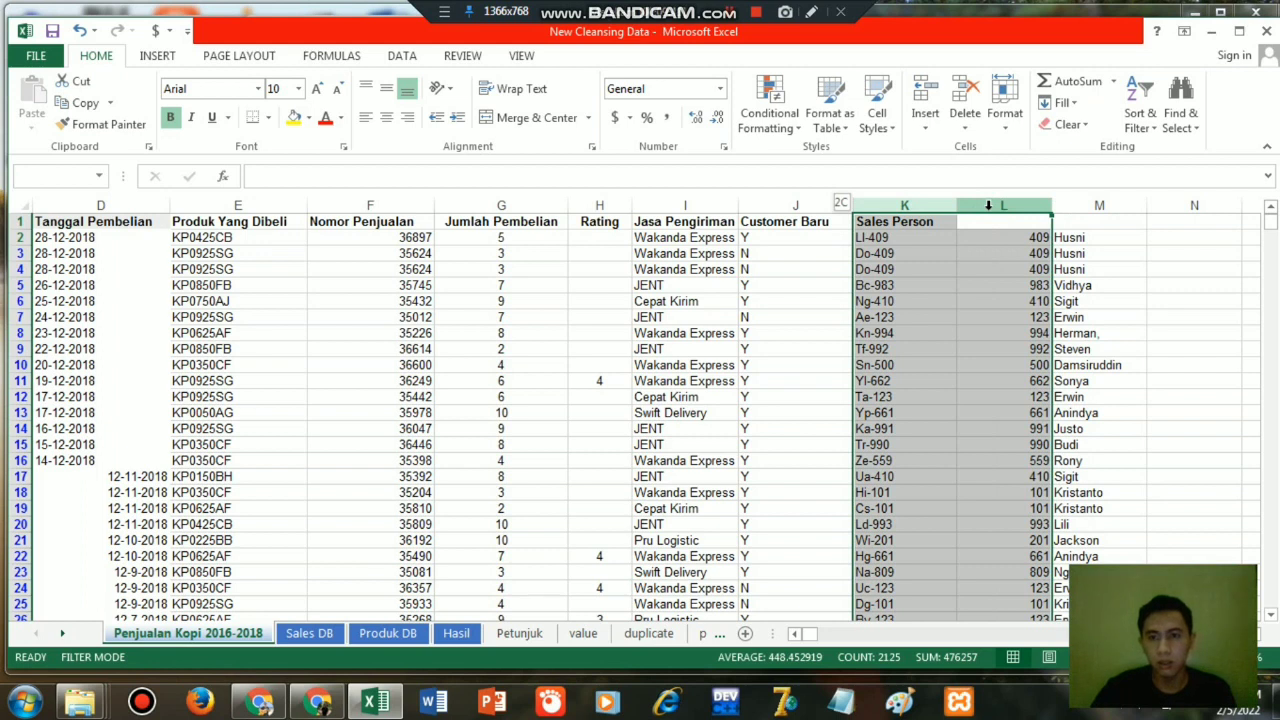
{"action": "key", "text": "Delete"}
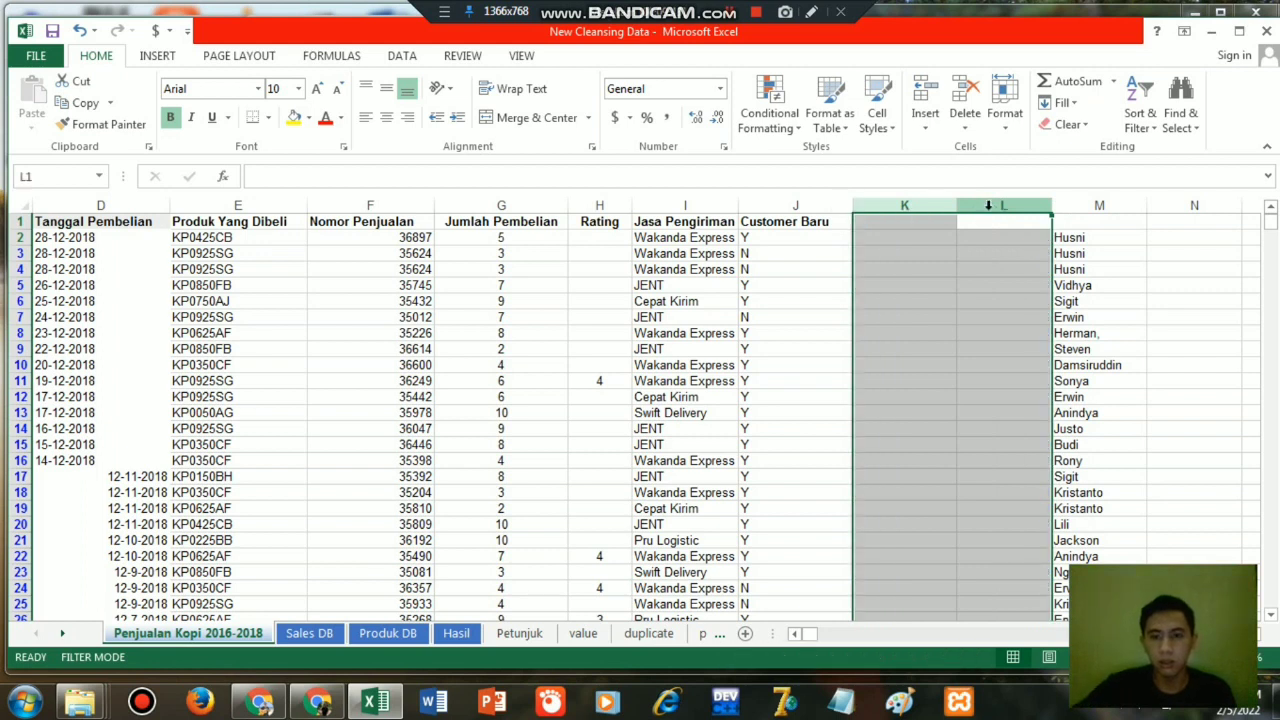
{"action": "right_click", "coordinate": [990, 208]}
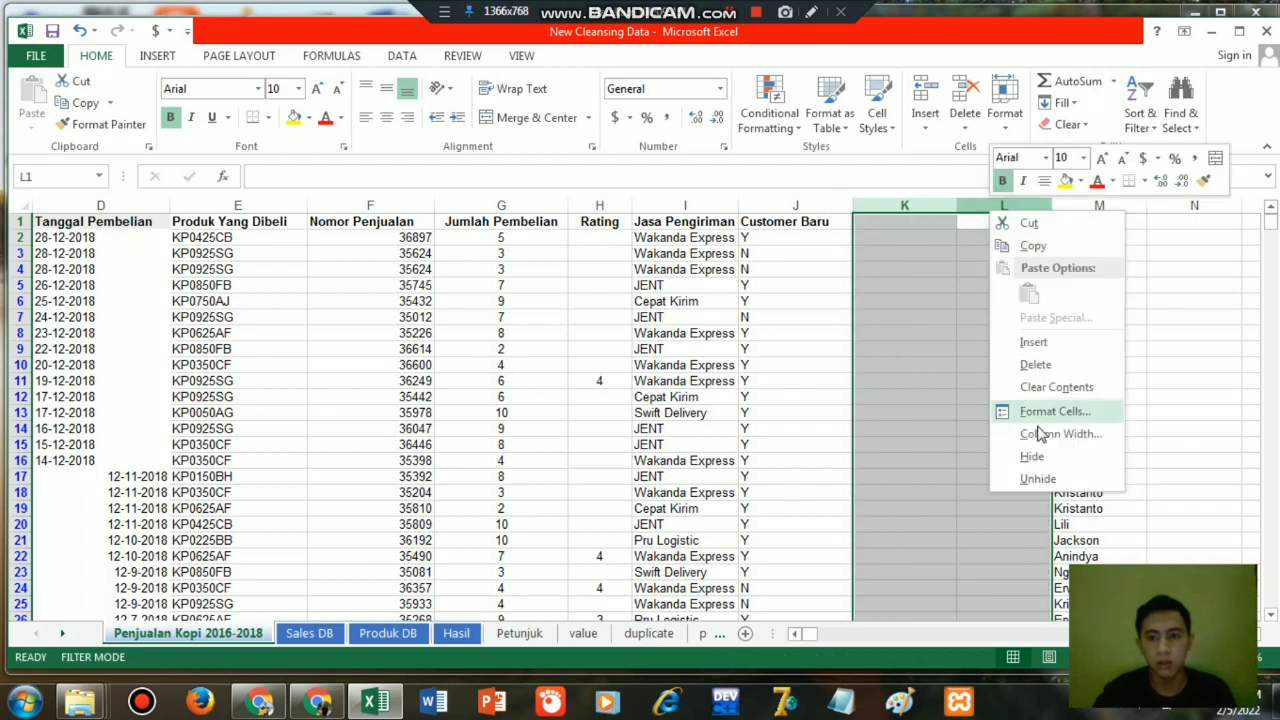
{"action": "left_click", "coordinate": [1027, 387]}
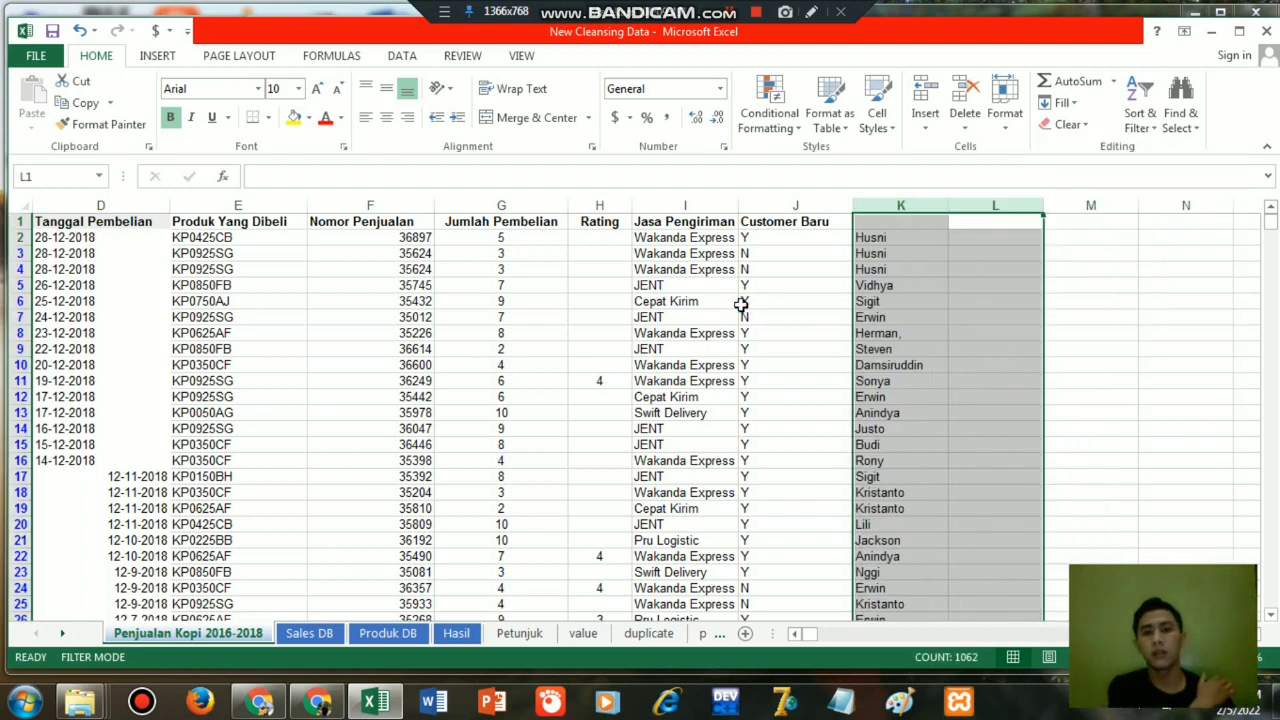
{"action": "left_click", "coordinate": [666, 304]}
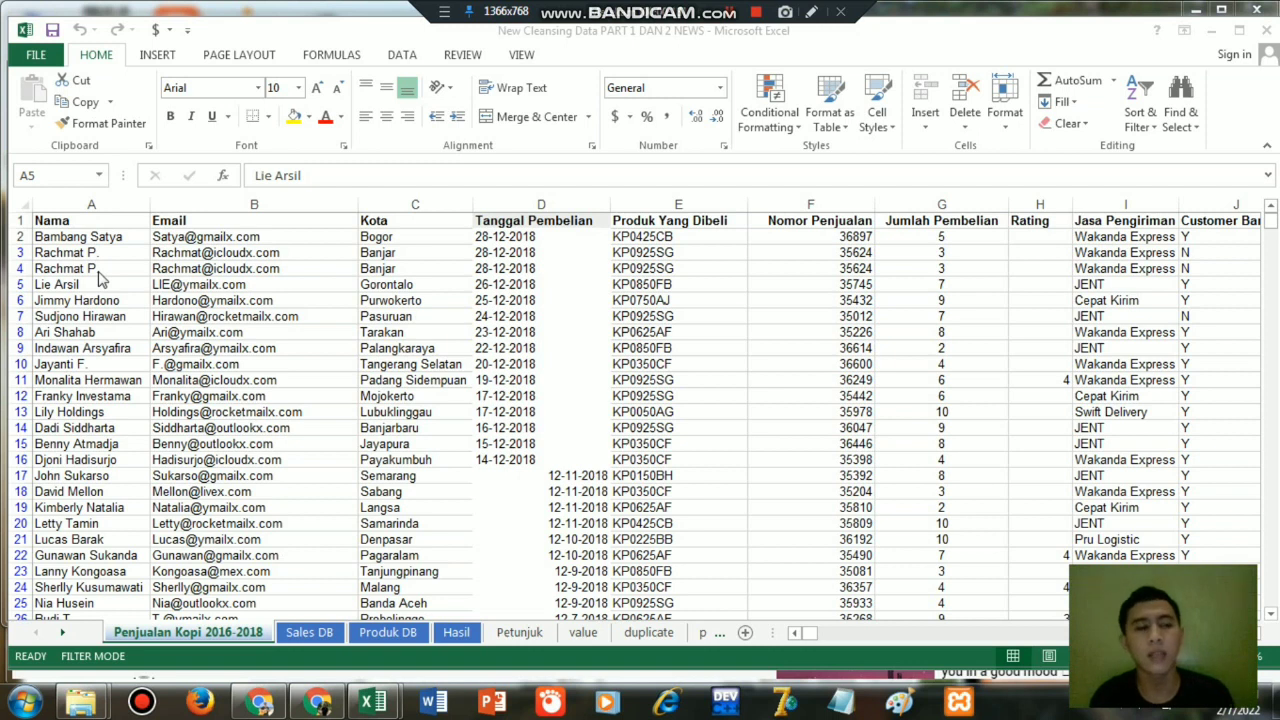
Remove duplicate rows from the whole sales table, starting at the Nama column, in the New Cleansing Data PART 1 DAN 2 NEWS workbook.
{"action": "left_click", "coordinate": [64, 221]}
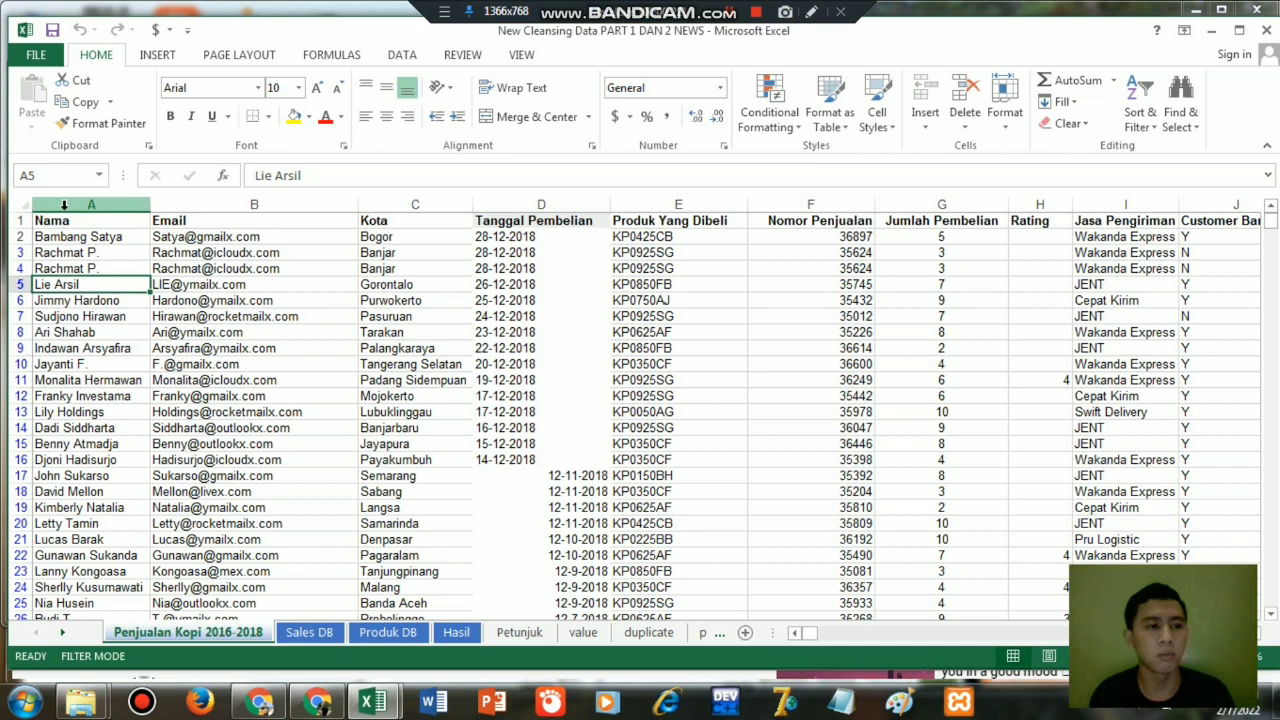
{"action": "left_click", "coordinate": [64, 217]}
{"action": "left_click", "coordinate": [60, 205]}
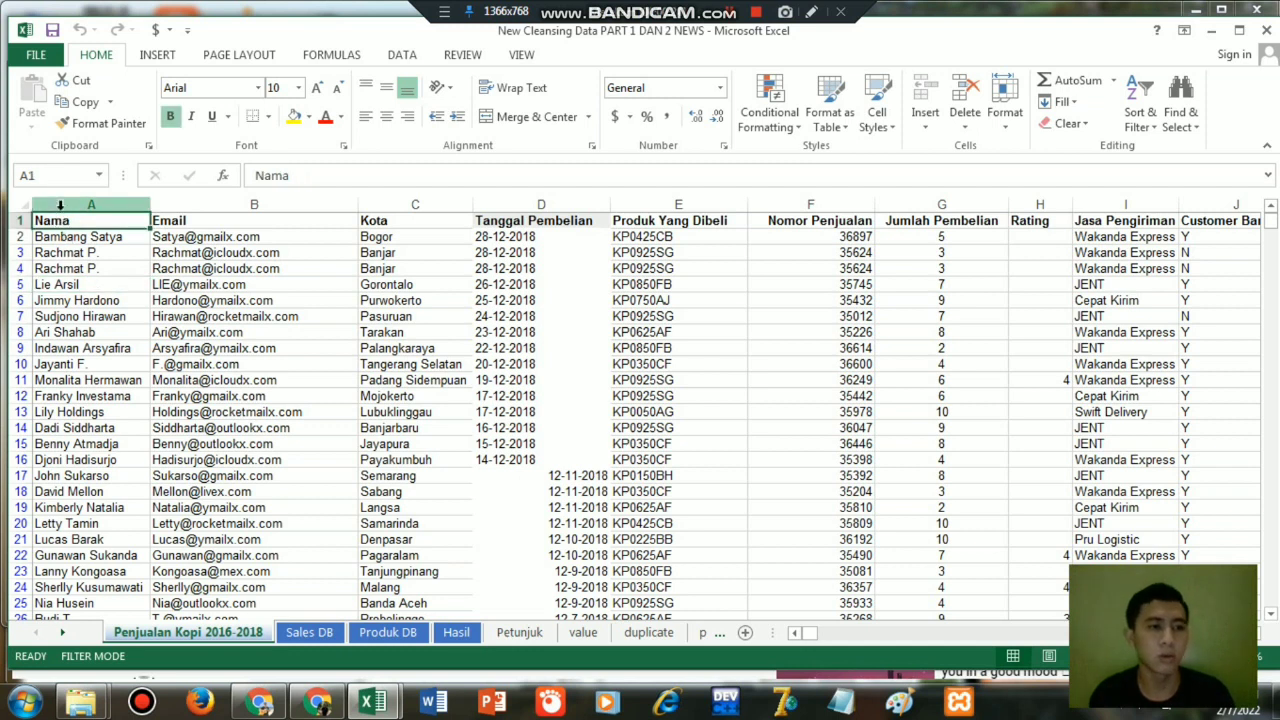
{"action": "key", "text": "ctrl+shift+Right"}
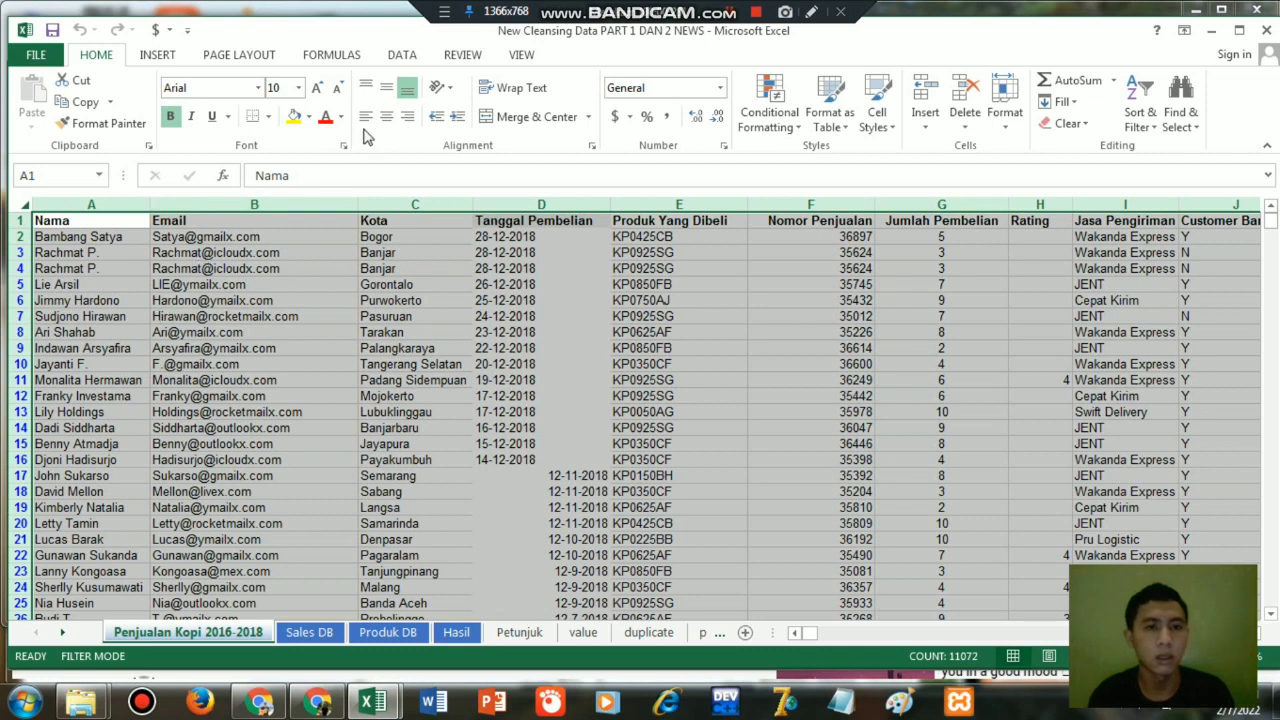
{"action": "left_click", "coordinate": [402, 54]}
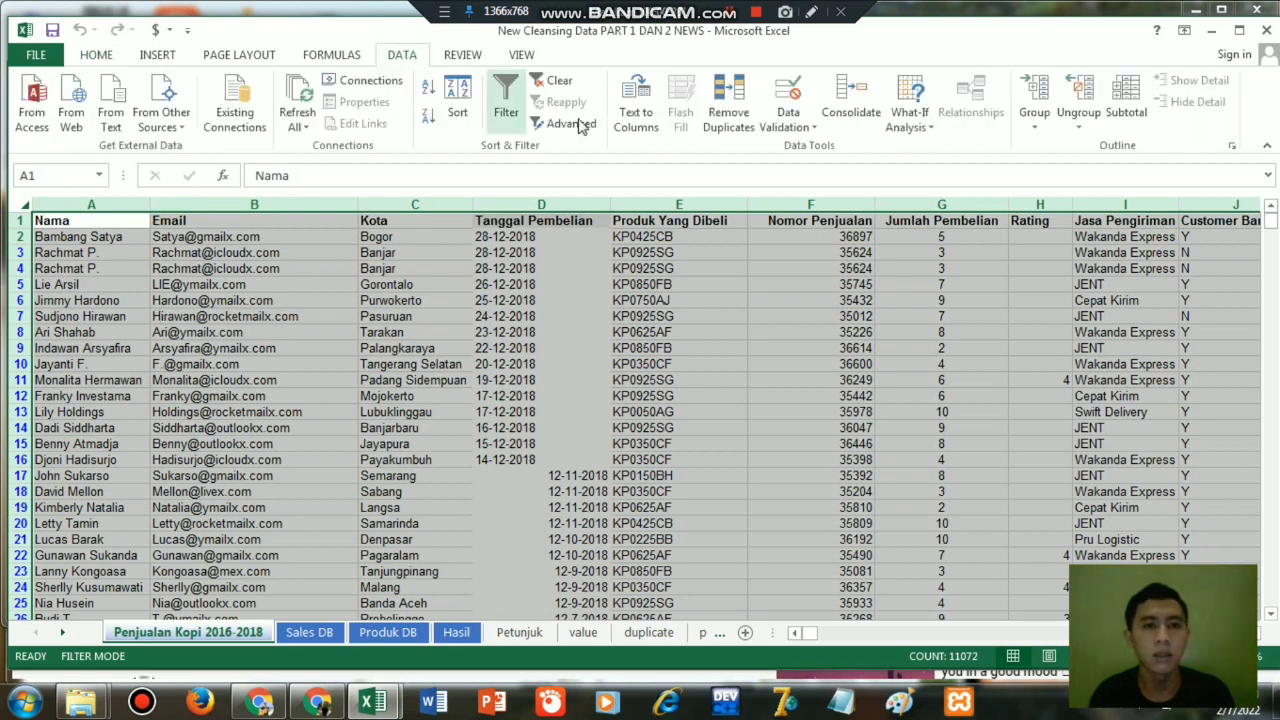
{"action": "left_click", "coordinate": [738, 118]}
{"action": "left_click", "coordinate": [891, 446]}
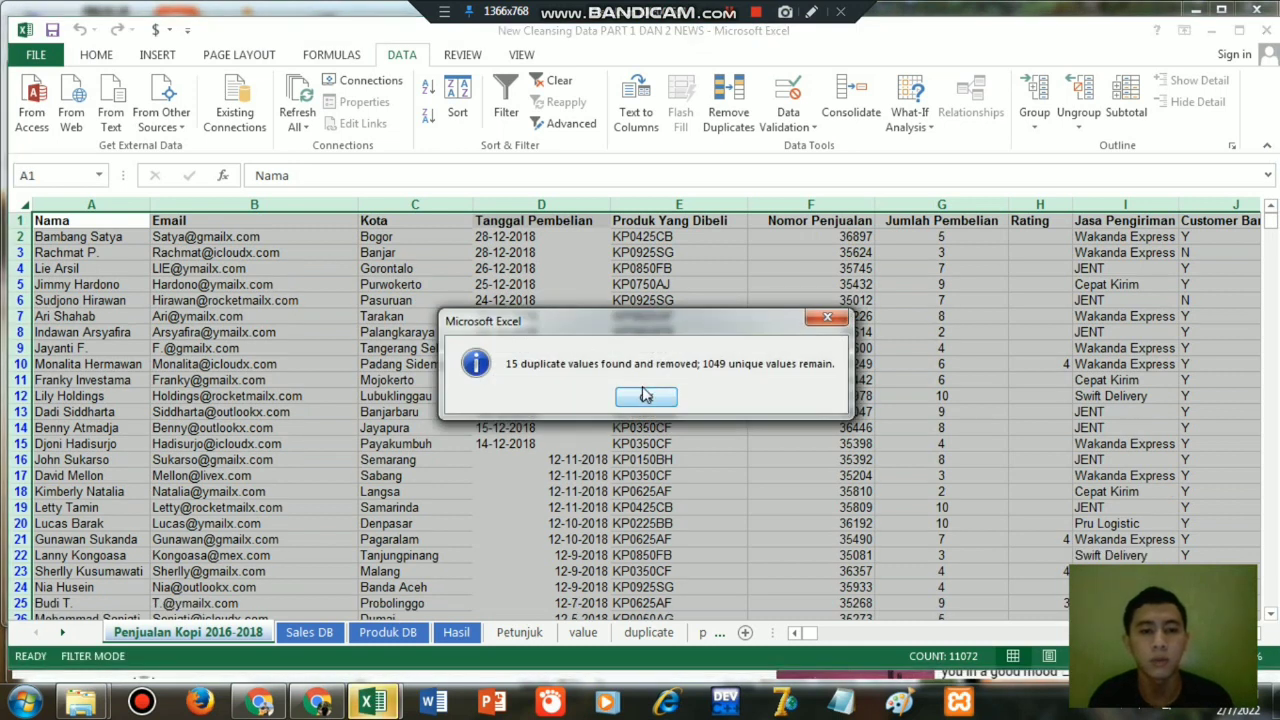
{"action": "left_click", "coordinate": [646, 398]}
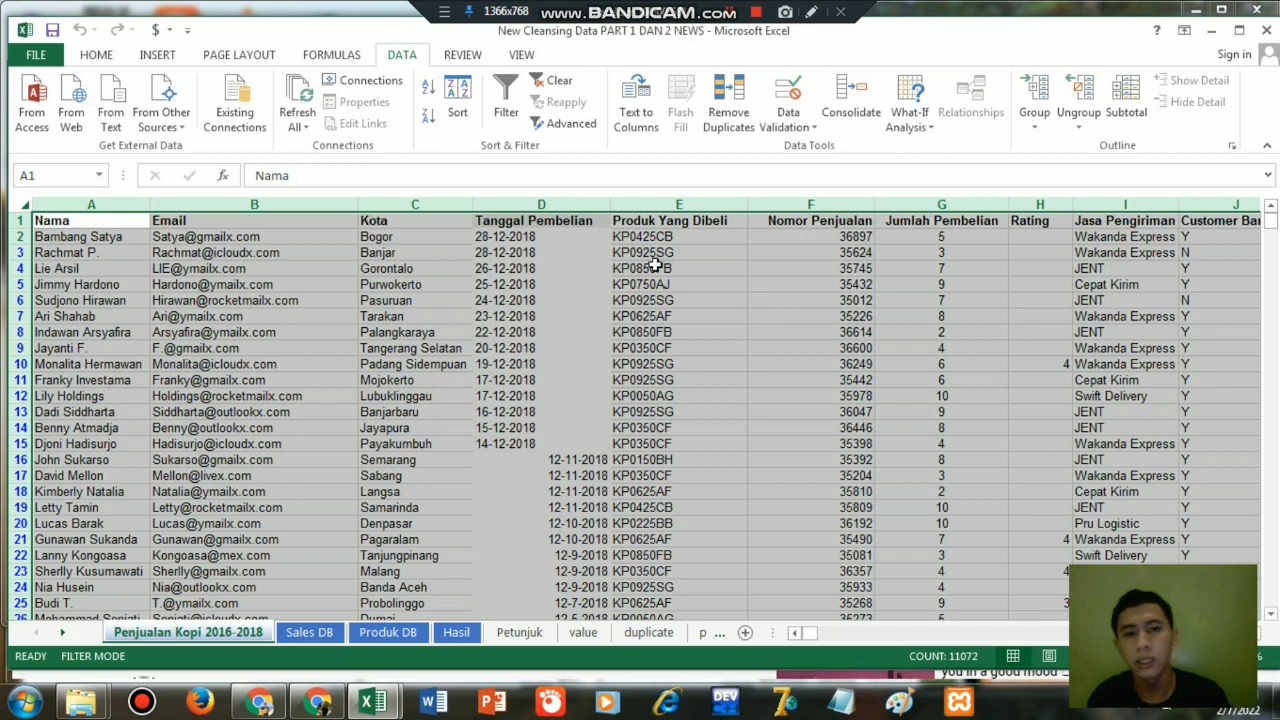
{"action": "left_click", "coordinate": [672, 299]}
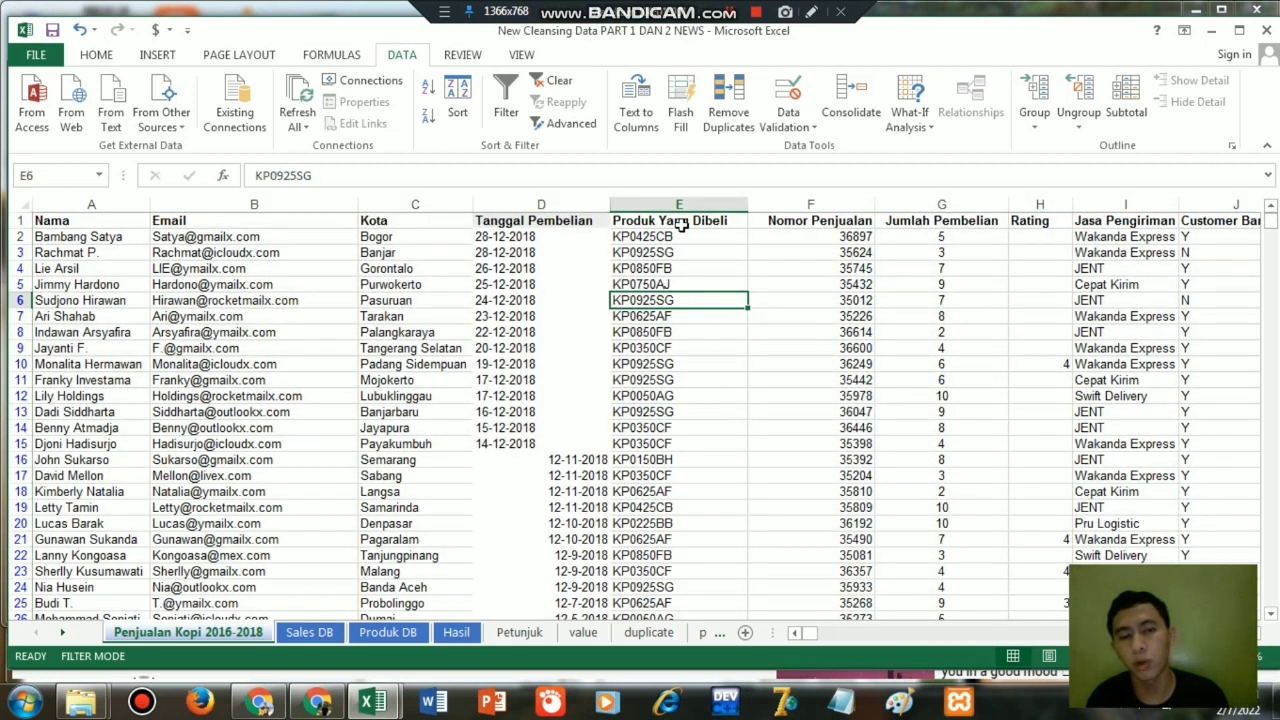
Check the product prices on the Produk DB sheet, and insert an empty column before Rating on the sales sheet.
{"action": "left_click", "coordinate": [390, 632]}
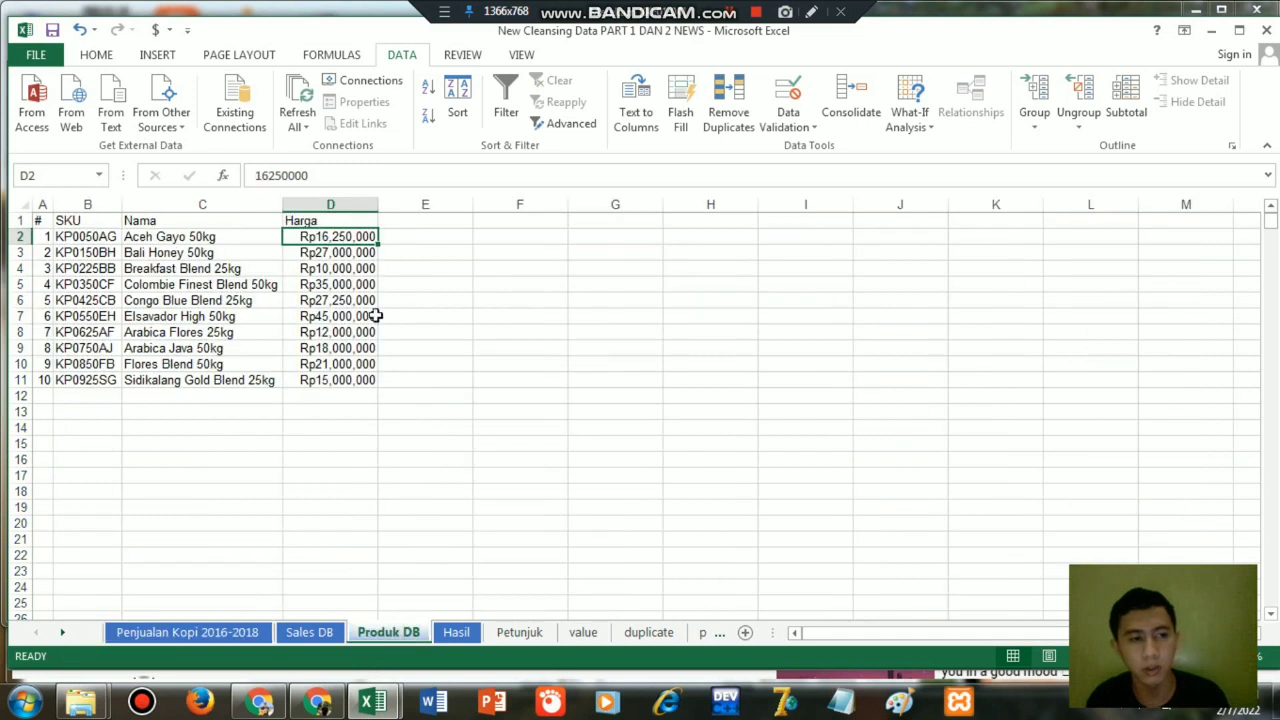
{"action": "left_click", "coordinate": [222, 634]}
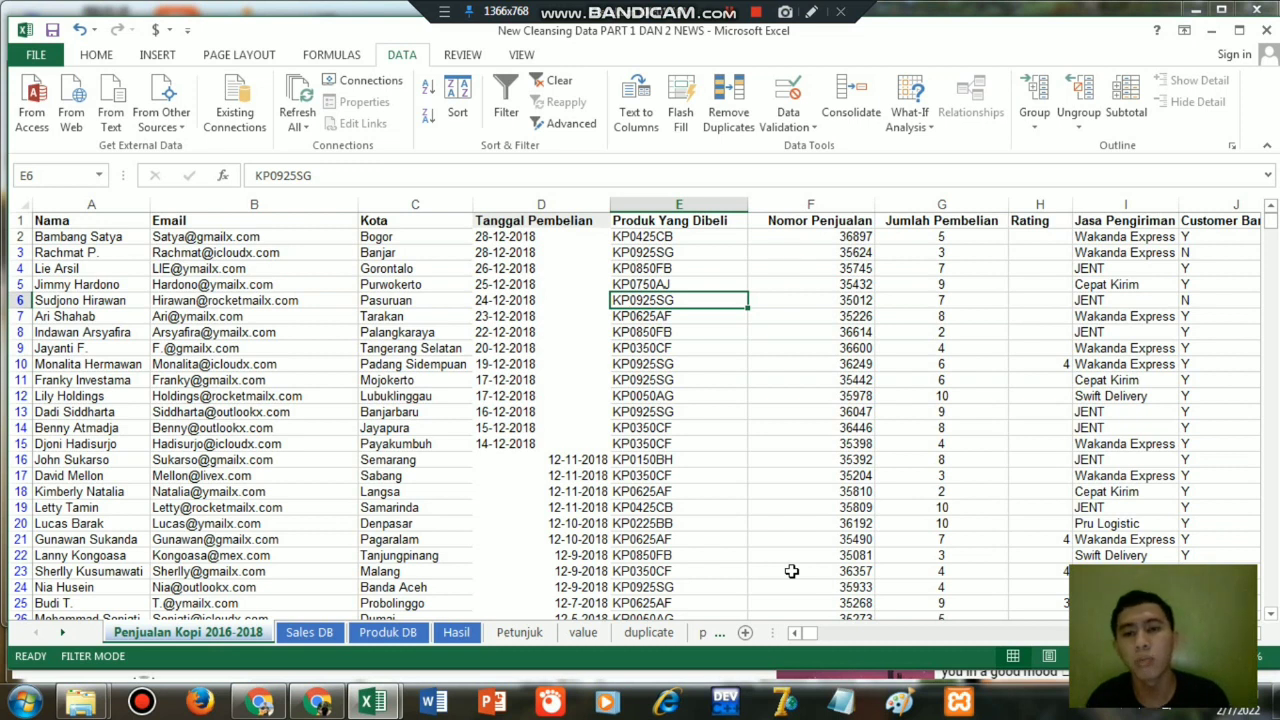
{"action": "left_click", "coordinate": [1040, 204]}
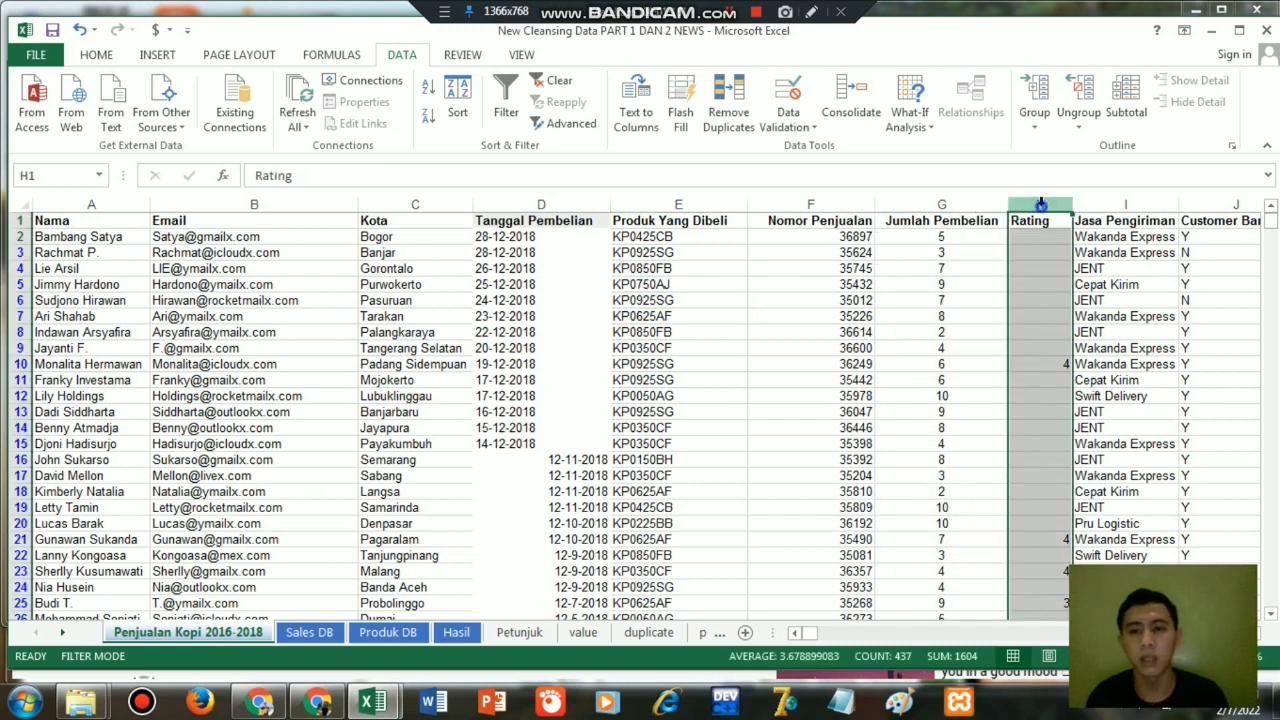
{"action": "right_click", "coordinate": [1040, 206]}
{"action": "left_click", "coordinate": [1090, 340]}
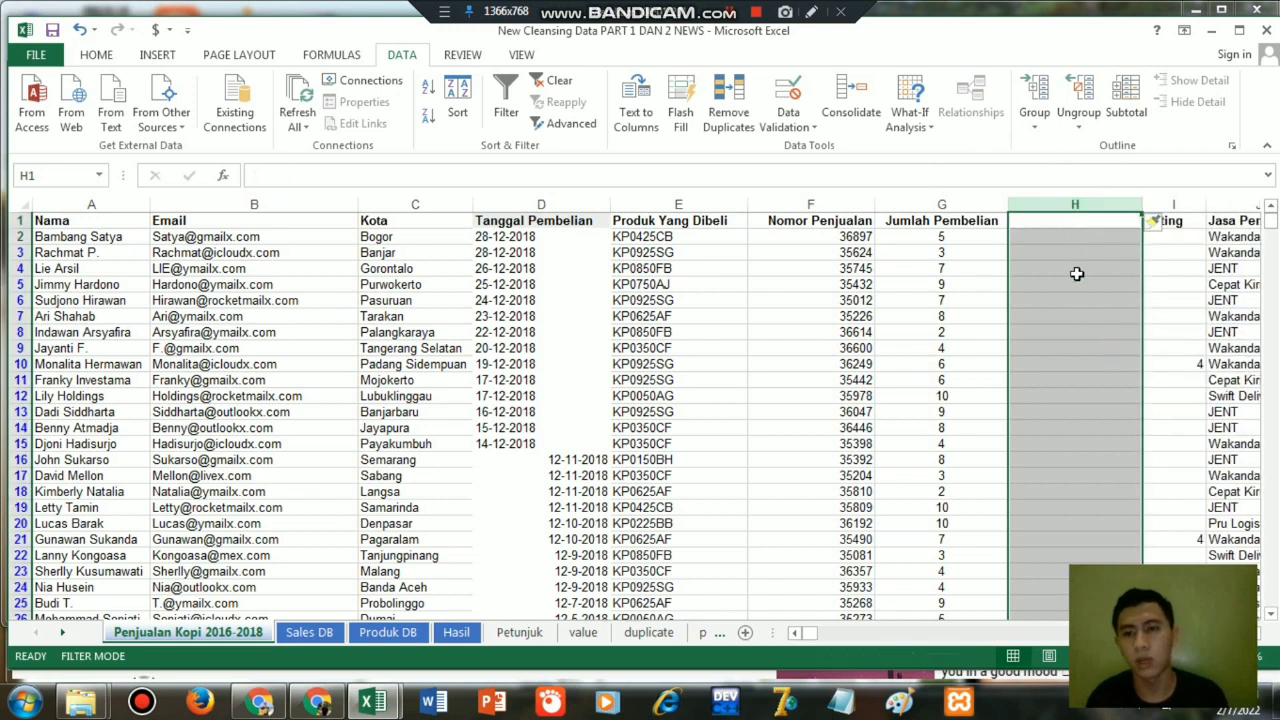
Look up the product's price in H2 with =VLOOKUP(E2,'Produk DB'!$B$2:$D$11,3,0).
{"action": "left_click", "coordinate": [1037, 239]}
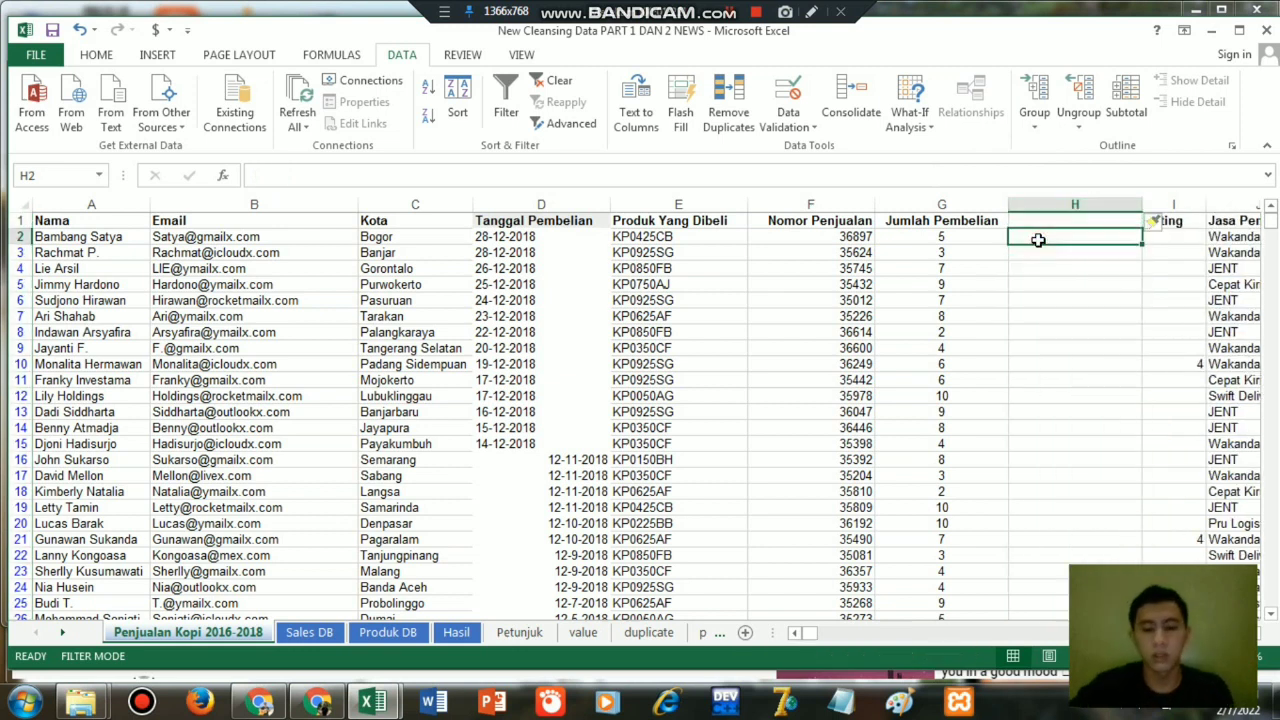
{"action": "type", "text": "=vlo"}
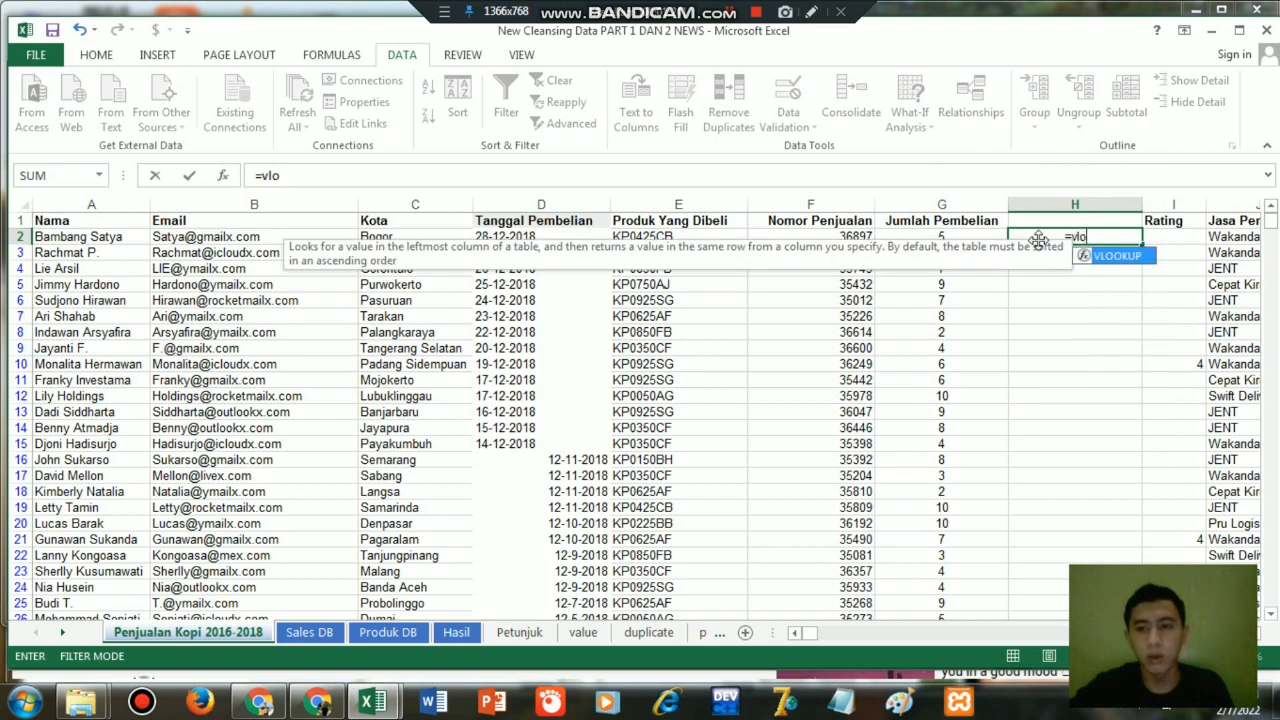
{"action": "double_click", "coordinate": [1120, 256]}
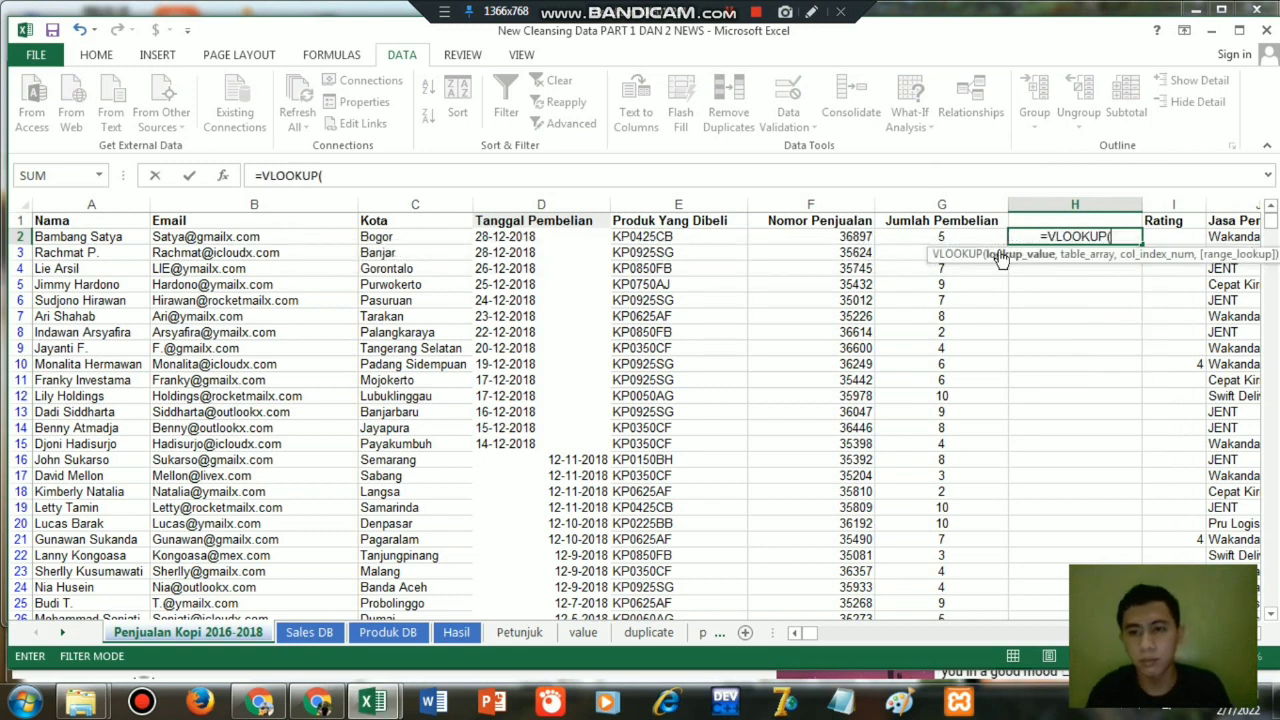
{"action": "left_click", "coordinate": [663, 240]}
{"action": "type", "text": ","}
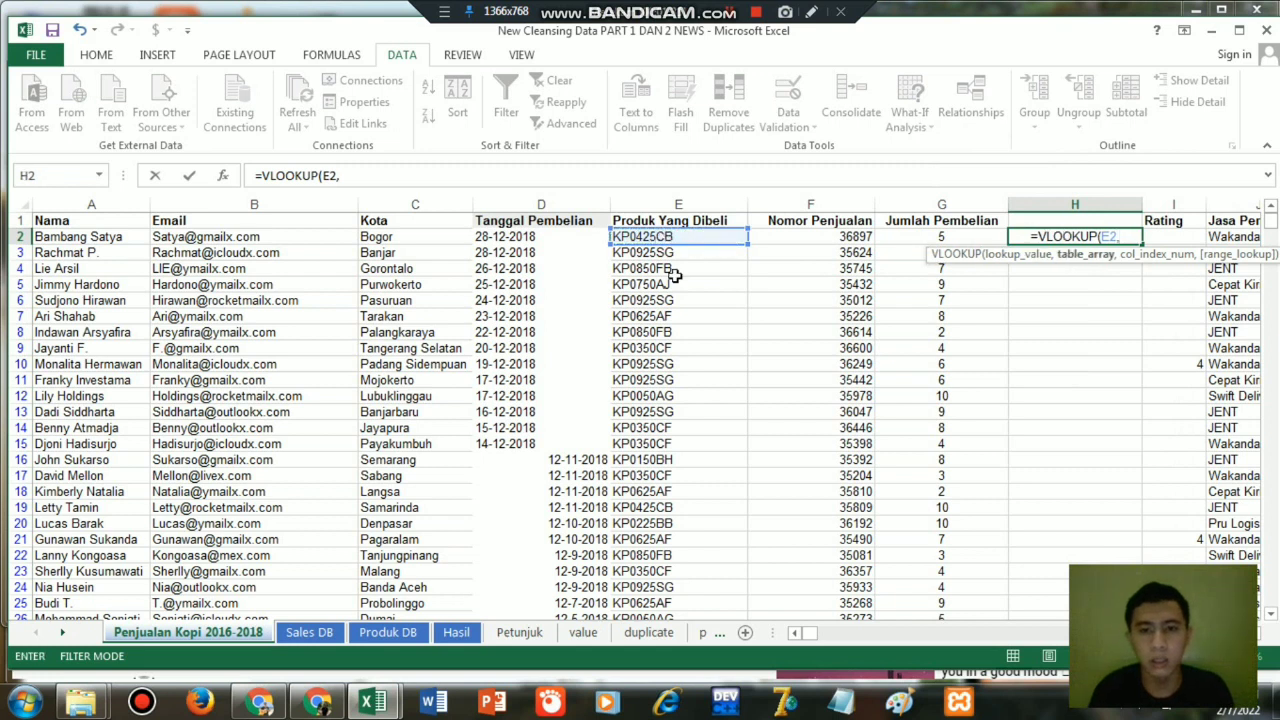
{"action": "left_click", "coordinate": [391, 634]}
{"action": "left_click_drag", "start_coordinate": [80, 237], "coordinate": [348, 380]}
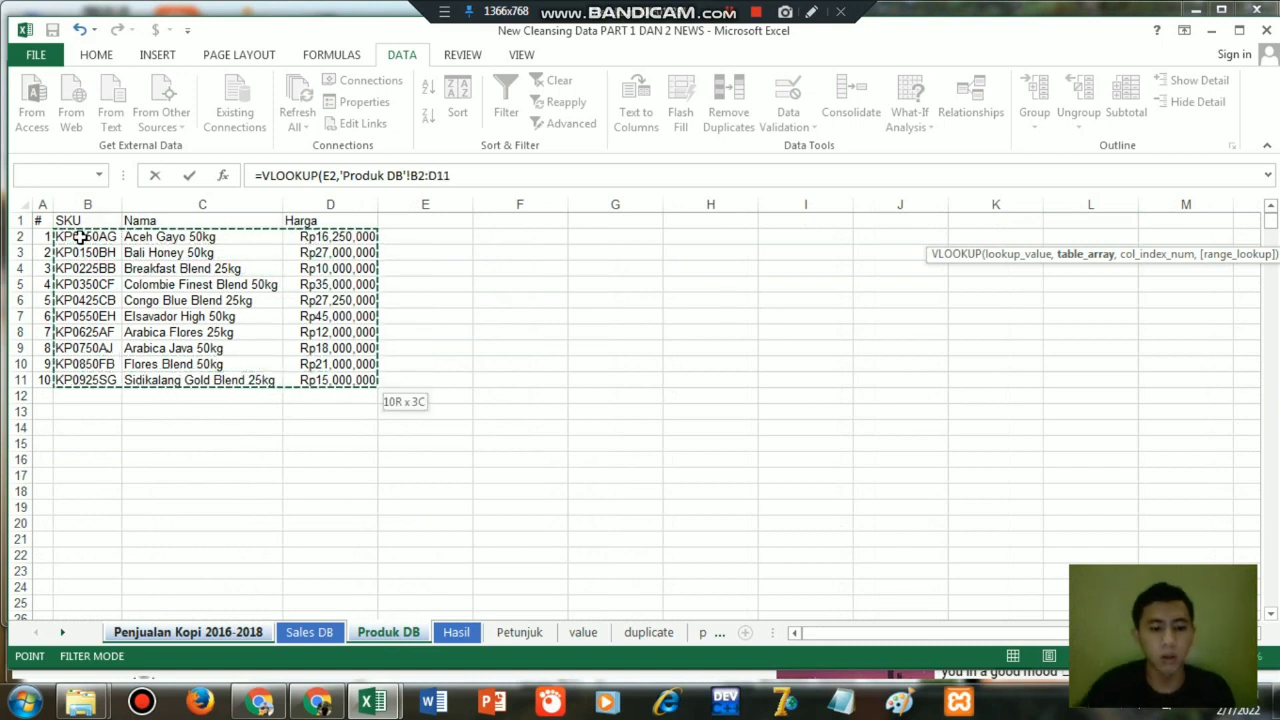
{"action": "key", "text": "F4"}
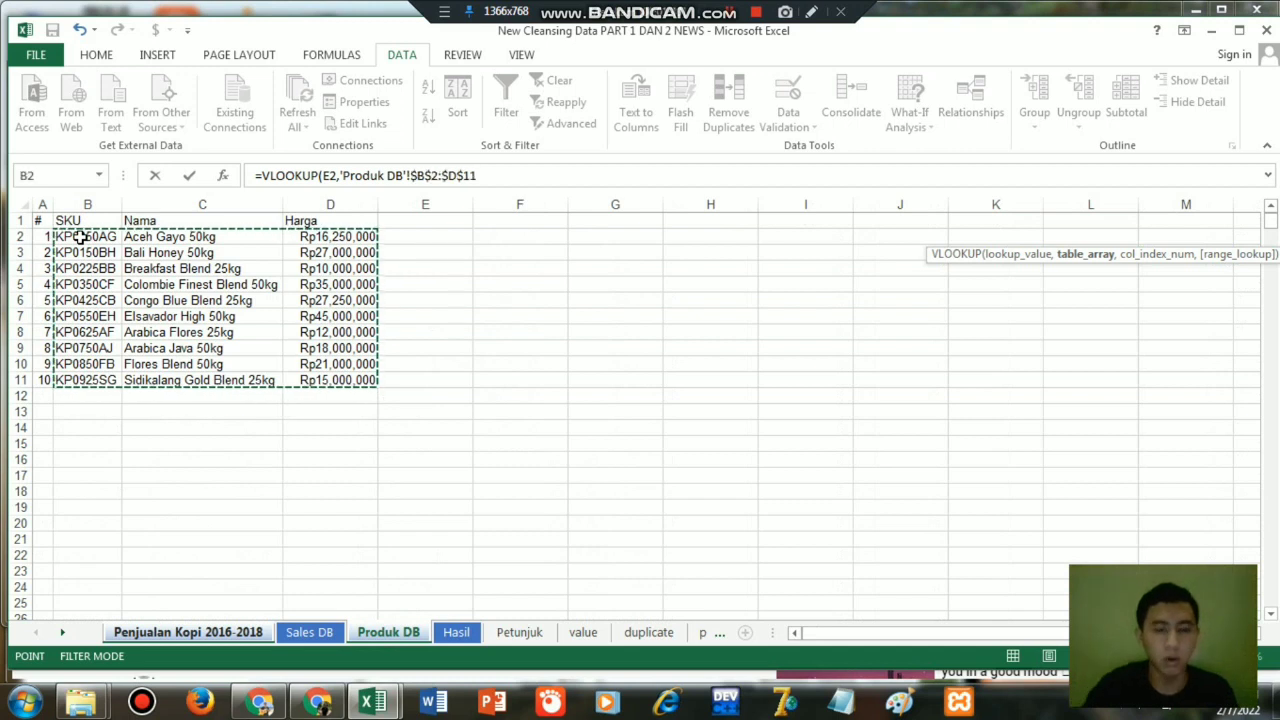
{"action": "type", "text": ",3"}
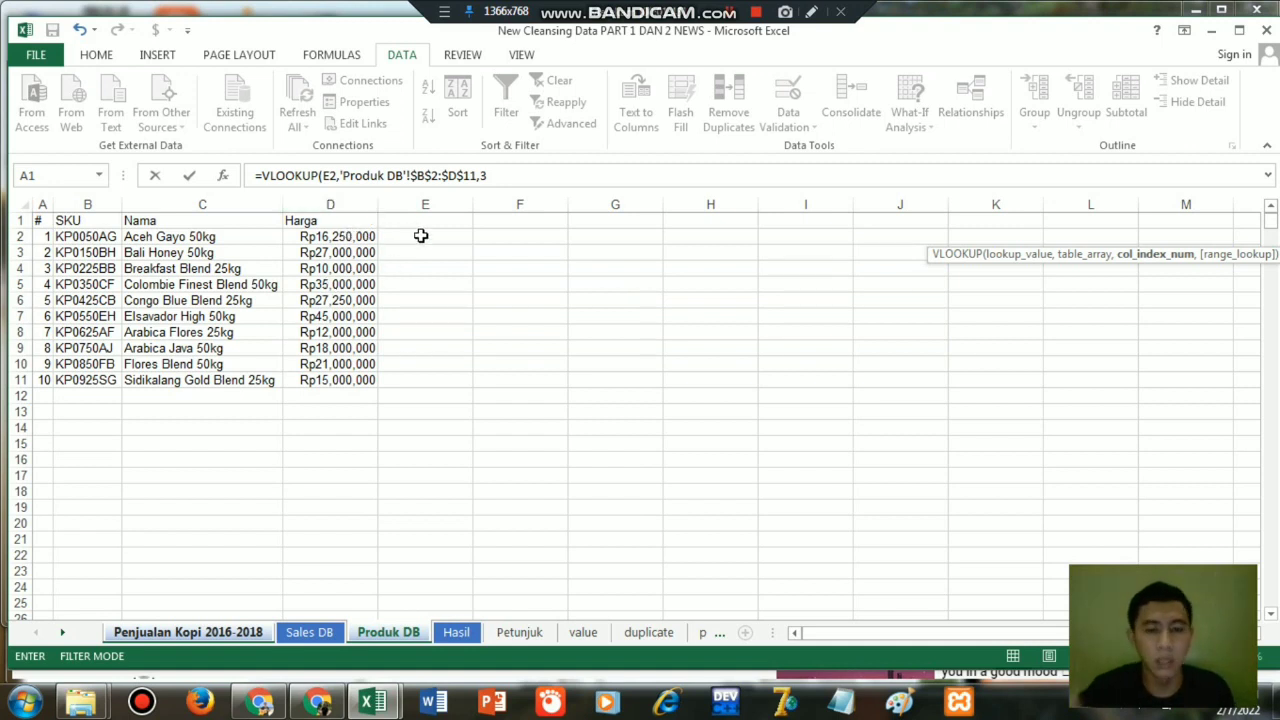
{"action": "type", "text": ",0"}
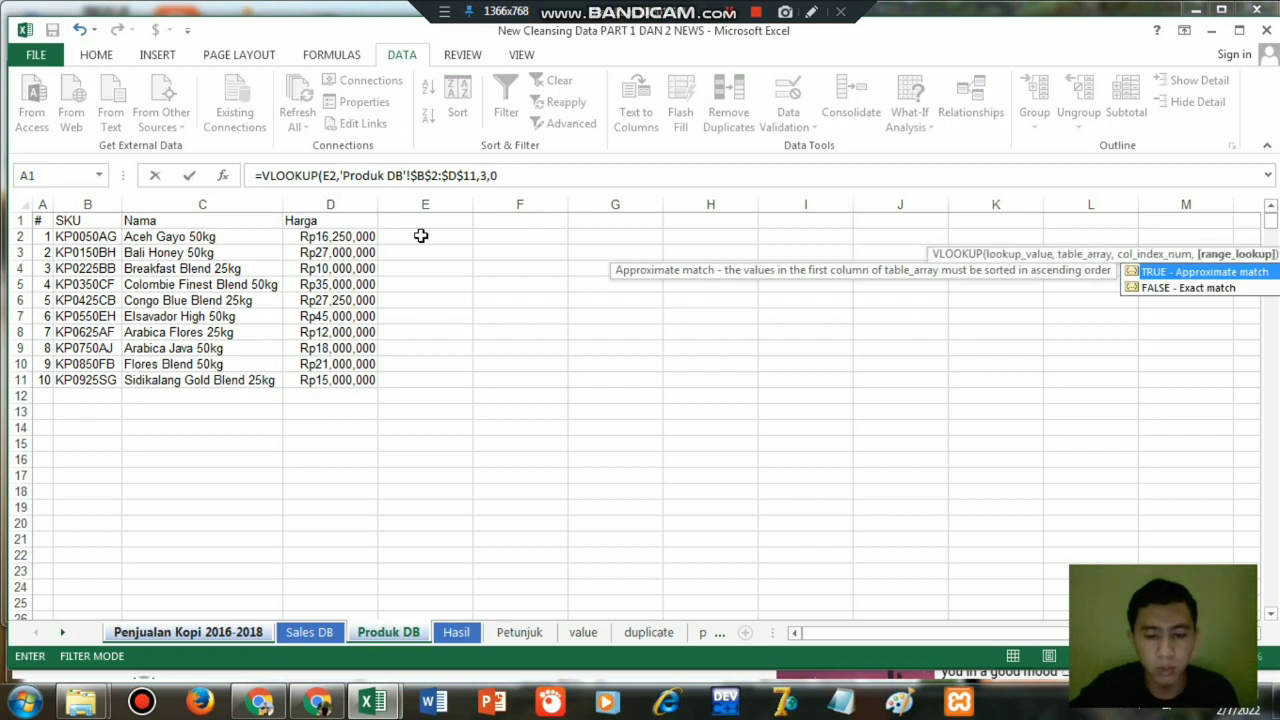
{"action": "type", "text": ")"}
{"action": "key", "text": "Return"}
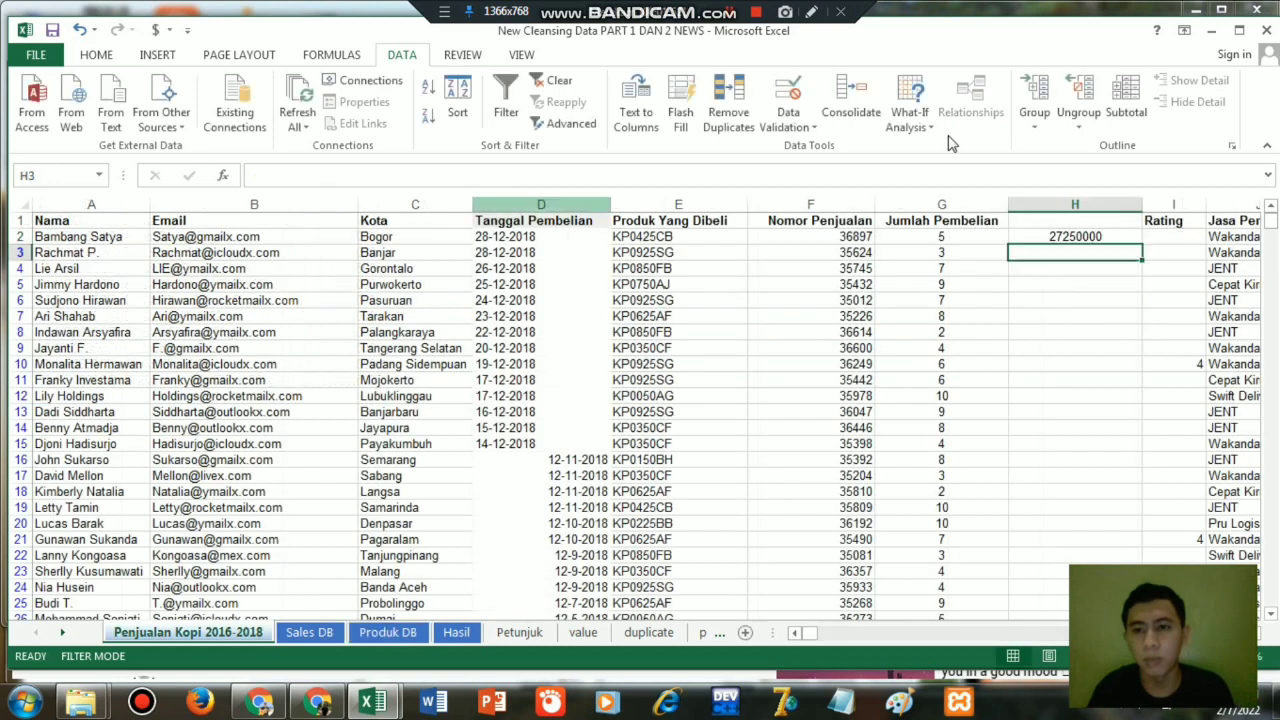
Multiply the price lookup in H2 by the purchase quantity in G2 by appending *G2 to the formula.
{"action": "left_click", "coordinate": [1088, 237]}
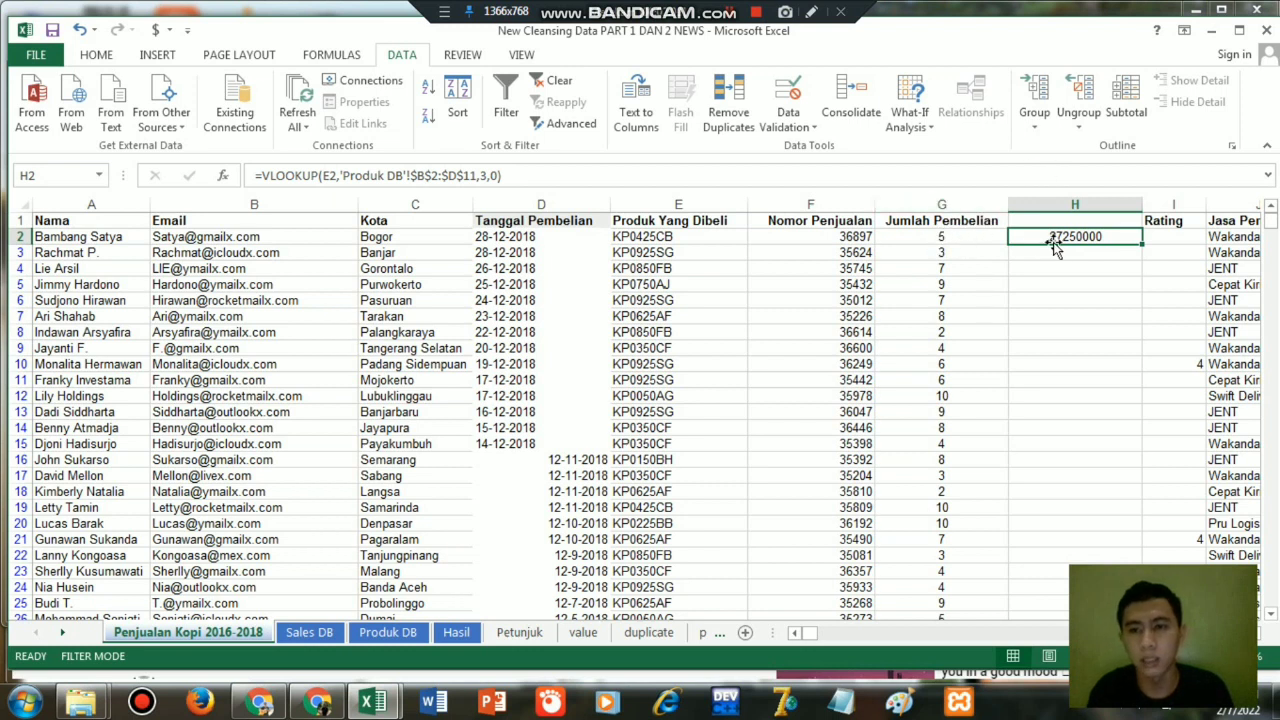
{"action": "double_click", "coordinate": [1097, 236]}
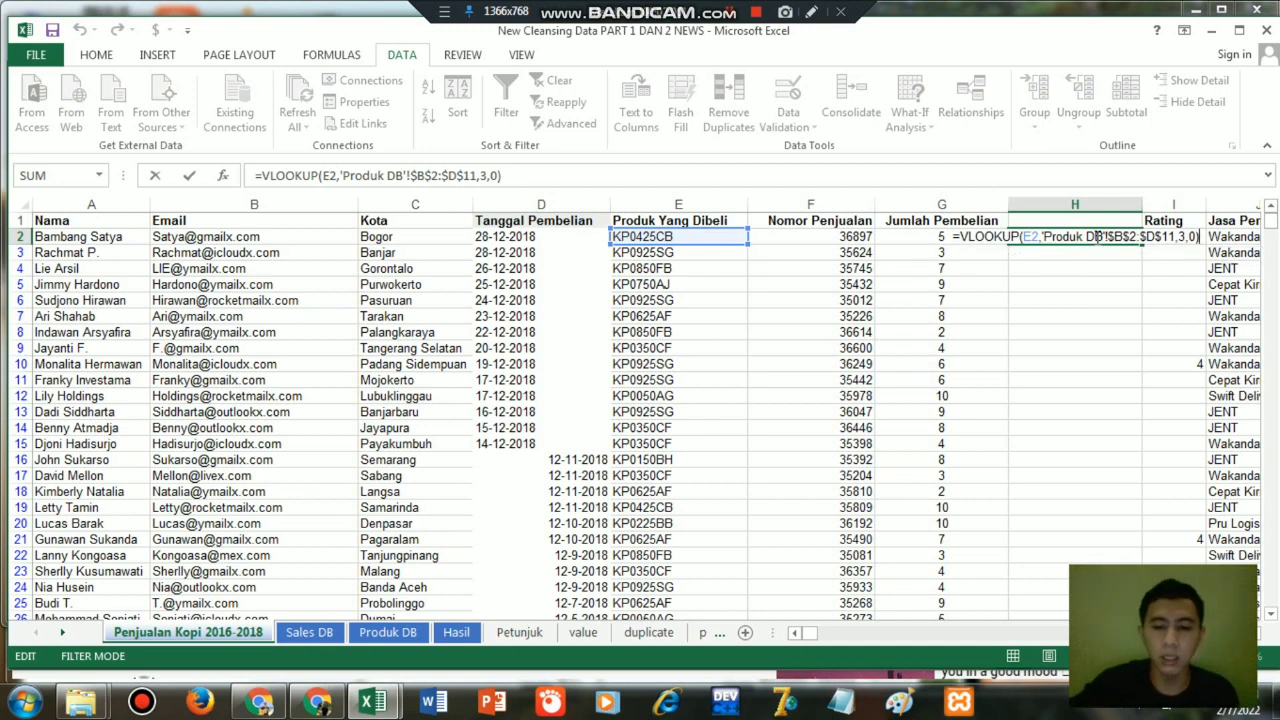
{"action": "type", "text": "*"}
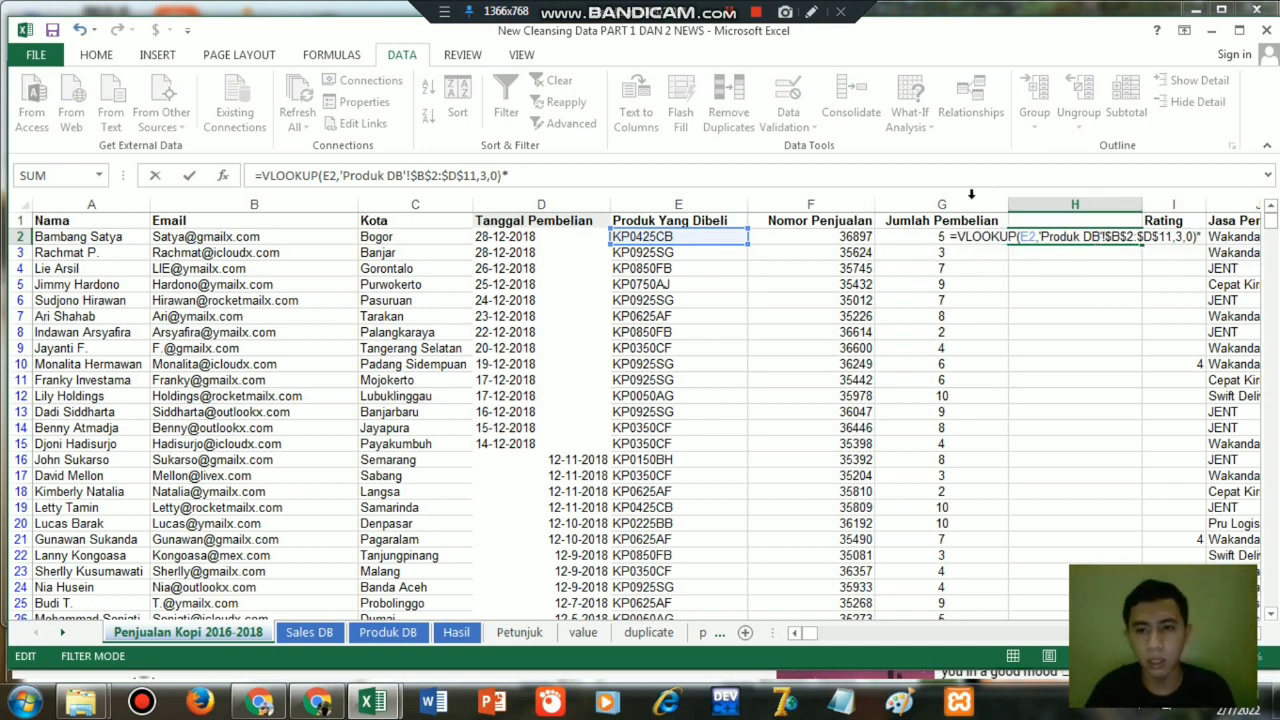
{"action": "left_click", "coordinate": [931, 238]}
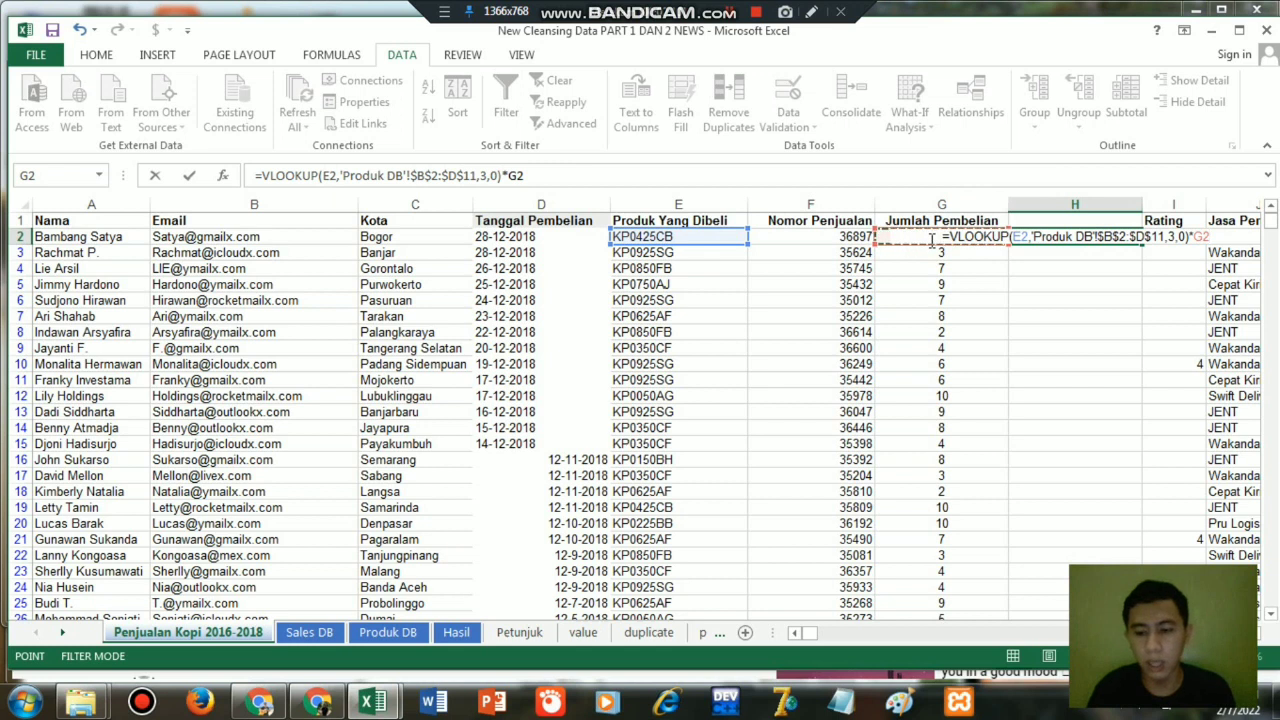
{"action": "key", "text": "Return"}
Fill the H2 formula down column H to the end of the data and enter the header Total in H1.
{"action": "left_click", "coordinate": [1113, 236]}
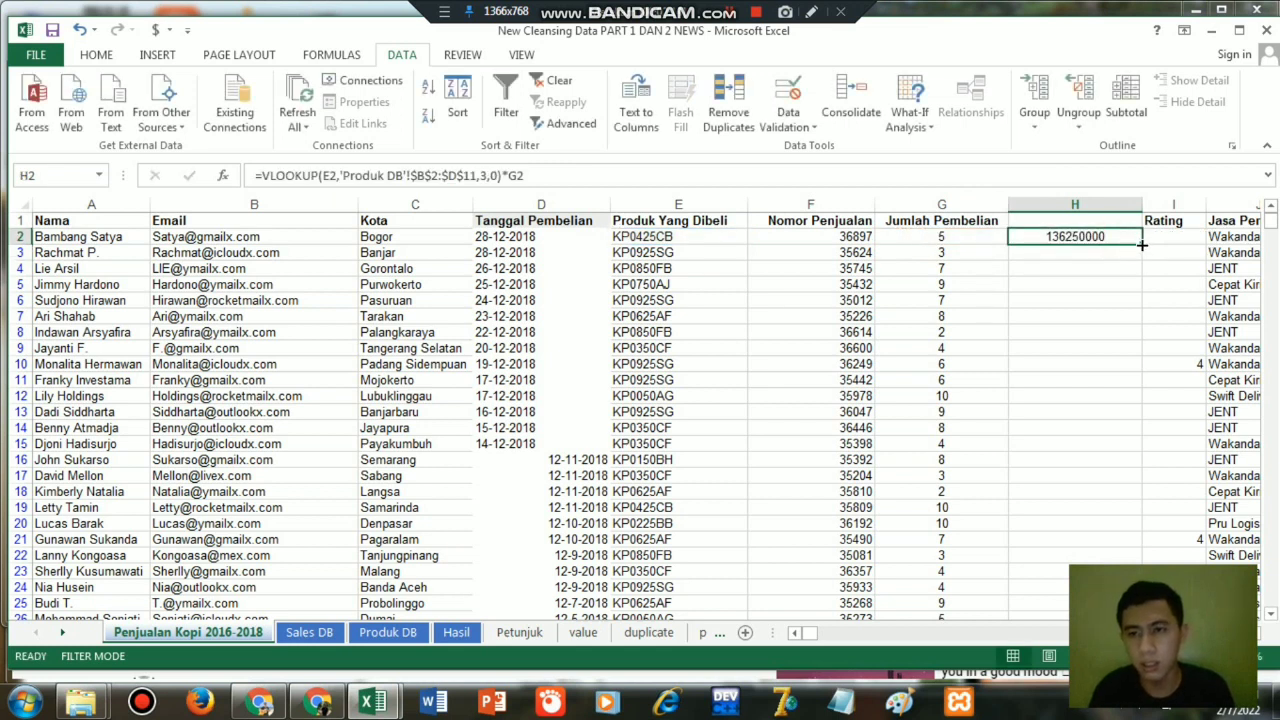
{"action": "double_click", "coordinate": [1141, 244]}
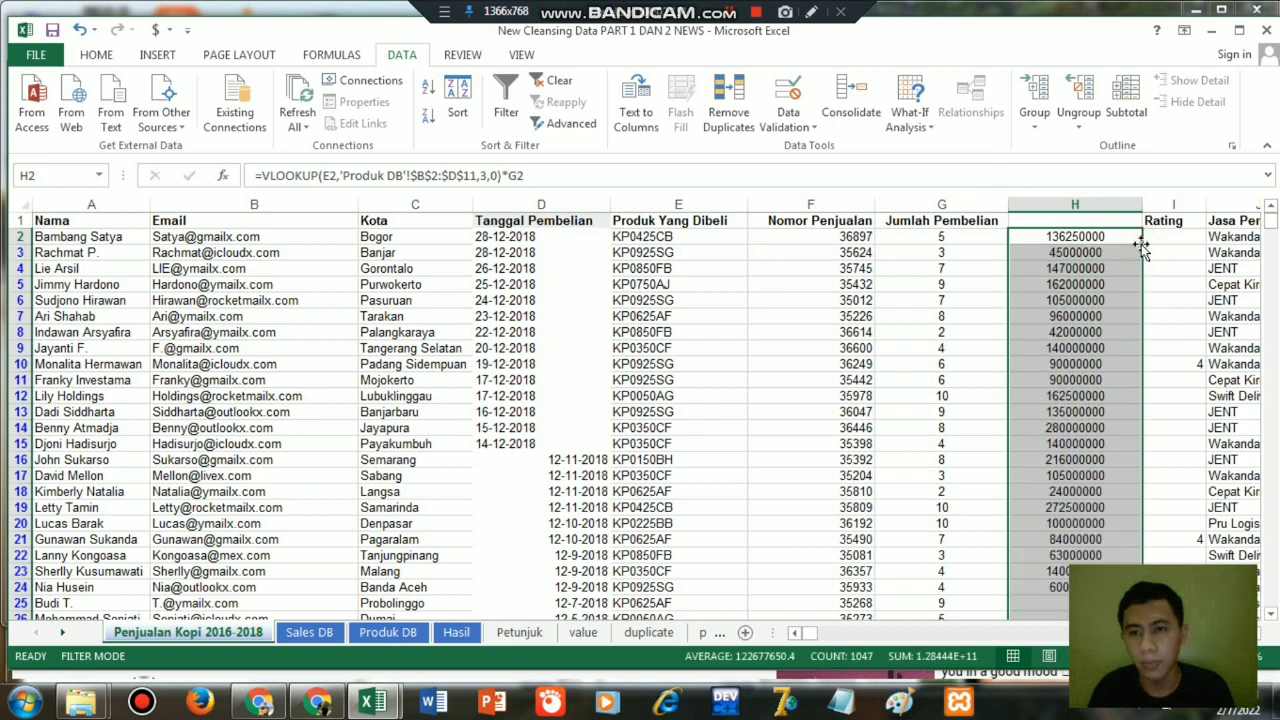
{"action": "left_click", "coordinate": [1069, 222]}
{"action": "type", "text": "Total"}
{"action": "key", "text": "Return"}
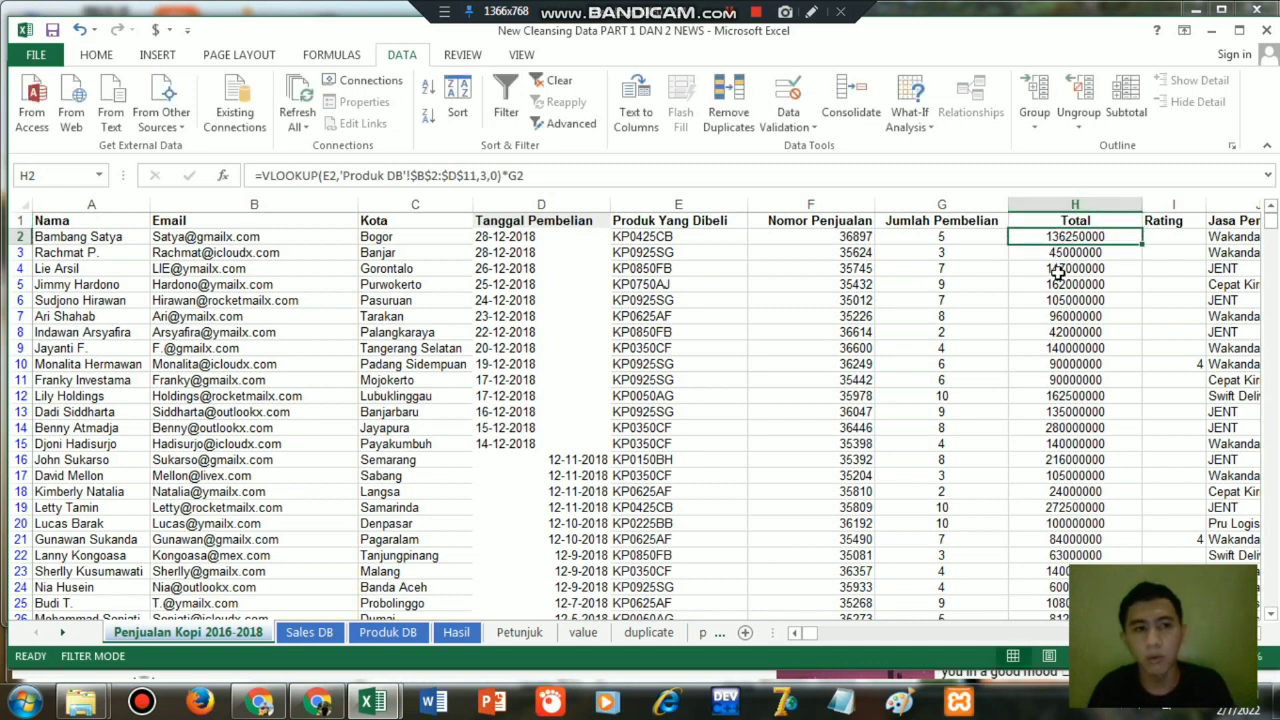
Replace the formulas in the Total column H with their values by copying the column and pasting values over it.
{"action": "left_click", "coordinate": [1064, 199]}
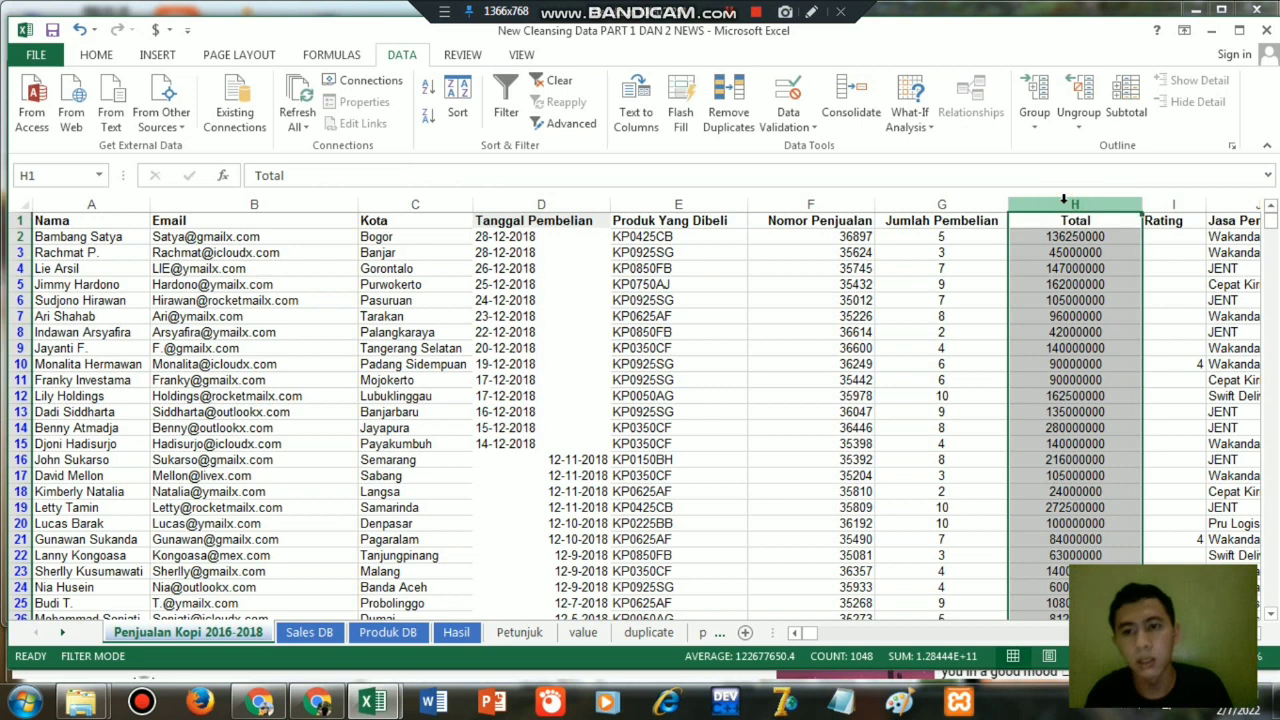
{"action": "key", "text": "ctrl+c"}
{"action": "right_click", "coordinate": [1062, 306]}
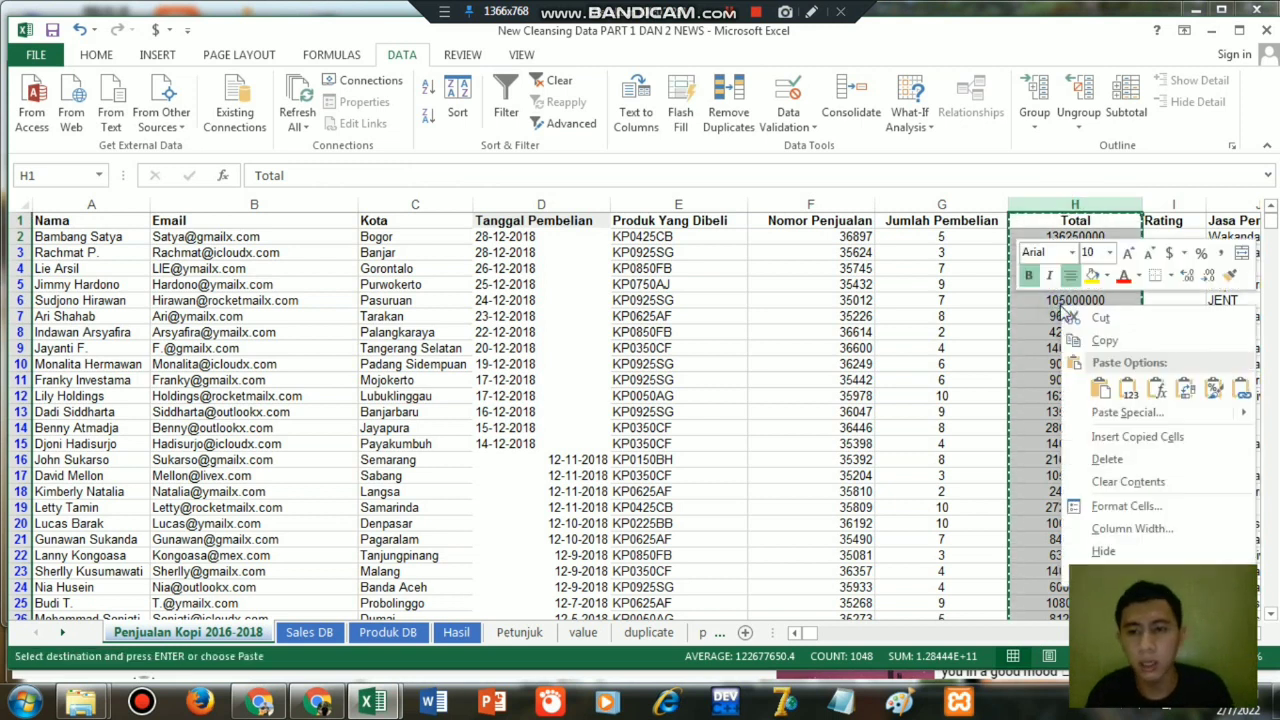
{"action": "left_click", "coordinate": [1128, 412]}
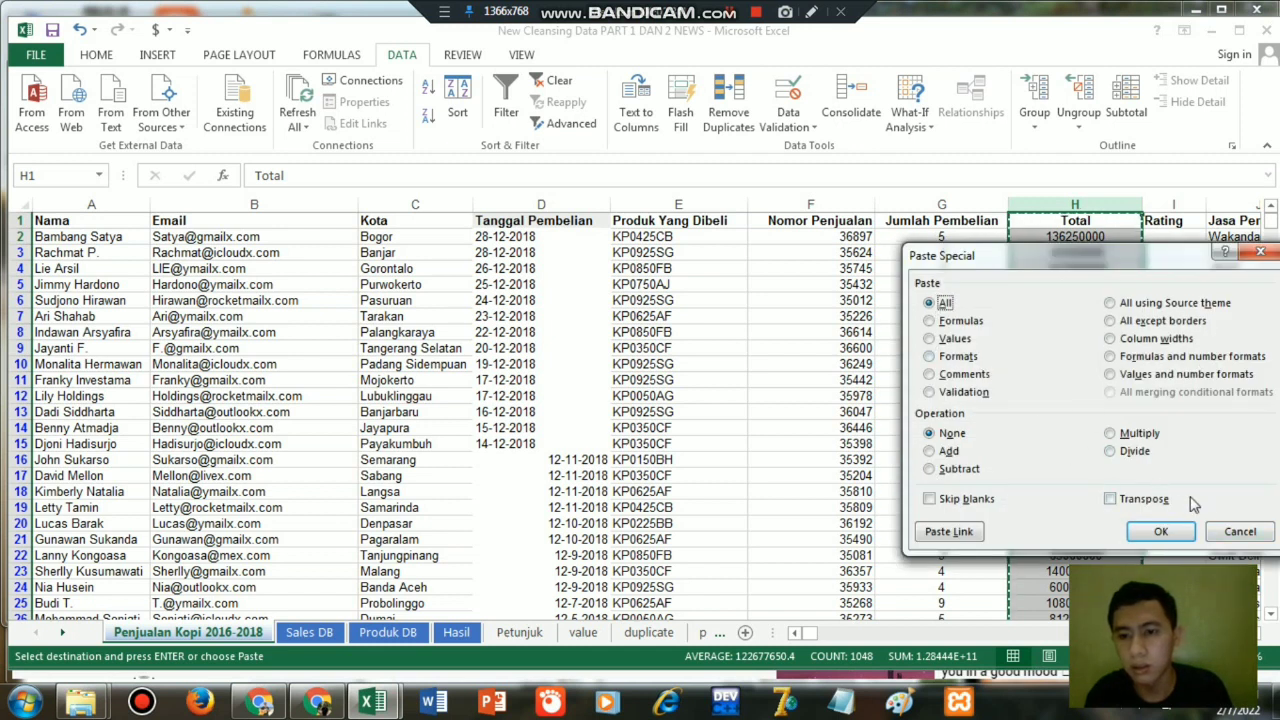
{"action": "left_click", "coordinate": [1238, 530]}
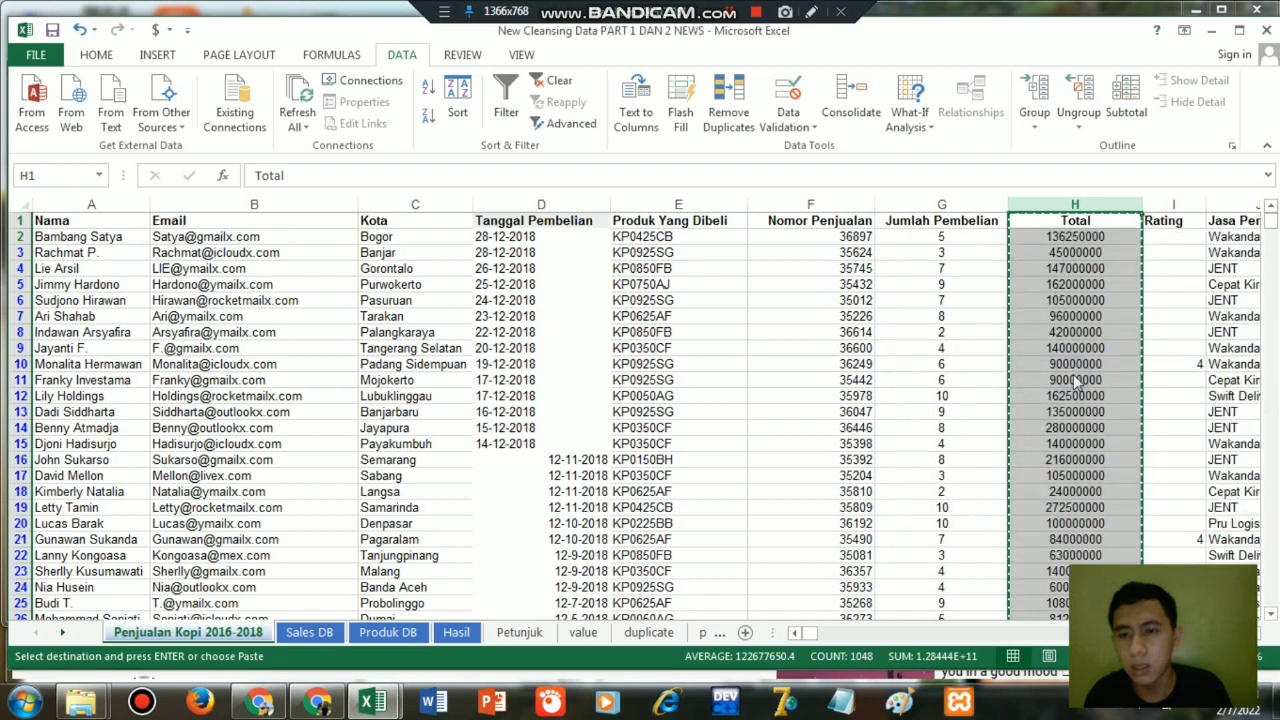
{"action": "right_click", "coordinate": [1077, 381]}
{"action": "left_click", "coordinate": [1141, 464]}
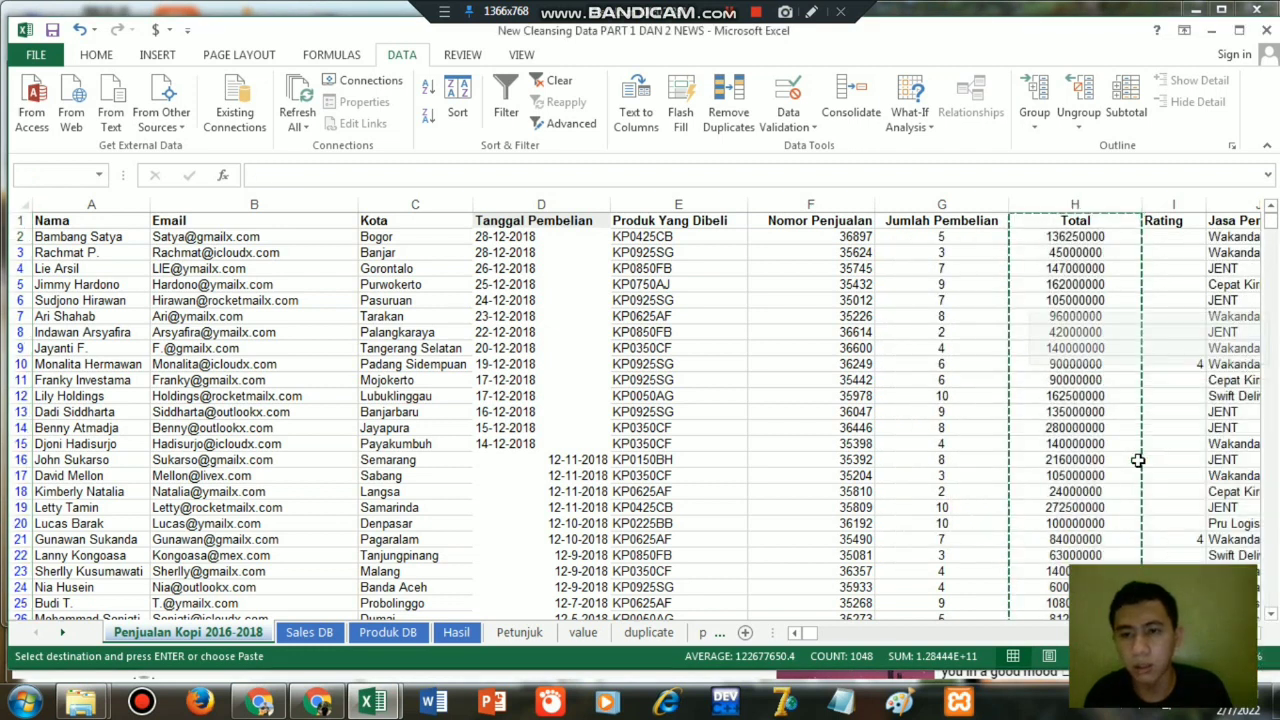
{"action": "left_click", "coordinate": [1057, 252]}
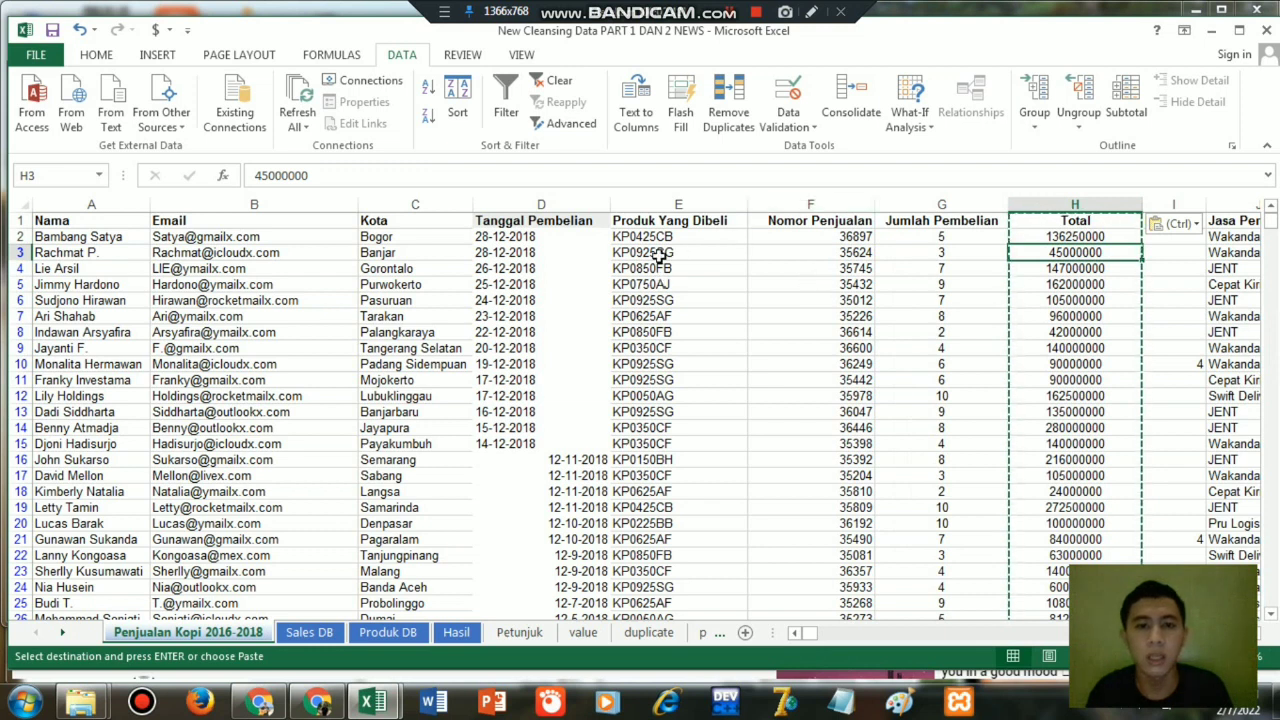
Check the product names on the Produk DB sheet, and insert an empty column before Nomor Penjualan on the sales sheet.
{"action": "left_click", "coordinate": [410, 632]}
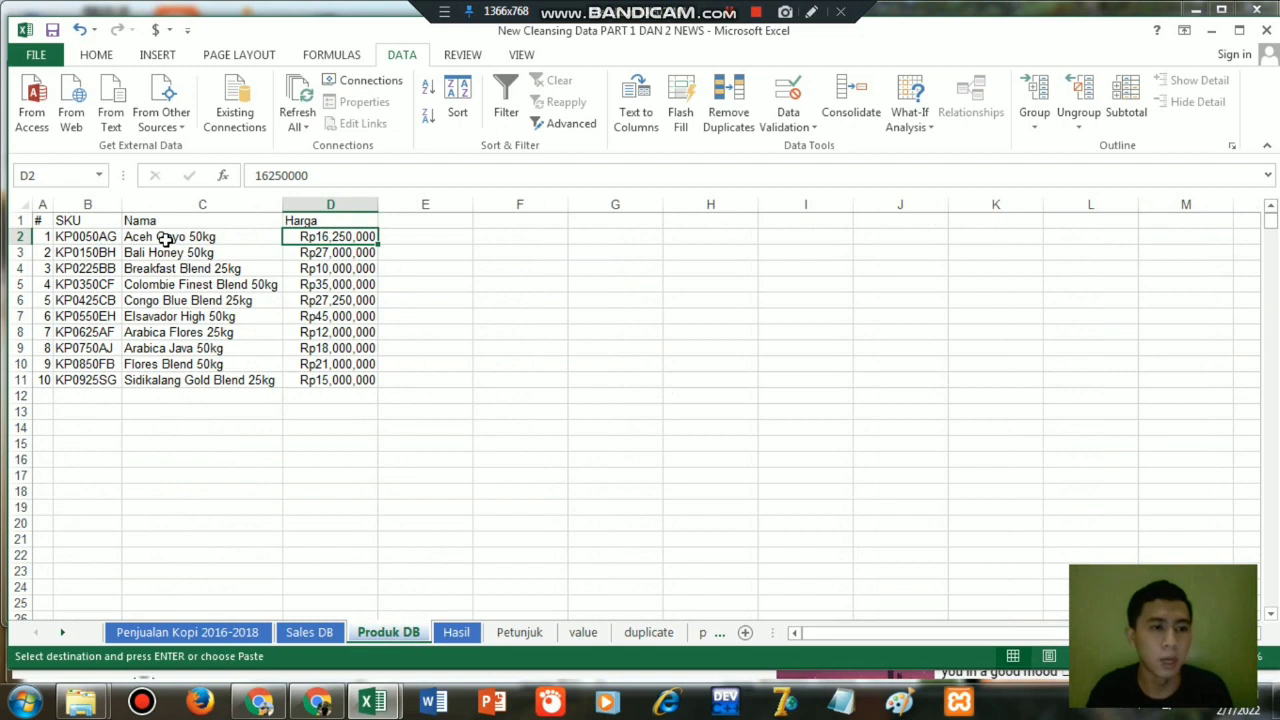
{"action": "left_click", "coordinate": [187, 632]}
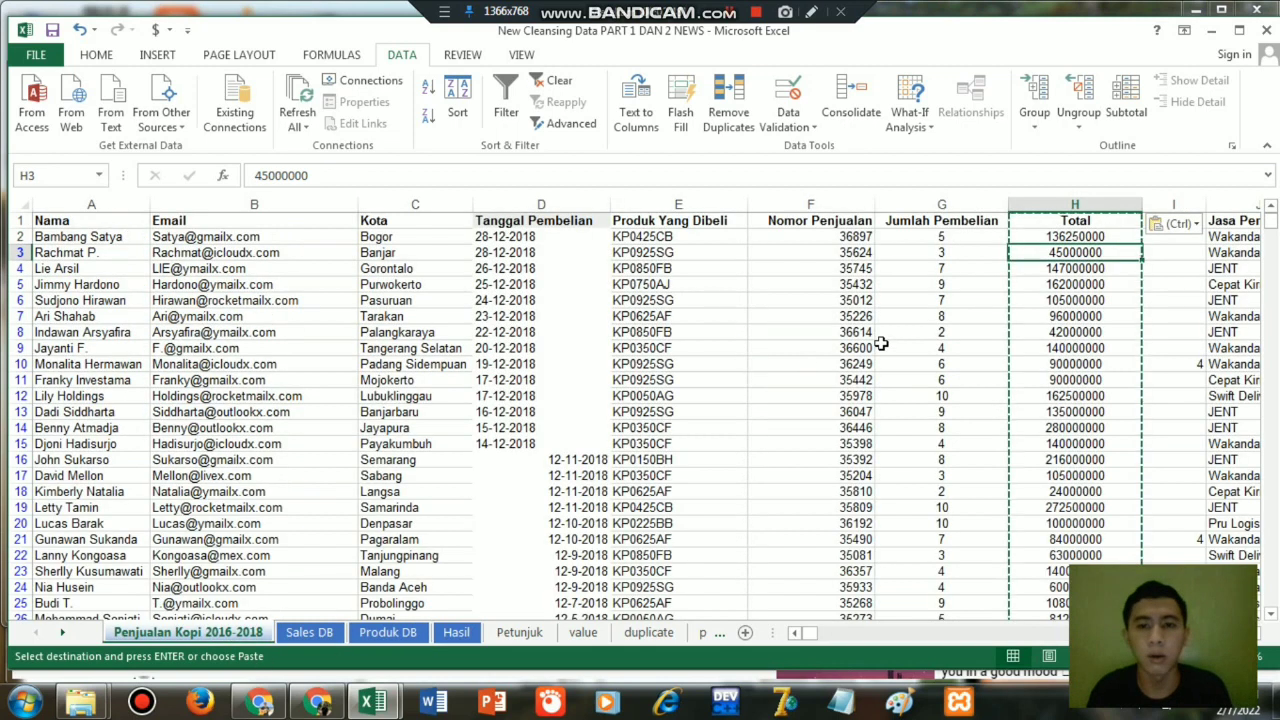
{"action": "left_click", "coordinate": [829, 205]}
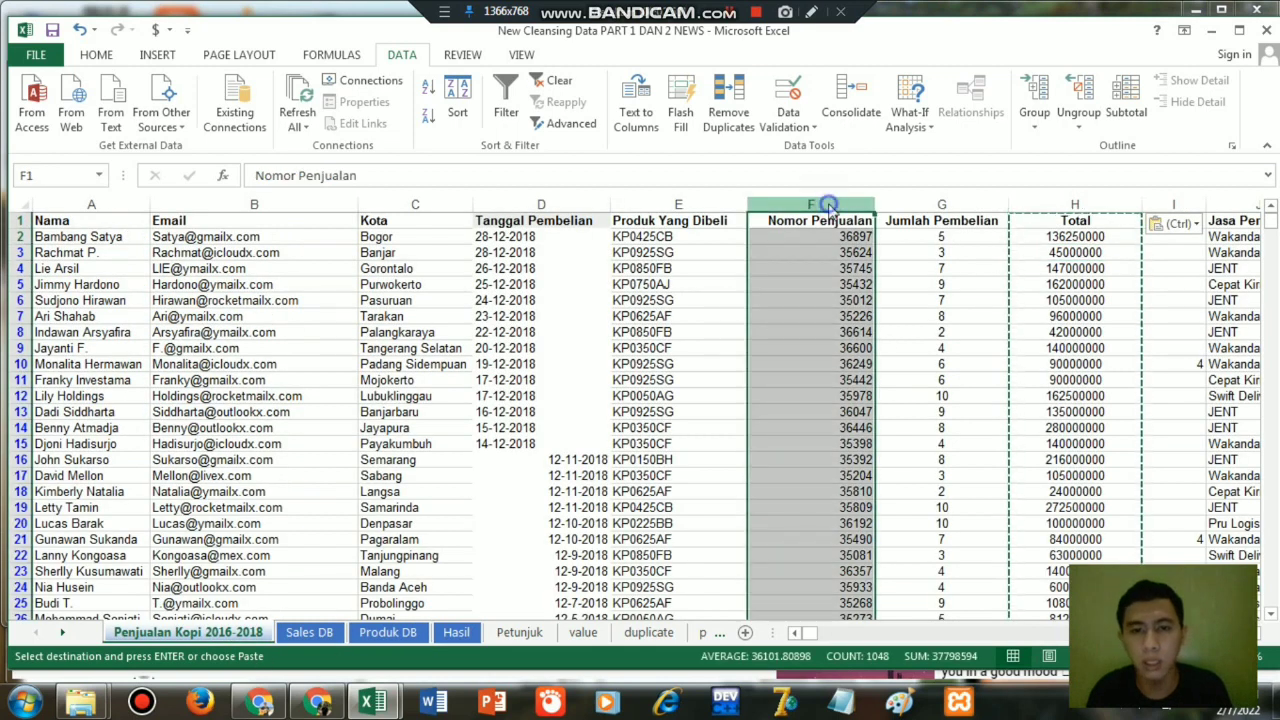
{"action": "right_click", "coordinate": [829, 206]}
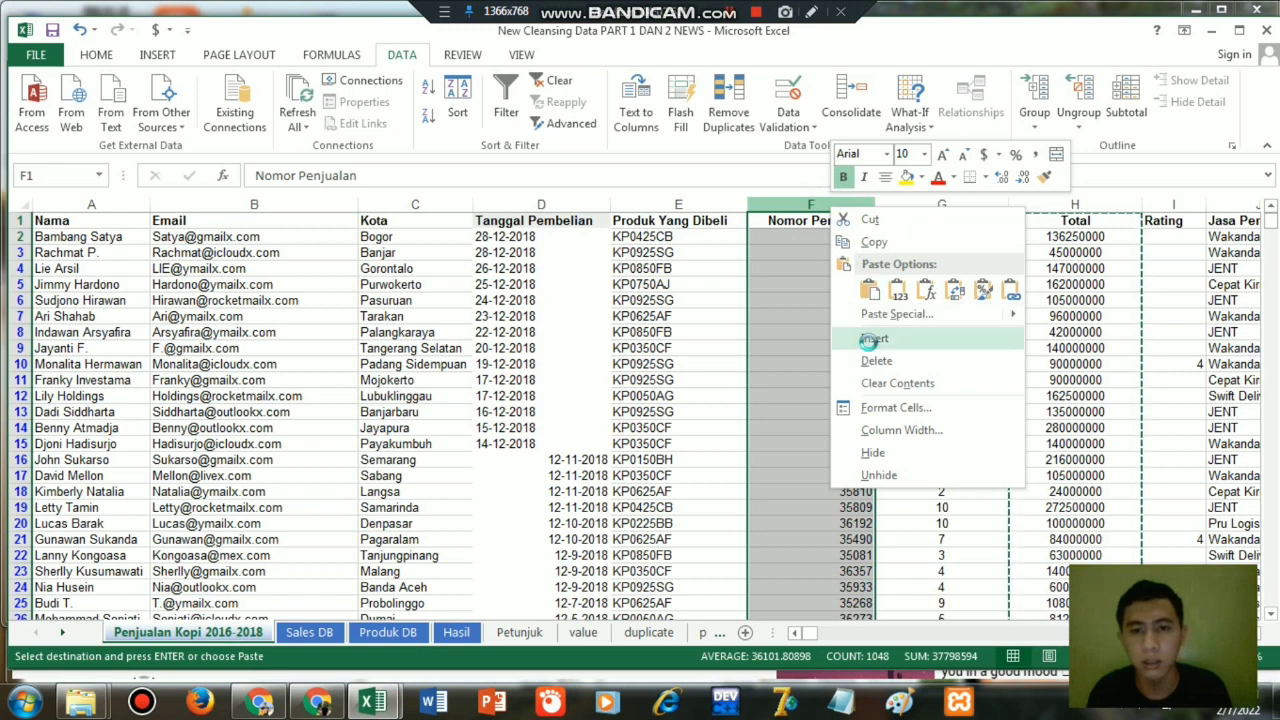
{"action": "left_click", "coordinate": [873, 340]}
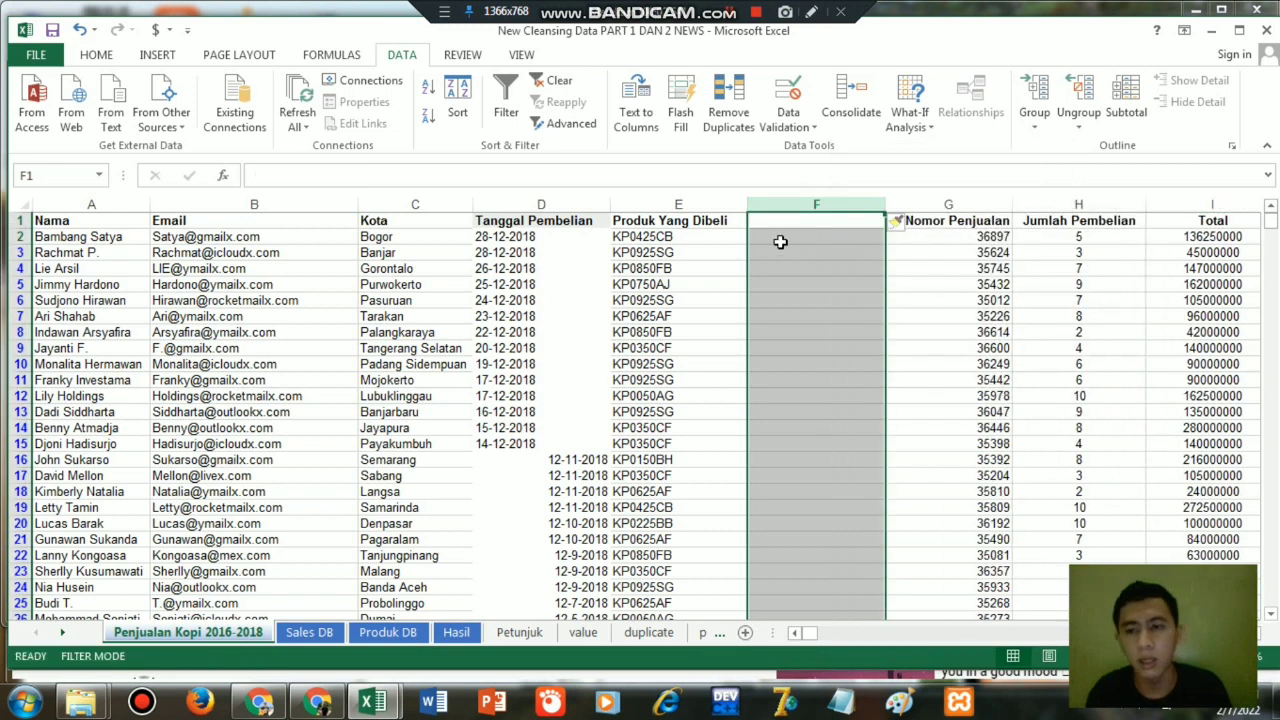
Look up the product's name in F2 with =VLOOKUP(E2,'Produk DB'!$B$2:$D$11,2,0).
{"action": "left_click", "coordinate": [780, 241]}
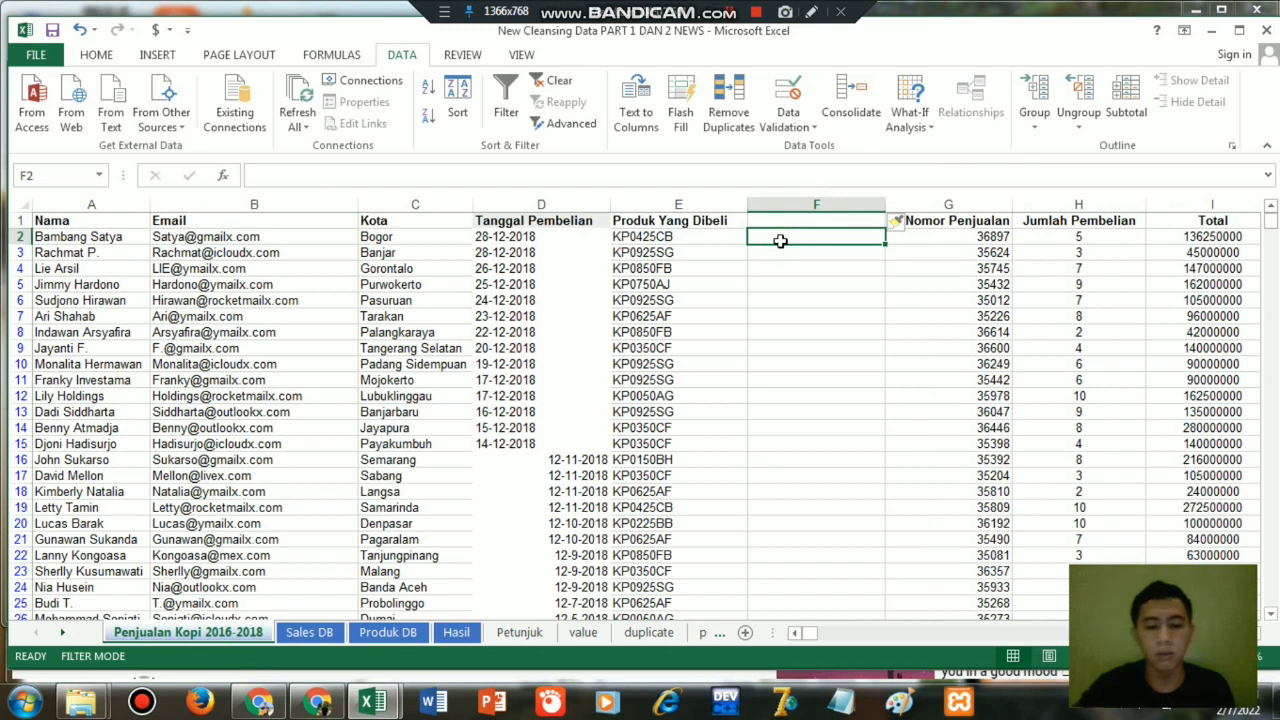
{"action": "type", "text": "=vl"}
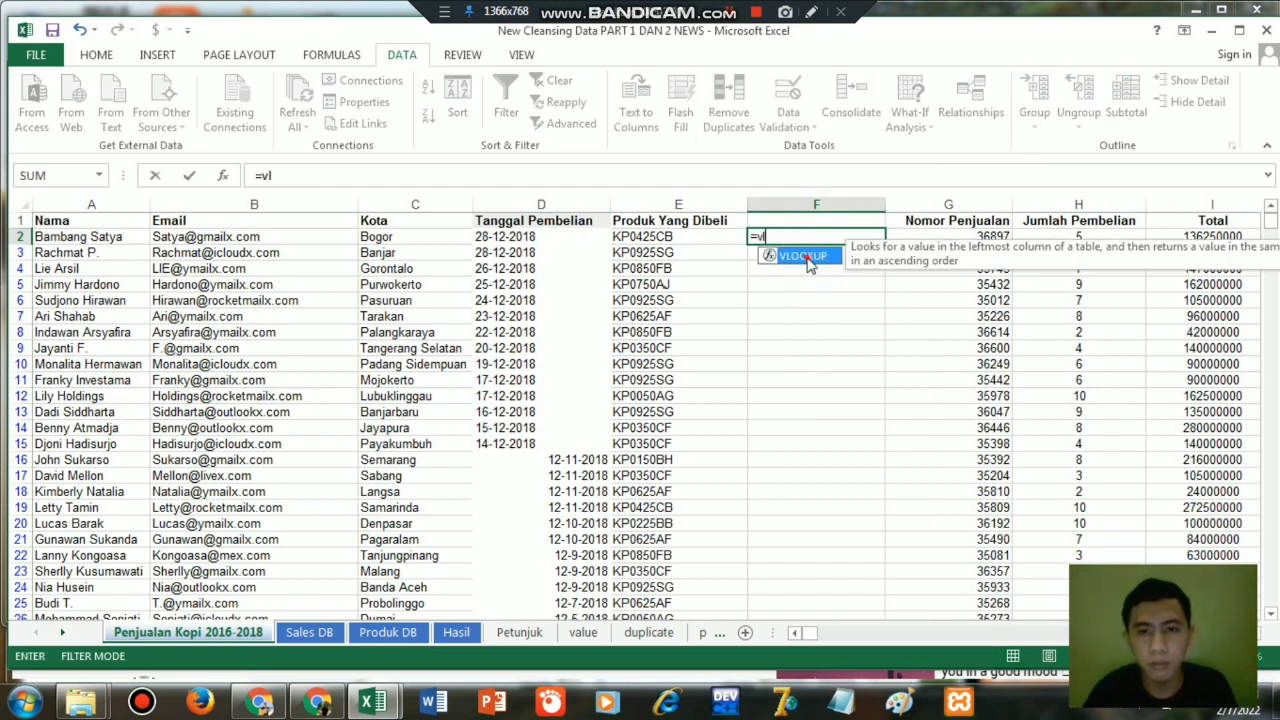
{"action": "double_click", "coordinate": [806, 256]}
{"action": "left_click", "coordinate": [672, 238]}
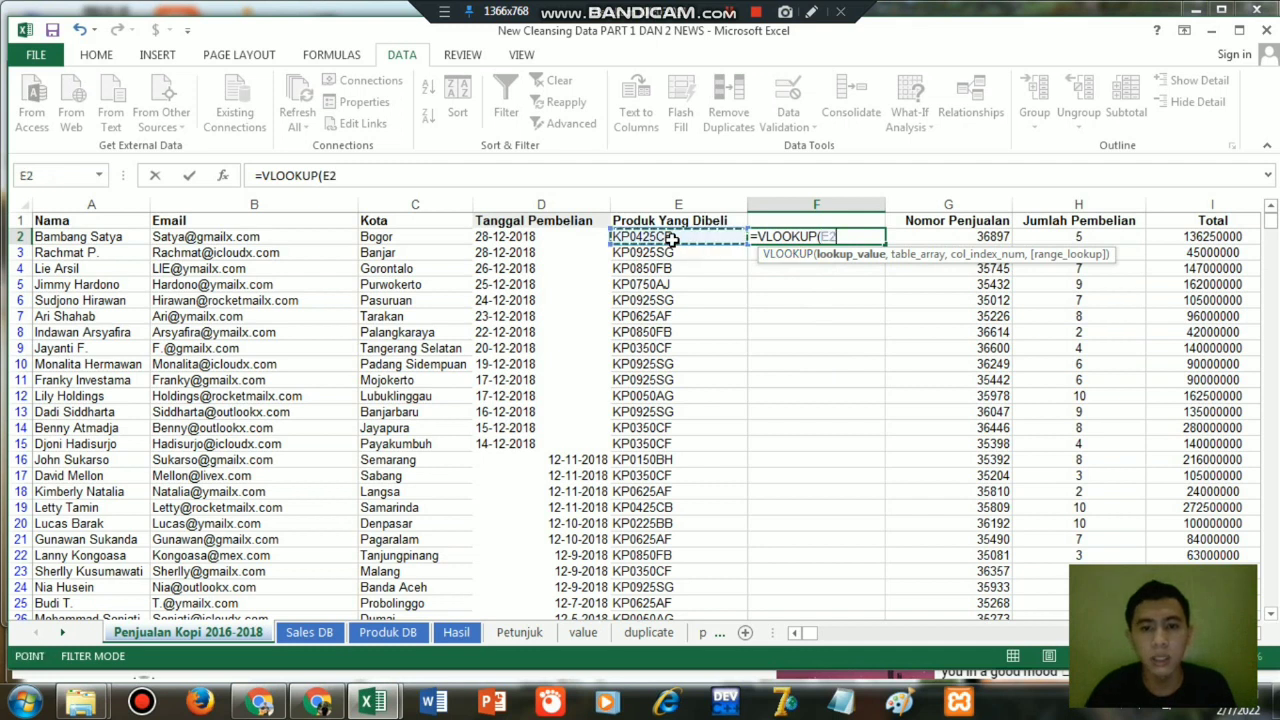
{"action": "type", "text": ","}
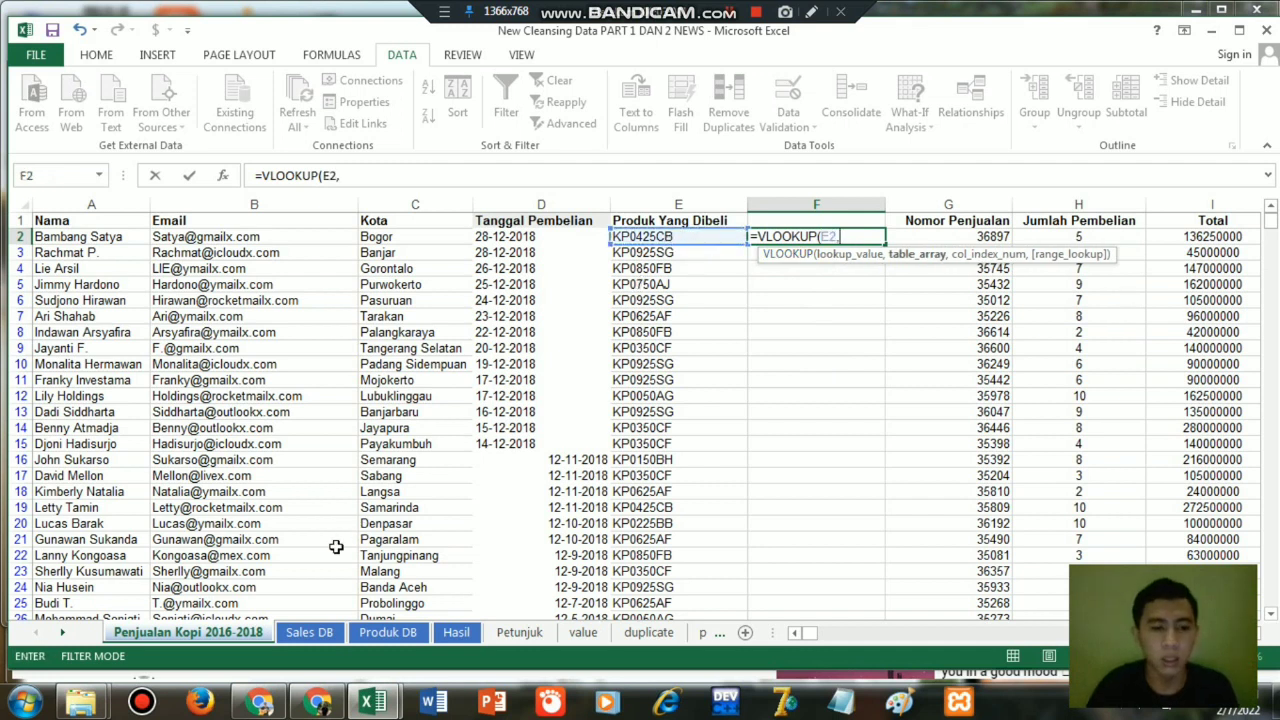
{"action": "left_click", "coordinate": [388, 633]}
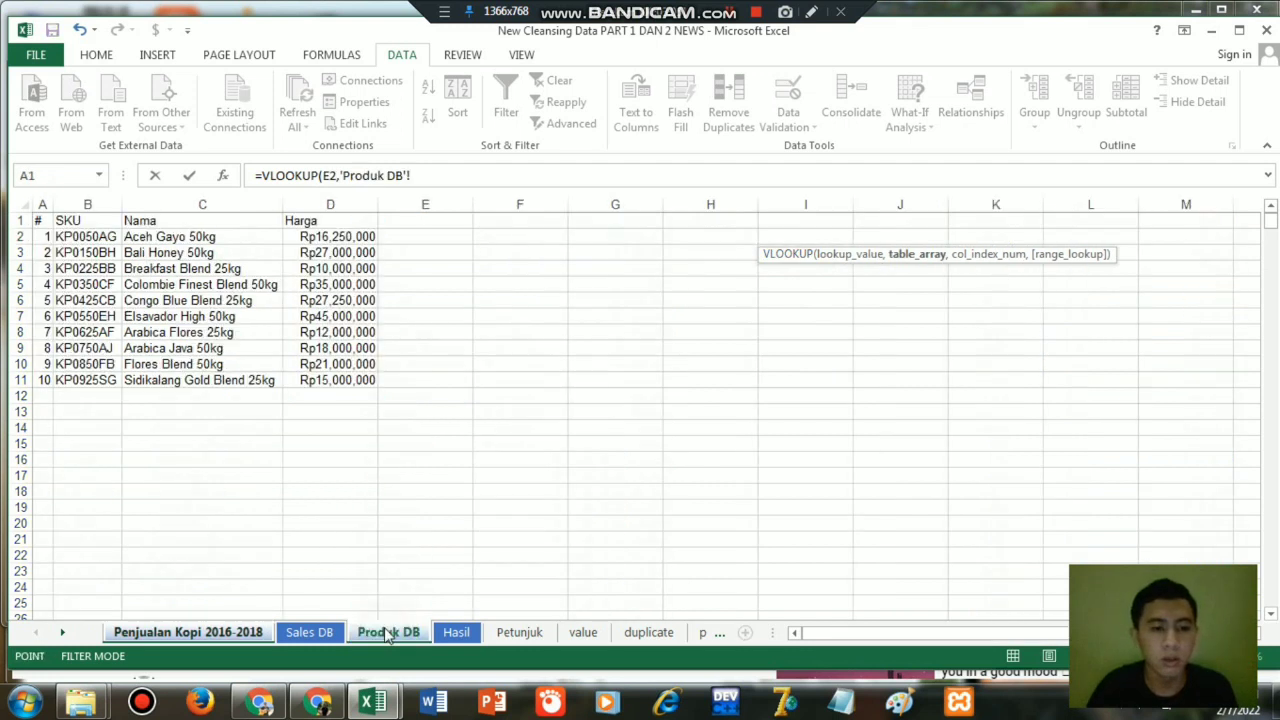
{"action": "left_click", "coordinate": [87, 237]}
{"action": "key", "text": "shift+Right"}
{"action": "key", "text": "shift+Right"}
{"action": "key", "text": "shift+Down"}
{"action": "key", "text": "shift+Down"}
{"action": "key", "text": "shift+Down"}
{"action": "key", "text": "shift+Down"}
{"action": "key", "text": "shift+Down"}
{"action": "key", "text": "shift+Down"}
{"action": "key", "text": "shift+Down"}
{"action": "key", "text": "shift+Down"}
{"action": "key", "text": "shift+Down"}
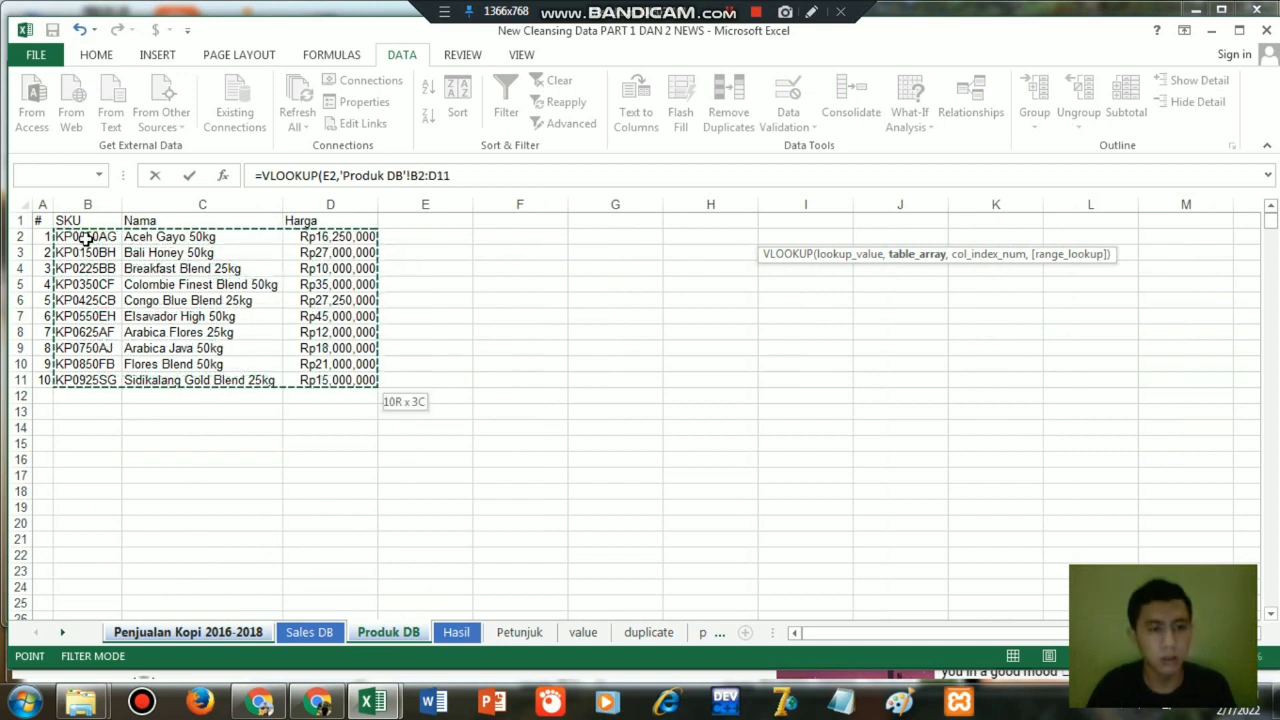
{"action": "key", "text": "F4"}
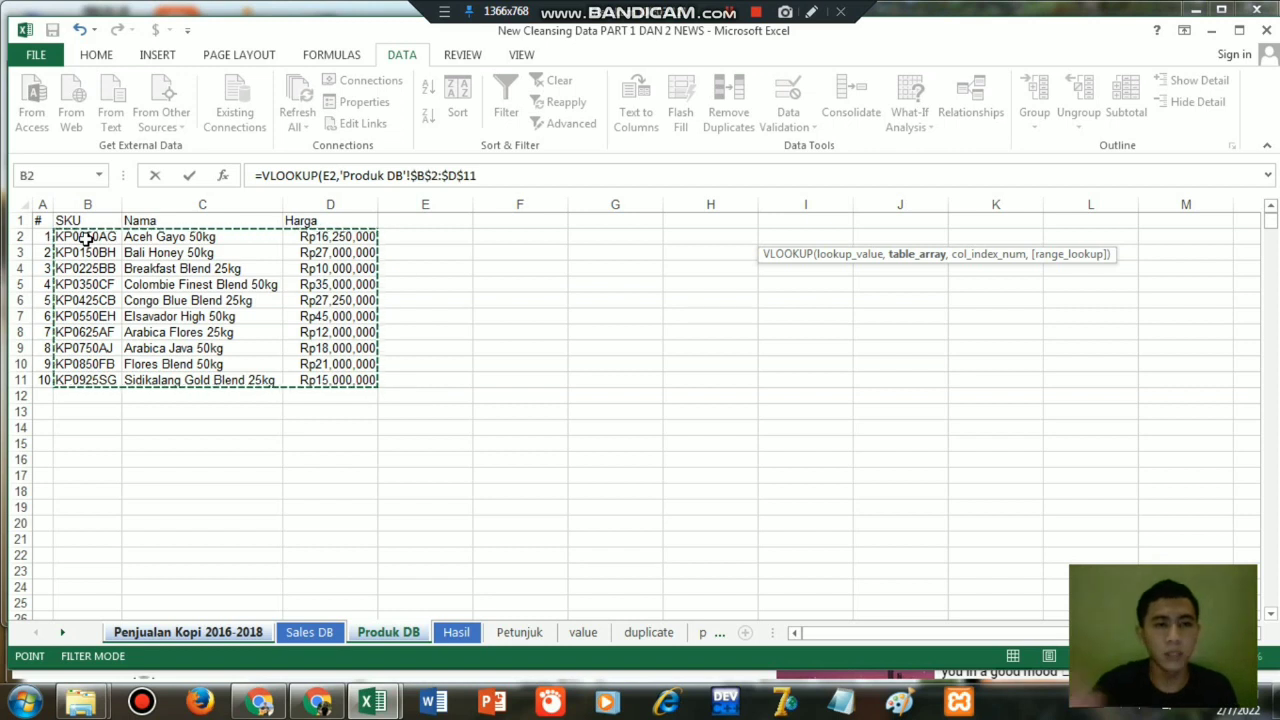
{"action": "type", "text": ",2"}
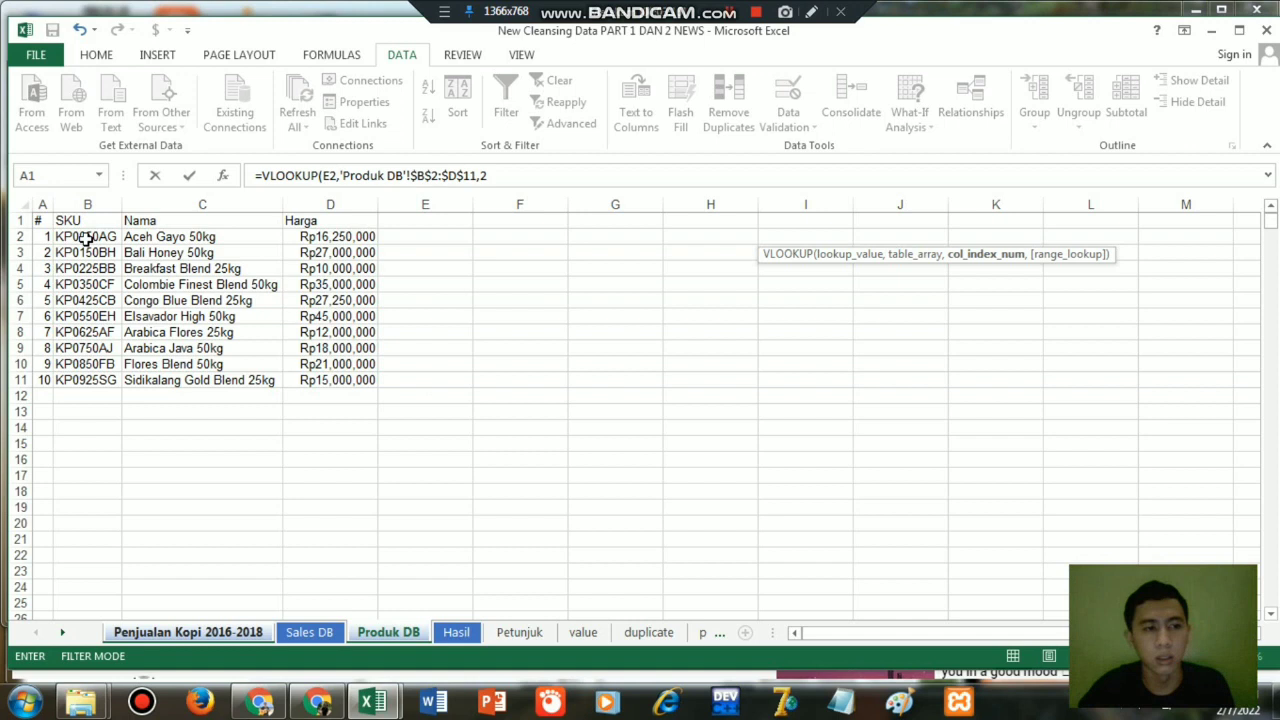
{"action": "type", "text": ",0)"}
{"action": "key", "text": "Return"}
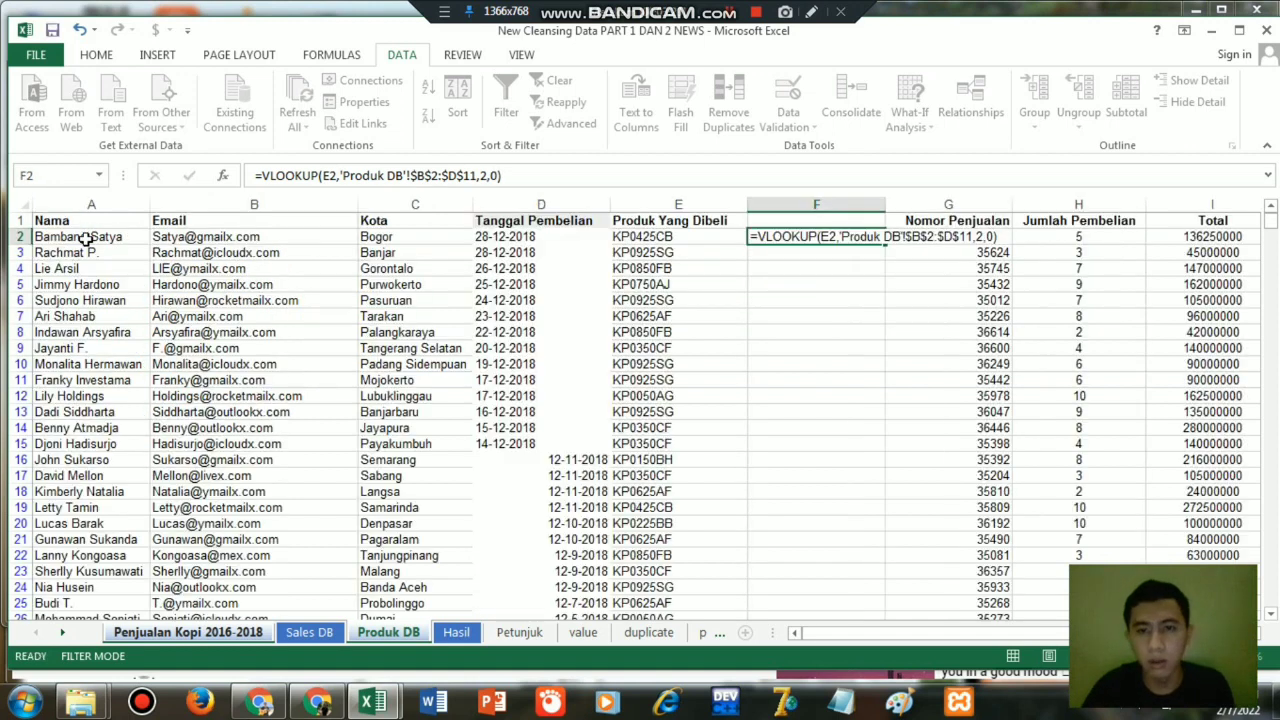
Fill the F2 product name lookup down column F to the end of the data and widen the column to fit the names.
{"action": "left_click_drag", "start_coordinate": [886, 204], "coordinate": [897, 210]}
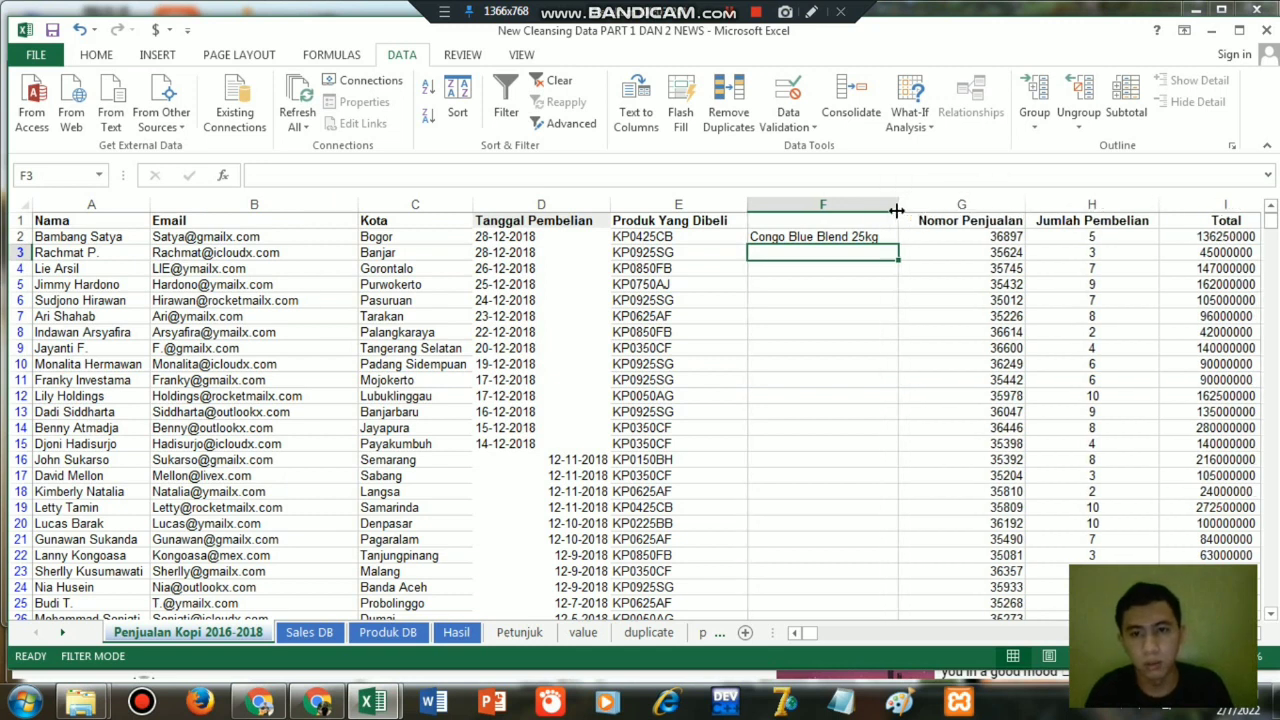
{"action": "left_click", "coordinate": [857, 238]}
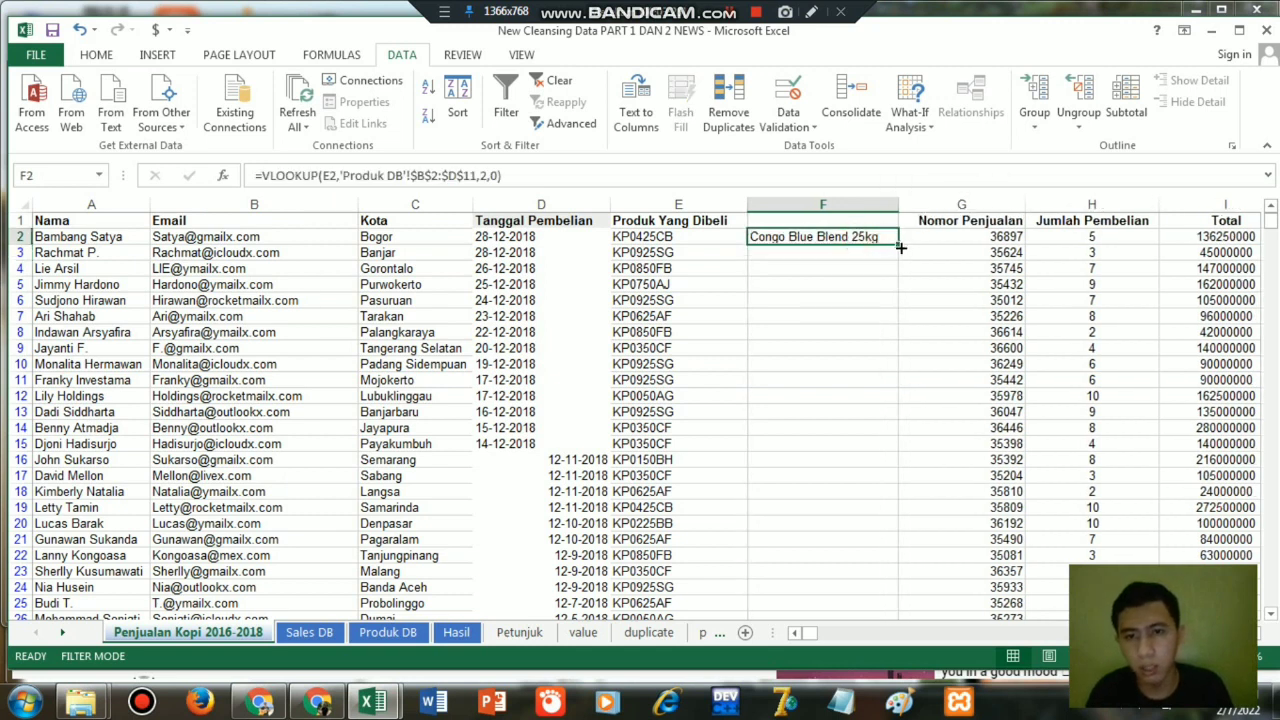
{"action": "double_click", "coordinate": [898, 242]}
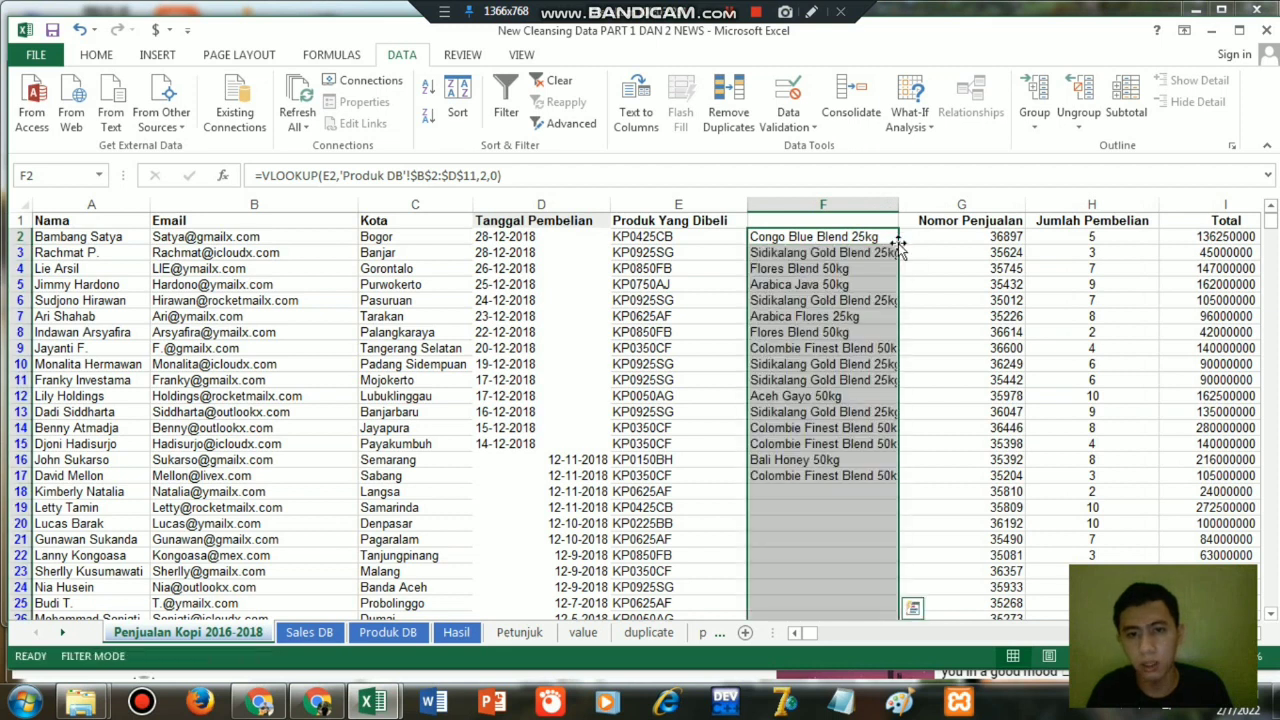
{"action": "left_click_drag", "start_coordinate": [898, 206], "coordinate": [913, 210]}
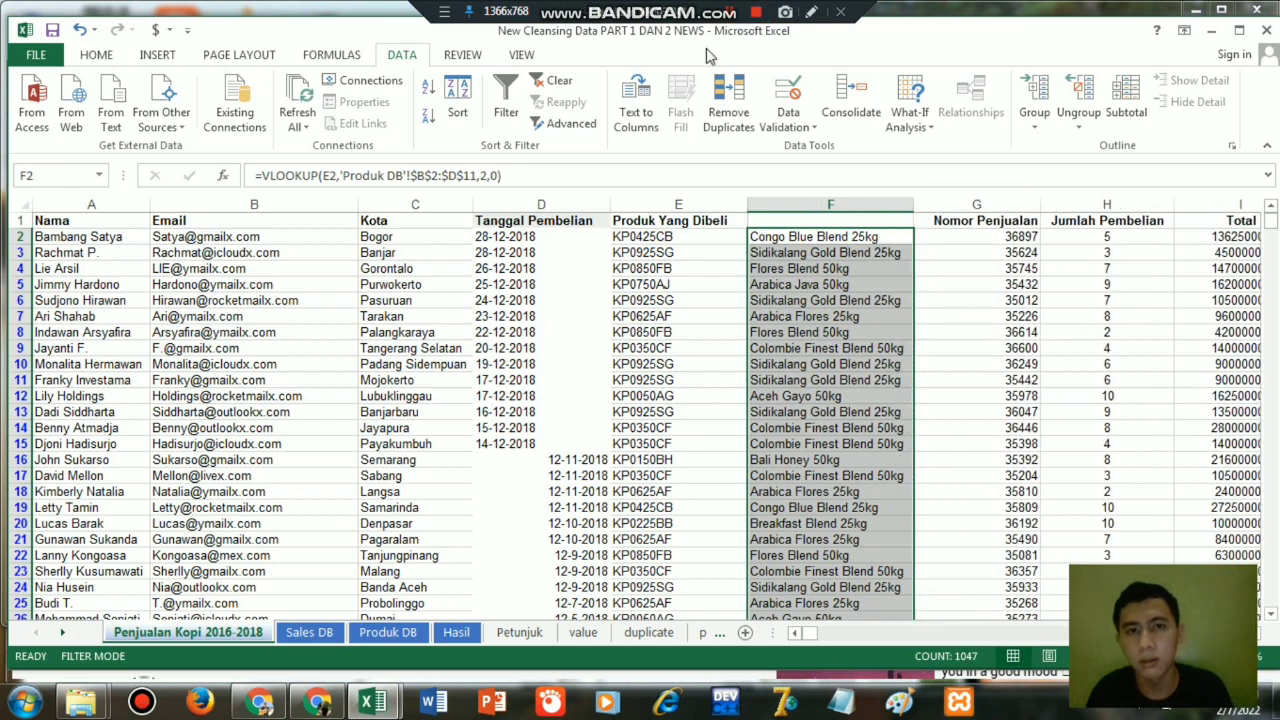
Enter the header Produk in F1.
{"action": "left_click", "coordinate": [872, 114]}
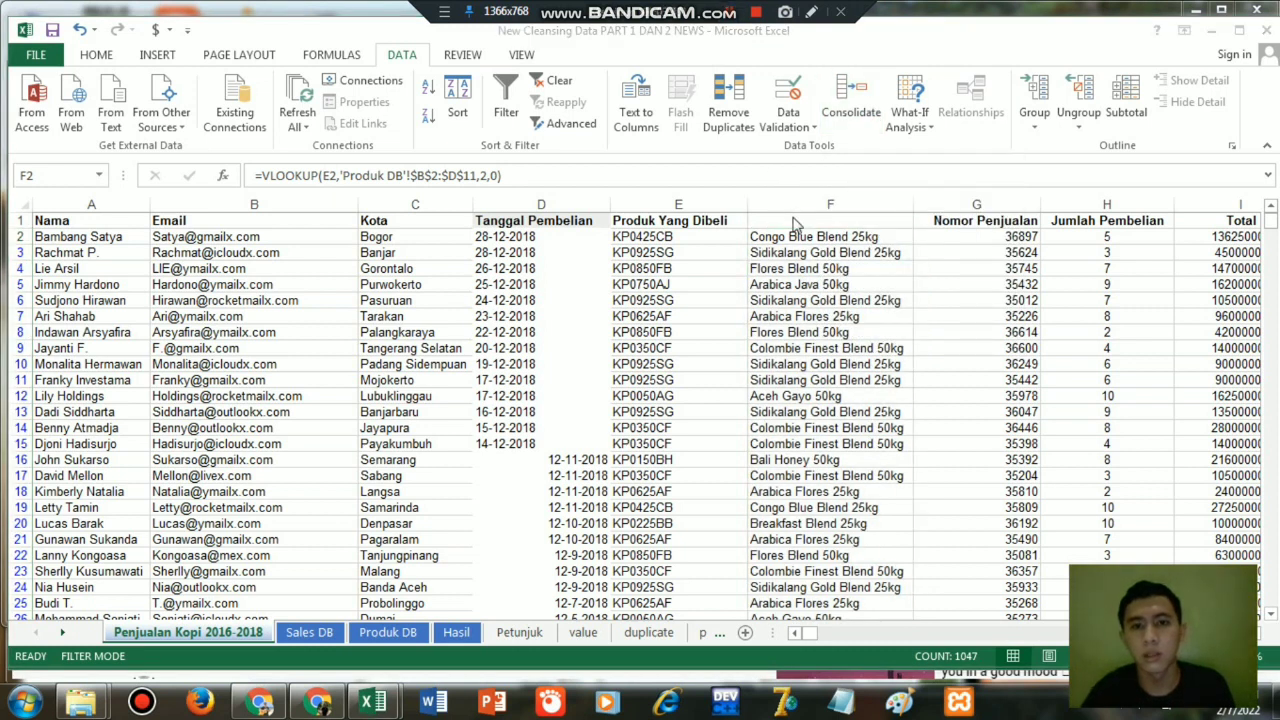
{"action": "left_click", "coordinate": [793, 208]}
{"action": "left_click", "coordinate": [792, 218]}
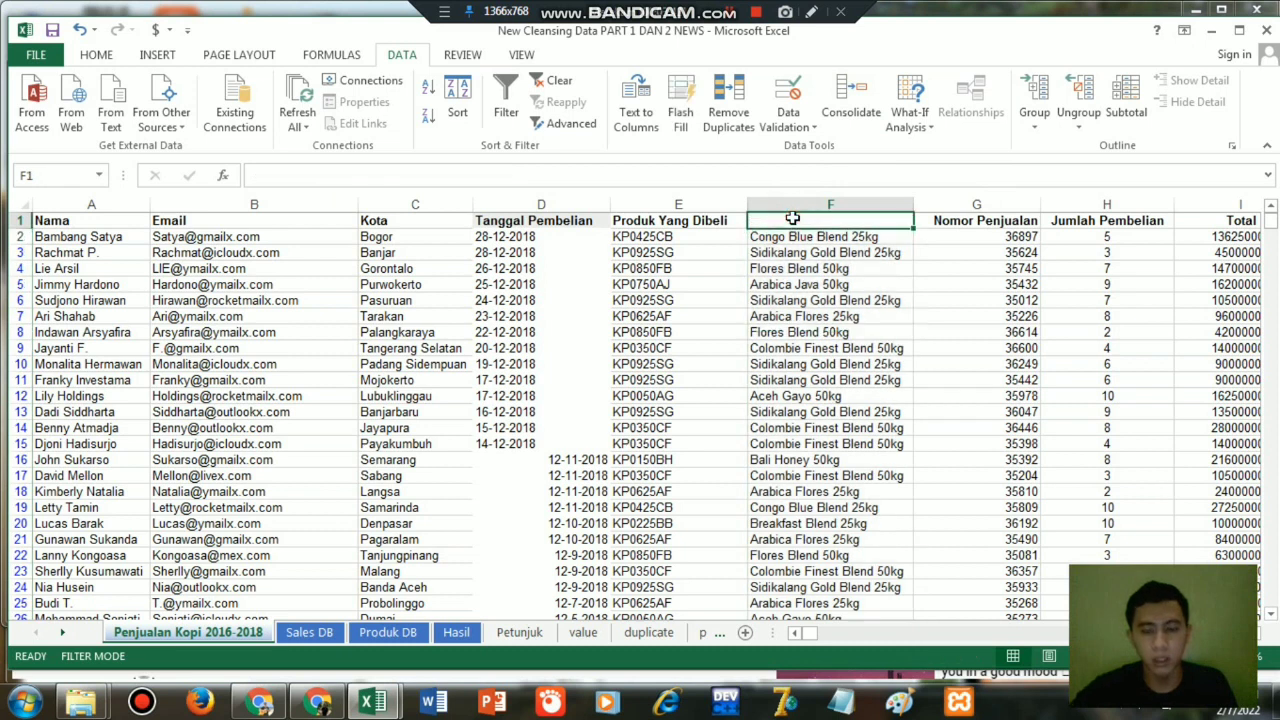
{"action": "type", "text": "Prody"}
{"action": "key", "text": "BackSpace"}
{"action": "type", "text": "uk"}
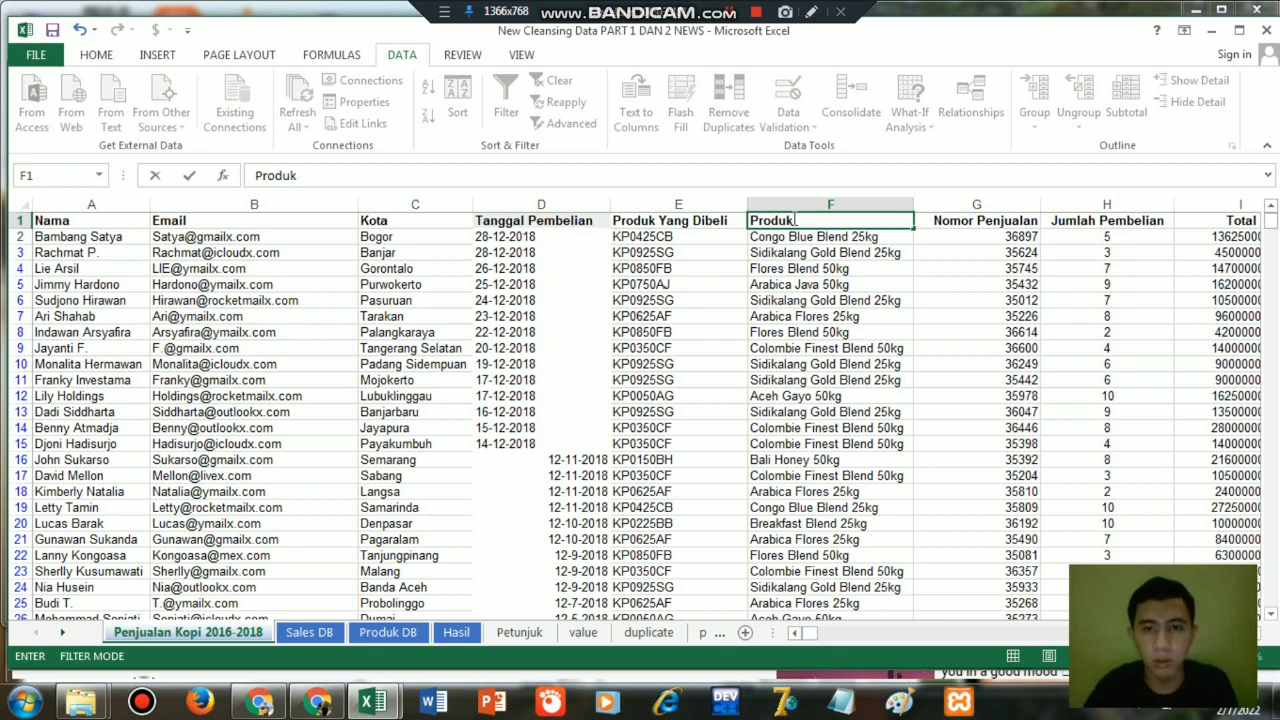
{"action": "key", "text": "Return"}
{"action": "key", "text": "Down"}
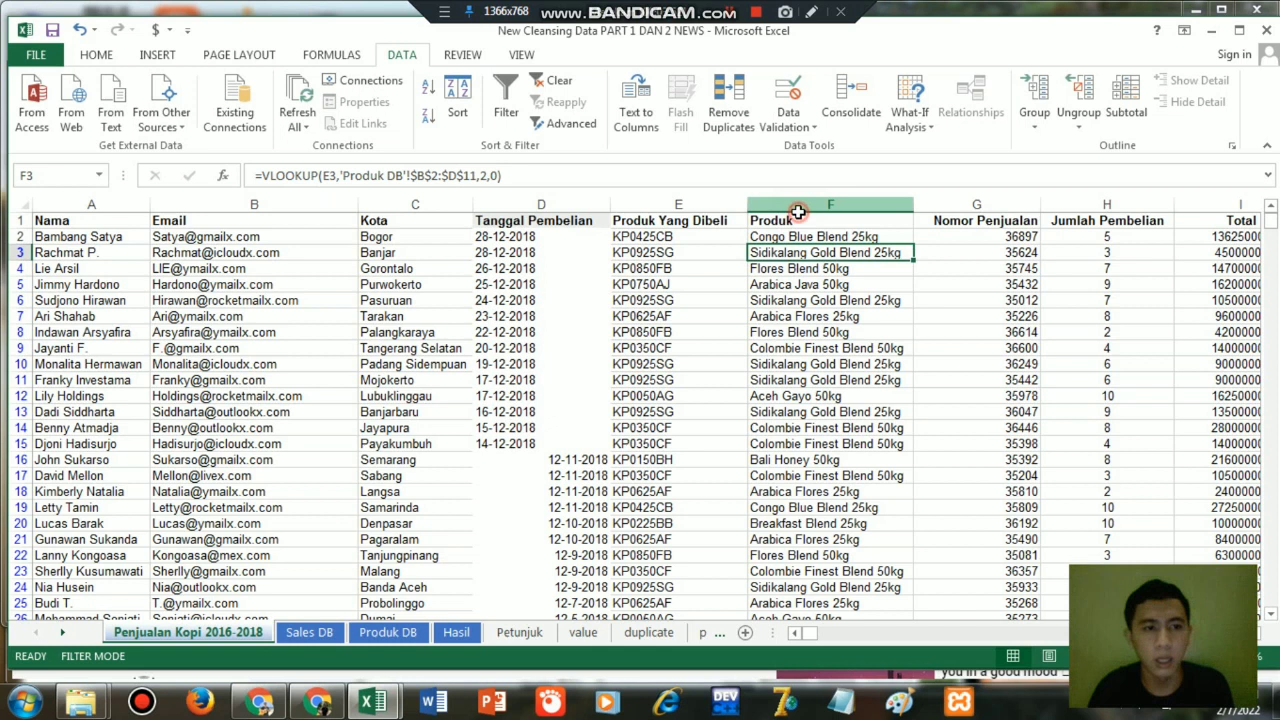
Replace the lookup formulas in the Produk column F with their values by copying the column and pasting values over it.
{"action": "left_click", "coordinate": [798, 206]}
{"action": "key", "text": "ctrl+c"}
{"action": "right_click", "coordinate": [795, 274]}
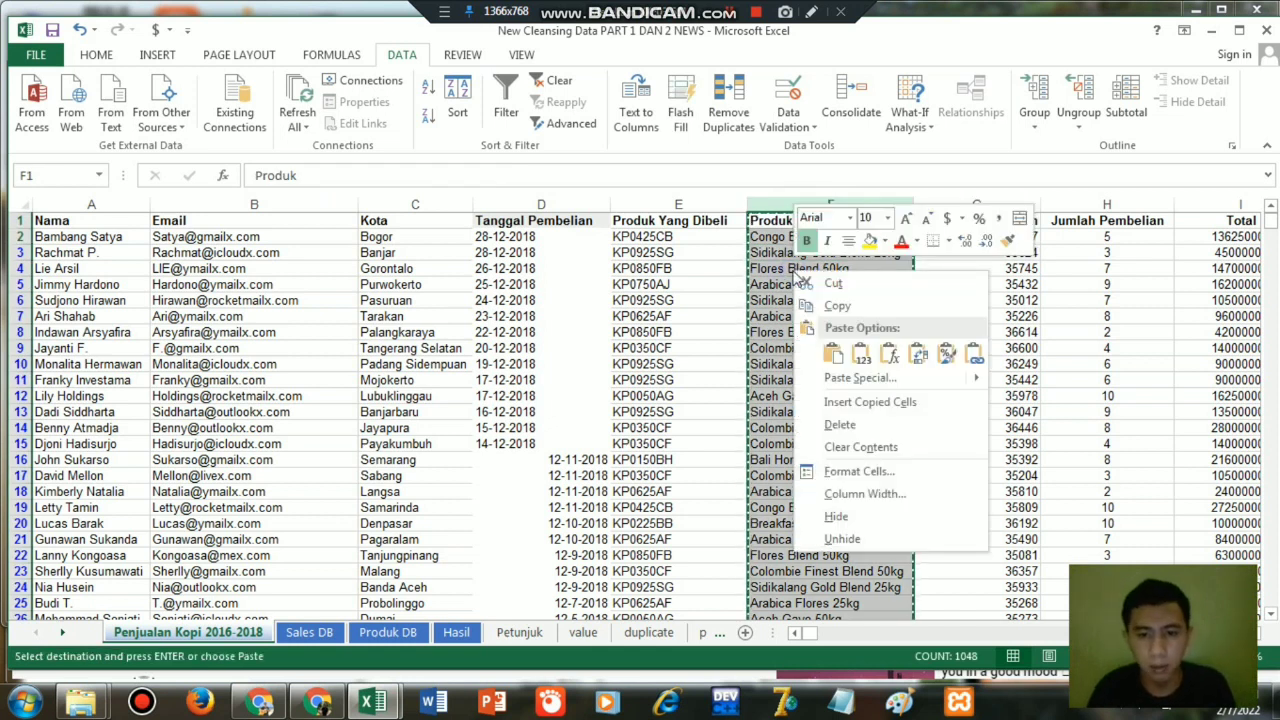
{"action": "left_click", "coordinate": [860, 354]}
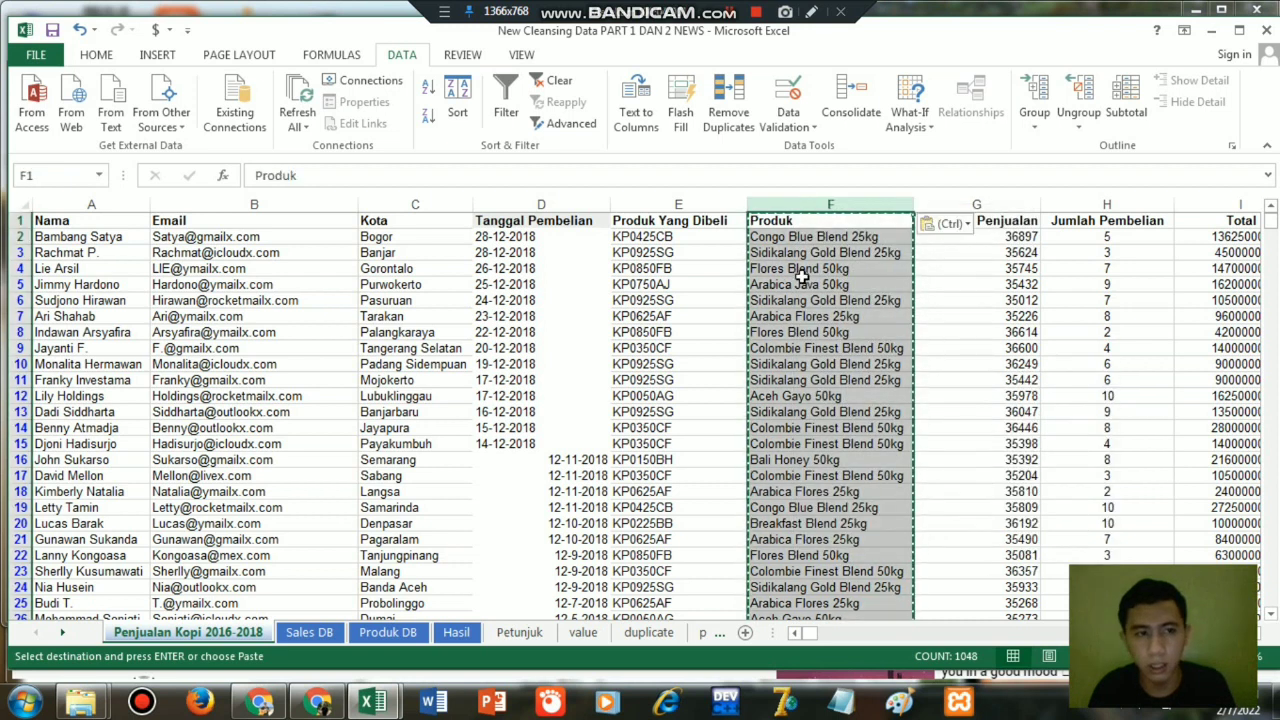
{"action": "left_click", "coordinate": [800, 272]}
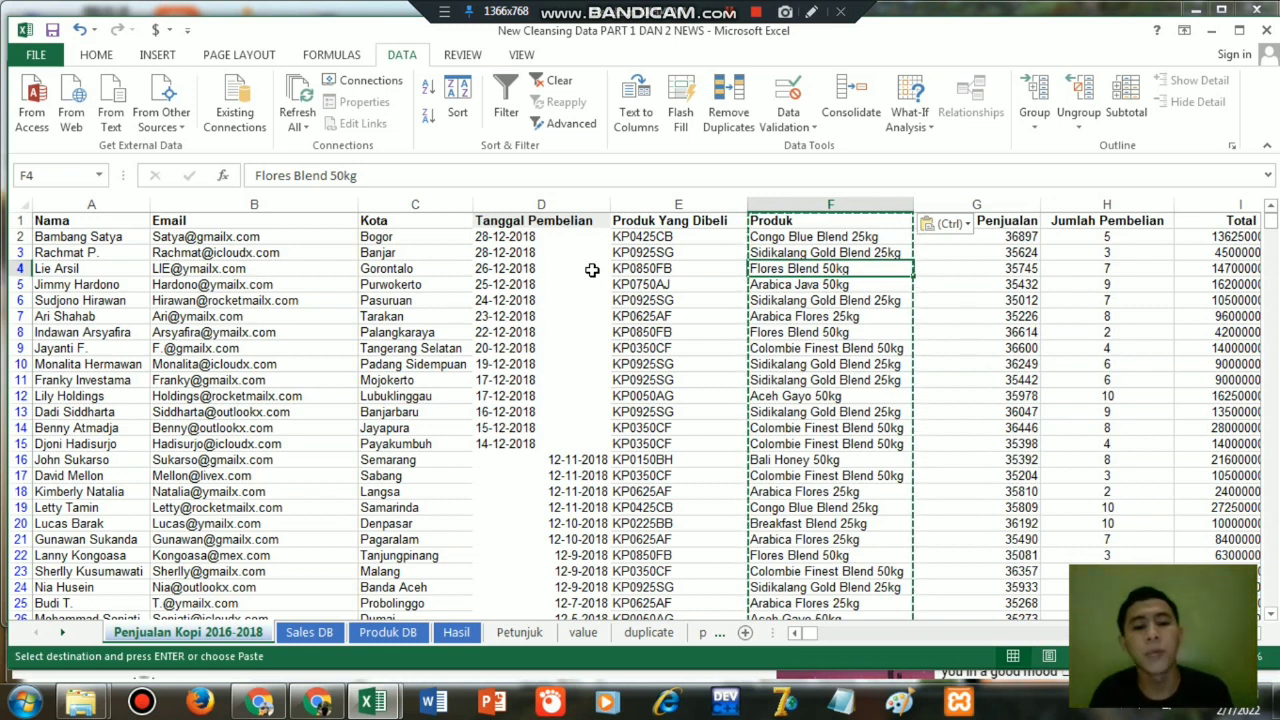
Try the 14-Mar-12 date format on the whole Tanggal Pembelian column D, and undo the formatting.
{"action": "left_click", "coordinate": [567, 204]}
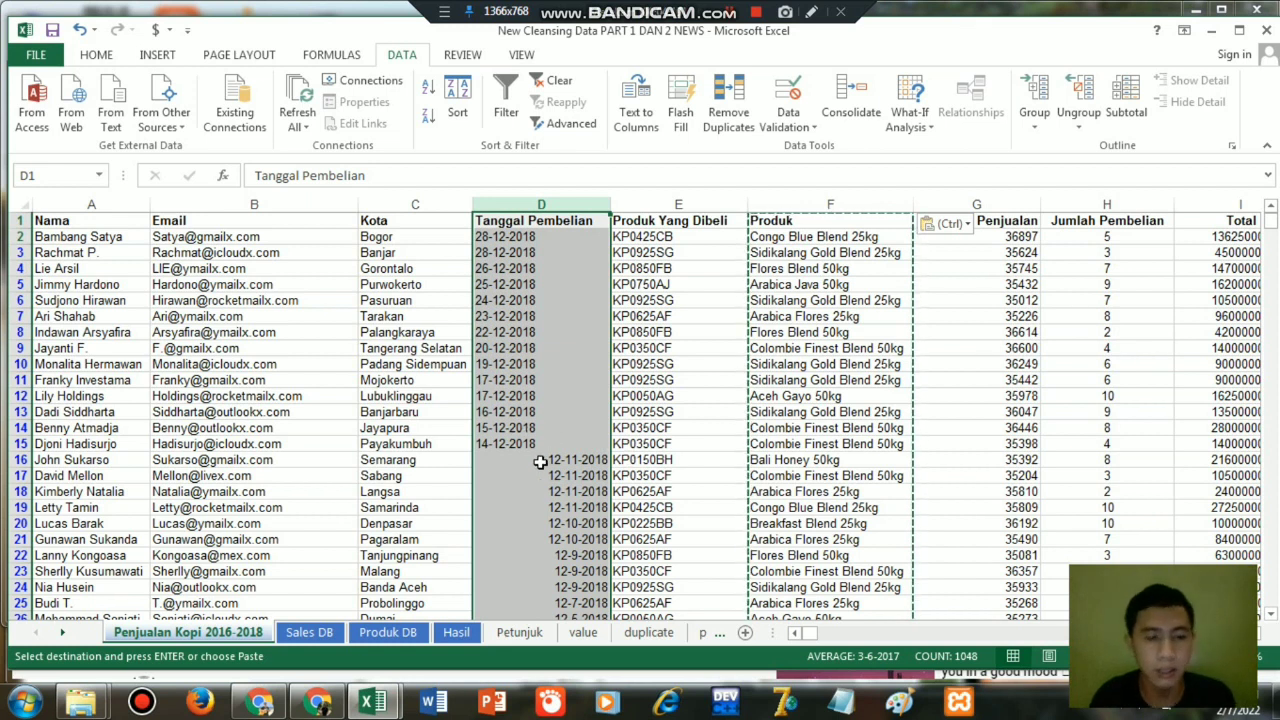
{"action": "right_click", "coordinate": [561, 326]}
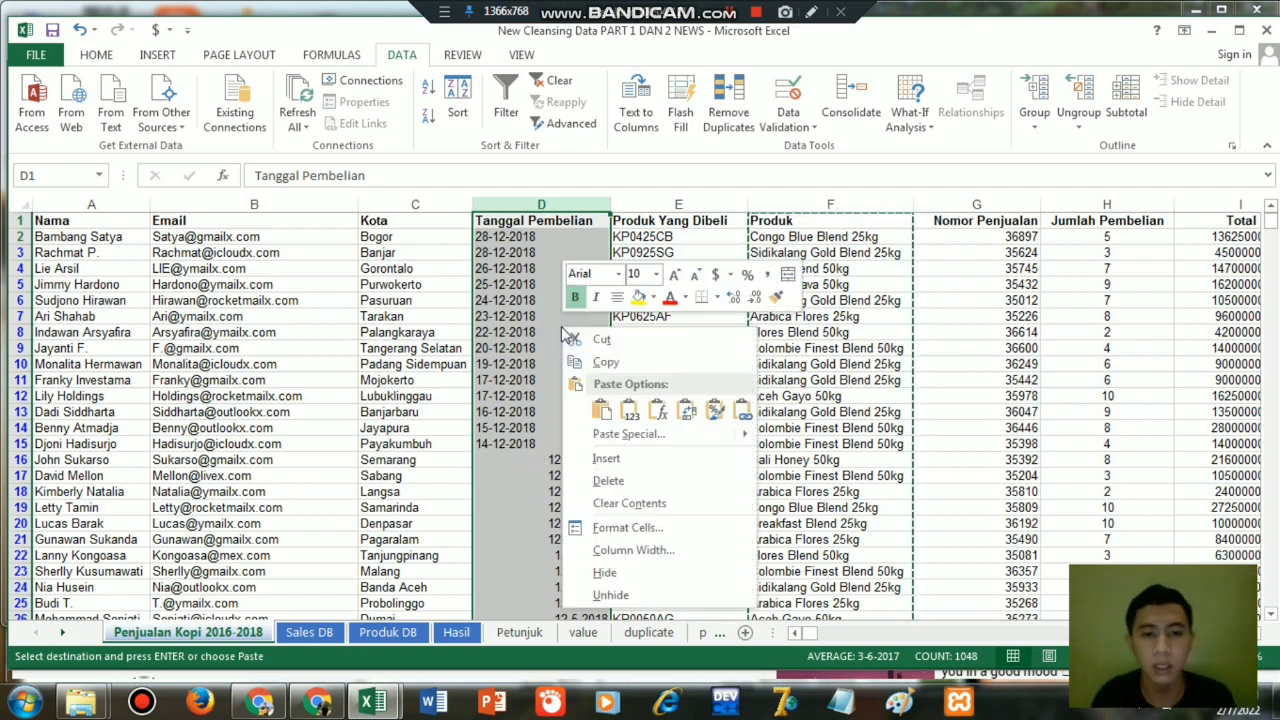
{"action": "left_click", "coordinate": [600, 528]}
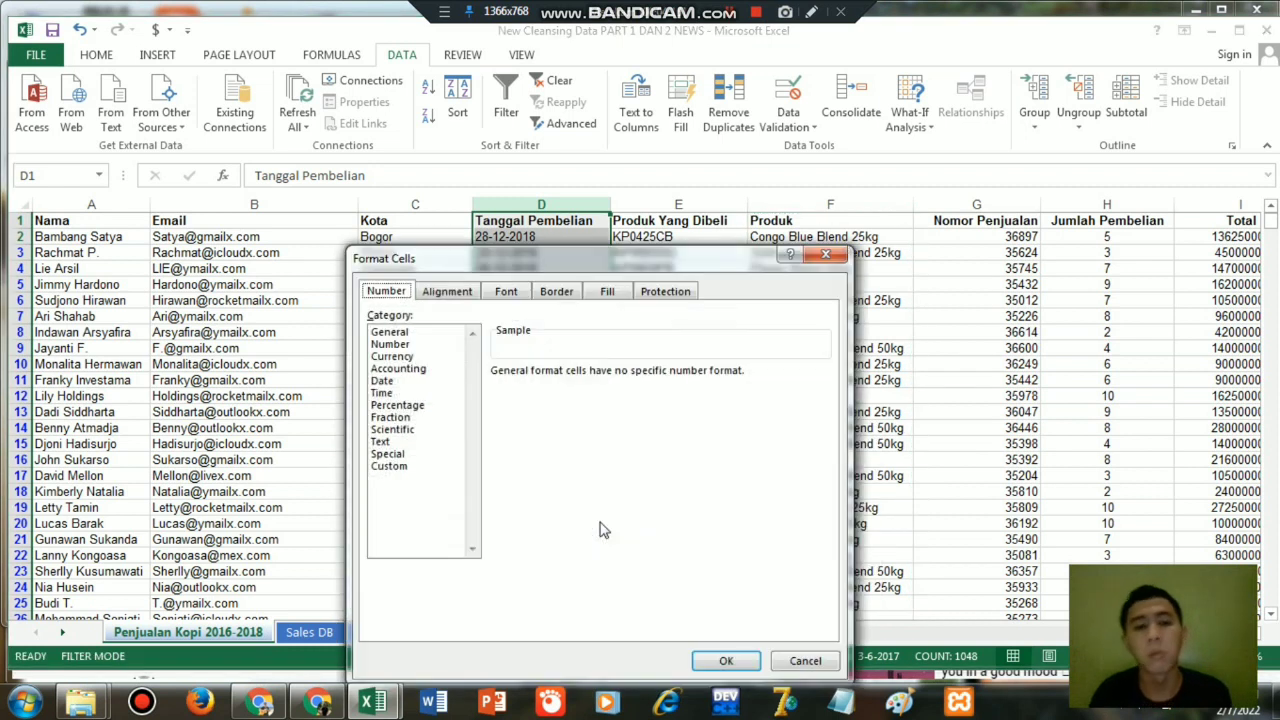
{"action": "left_click", "coordinate": [384, 381]}
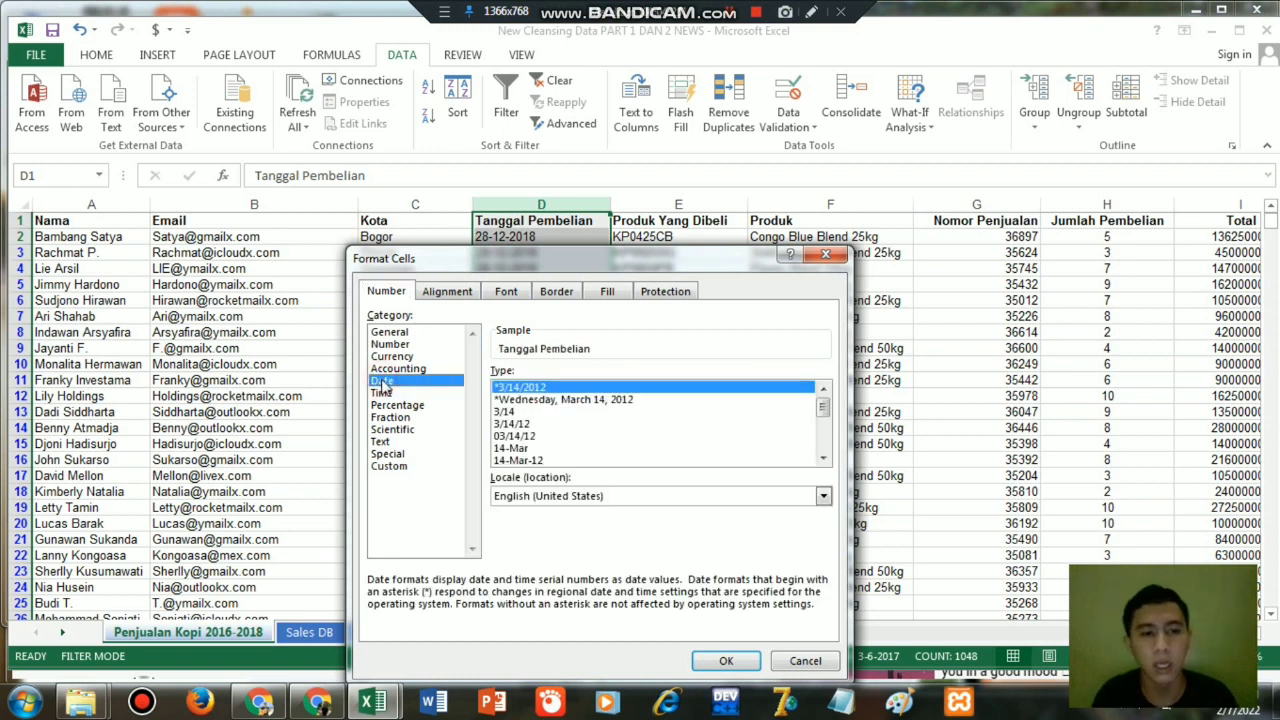
{"action": "left_click", "coordinate": [528, 460]}
{"action": "left_click", "coordinate": [726, 661]}
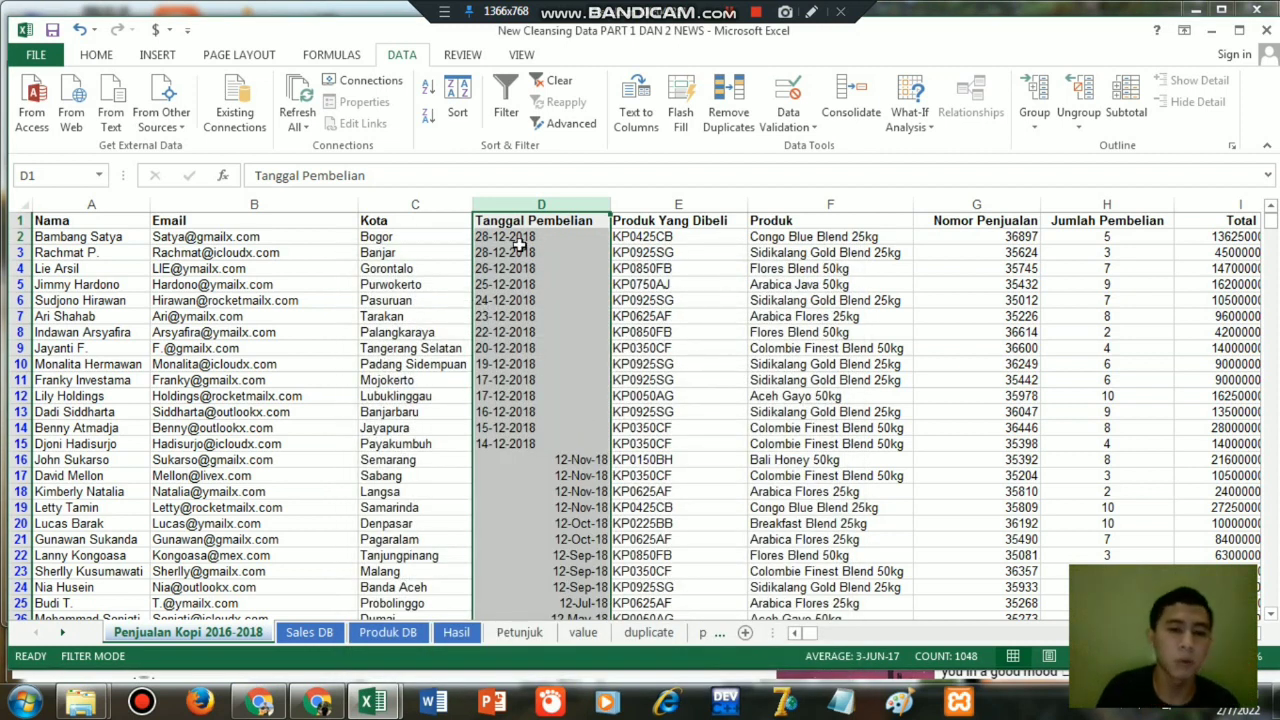
{"action": "left_click", "coordinate": [536, 459]}
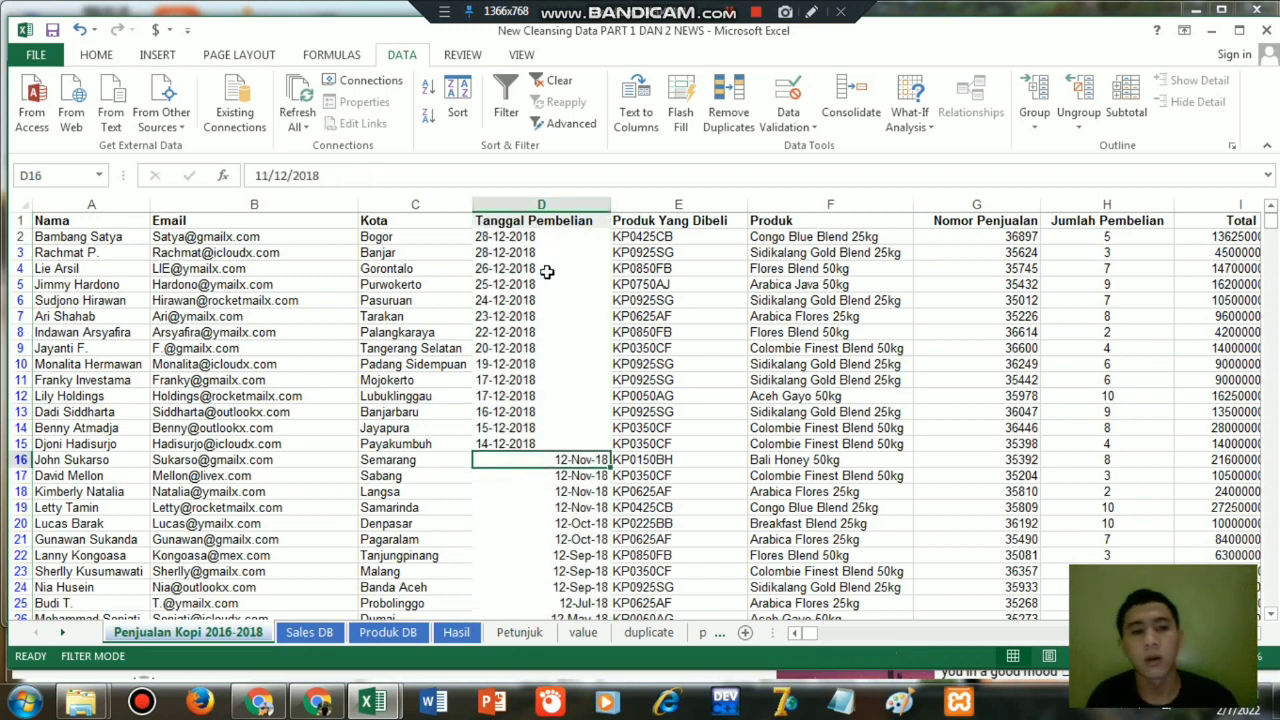
{"action": "left_click", "coordinate": [80, 29]}
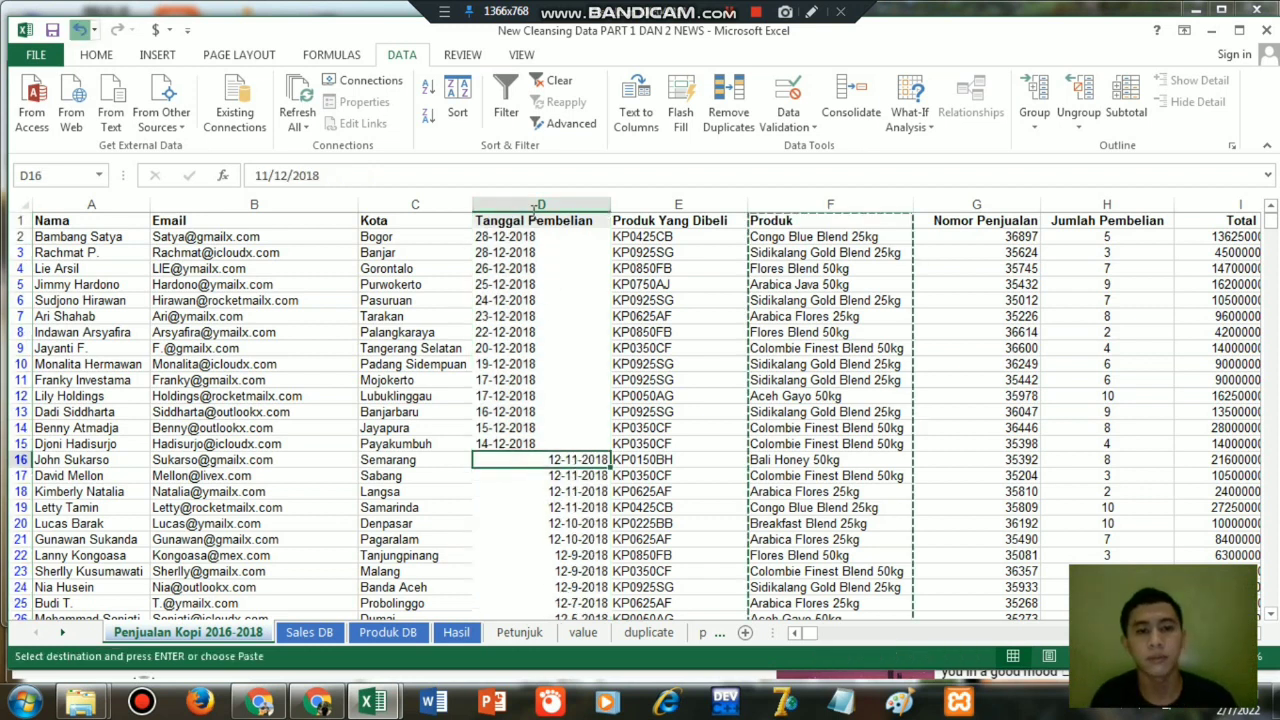
Insert a blank column between Tanggal Pembelian and Produk Yang Dibeli.
{"action": "left_click", "coordinate": [676, 204]}
{"action": "right_click", "coordinate": [676, 204]}
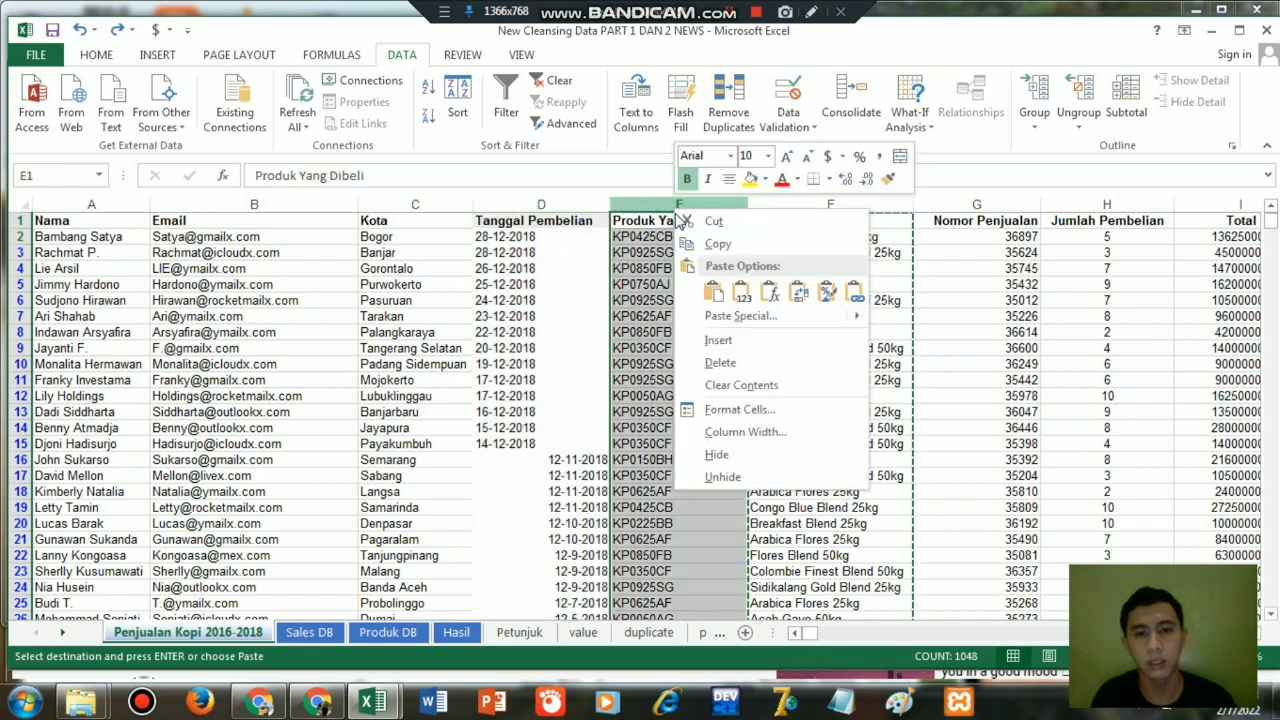
{"action": "left_click", "coordinate": [718, 337]}
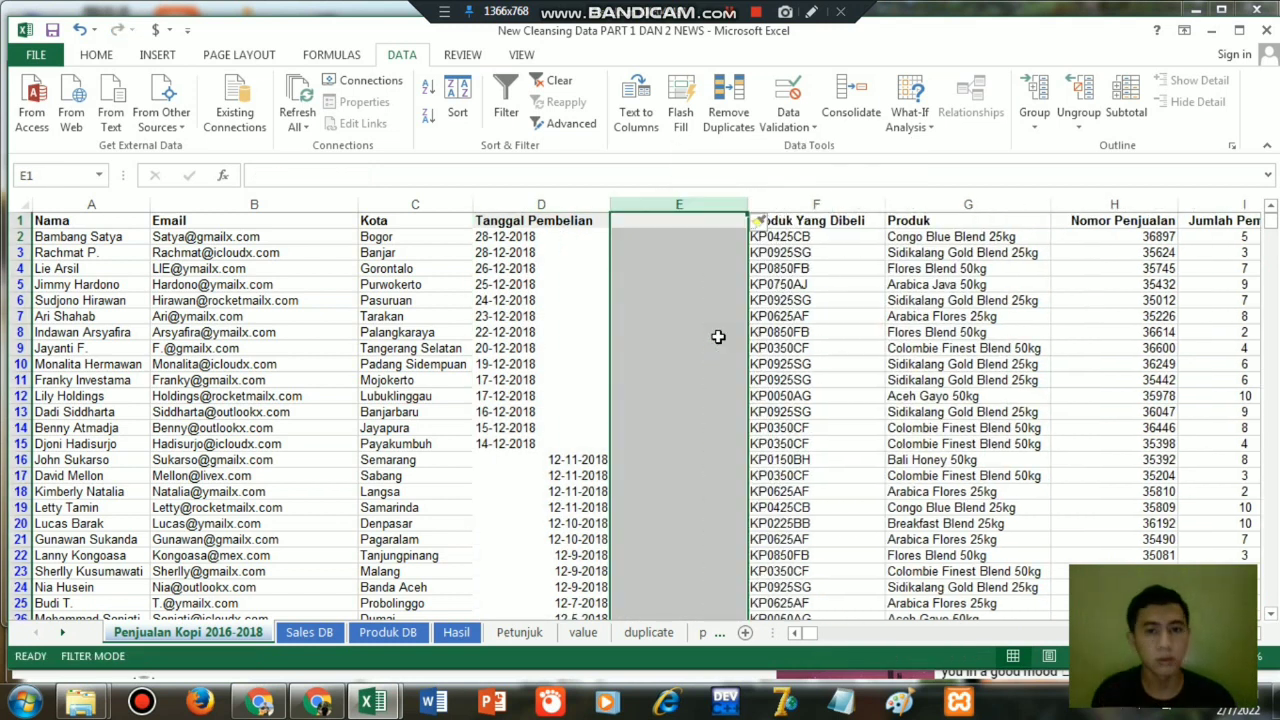
Convert the first purchase date to text in E2 with =TEXT(D2,"dd,mm,yyyy").
{"action": "left_click", "coordinate": [640, 235]}
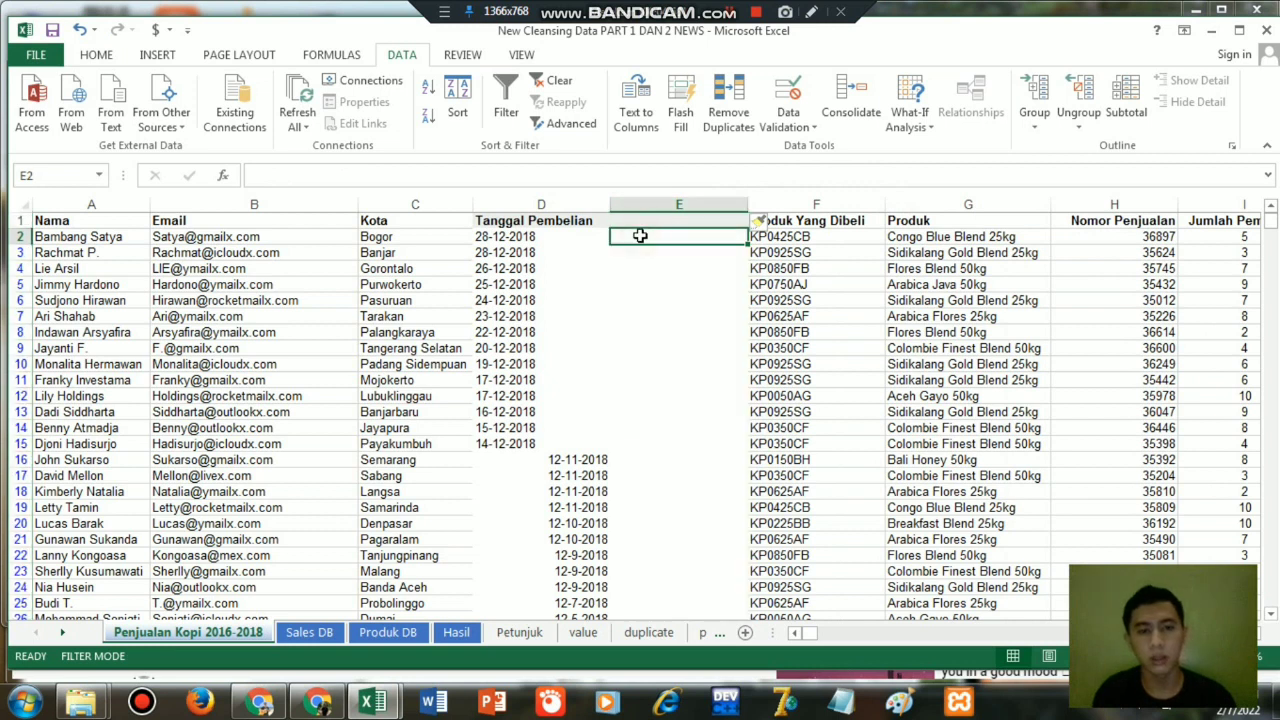
{"action": "type", "text": "="}
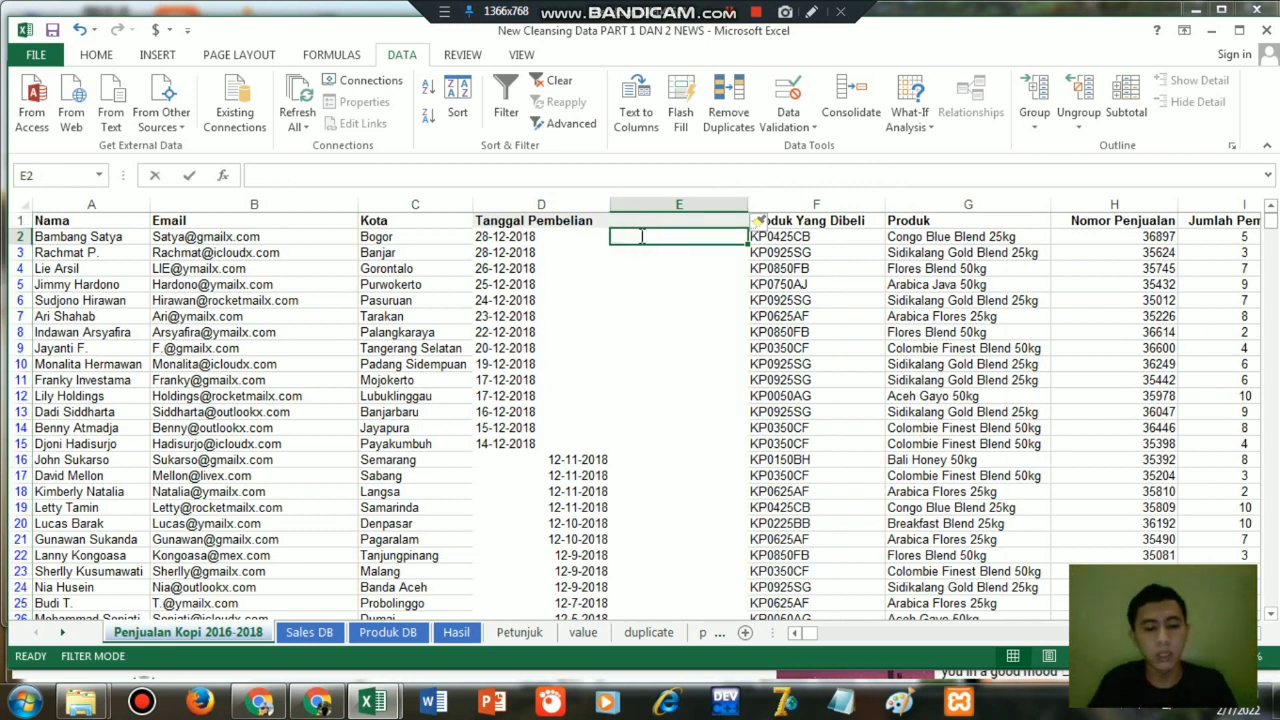
{"action": "type", "text": "te"}
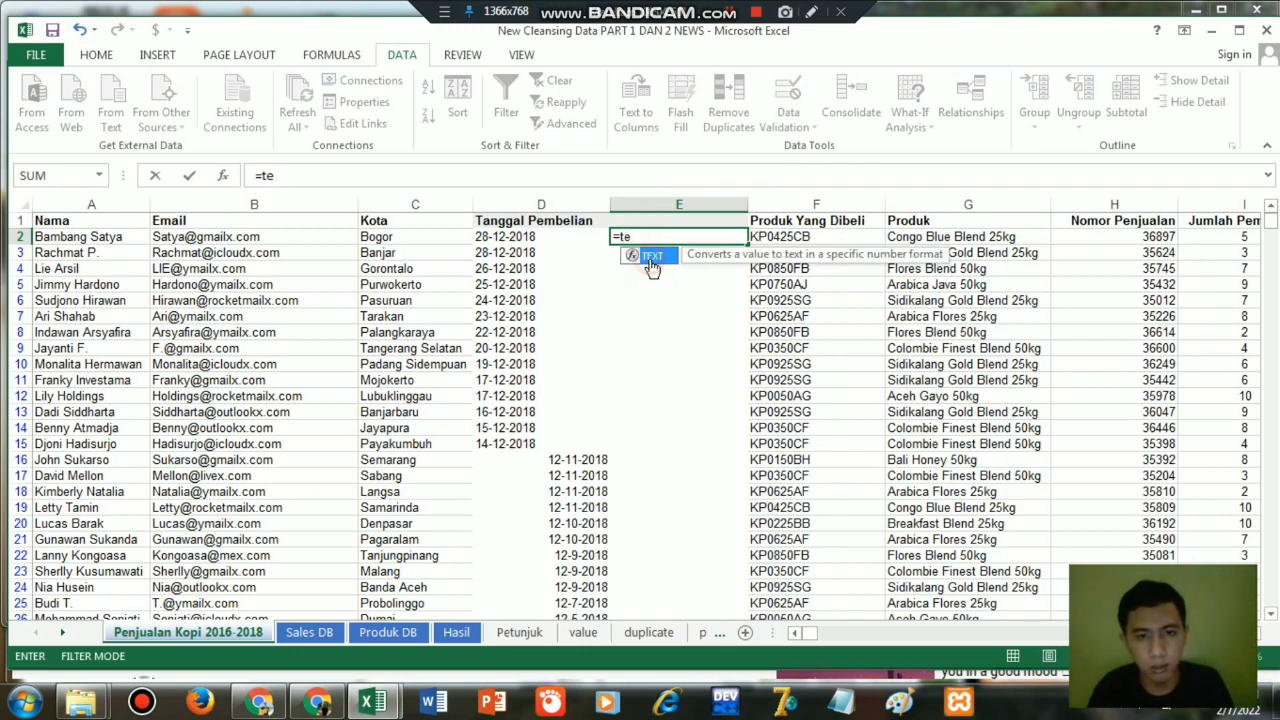
{"action": "double_click", "coordinate": [651, 258]}
{"action": "left_click", "coordinate": [527, 236]}
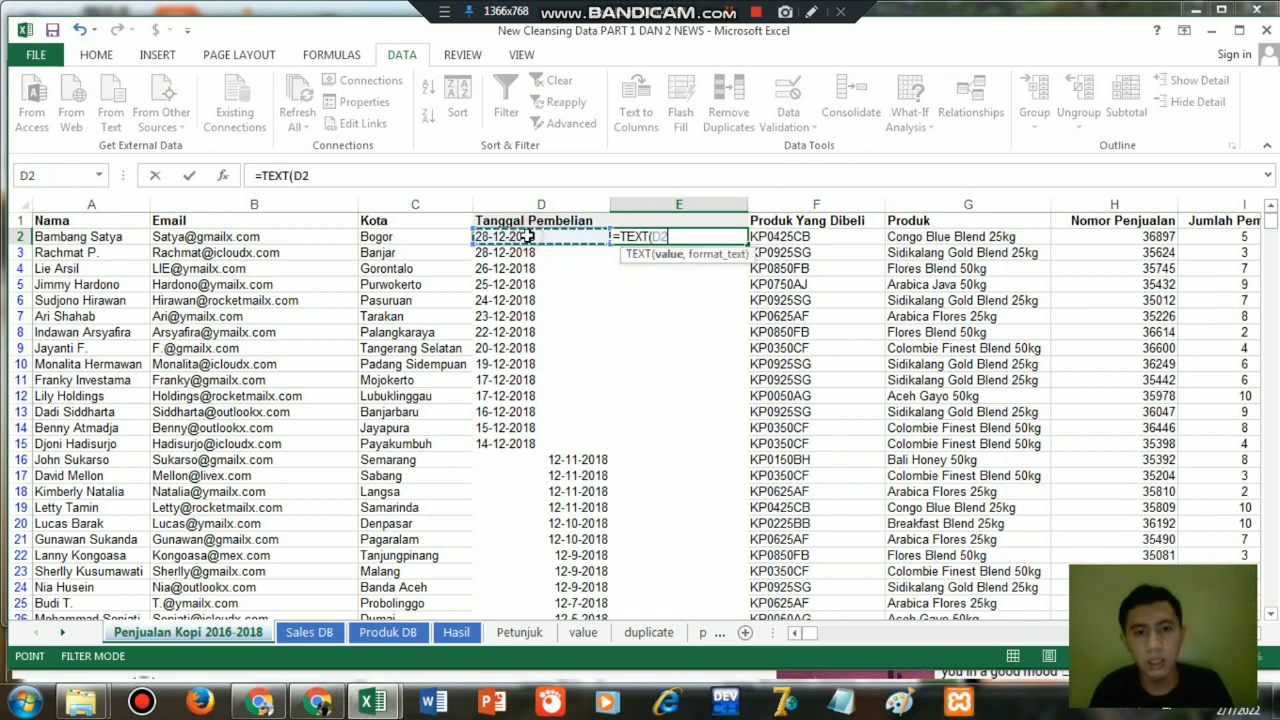
{"action": "type", "text": ","}
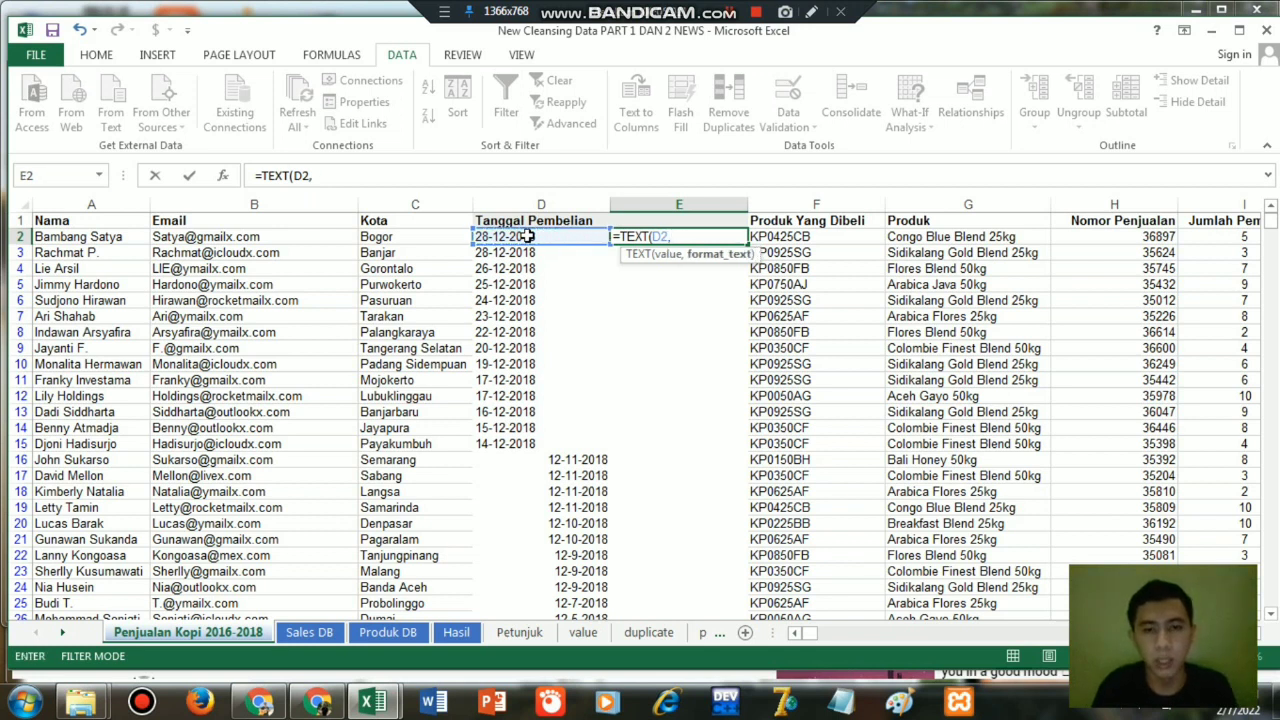
{"action": "type", "text": "\"dd"}
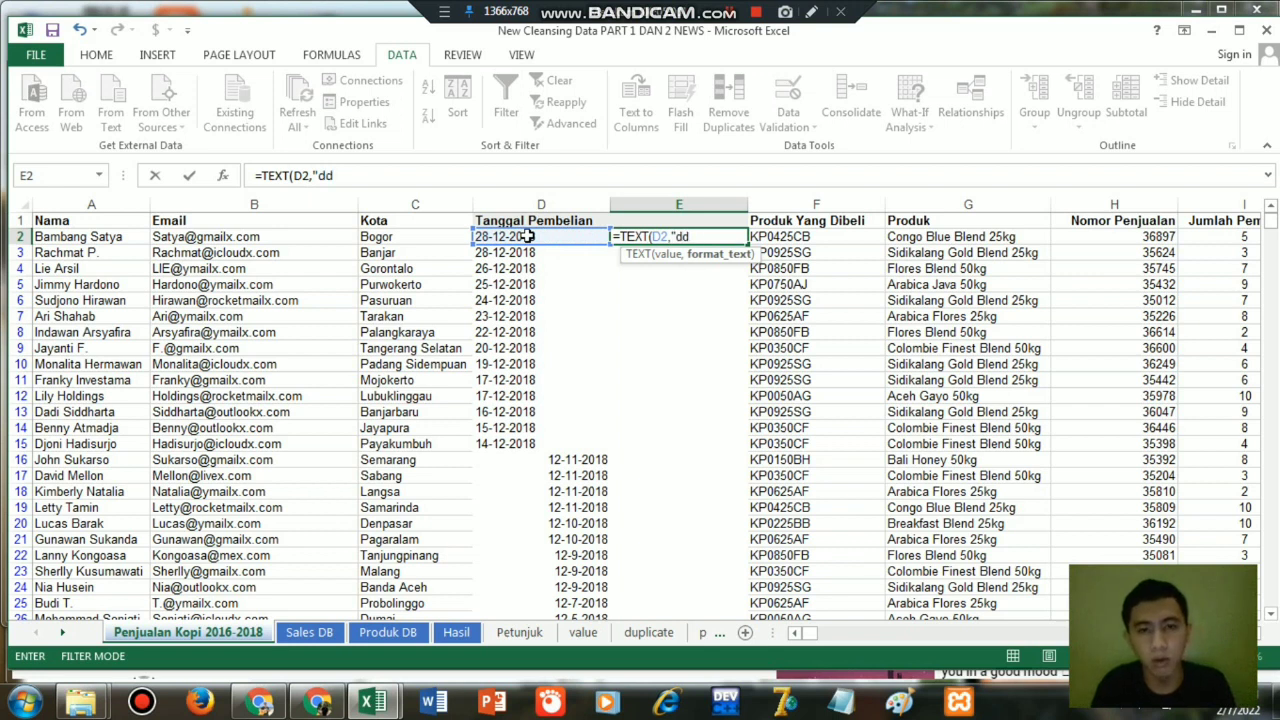
{"action": "type", "text": ",mm,yyy"}
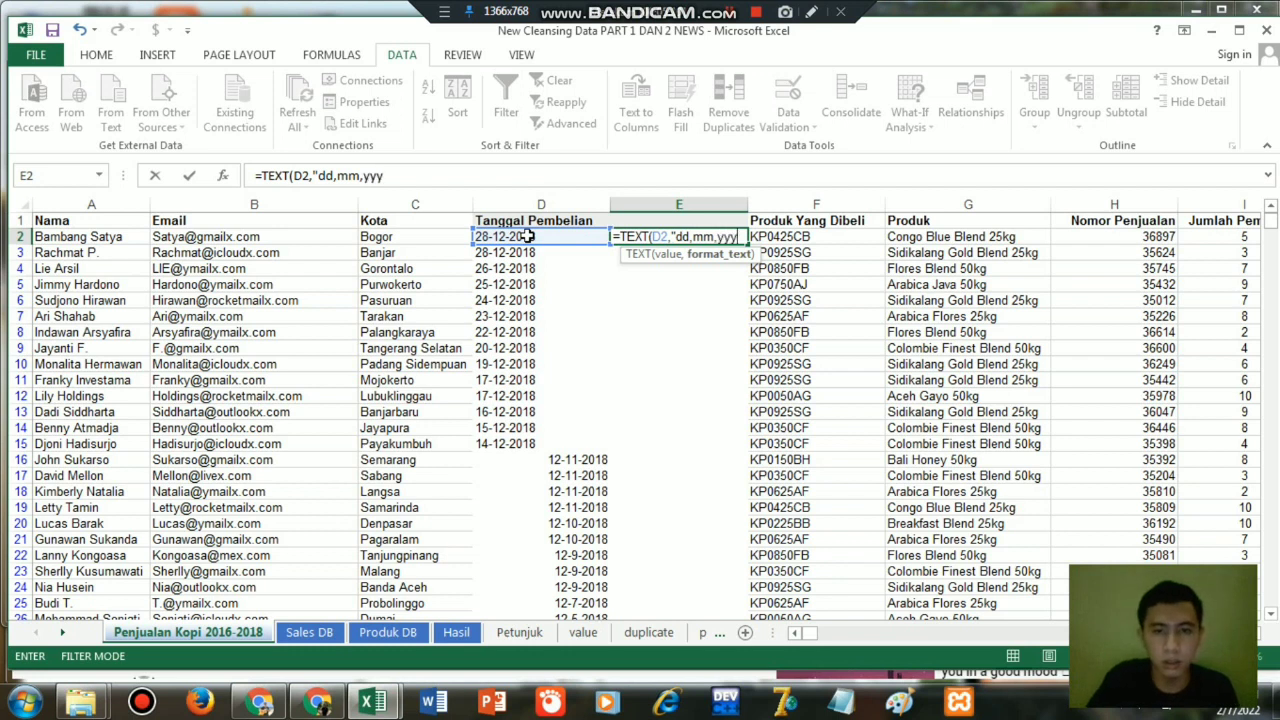
{"action": "type", "text": "y"}
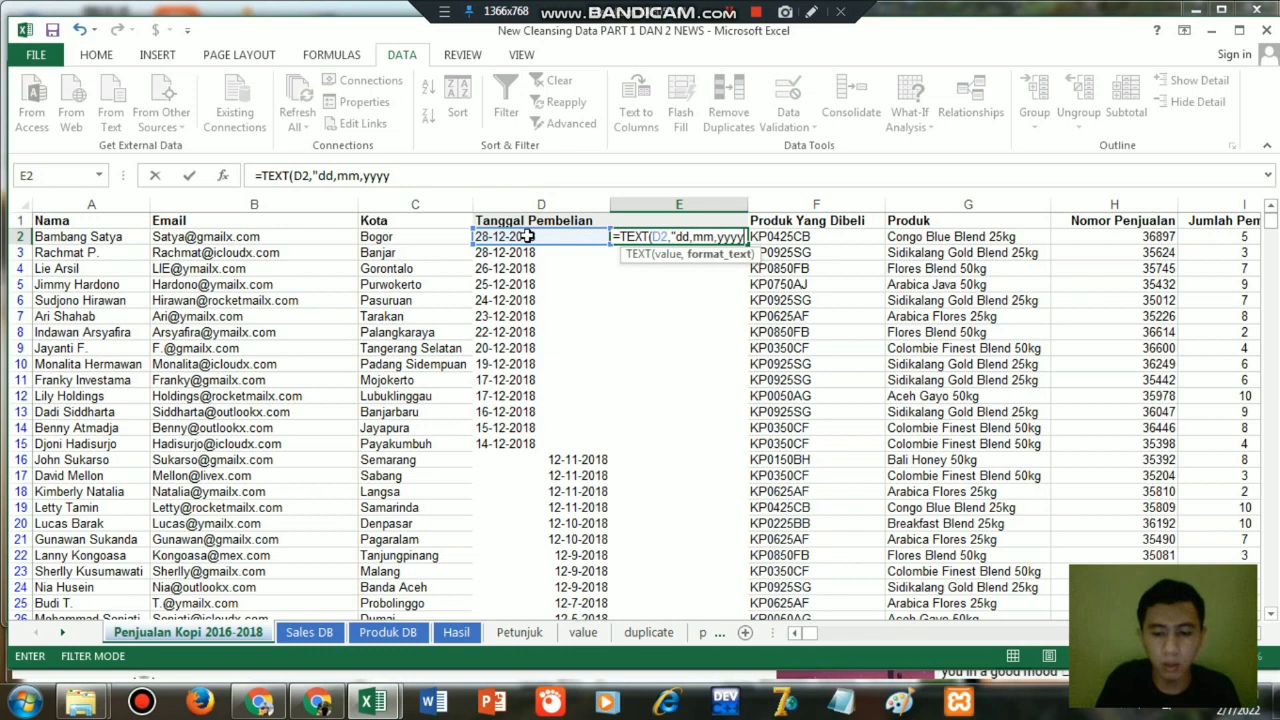
{"action": "type", "text": "\""}
{"action": "key", "text": "Return"}
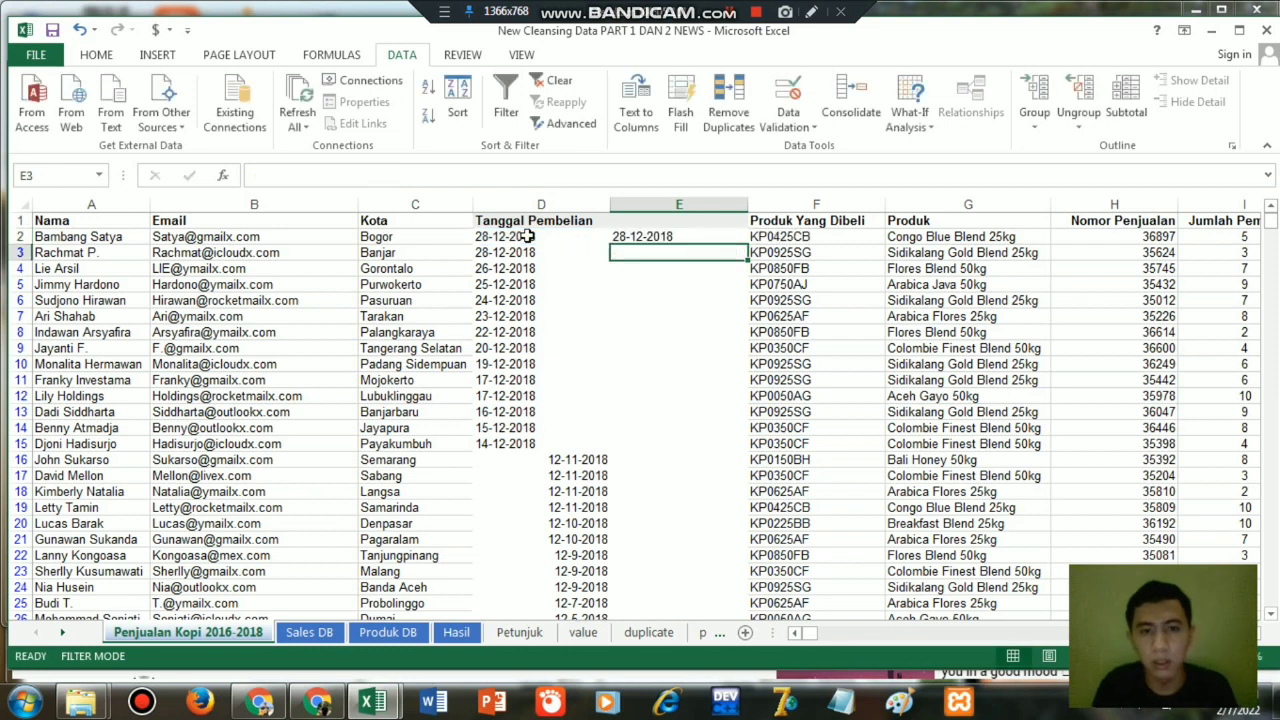
Fill the comma-separated date formula from E2 down column E to the end of the data.
{"action": "left_click", "coordinate": [686, 236]}
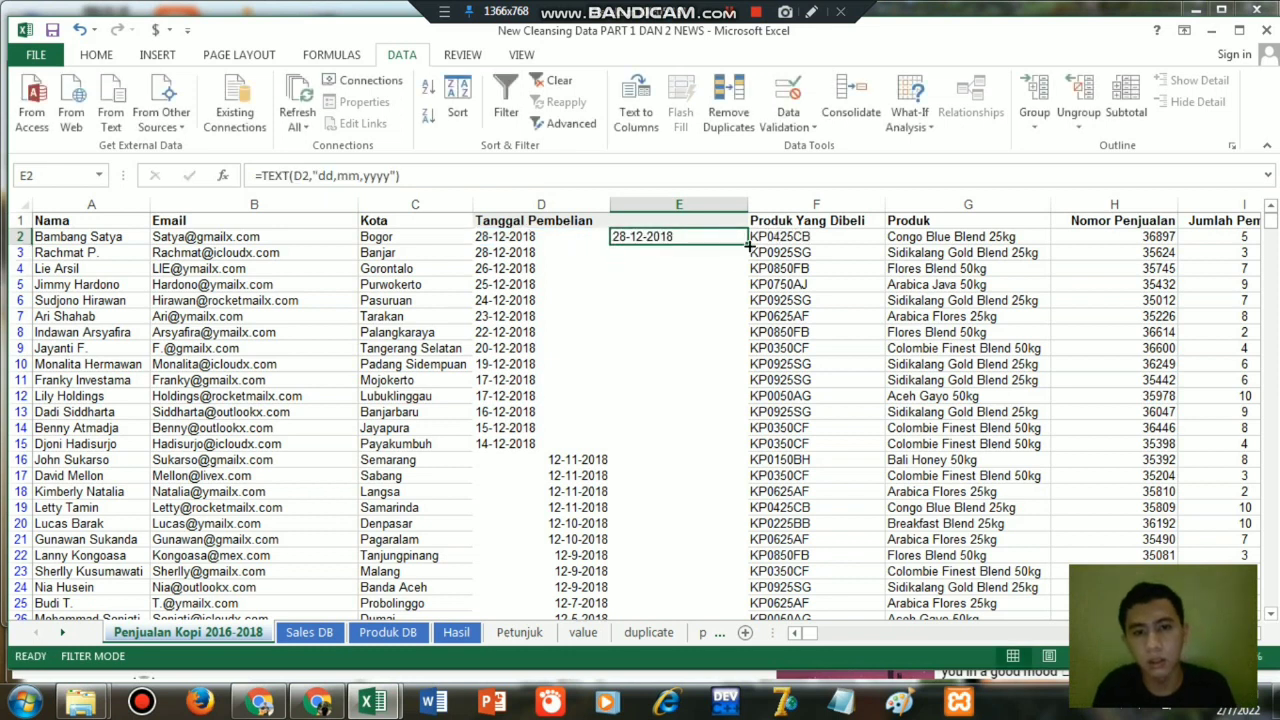
{"action": "double_click", "coordinate": [747, 244]}
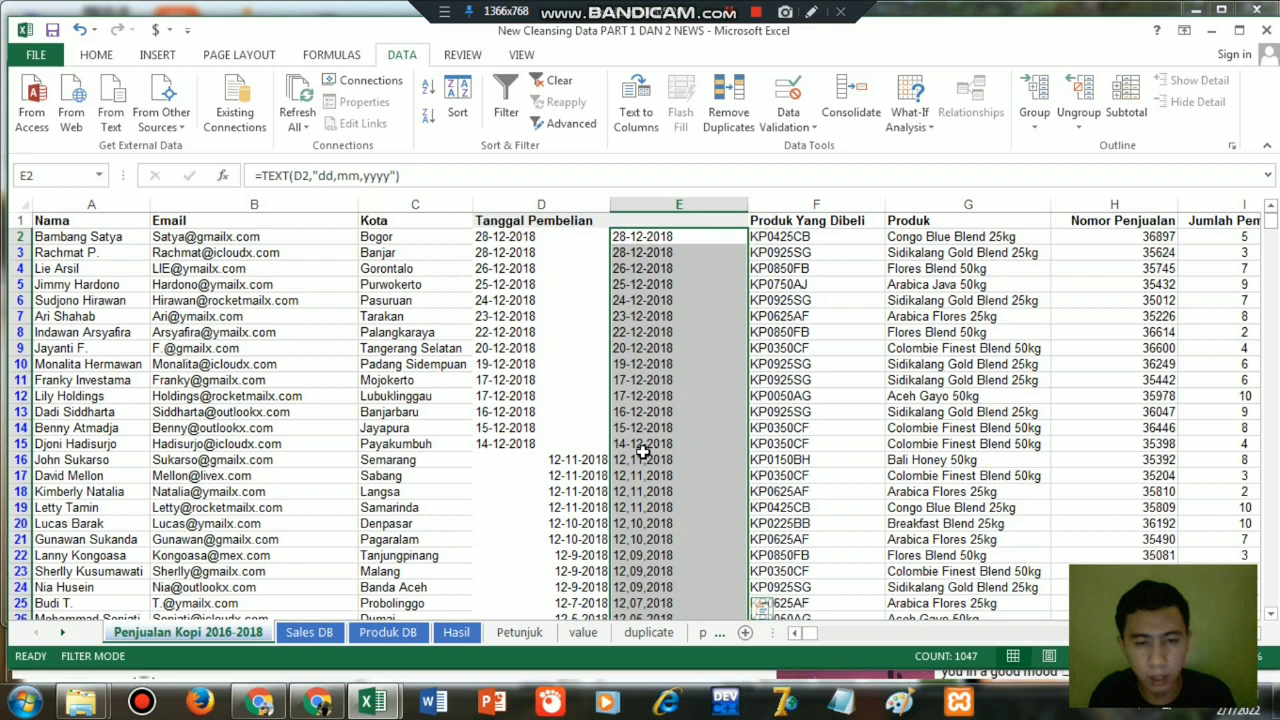
{"action": "left_click", "coordinate": [648, 479]}
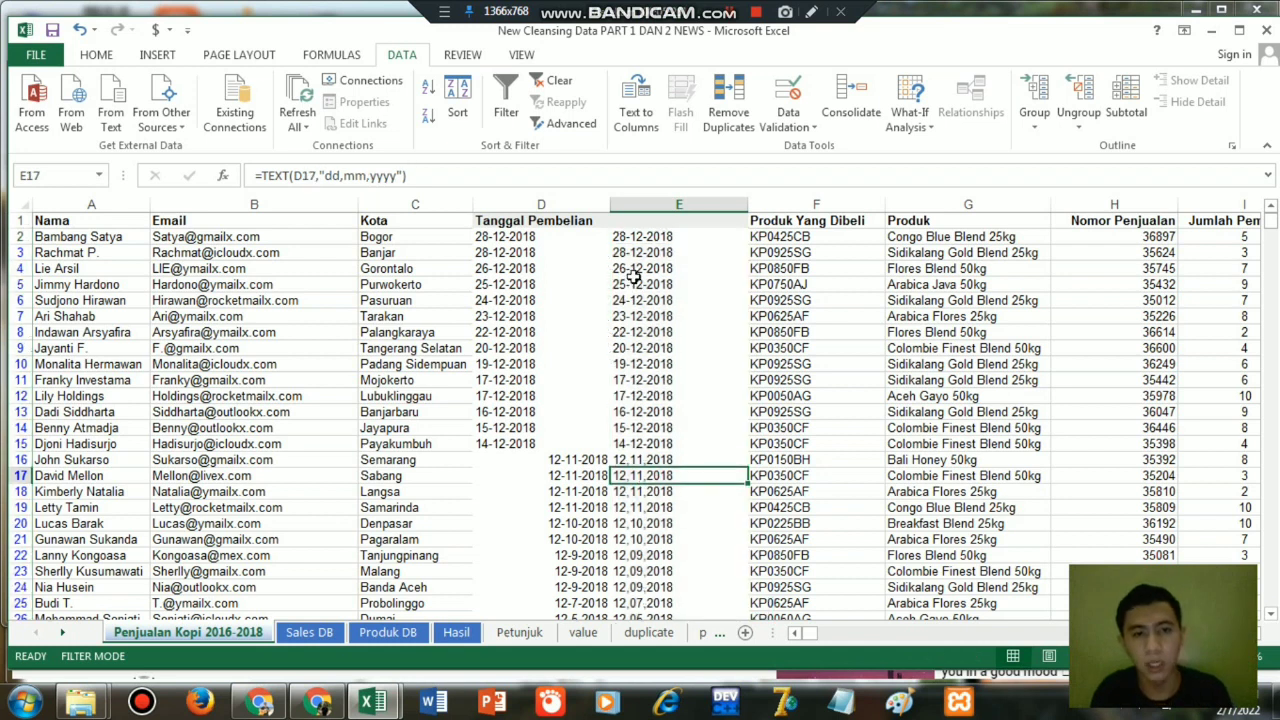
Replace the commas in E2's date format with hyphens so the formula reads =TEXT(D2,"dd-mm-yyyy").
{"action": "left_click", "coordinate": [657, 238]}
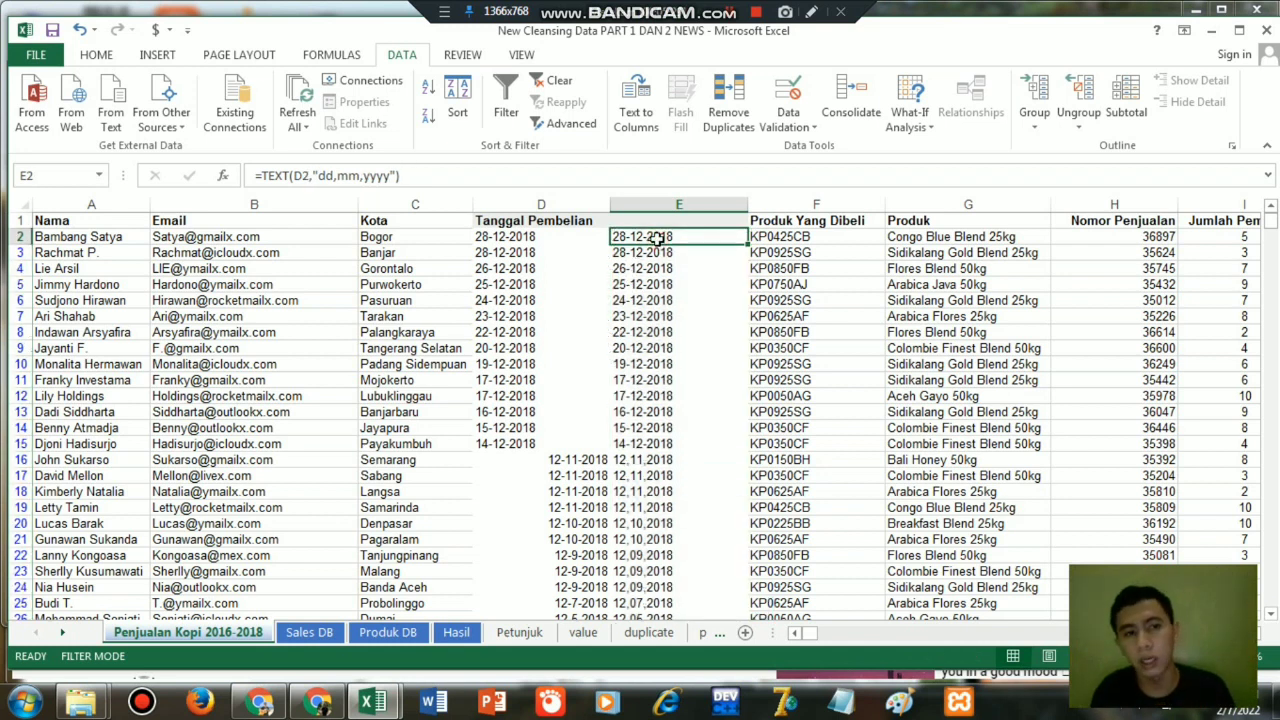
{"action": "double_click", "coordinate": [657, 238]}
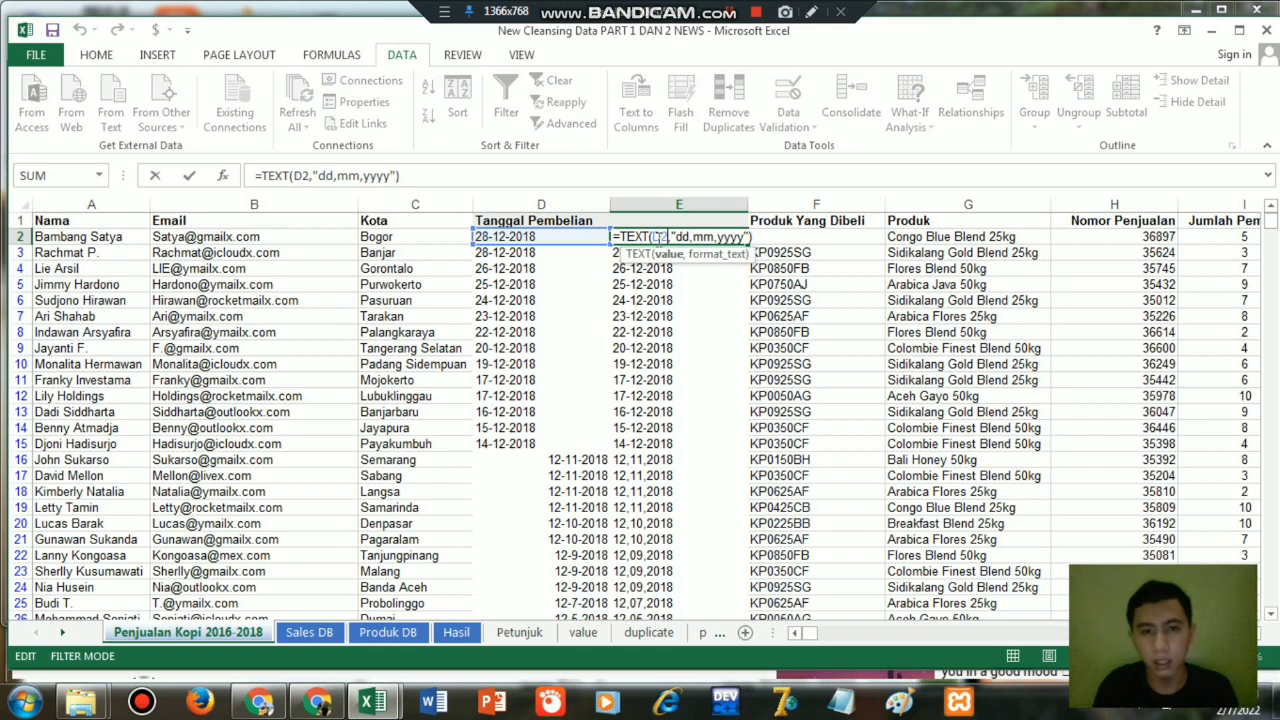
{"action": "key", "text": "Delete"}
{"action": "type", "text": "-"}
{"action": "key", "text": "Delete"}
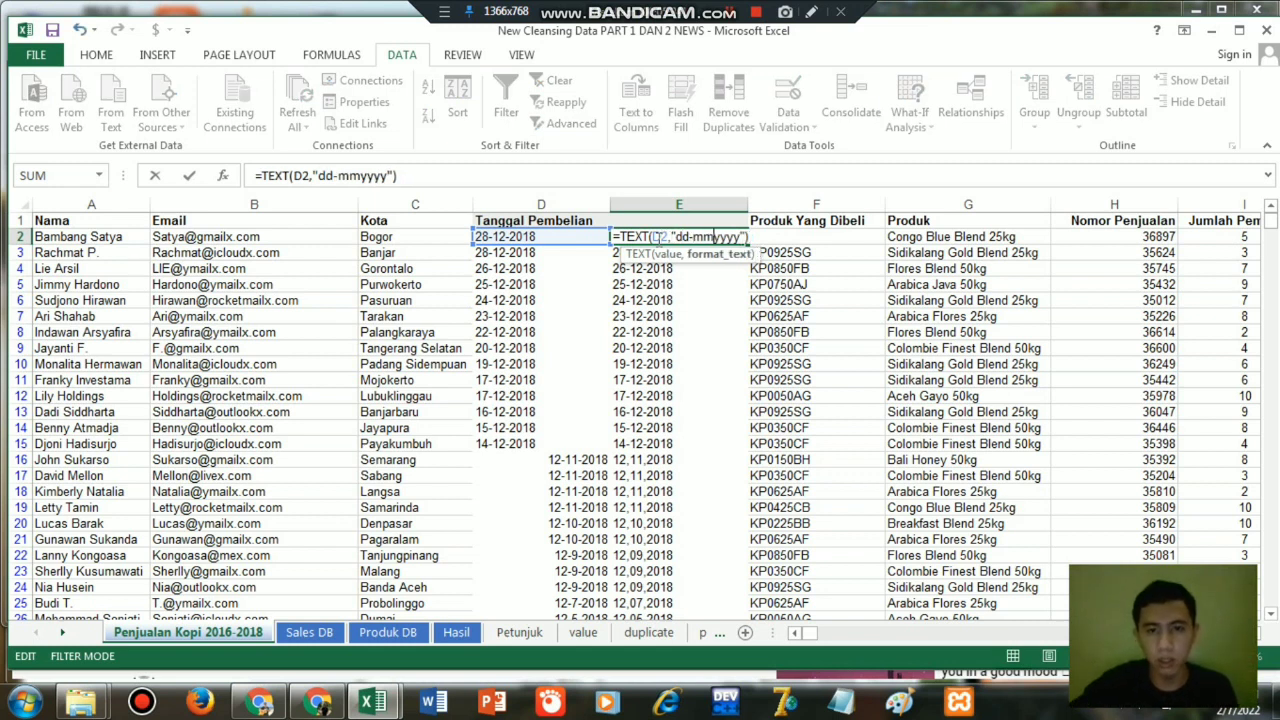
{"action": "type", "text": "-"}
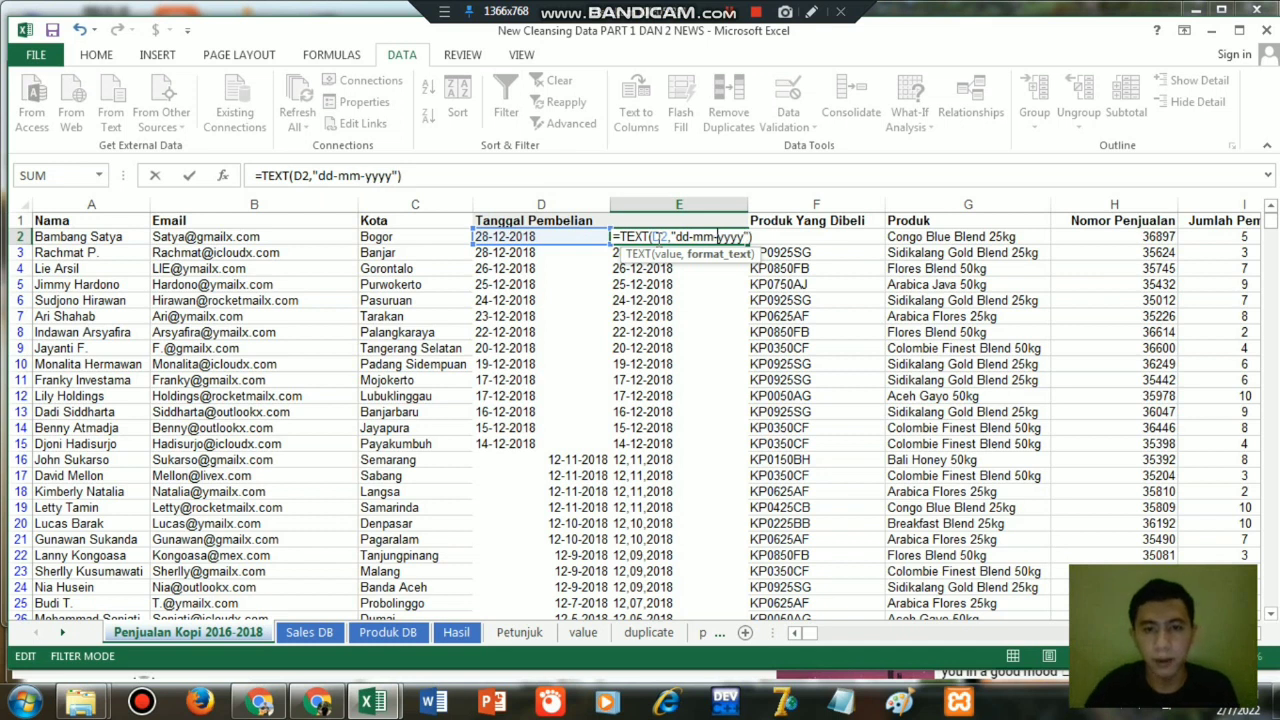
{"action": "key", "text": "Return"}
Fill the dd-mm-yyyy formula from E2 down column E and check the dates in the last rows.
{"action": "left_click", "coordinate": [694, 240]}
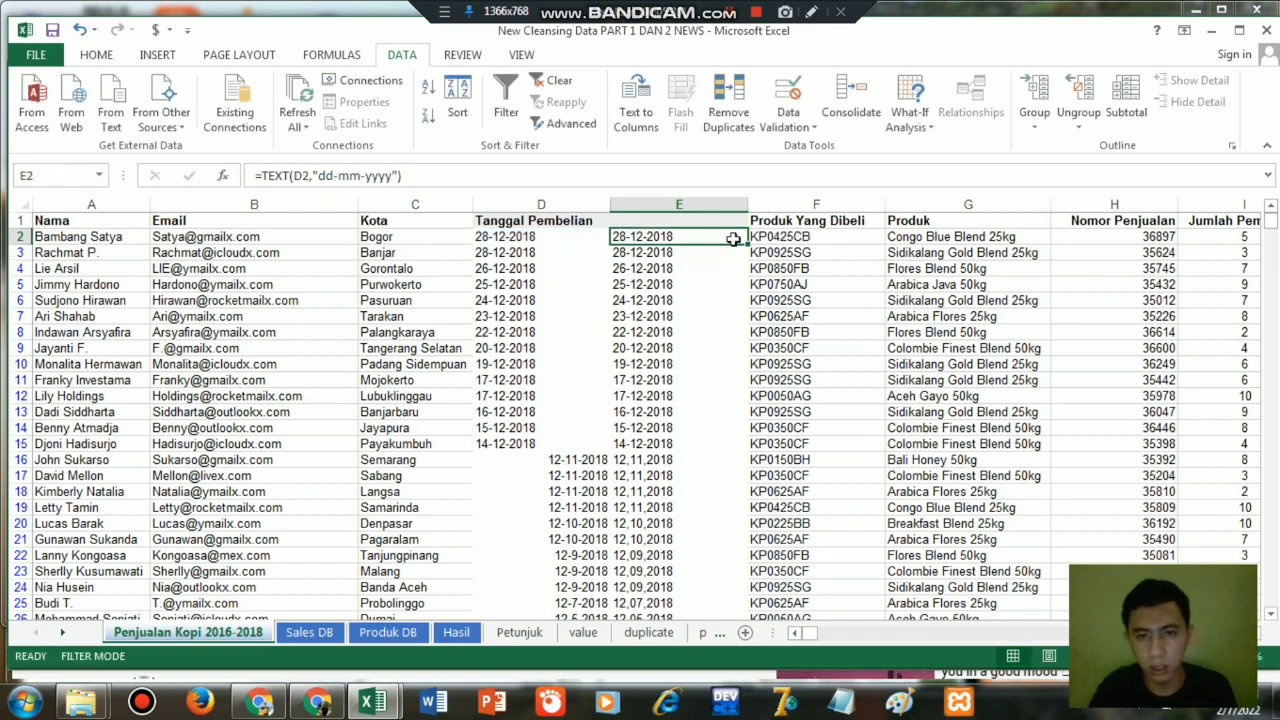
{"action": "double_click", "coordinate": [747, 243]}
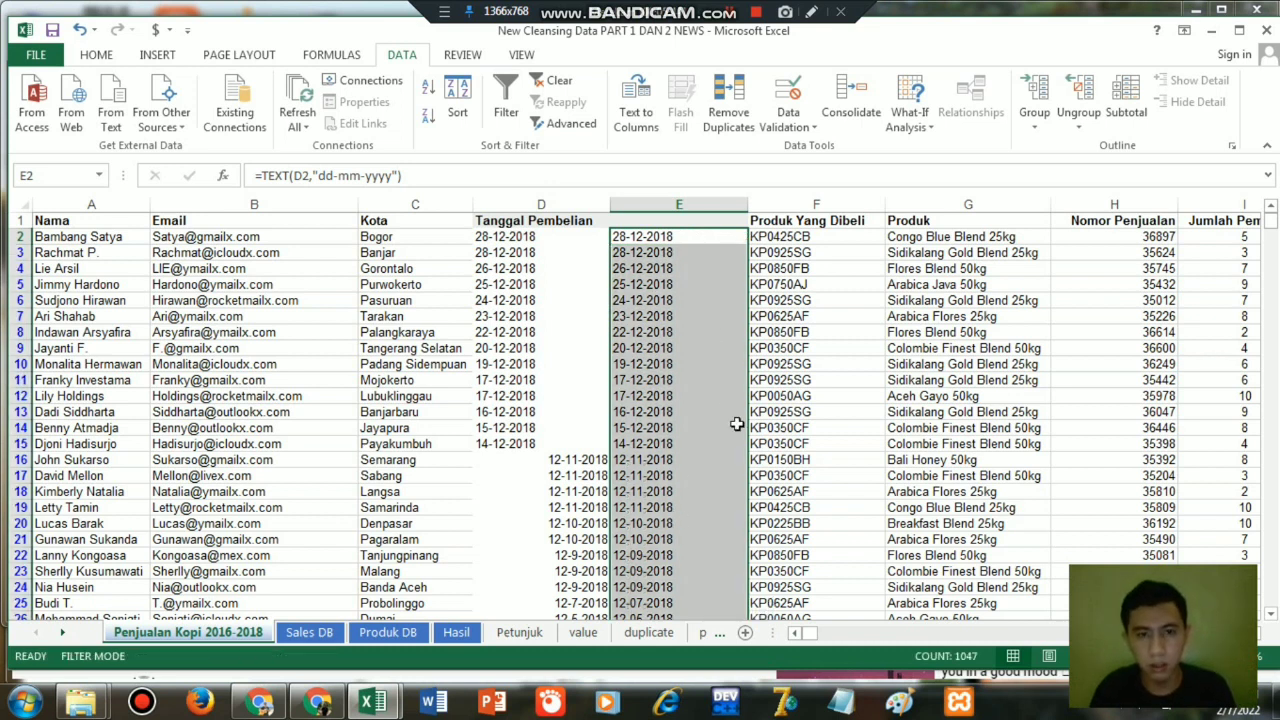
{"action": "key", "text": "ctrl+Down"}
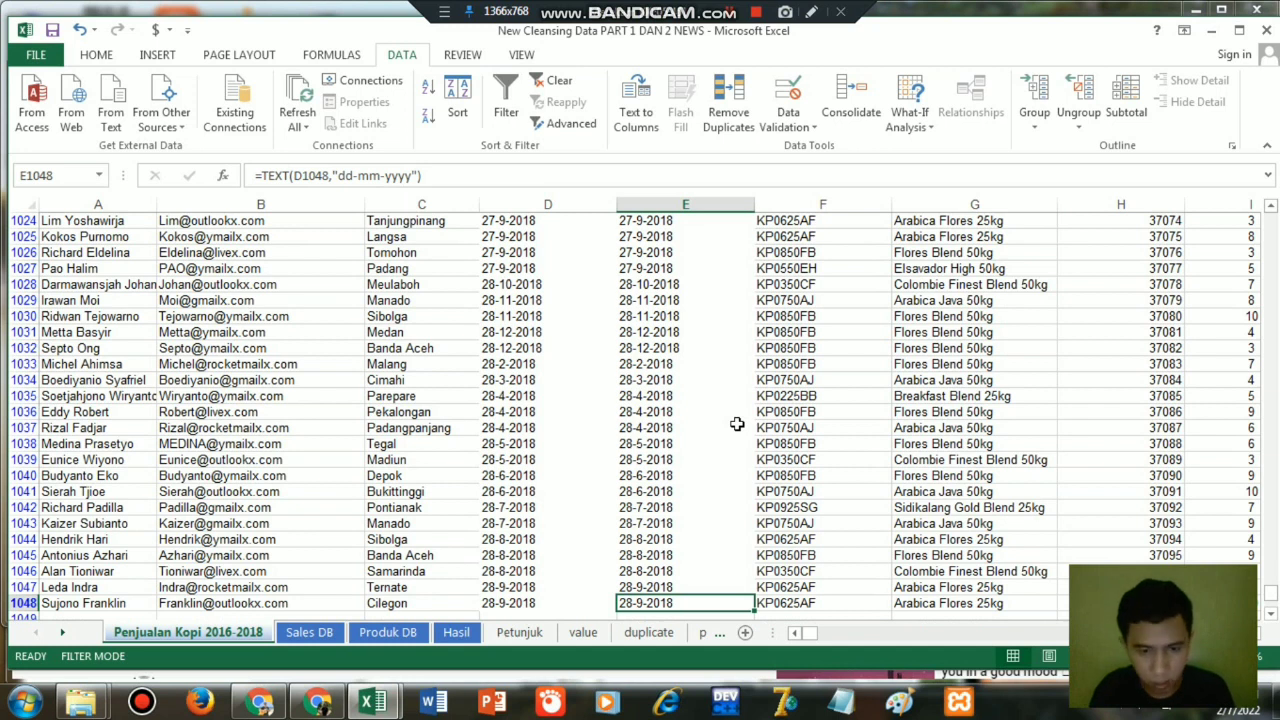
{"action": "key", "text": "ctrl+Up"}
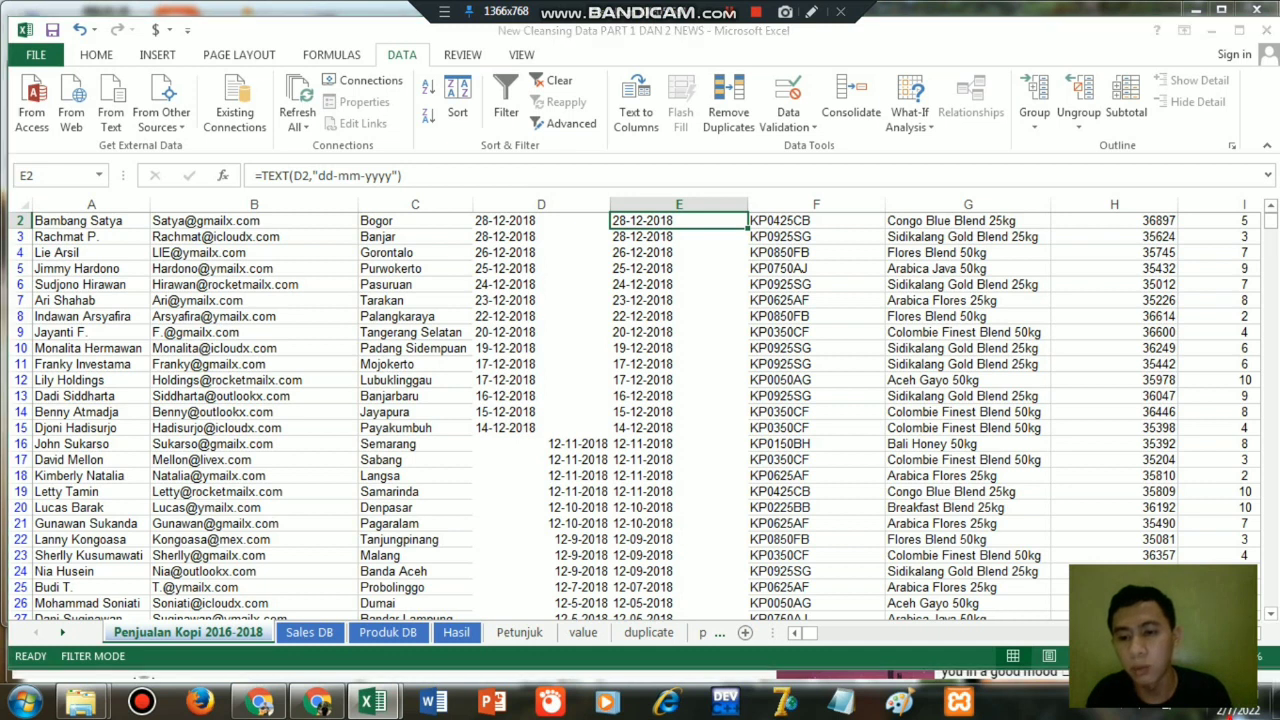
Check the computer's current date in the system calendar.
{"action": "left_click", "coordinate": [1242, 710]}
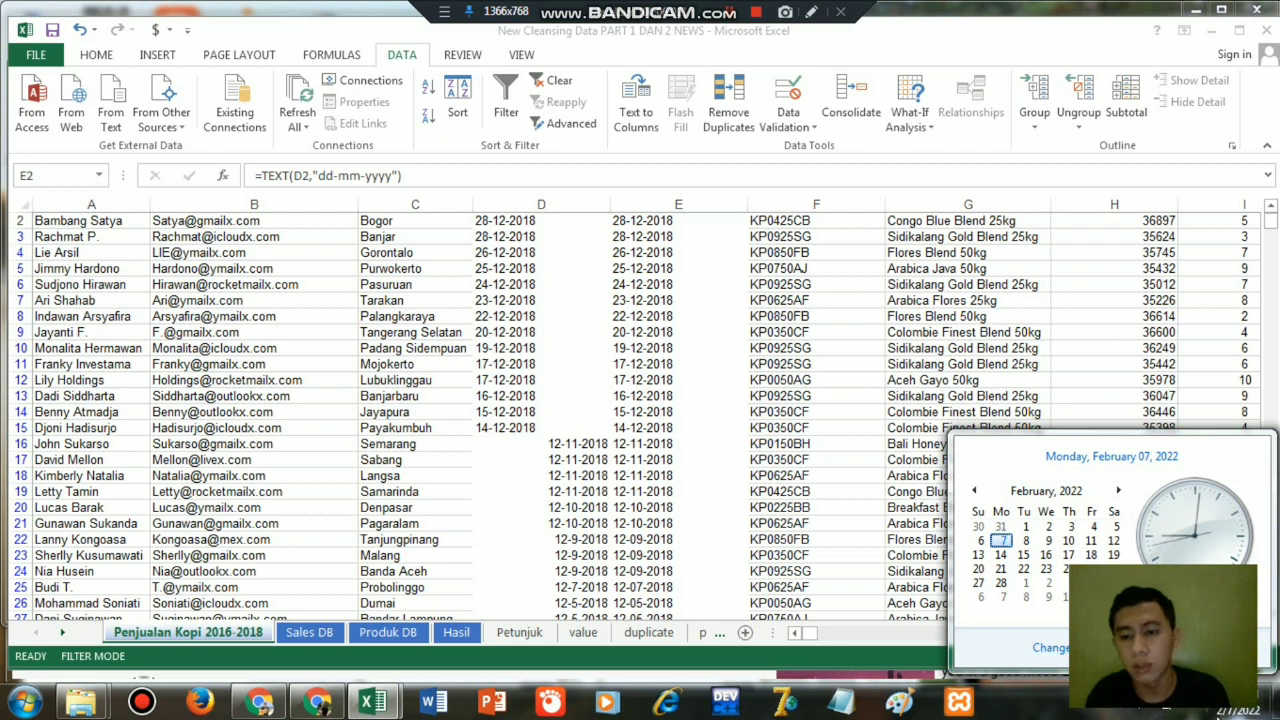
{"action": "left_click", "coordinate": [1220, 712]}
Swap the month and day in E2's date format so the formula reads =TEXT(D2,"mm-dd-yyyy").
{"action": "left_click", "coordinate": [650, 220]}
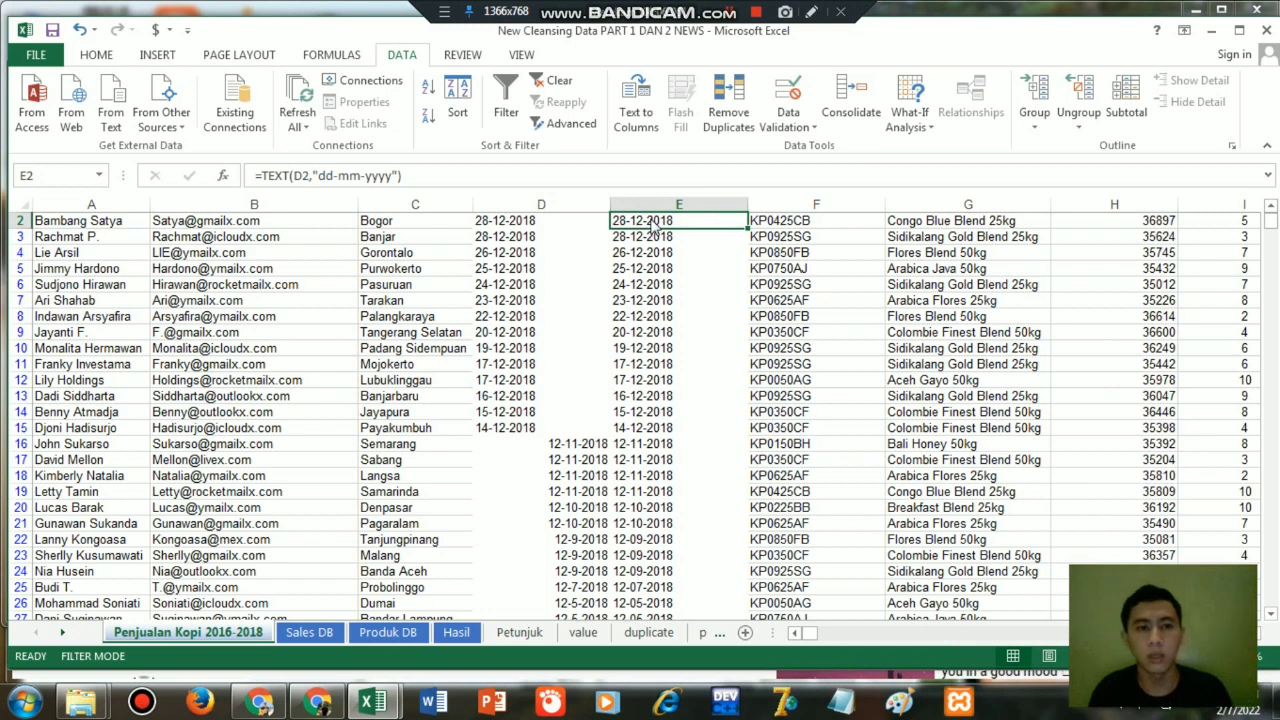
{"action": "double_click", "coordinate": [650, 221]}
{"action": "key", "text": "Right"}
{"action": "key", "text": "Right"}
{"action": "key", "text": "Right"}
{"action": "key", "text": "Right"}
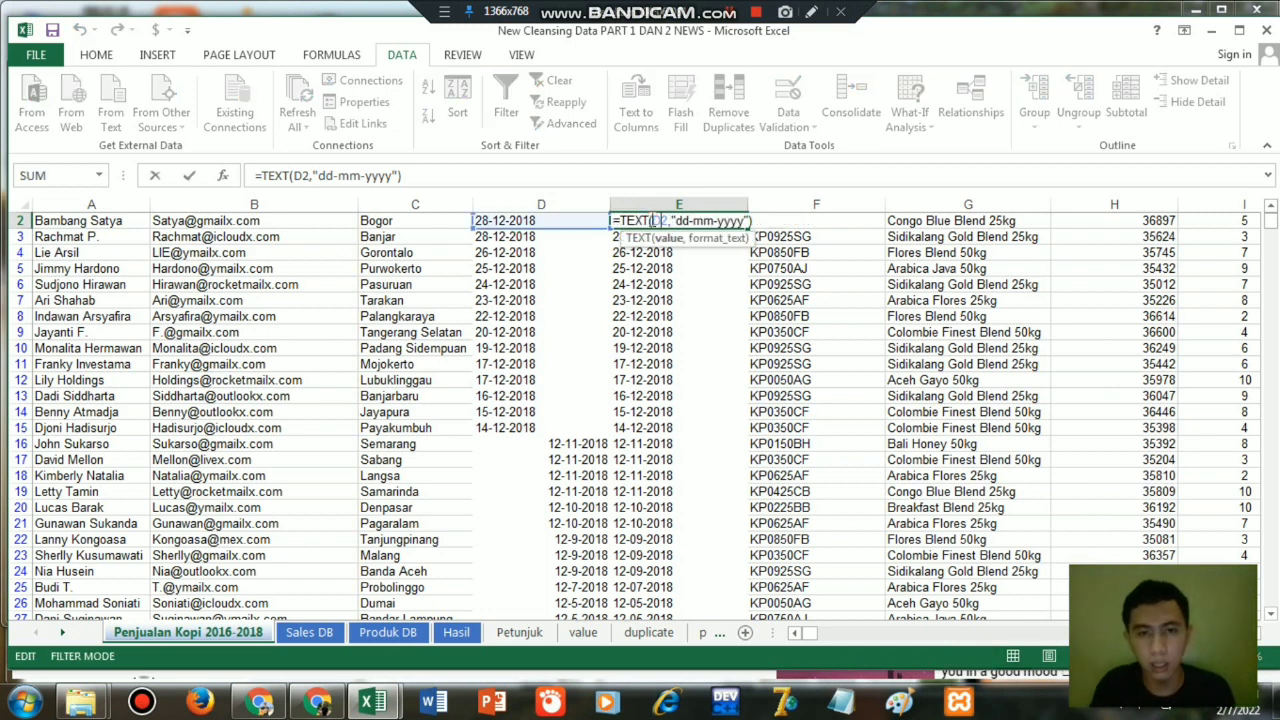
{"action": "key", "text": "shift+Left"}
{"action": "key", "text": "shift+Left"}
{"action": "type", "text": "mm"}
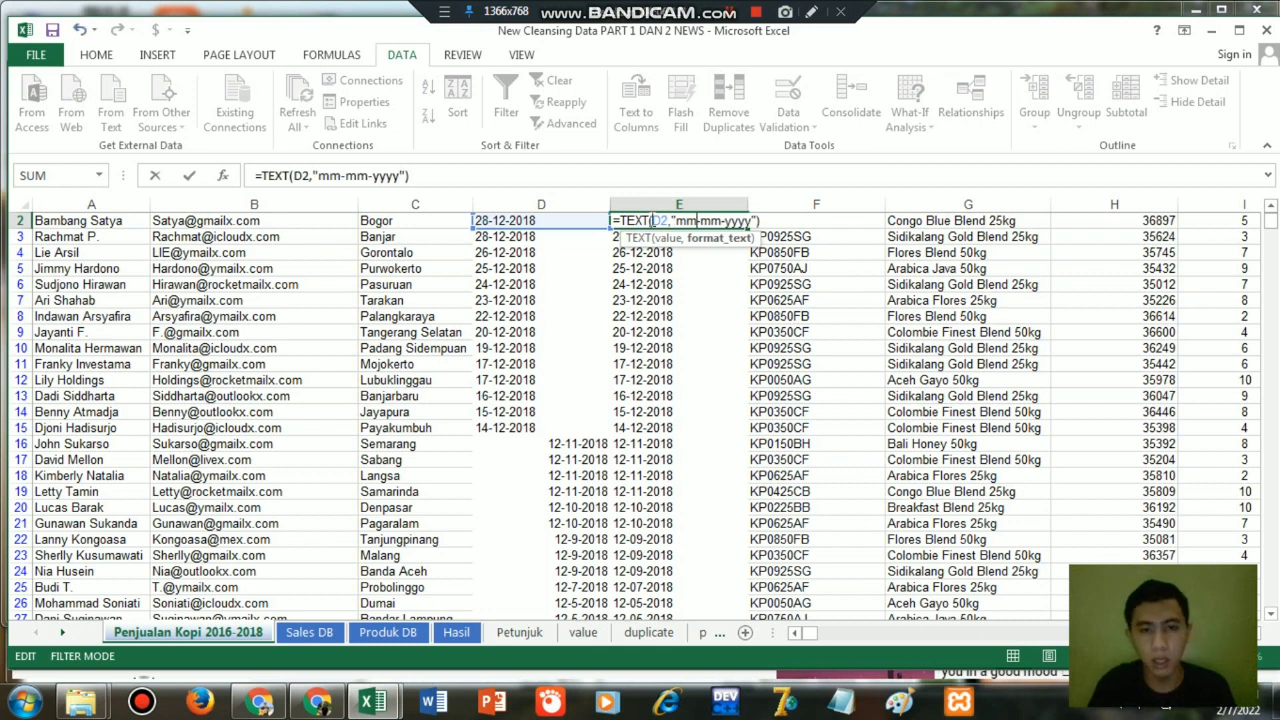
{"action": "key", "text": "shift+Left"}
{"action": "key", "text": "shift+Left"}
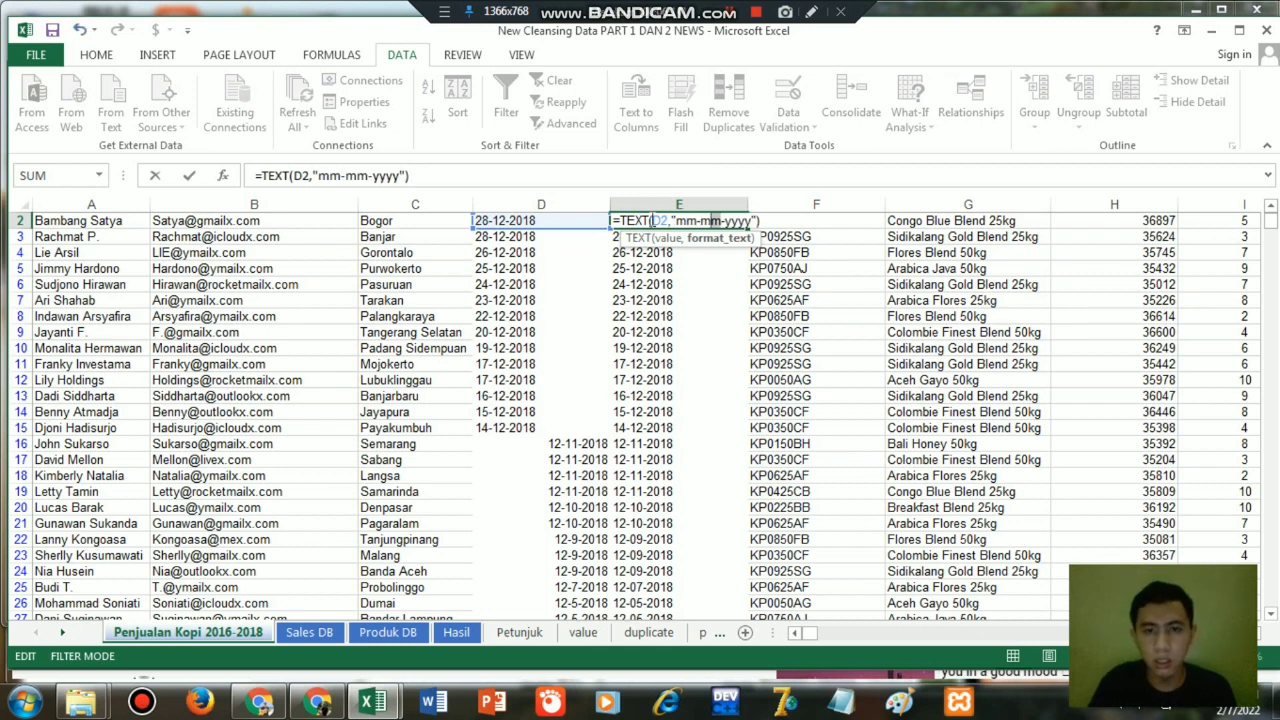
{"action": "type", "text": "dd"}
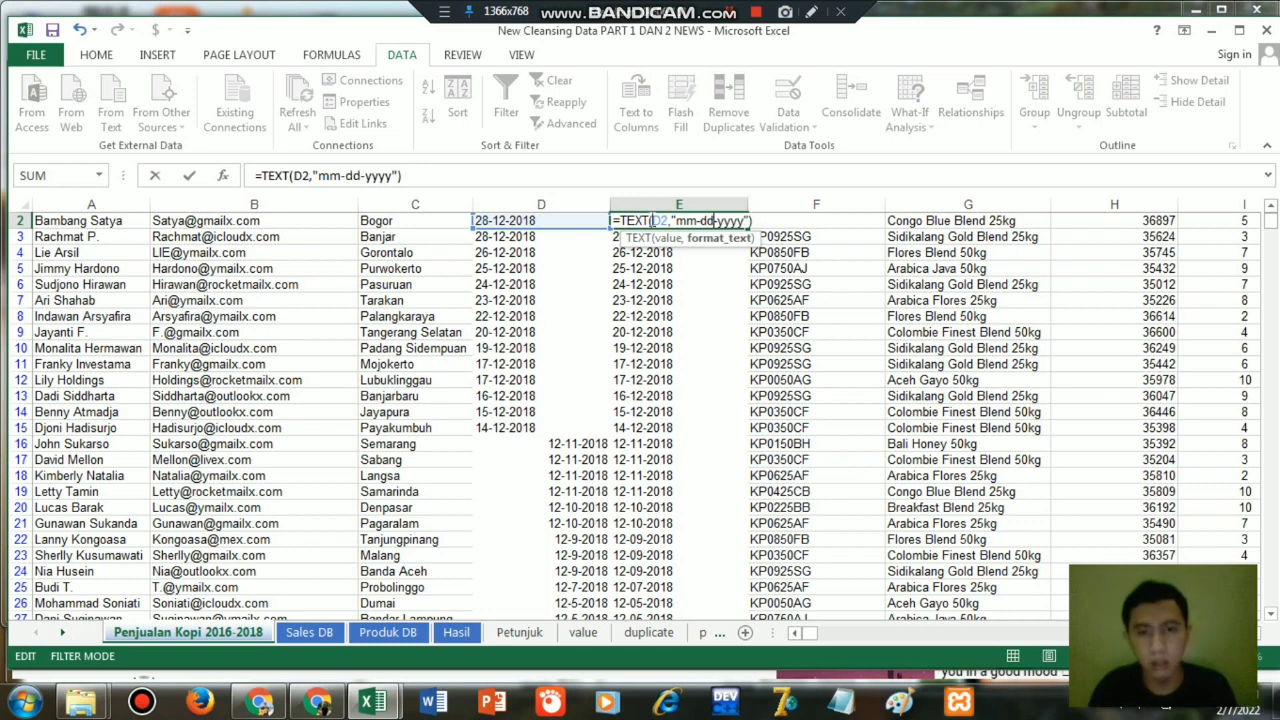
{"action": "key", "text": "End"}
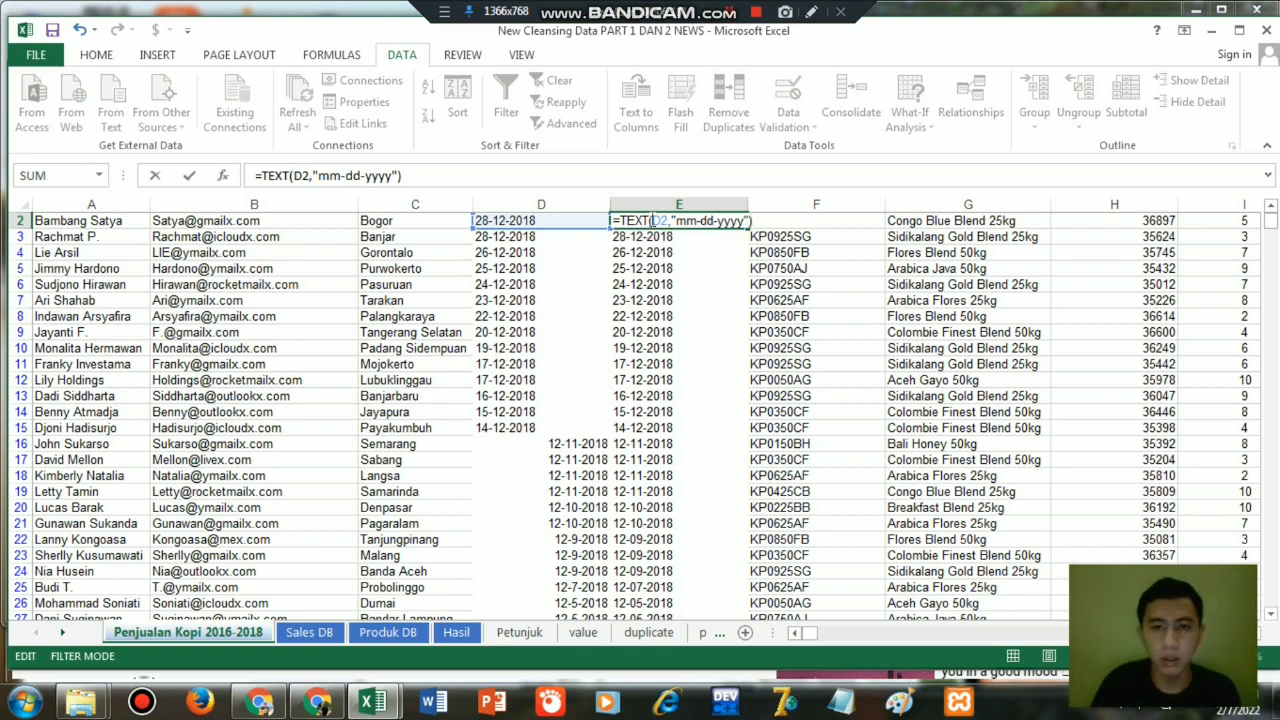
{"action": "key", "text": "Return"}
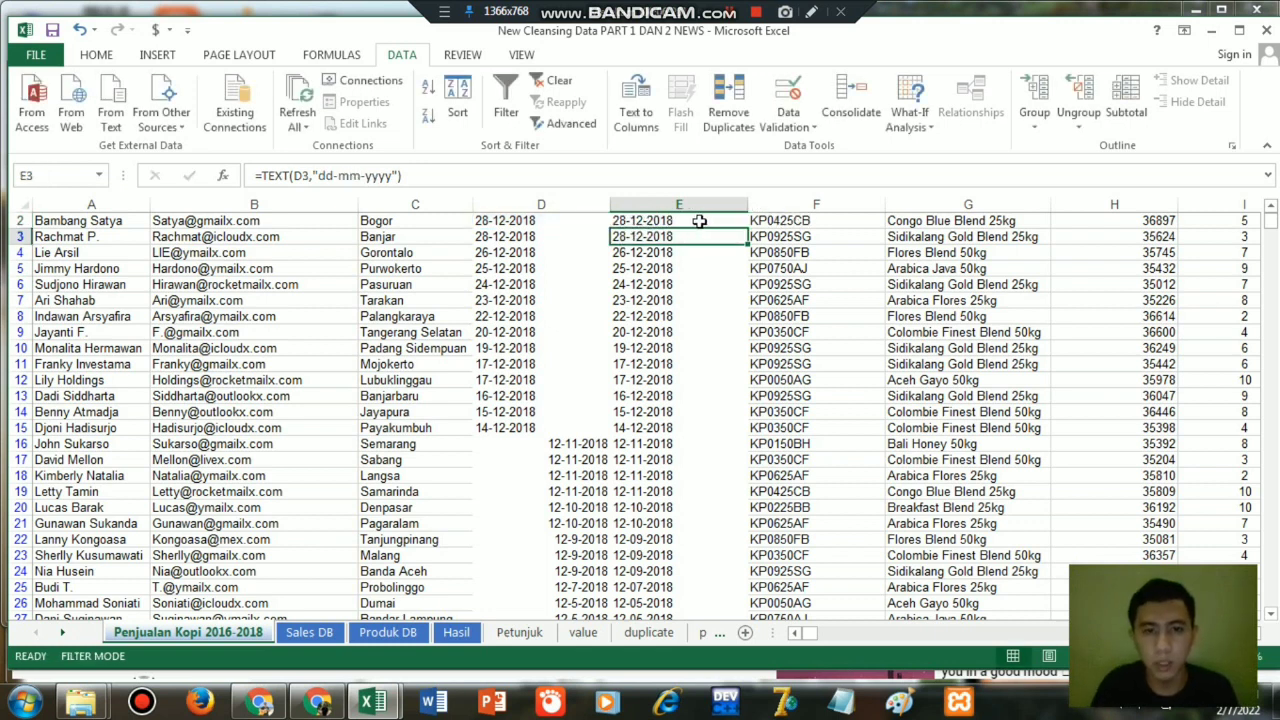
Fill the mm-dd-yyyy formula from E2 down column E to the end of the data.
{"action": "left_click", "coordinate": [716, 221]}
{"action": "double_click", "coordinate": [746, 228]}
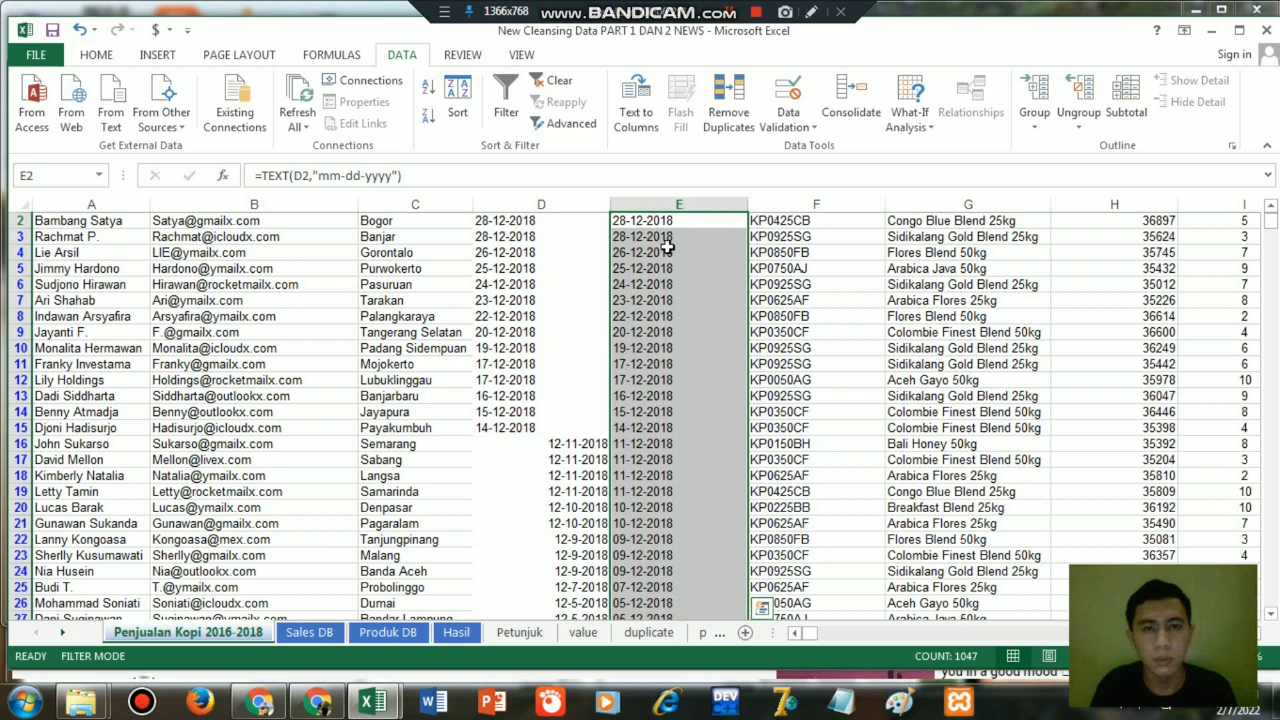
{"action": "left_click", "coordinate": [731, 12]}
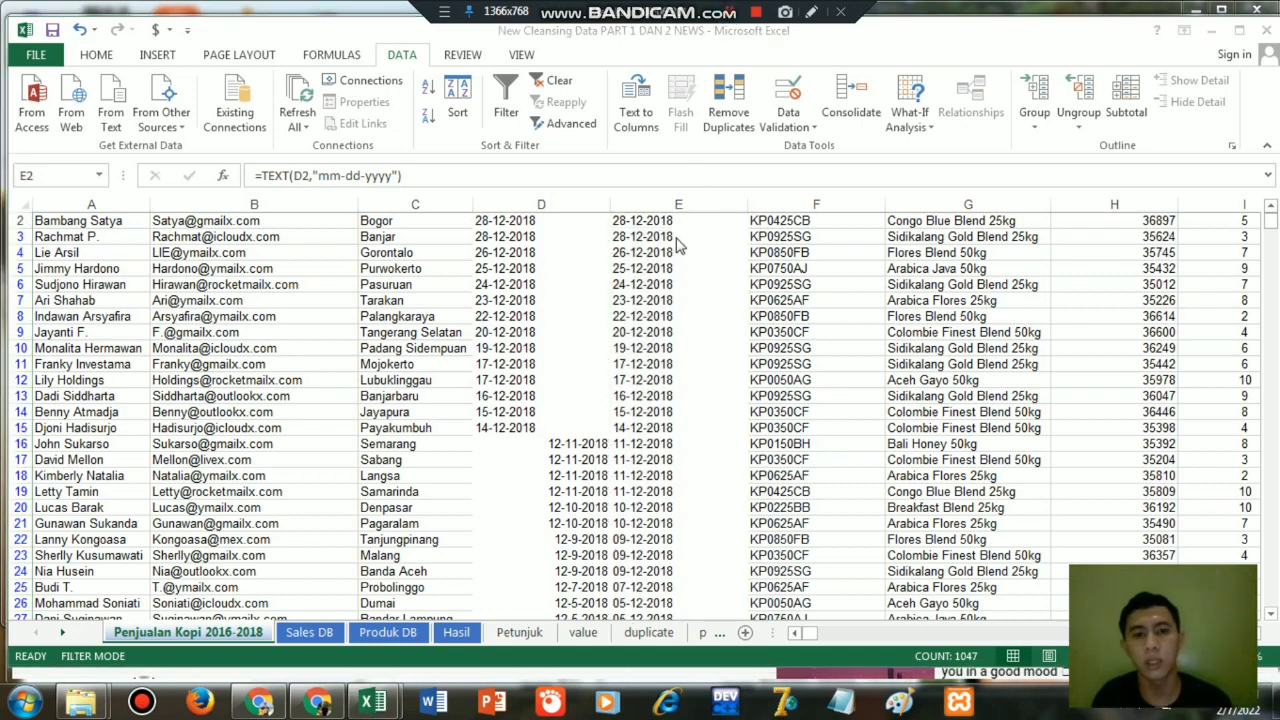
{"action": "left_click", "coordinate": [676, 237]}
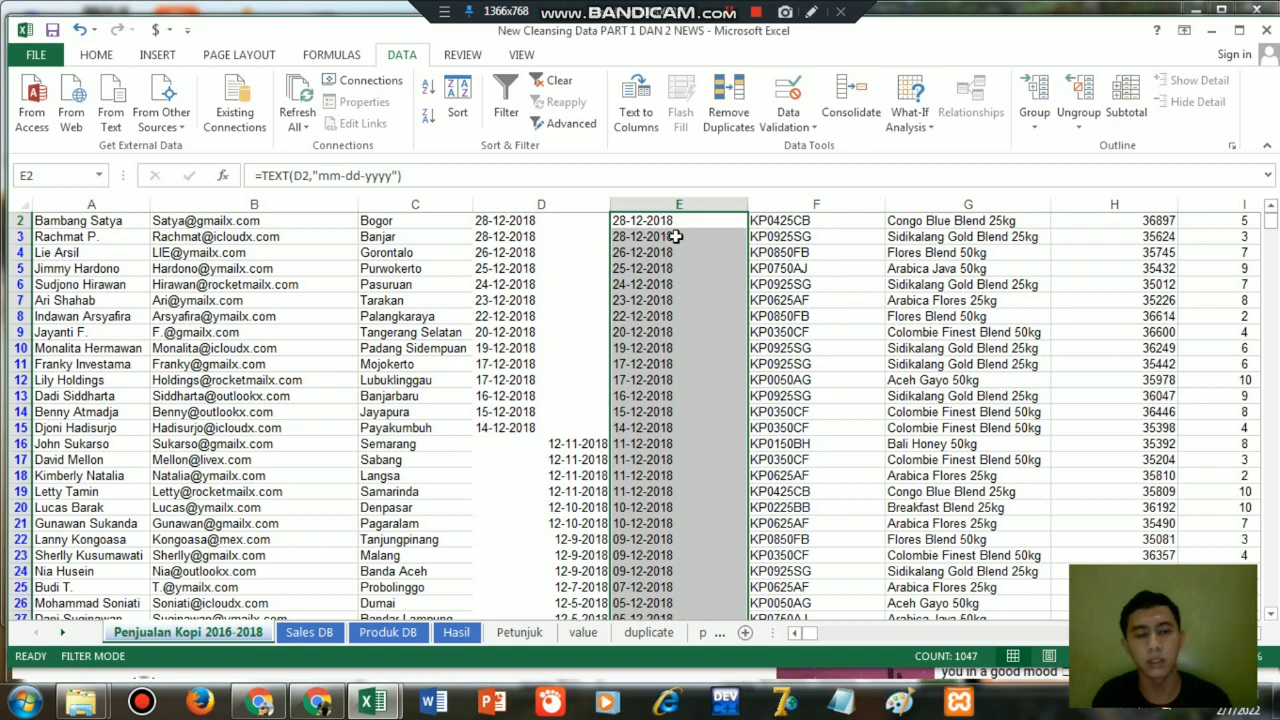
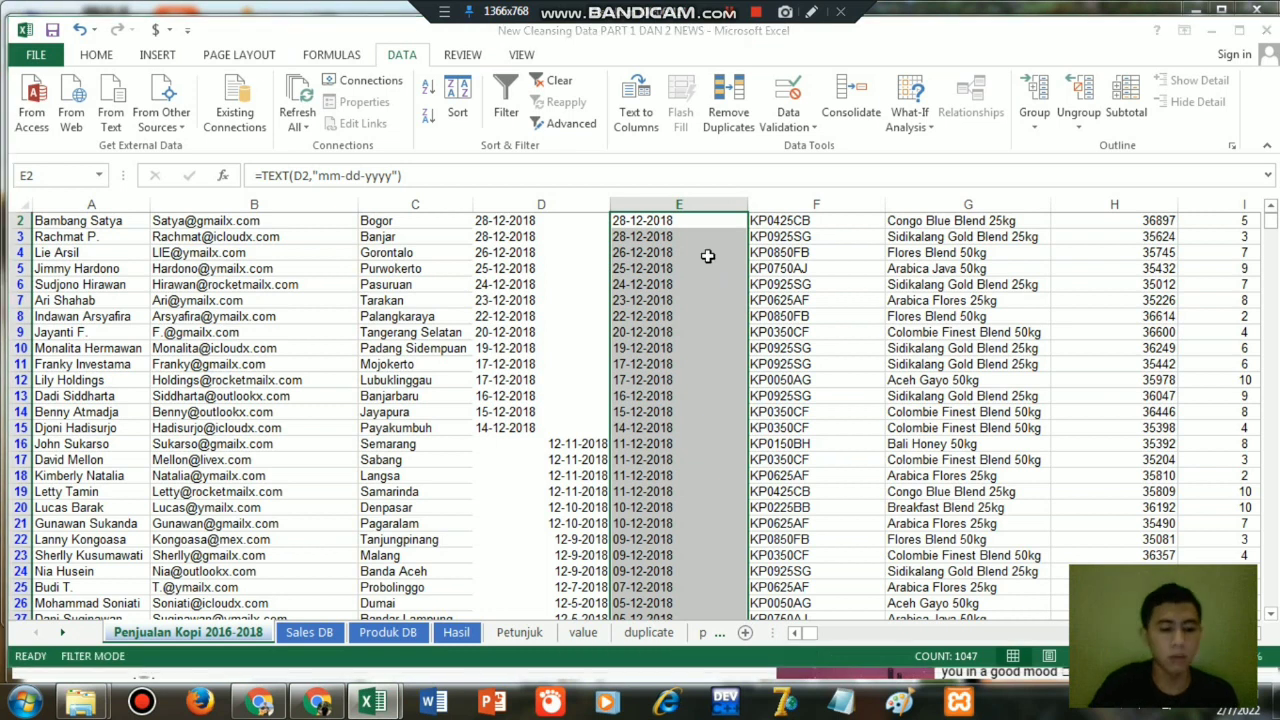
{"action": "key", "text": "ctrl+q"}
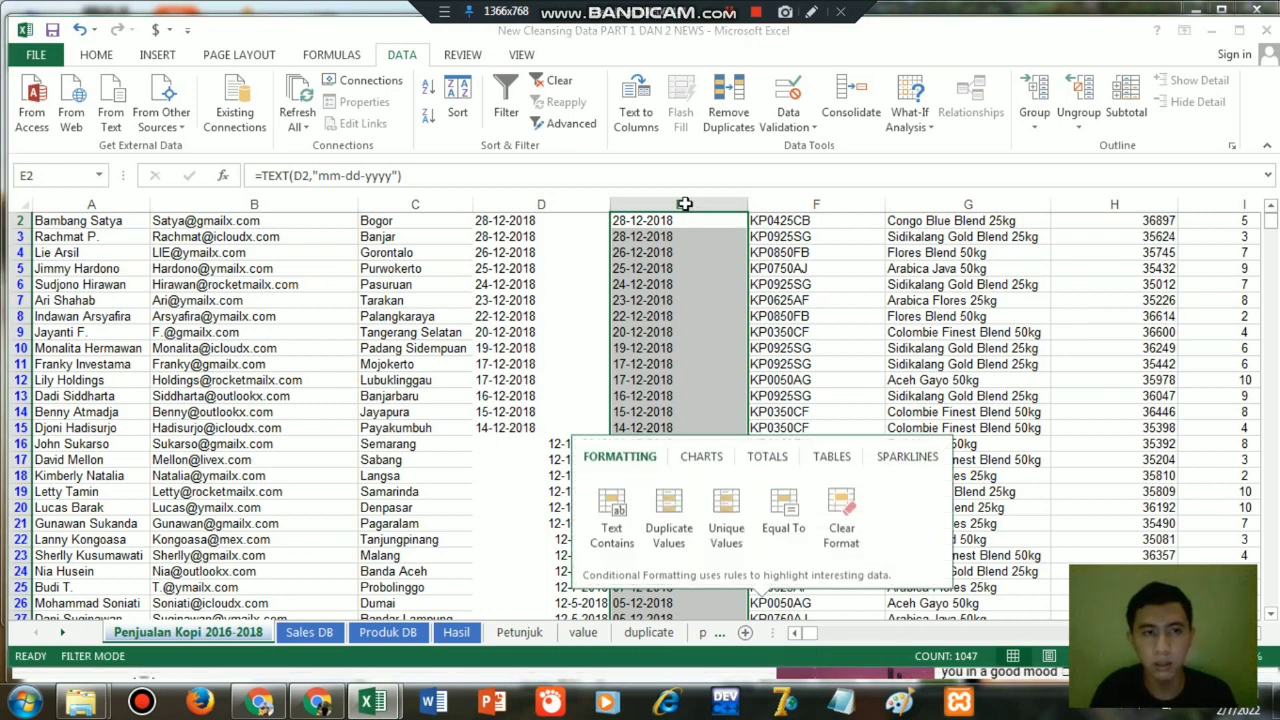
{"action": "left_click", "coordinate": [680, 266]}
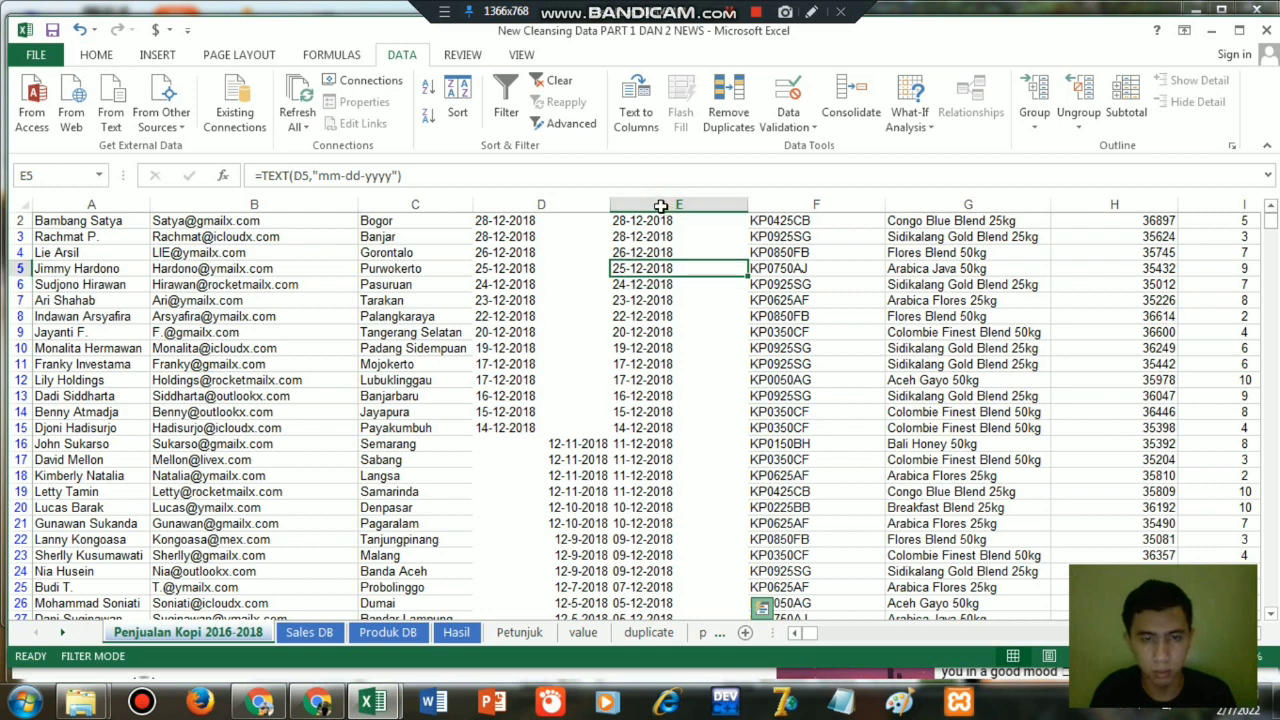
{"action": "left_click", "coordinate": [665, 204]}
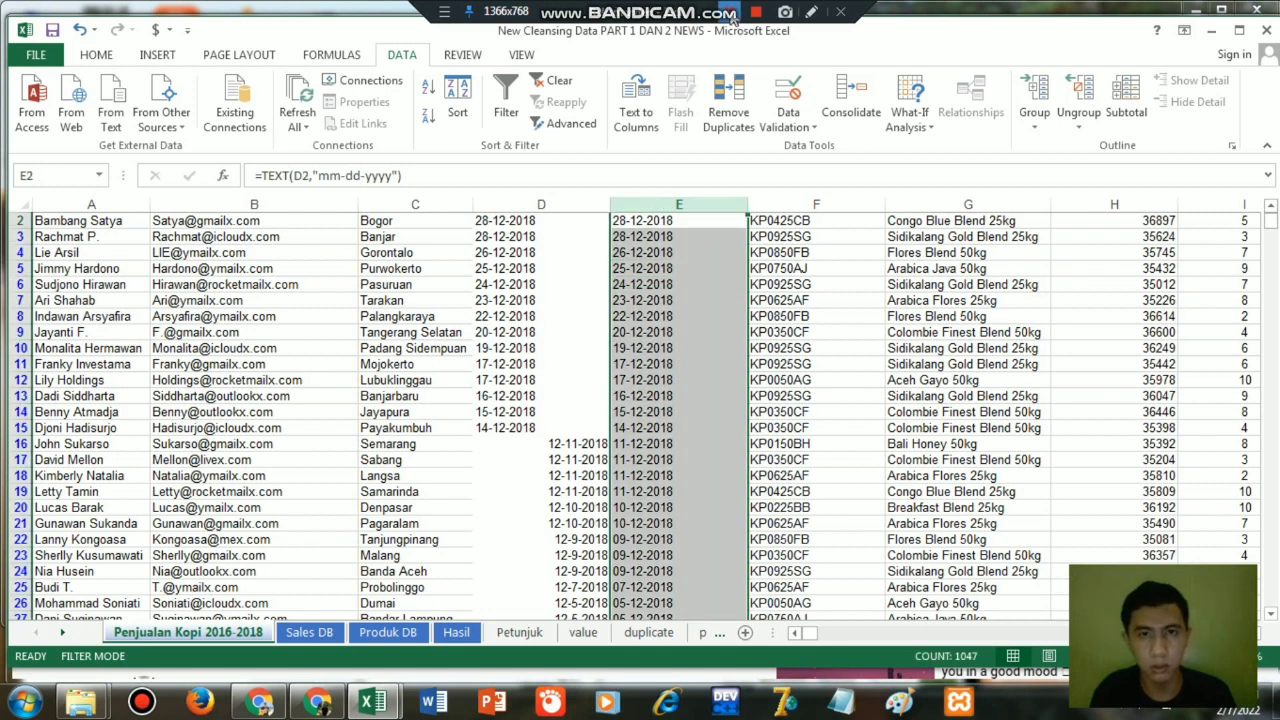
{"action": "left_click", "coordinate": [732, 15]}
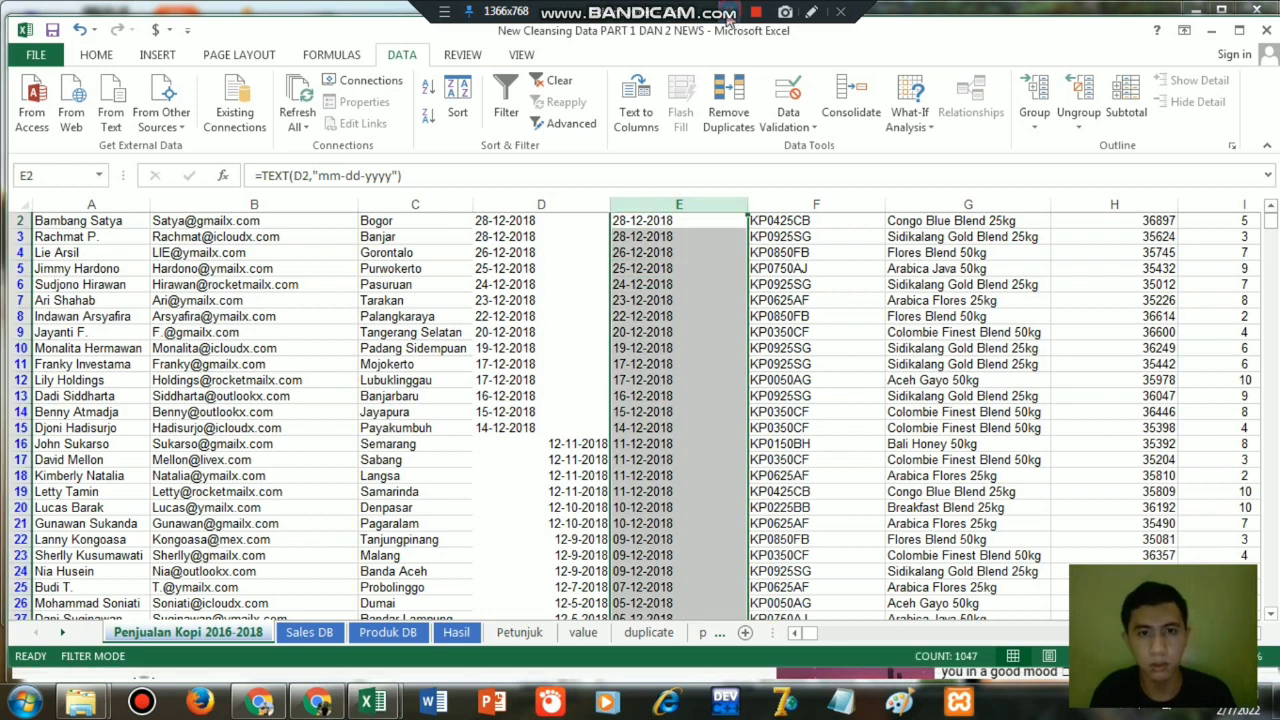
Replace the TEXT formulas in column E with their values by copying the column and pasting it over itself as values only.
{"action": "left_click", "coordinate": [679, 204]}
{"action": "key", "text": "ctrl+c"}
{"action": "right_click", "coordinate": [700, 355]}
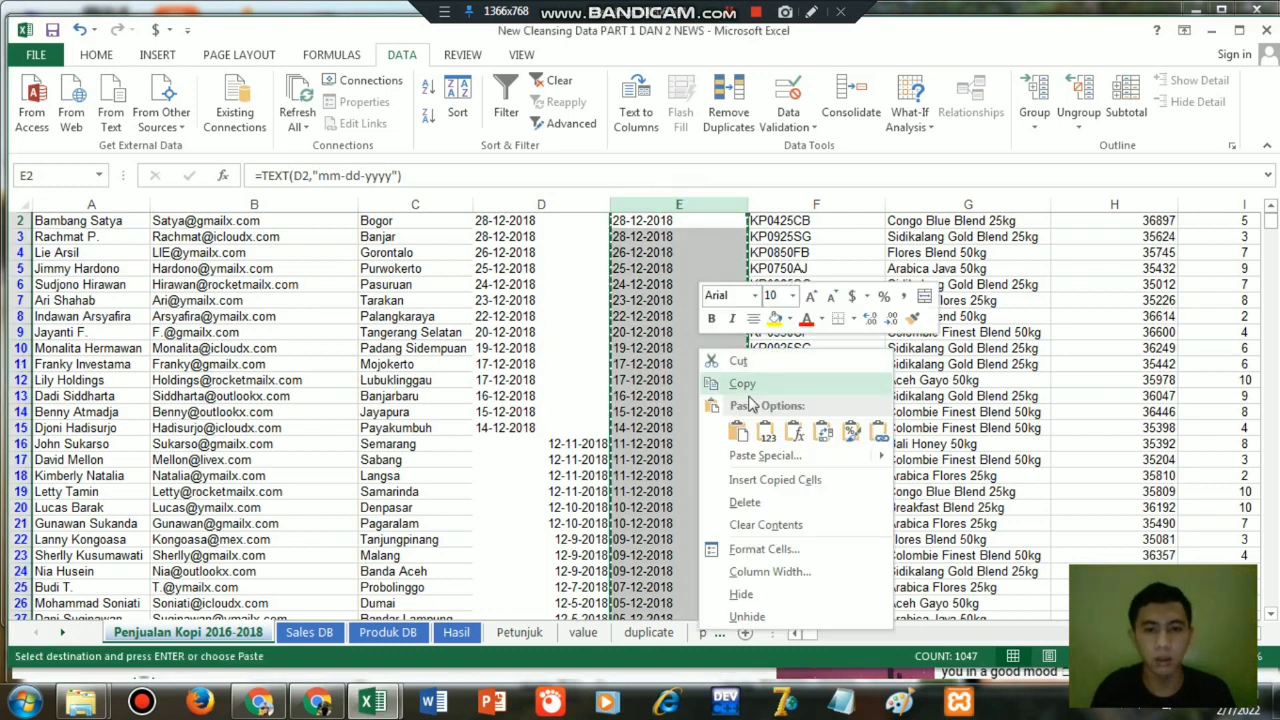
{"action": "left_click", "coordinate": [760, 420]}
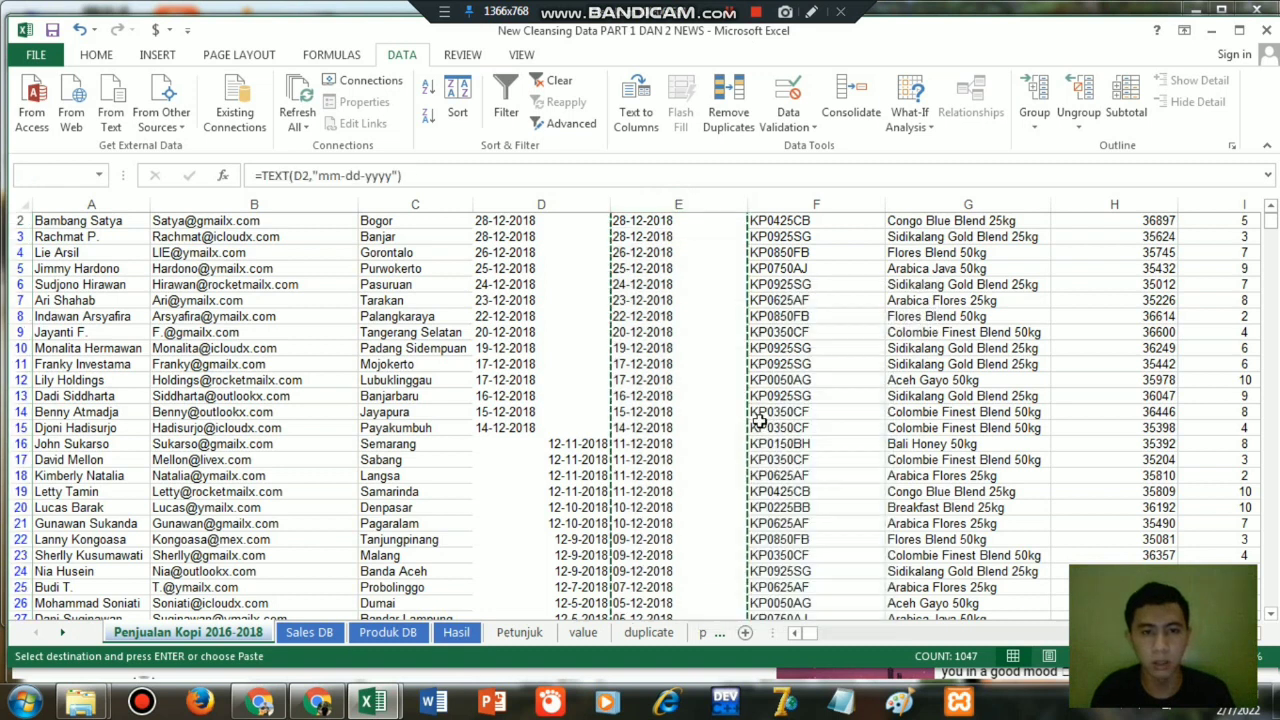
{"action": "left_click", "coordinate": [667, 252]}
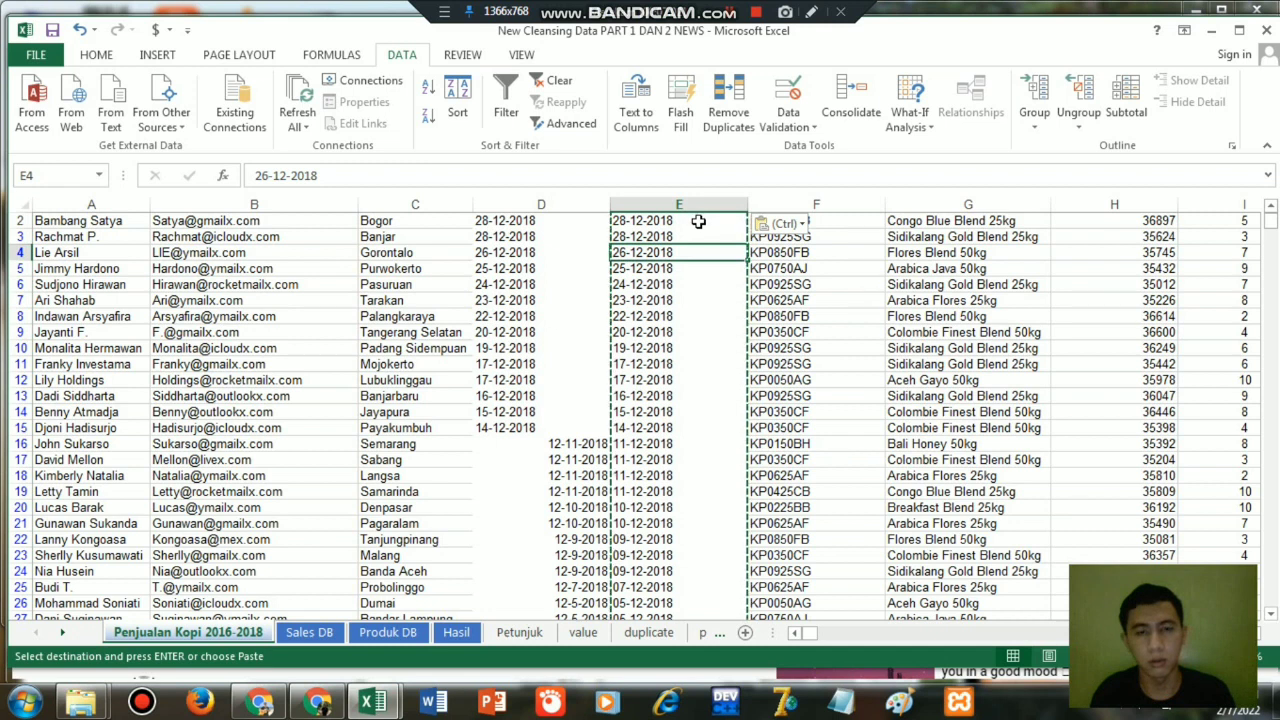
Insert three blank columns between the converted dates in column E and the product code column.
{"action": "left_click", "coordinate": [762, 204]}
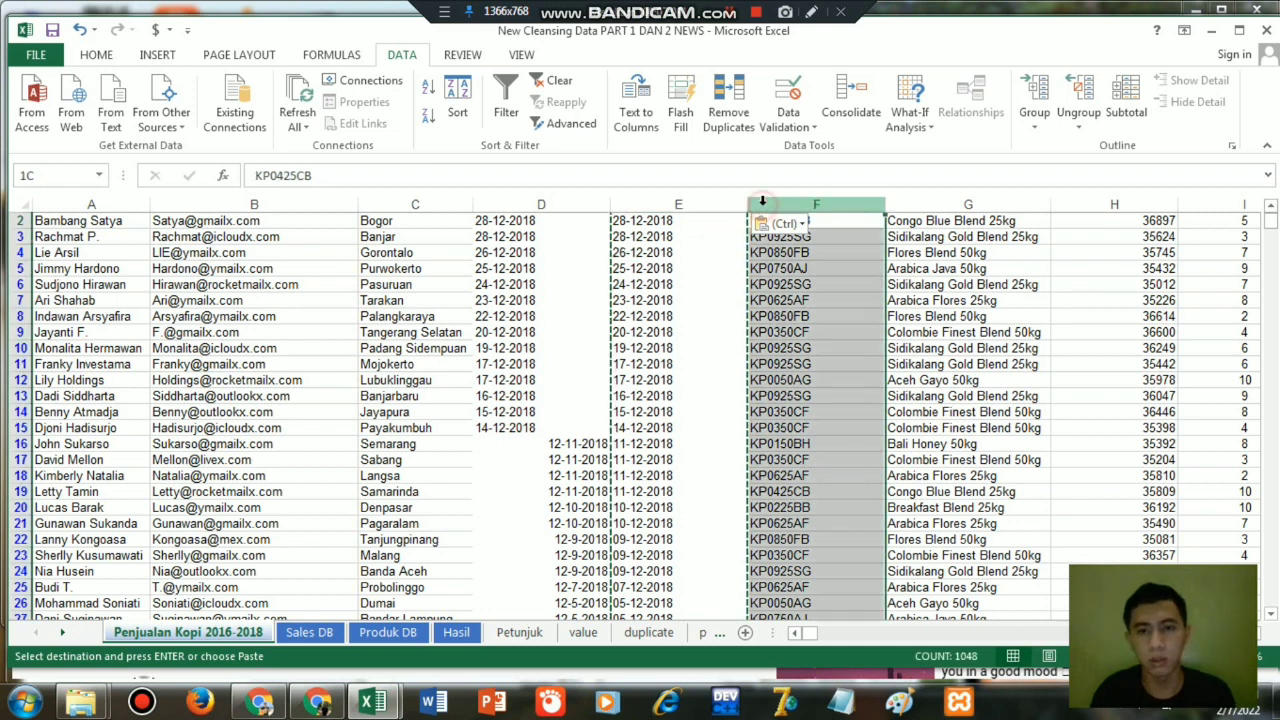
{"action": "key", "text": "shift+Right"}
{"action": "key", "text": "shift+Right"}
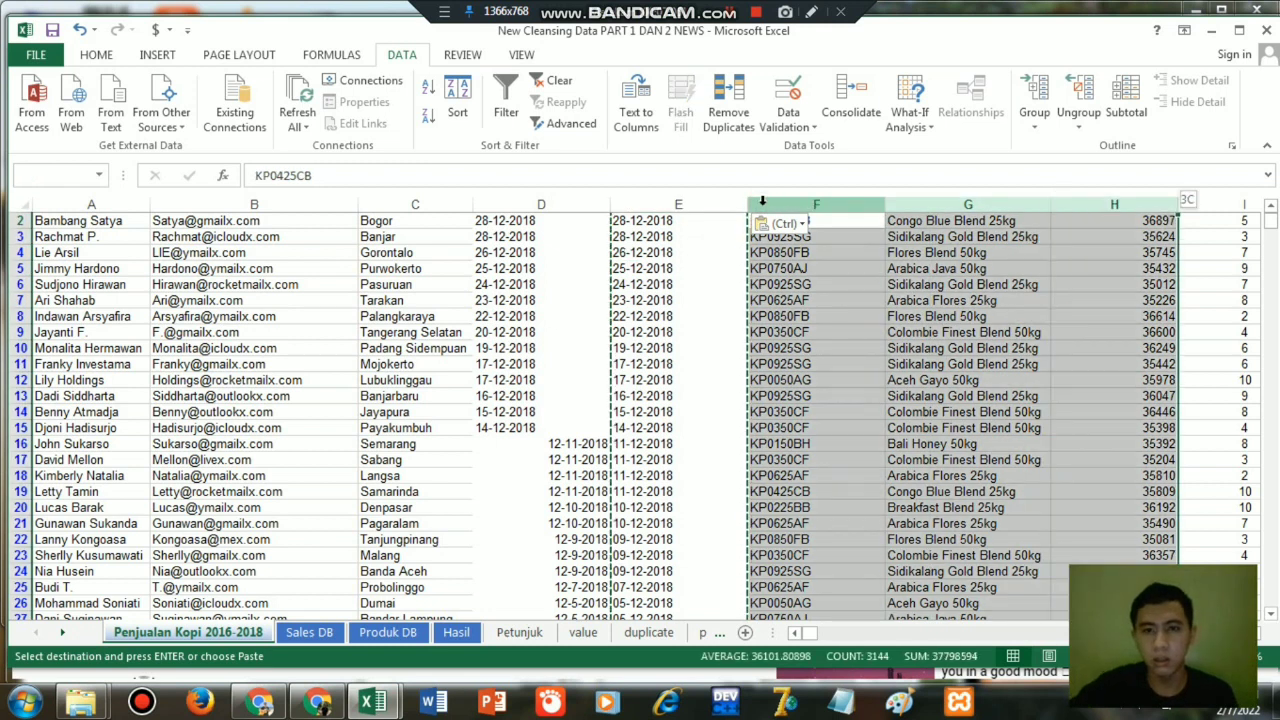
{"action": "right_click", "coordinate": [763, 208]}
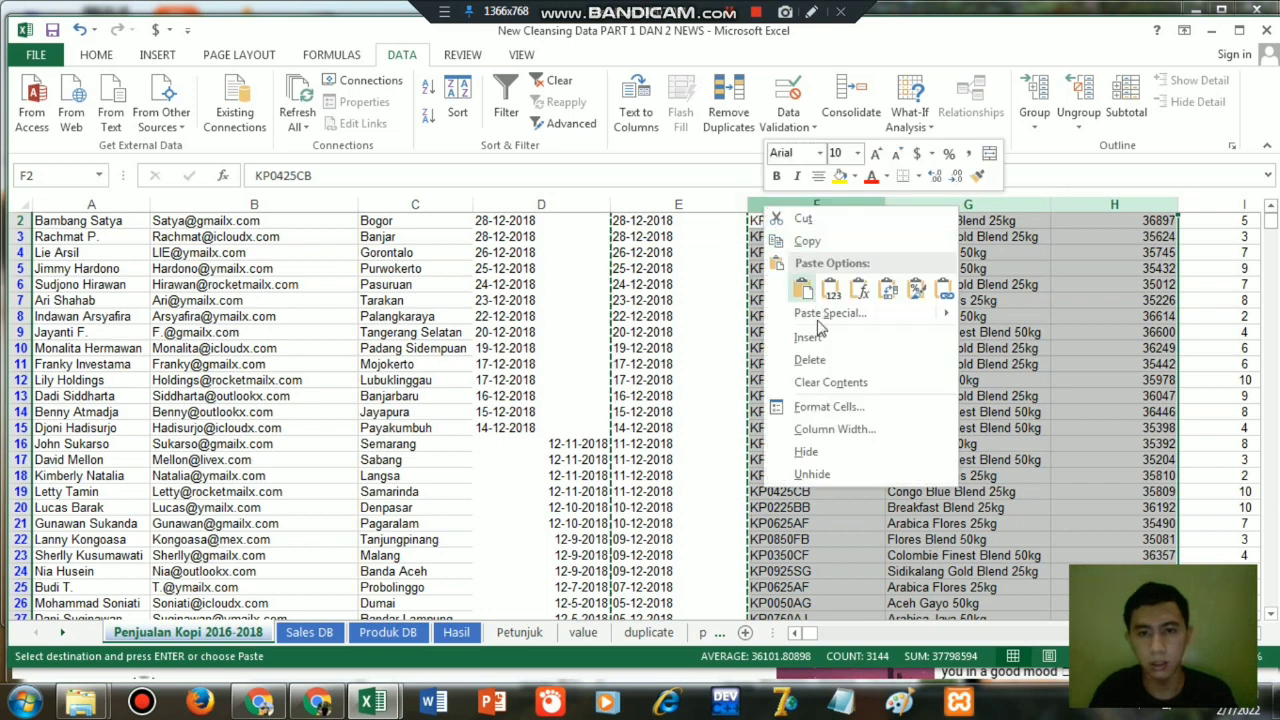
{"action": "left_click", "coordinate": [817, 338]}
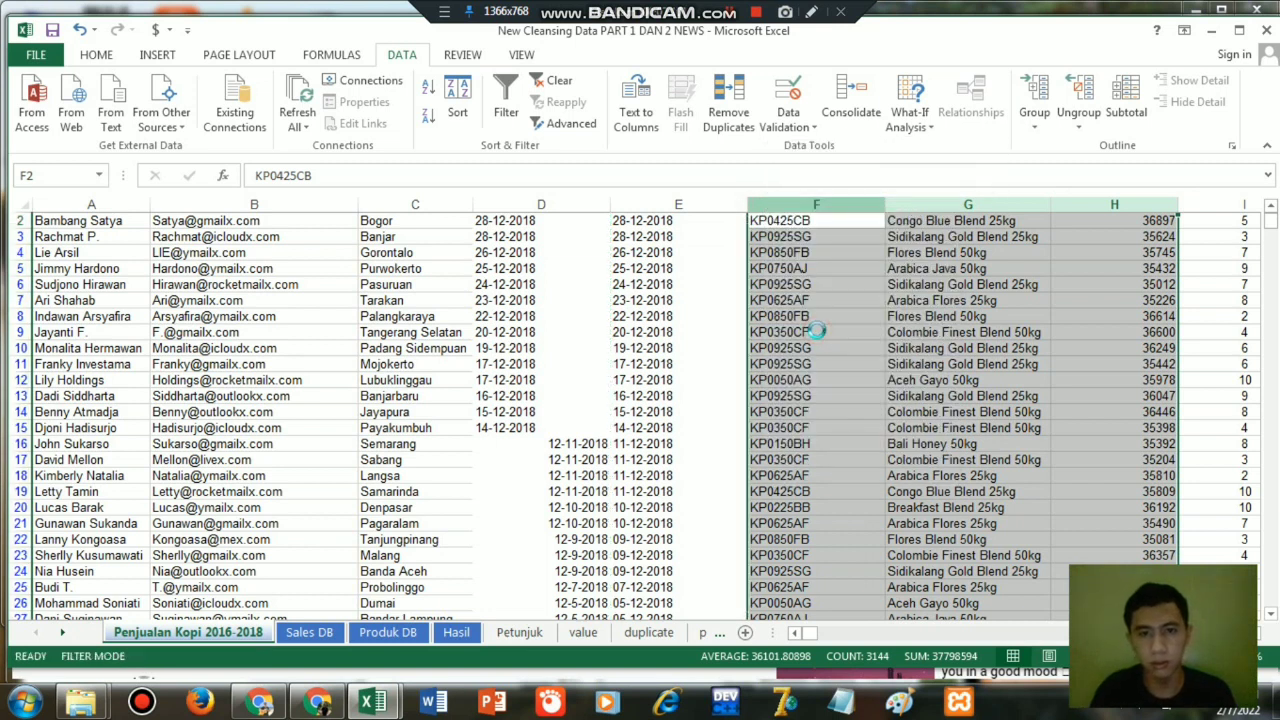
Split the dates in column E into day, month and year columns with Text to Columns, delimited by a hyphen, replacing the existing data.
{"action": "left_click", "coordinate": [652, 250]}
{"action": "left_click", "coordinate": [654, 203]}
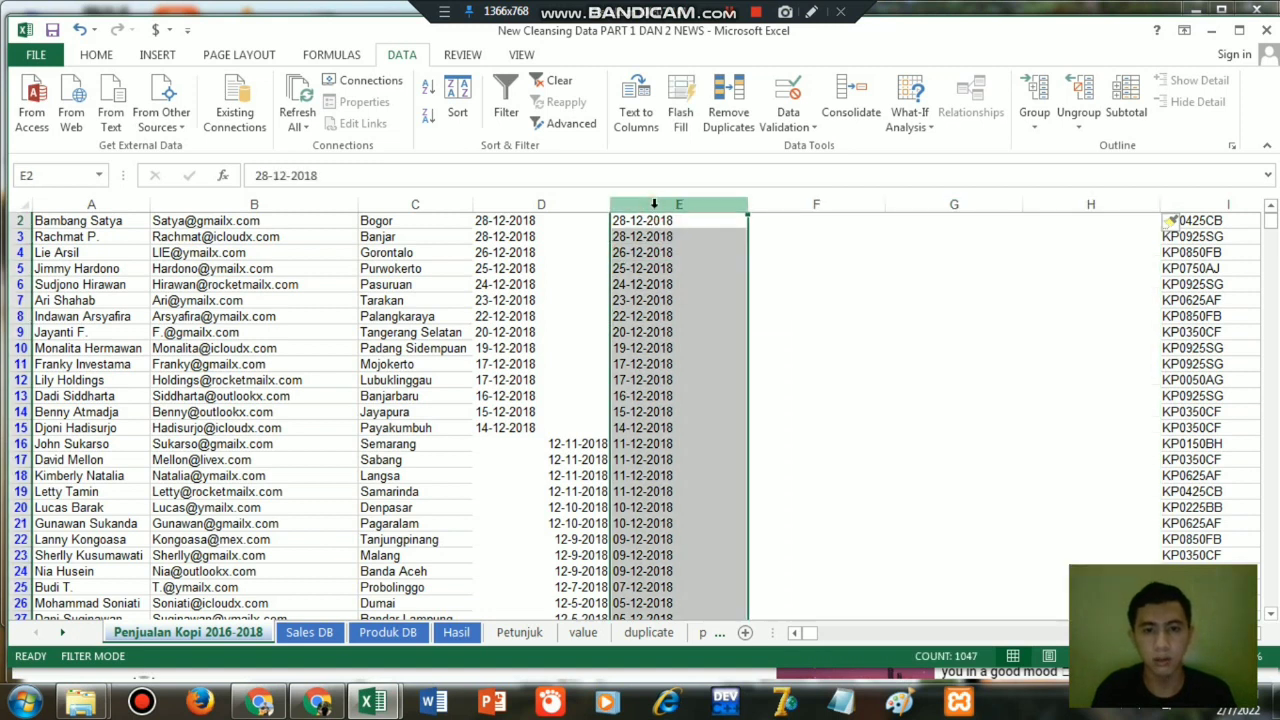
{"action": "key", "text": "Down"}
{"action": "key", "text": "Up"}
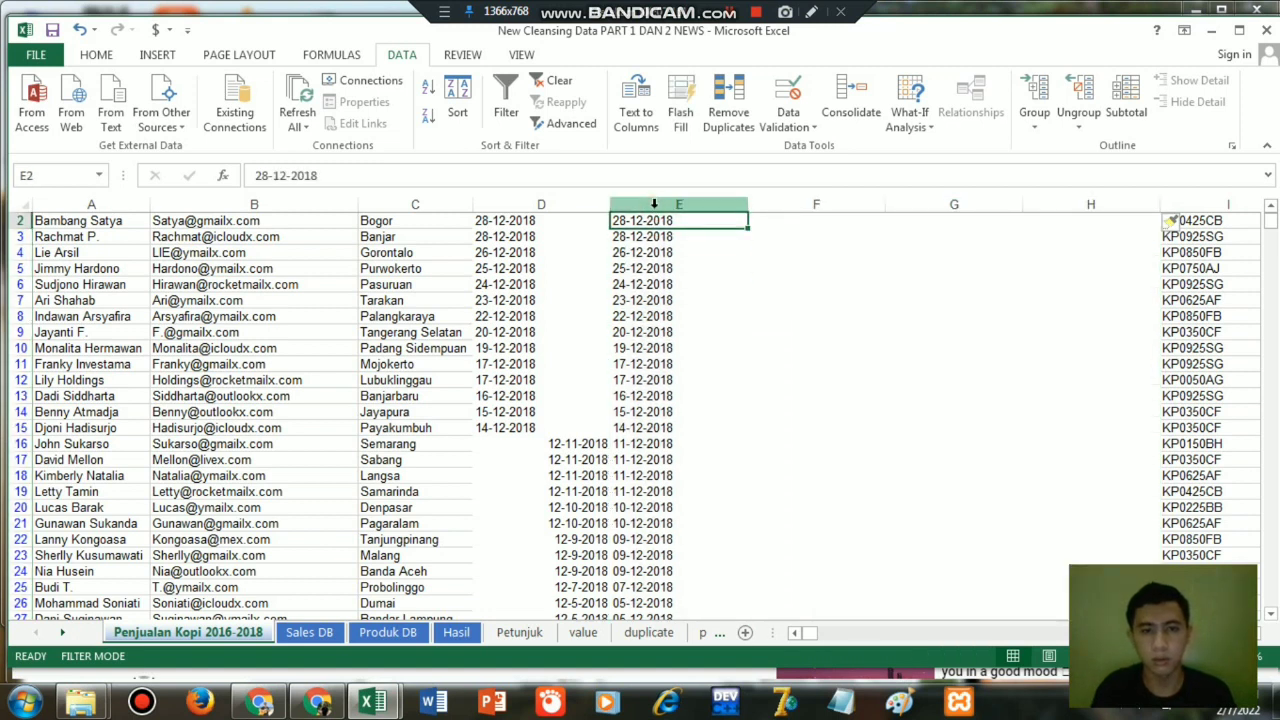
{"action": "key", "text": "Up"}
{"action": "left_click", "coordinate": [654, 203]}
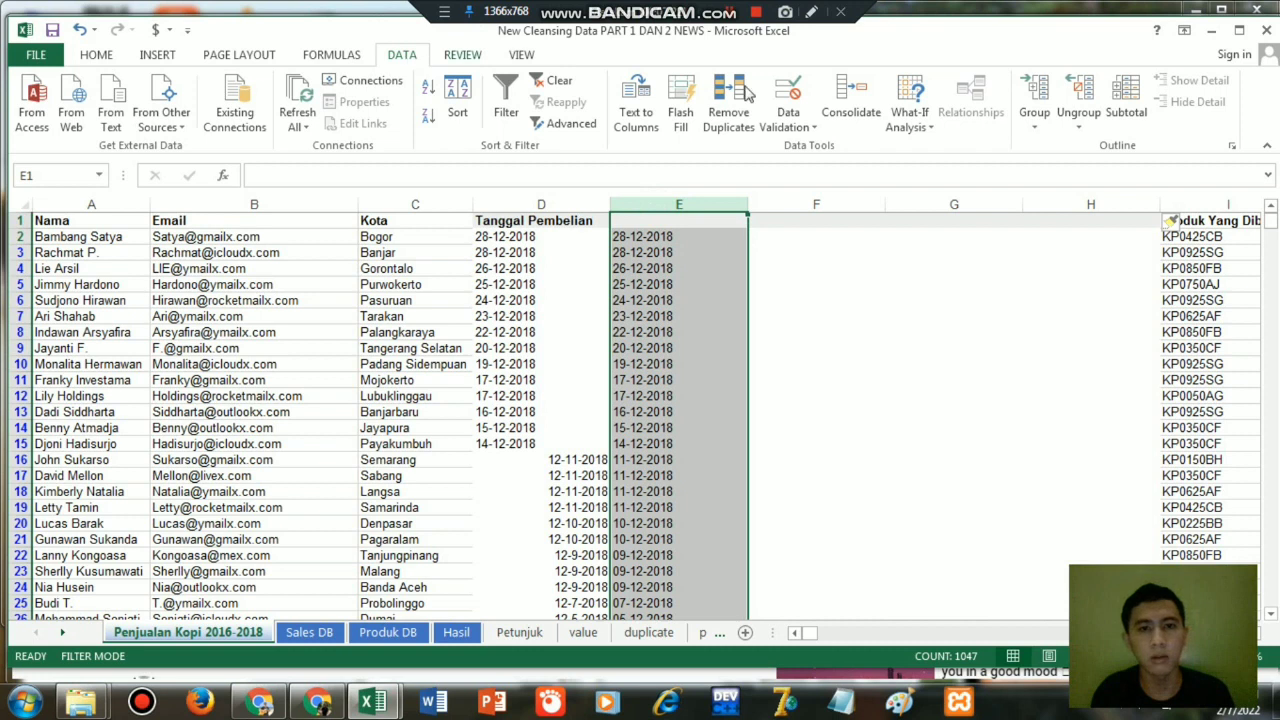
{"action": "left_click", "coordinate": [631, 103]}
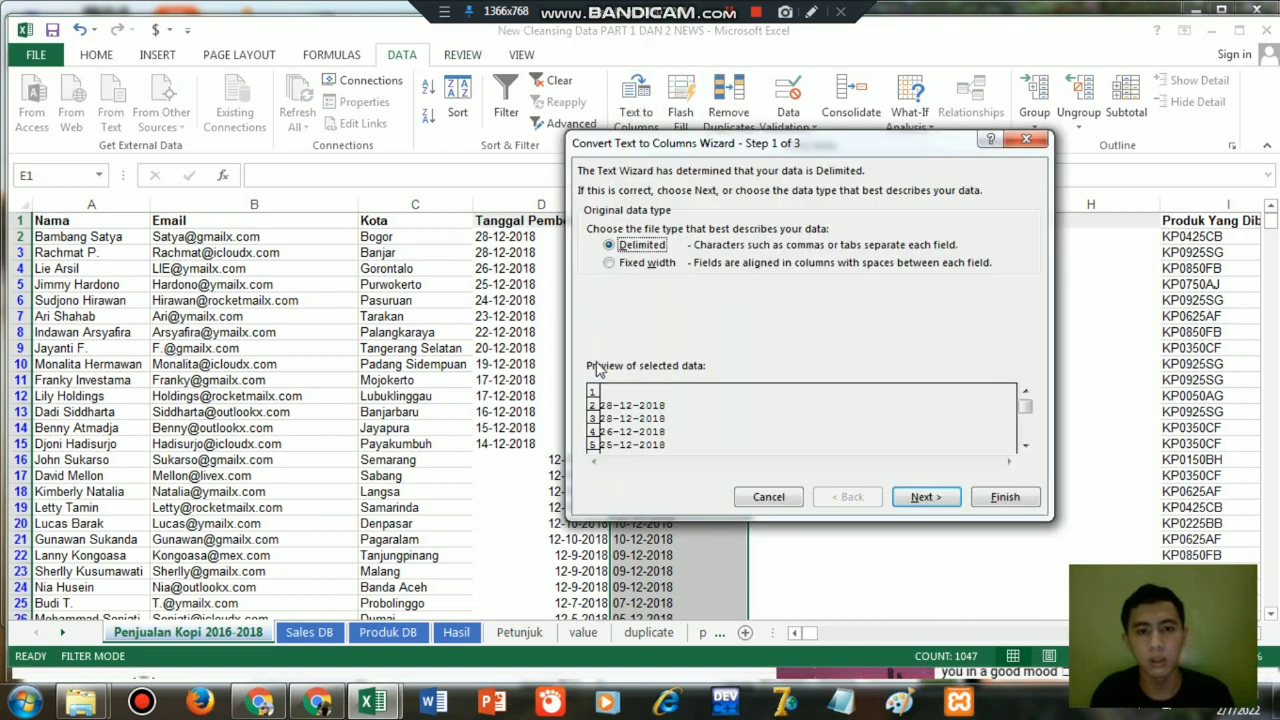
{"action": "left_click", "coordinate": [926, 497]}
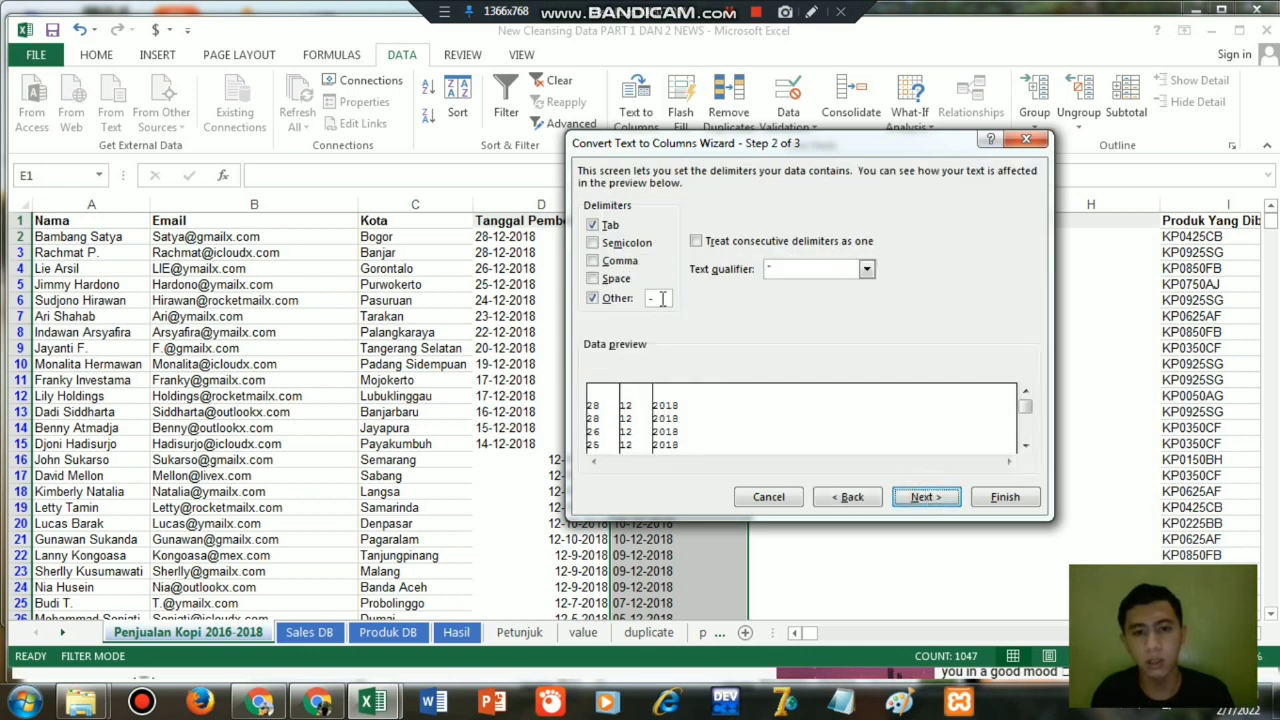
{"action": "left_click", "coordinate": [660, 300]}
{"action": "key", "text": "BackSpace"}
{"action": "type", "text": "-"}
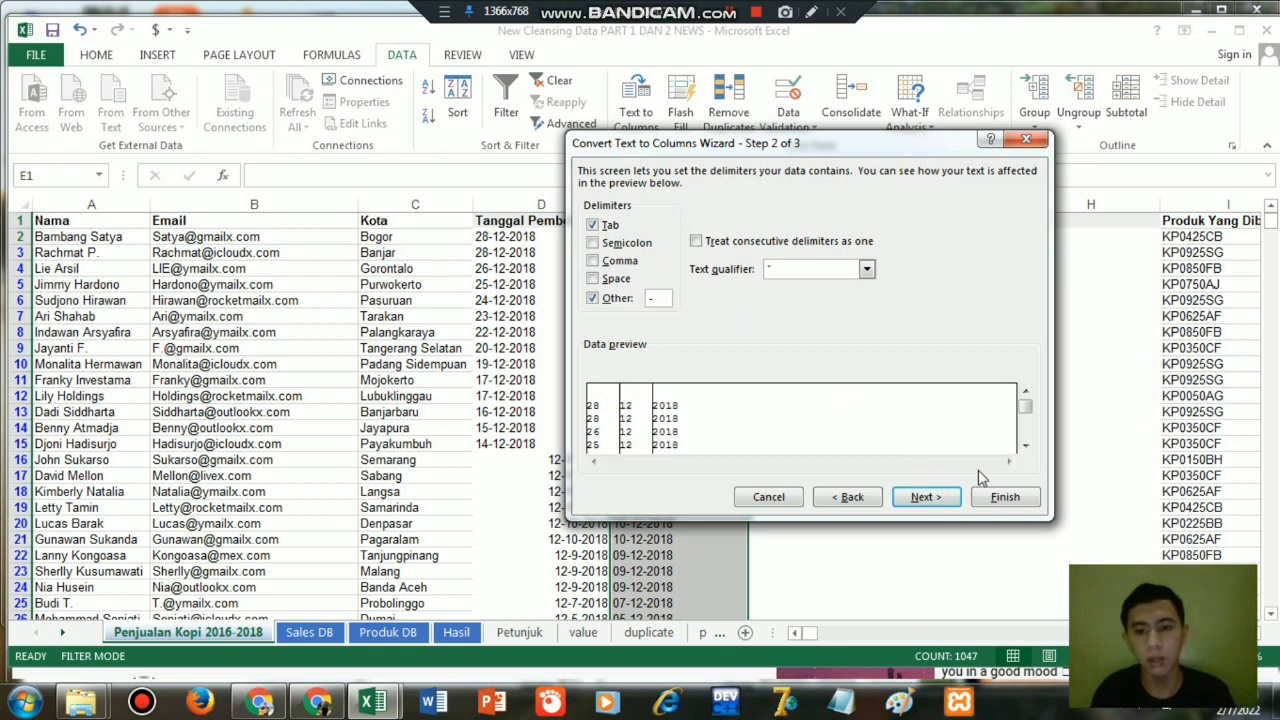
{"action": "left_click", "coordinate": [996, 499]}
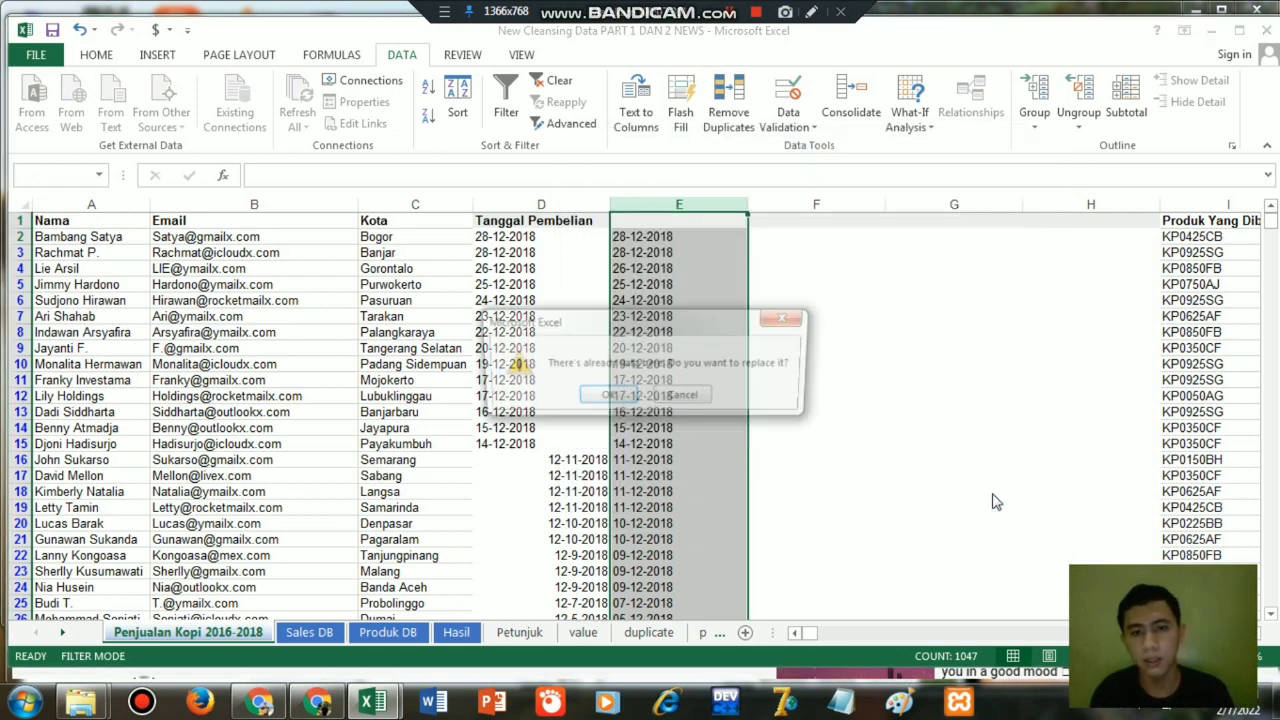
{"action": "left_click", "coordinate": [618, 397]}
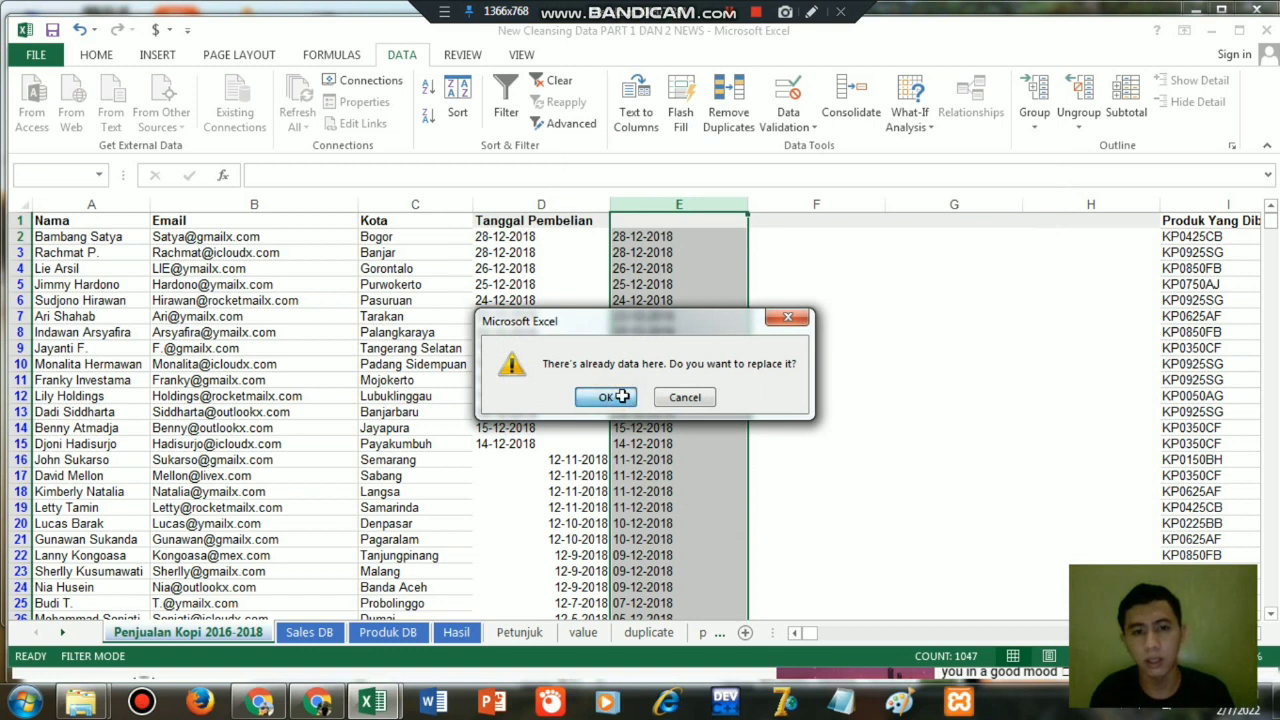
{"action": "left_click", "coordinate": [970, 334]}
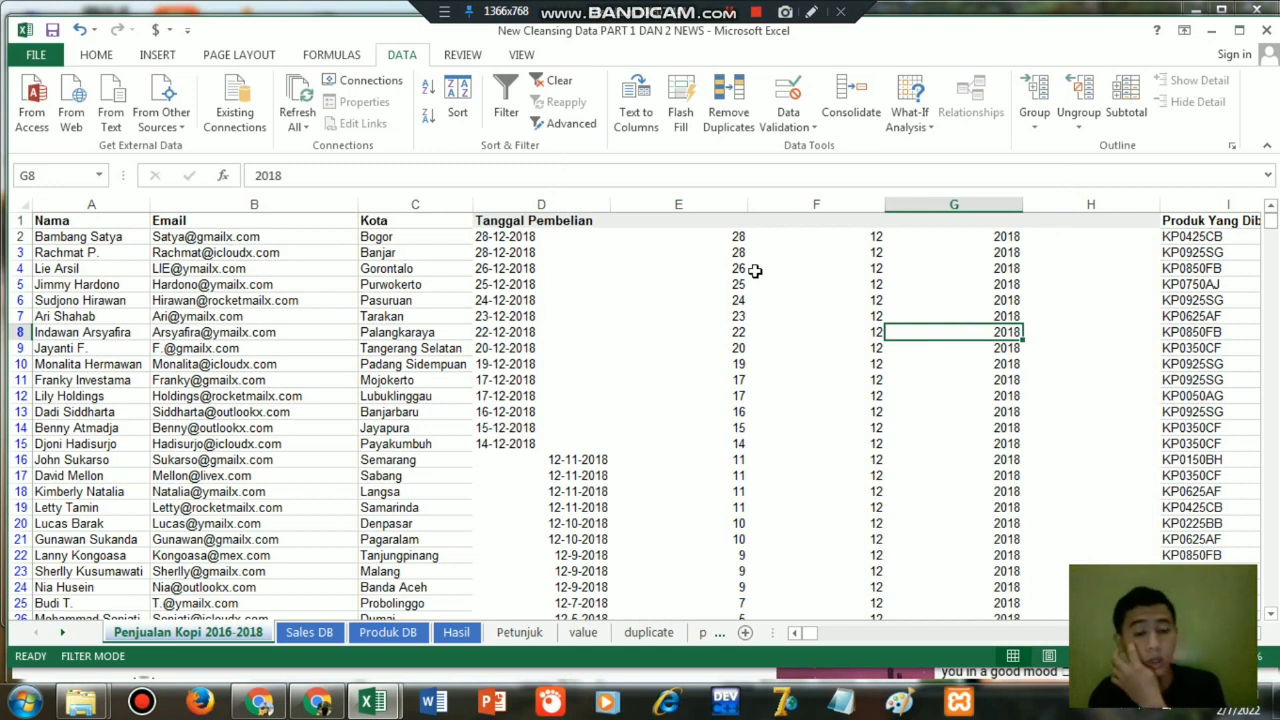
{"action": "left_click", "coordinate": [978, 247]}
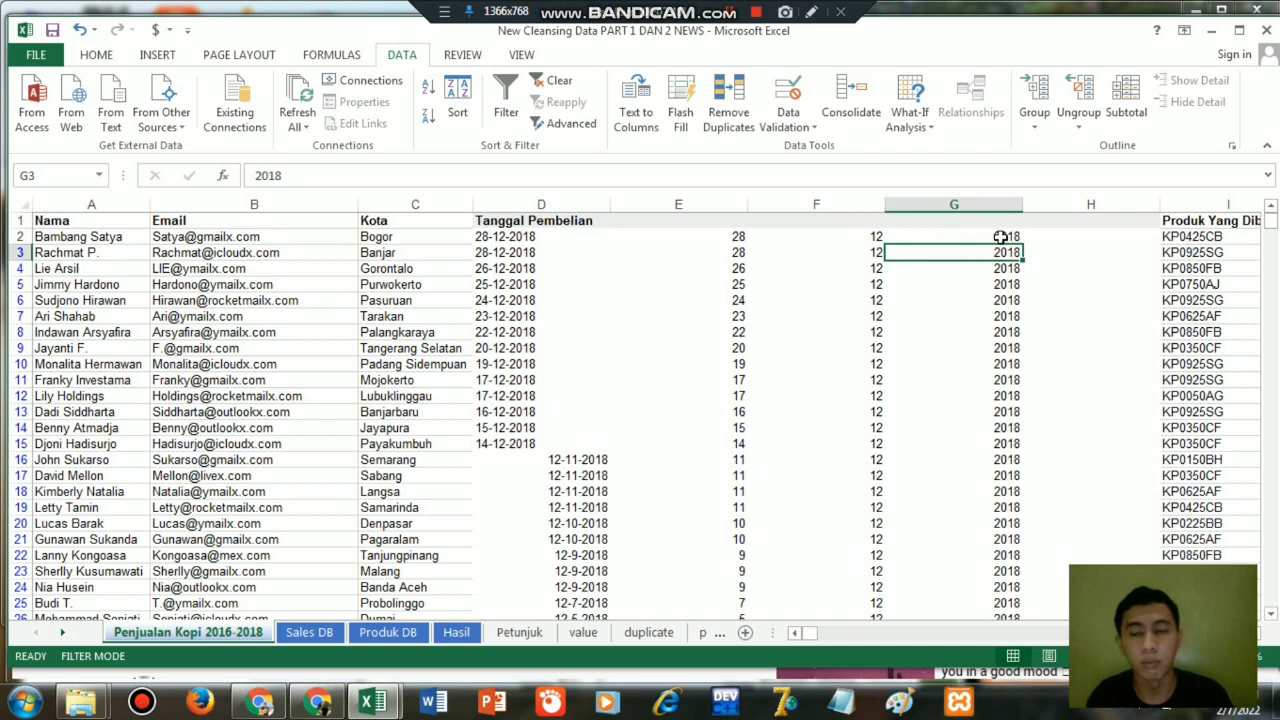
Enter the formula =DATE(G2,F2,E2) in H2 to rebuild the date from its year, month and day.
{"action": "left_click", "coordinate": [1087, 237]}
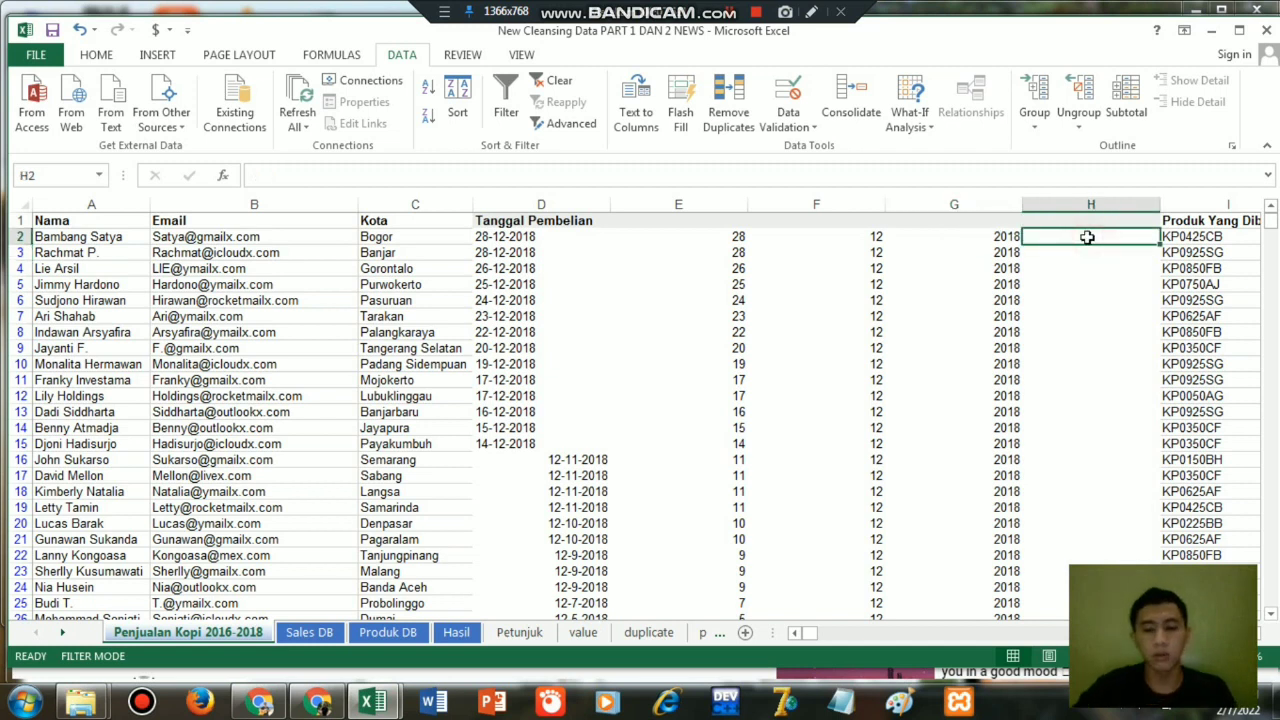
{"action": "type", "text": "=dat"}
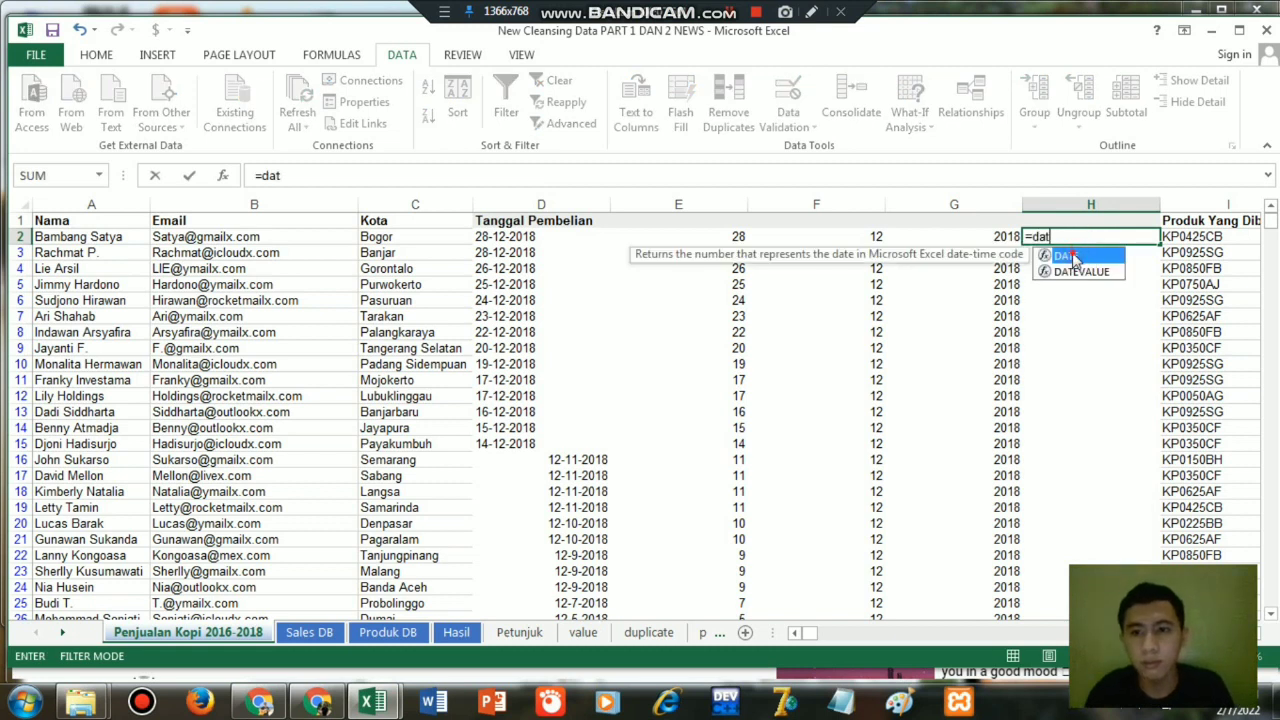
{"action": "double_click", "coordinate": [1066, 256]}
{"action": "left_click", "coordinate": [1008, 237]}
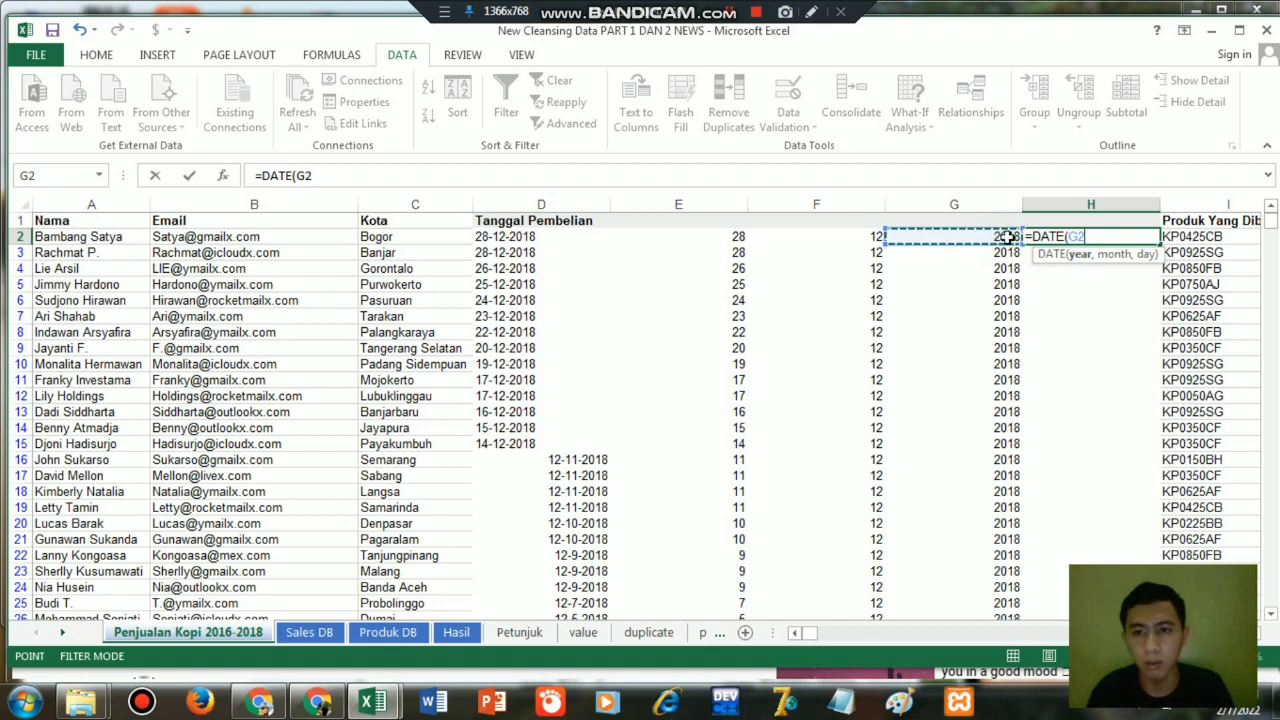
{"action": "type", "text": ","}
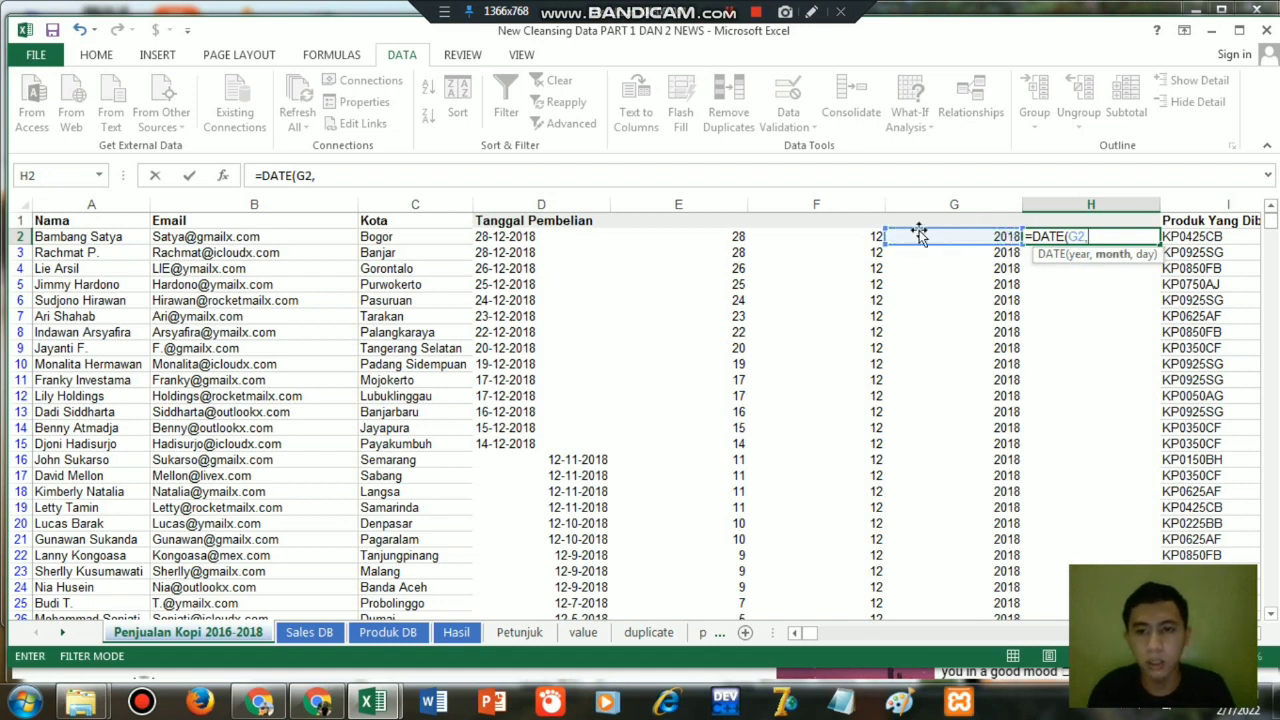
{"action": "left_click", "coordinate": [868, 236]}
{"action": "type", "text": ","}
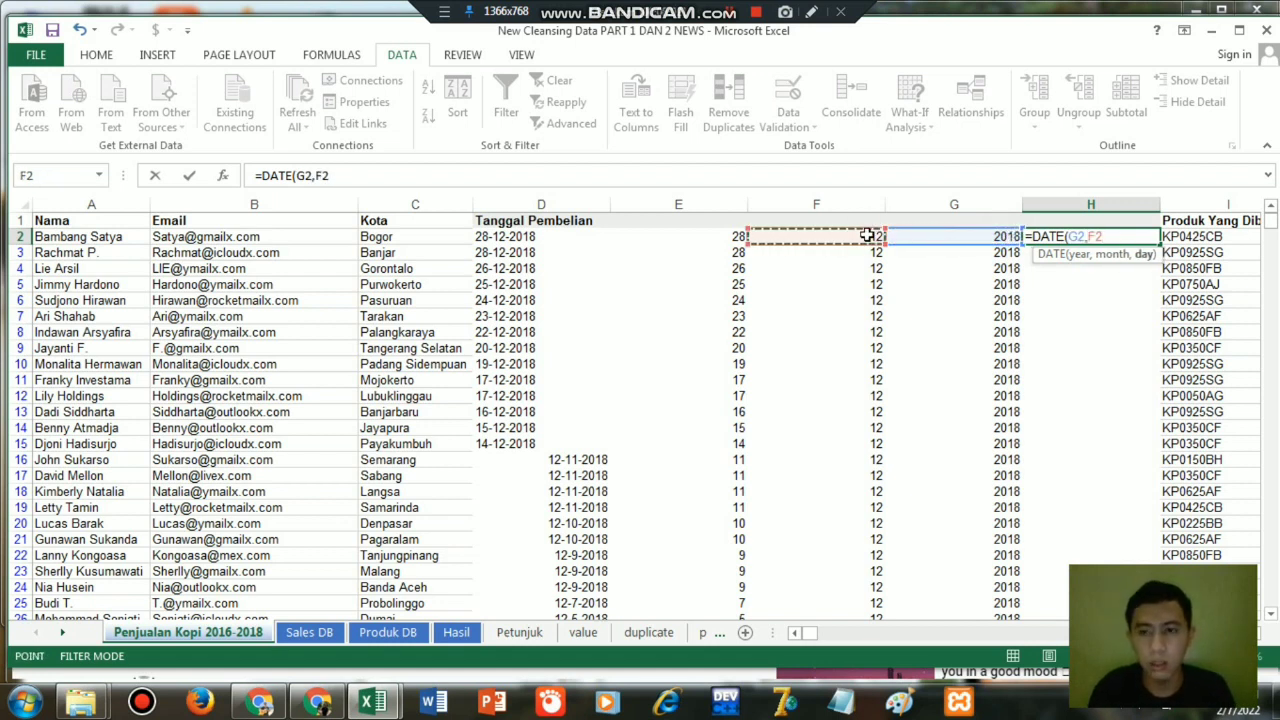
{"action": "left_click", "coordinate": [707, 236]}
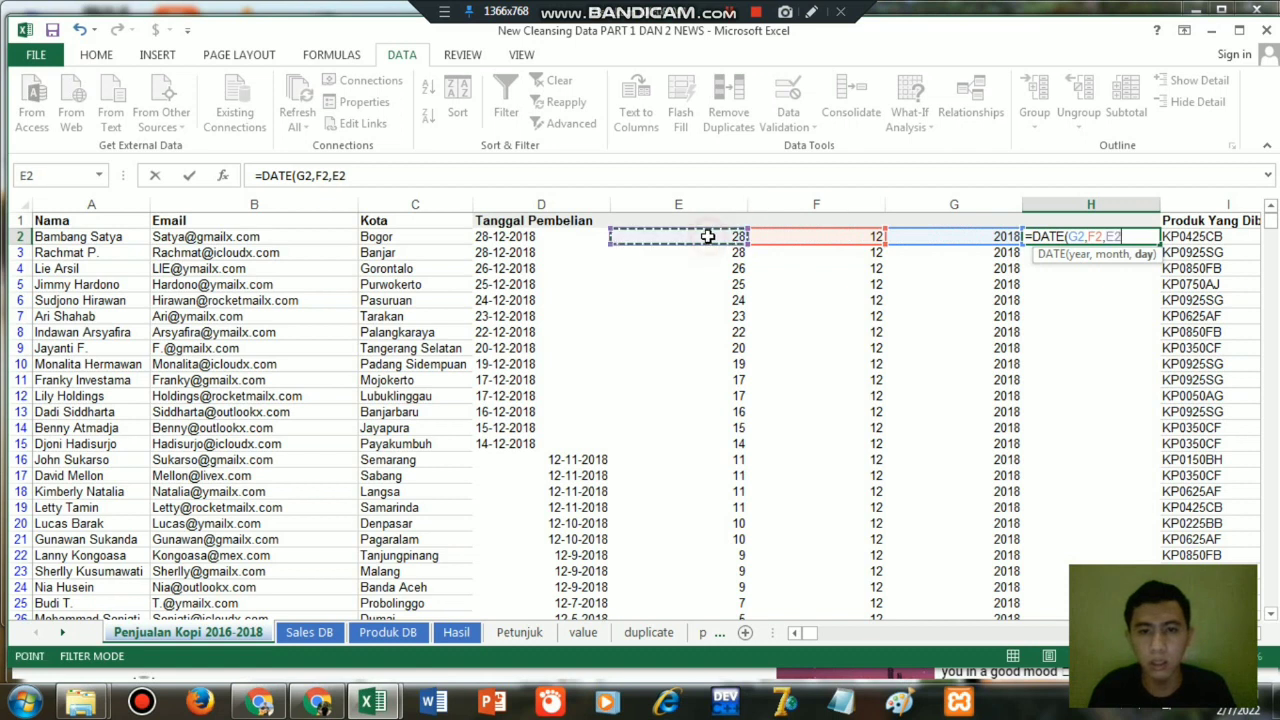
{"action": "type", "text": ")"}
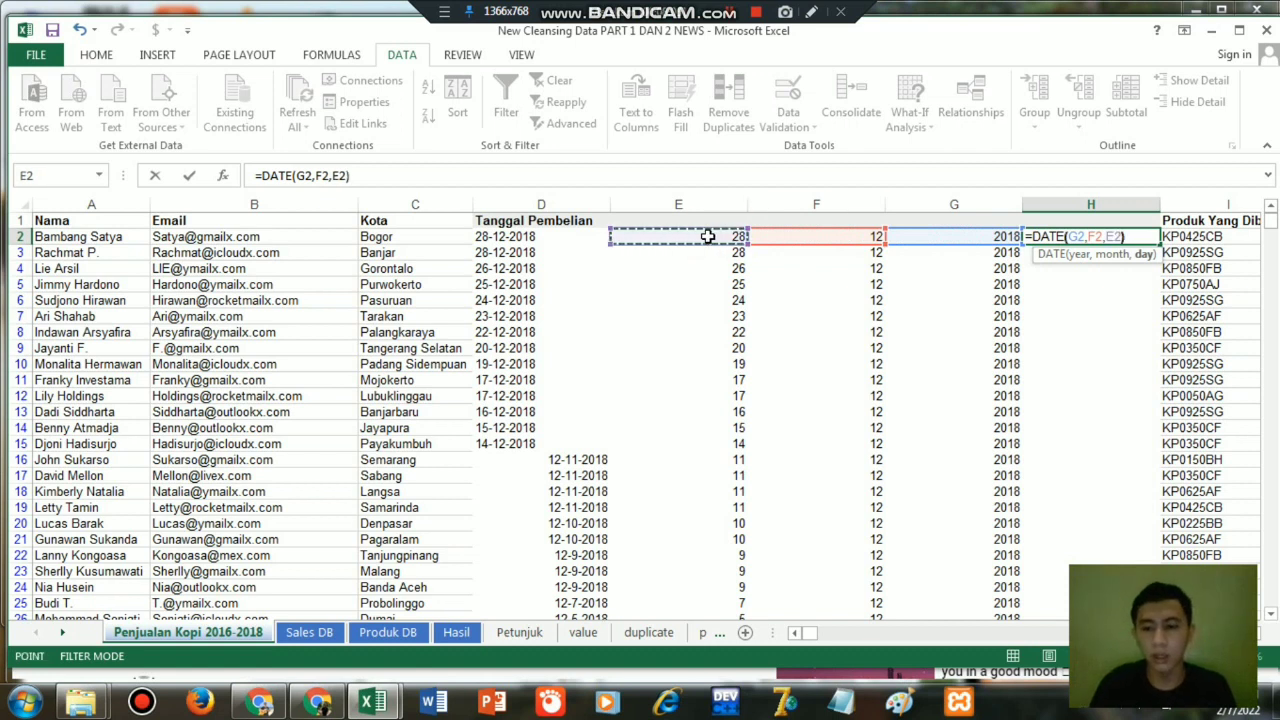
{"action": "key", "text": "Return"}
Fill the DATE formula from H2 down column H to the end of the data and check the computer's current date.
{"action": "left_click", "coordinate": [1110, 238]}
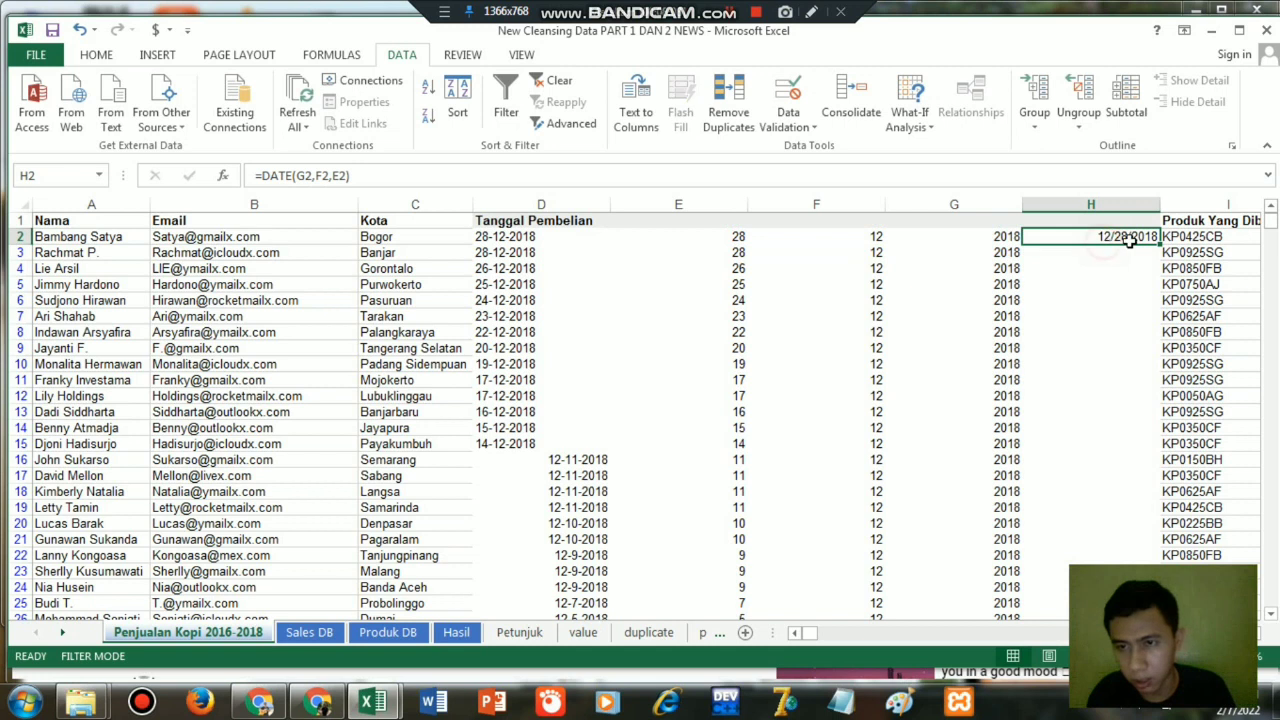
{"action": "left_click", "coordinate": [1159, 242]}
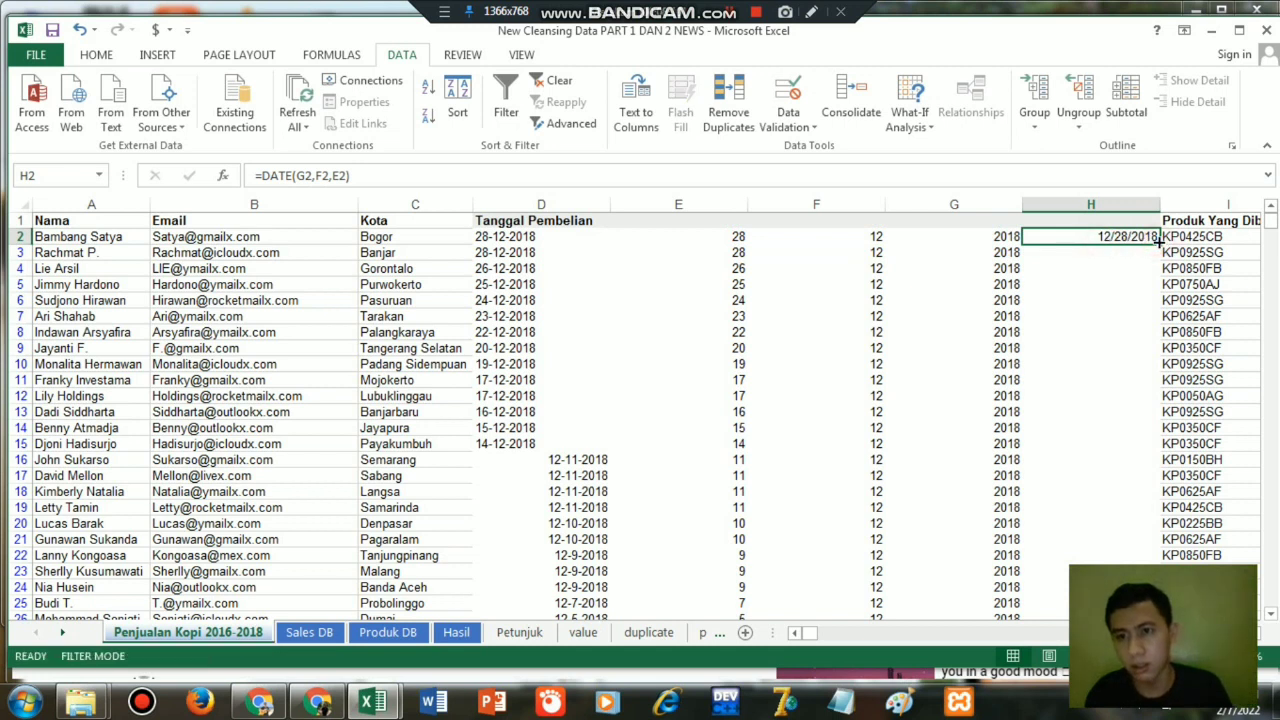
{"action": "double_click", "coordinate": [1159, 242]}
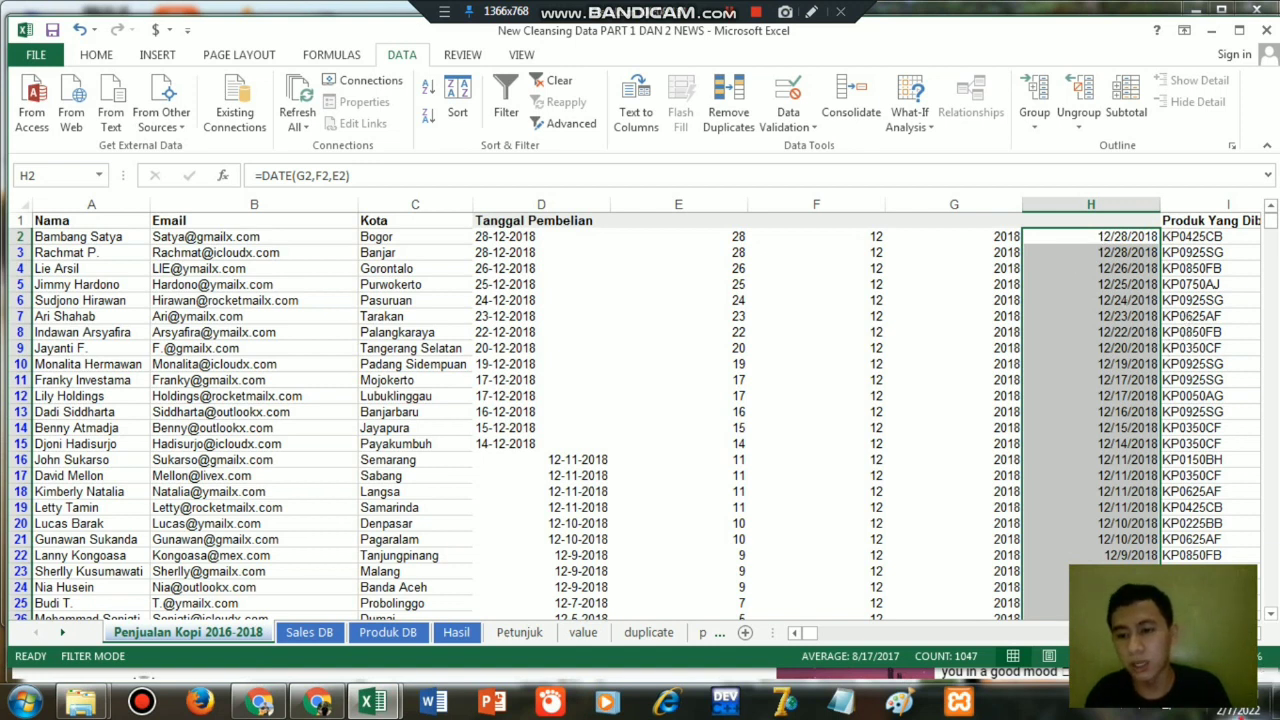
{"action": "left_click", "coordinate": [1240, 710]}
{"action": "left_click", "coordinate": [1240, 710]}
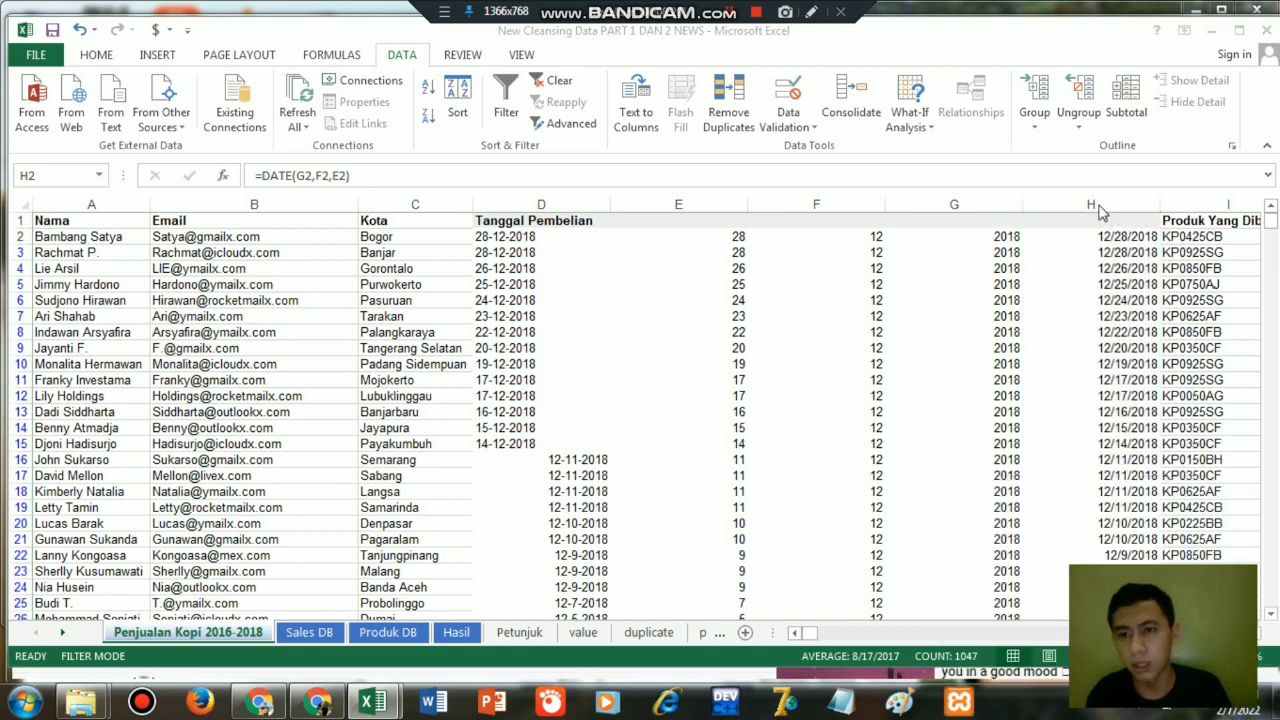
Format the rebuilt dates in column H with the Date type 14-Mar-12, keeping the English (United States) locale.
{"action": "left_click", "coordinate": [1101, 241]}
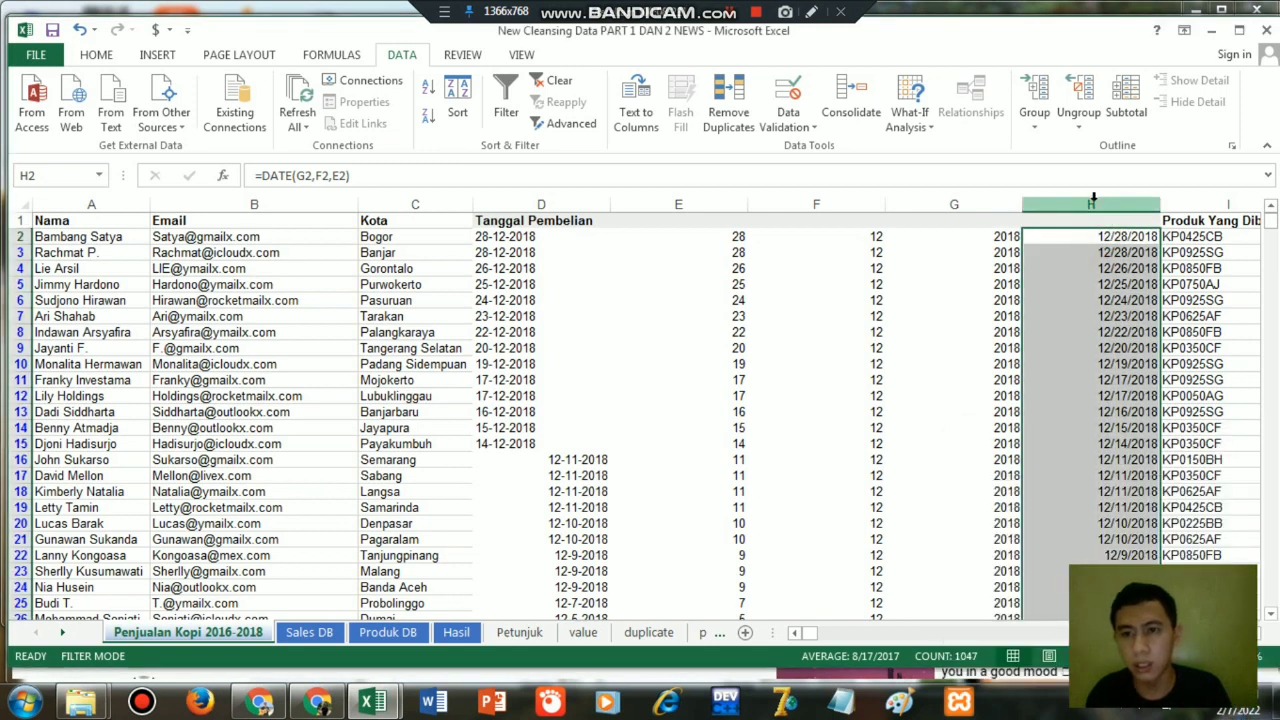
{"action": "left_click", "coordinate": [1093, 203]}
{"action": "right_click", "coordinate": [1117, 313]}
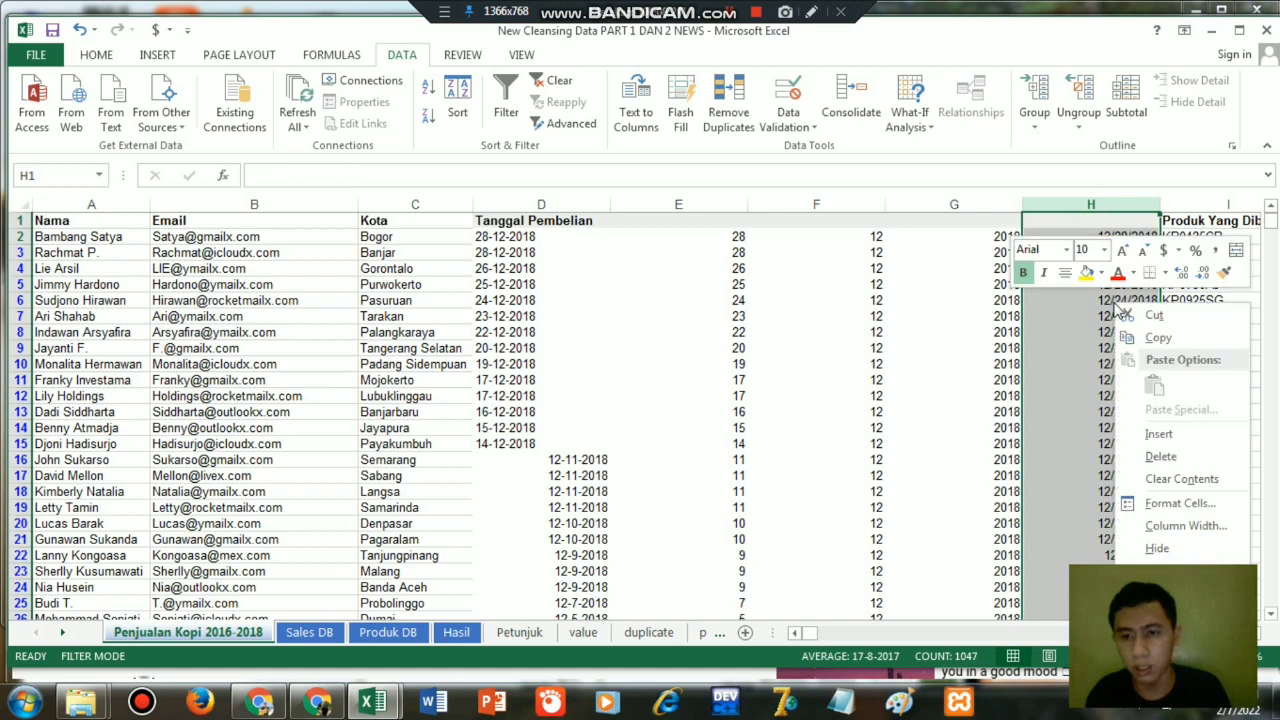
{"action": "left_click", "coordinate": [1150, 505]}
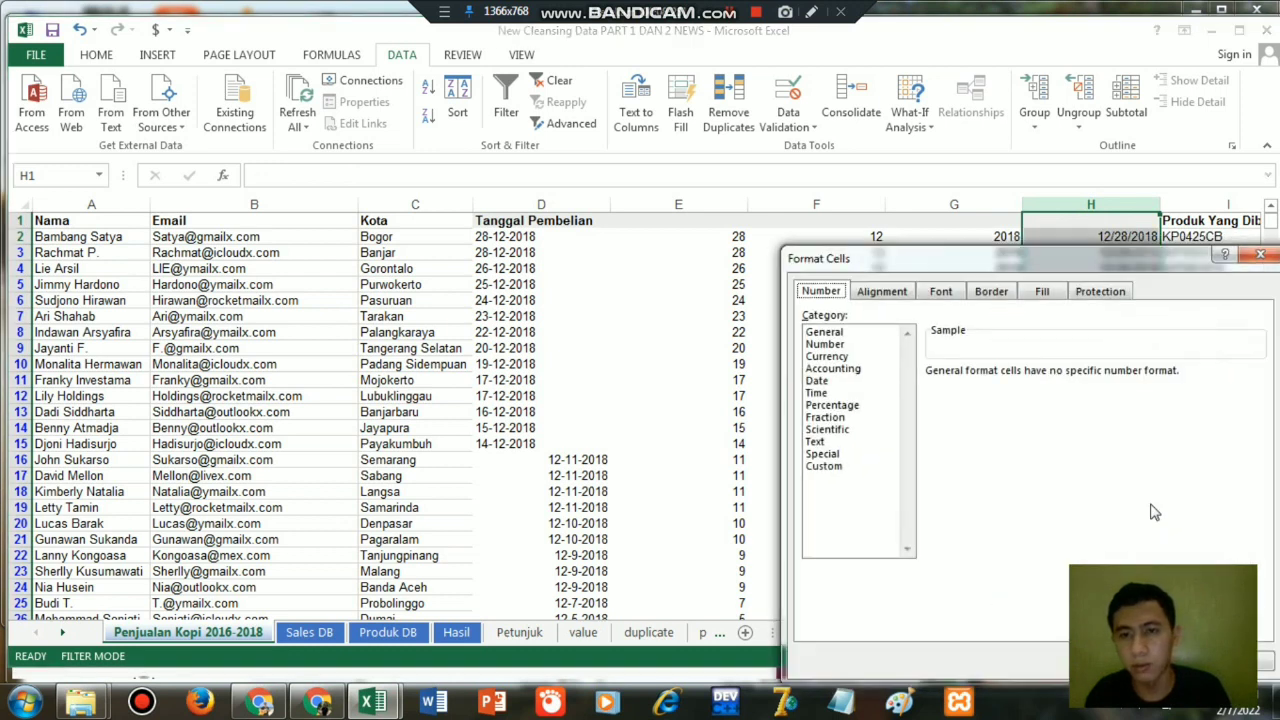
{"action": "left_click", "coordinate": [815, 384]}
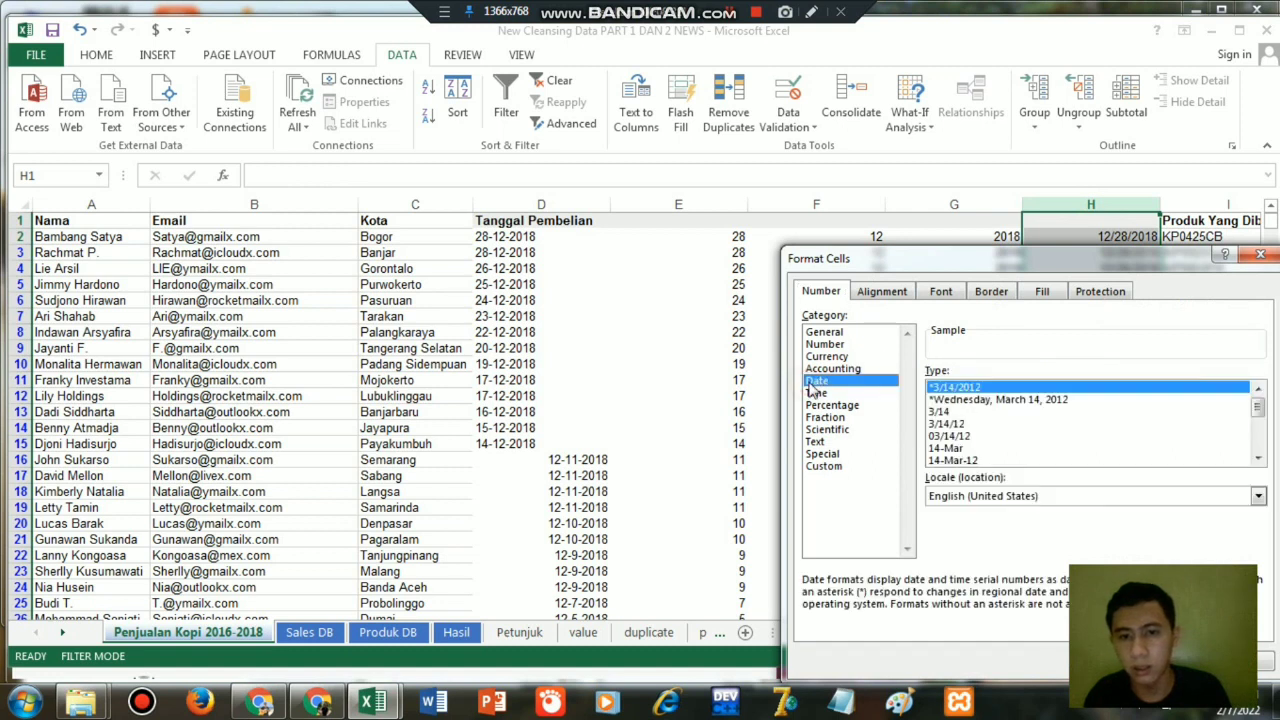
{"action": "left_click", "coordinate": [963, 460]}
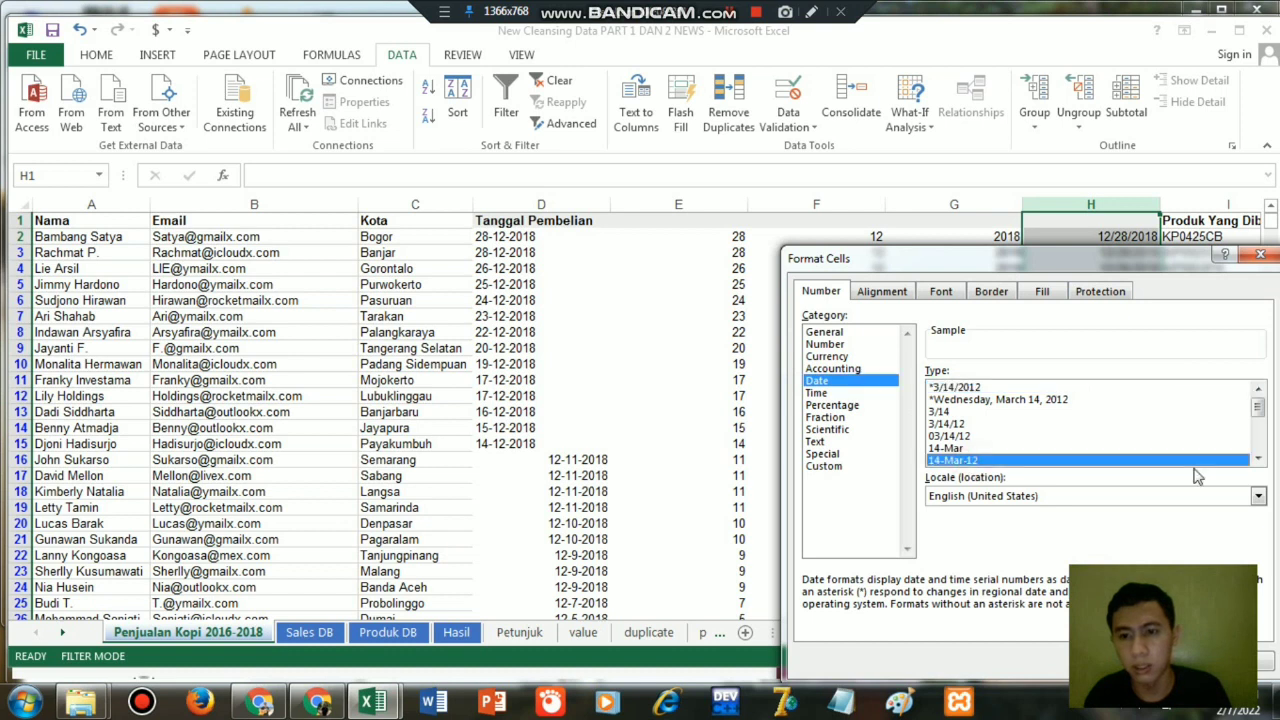
{"action": "left_click_drag", "start_coordinate": [1066, 270], "coordinate": [798, 233]}
{"action": "left_click", "coordinate": [887, 621]}
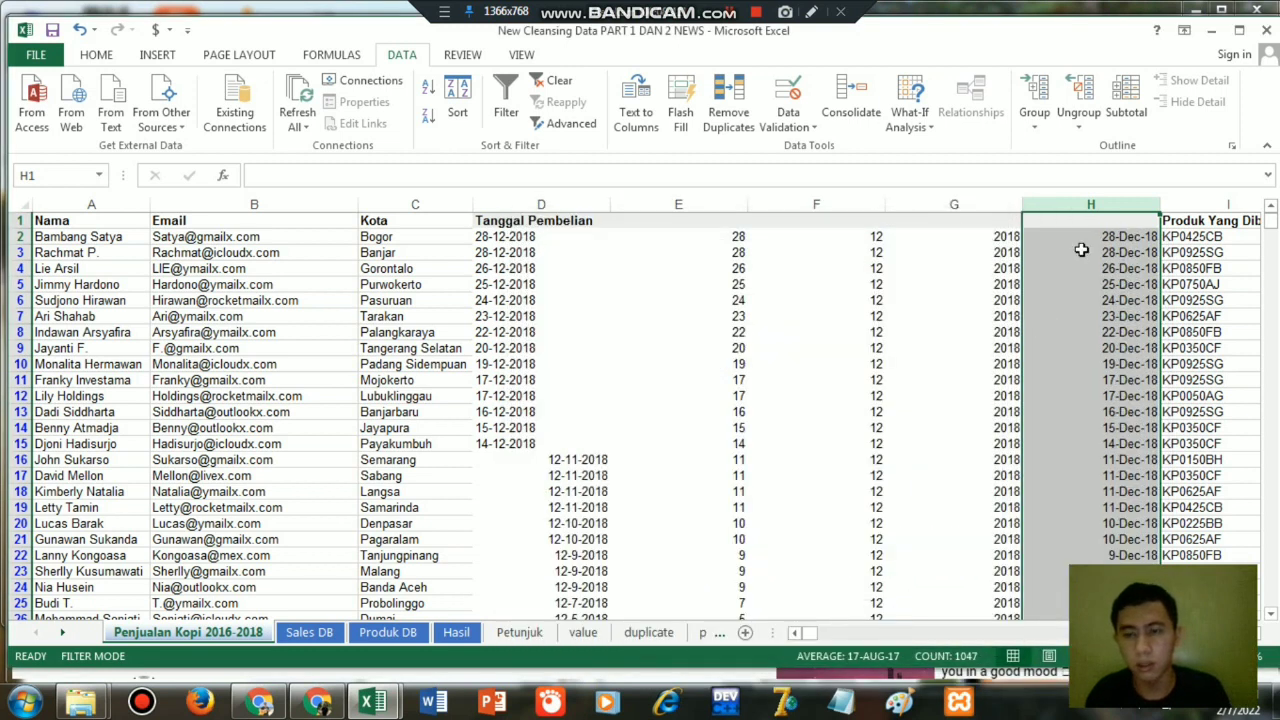
{"action": "left_click", "coordinate": [1100, 200]}
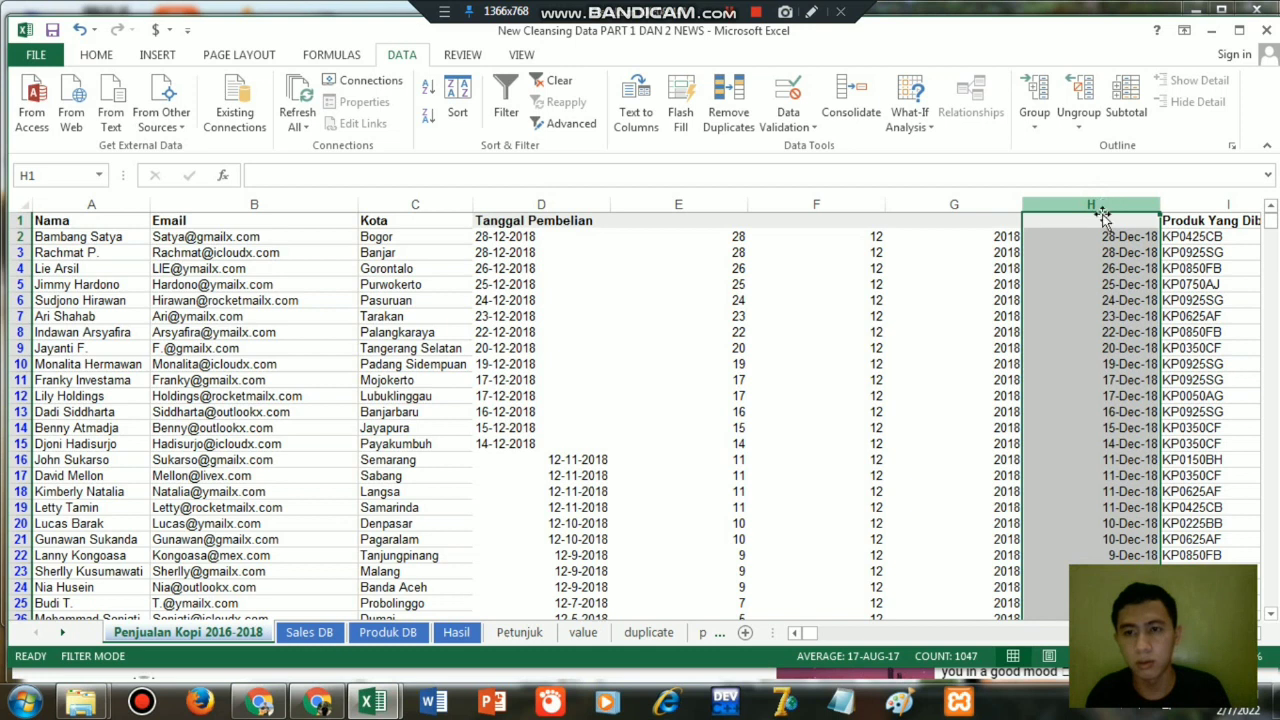
Enter the header Tanggal in H1 above the rebuilt dates.
{"action": "left_click", "coordinate": [1101, 218]}
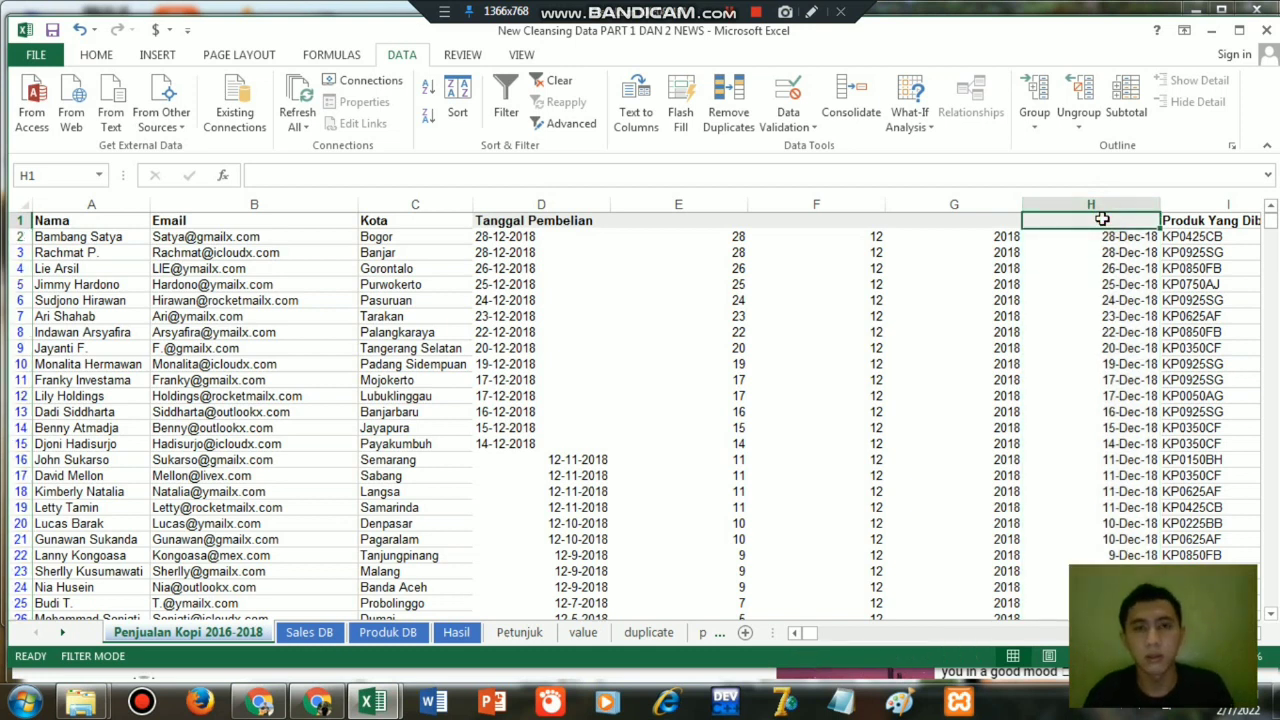
{"action": "left_click", "coordinate": [722, 18]}
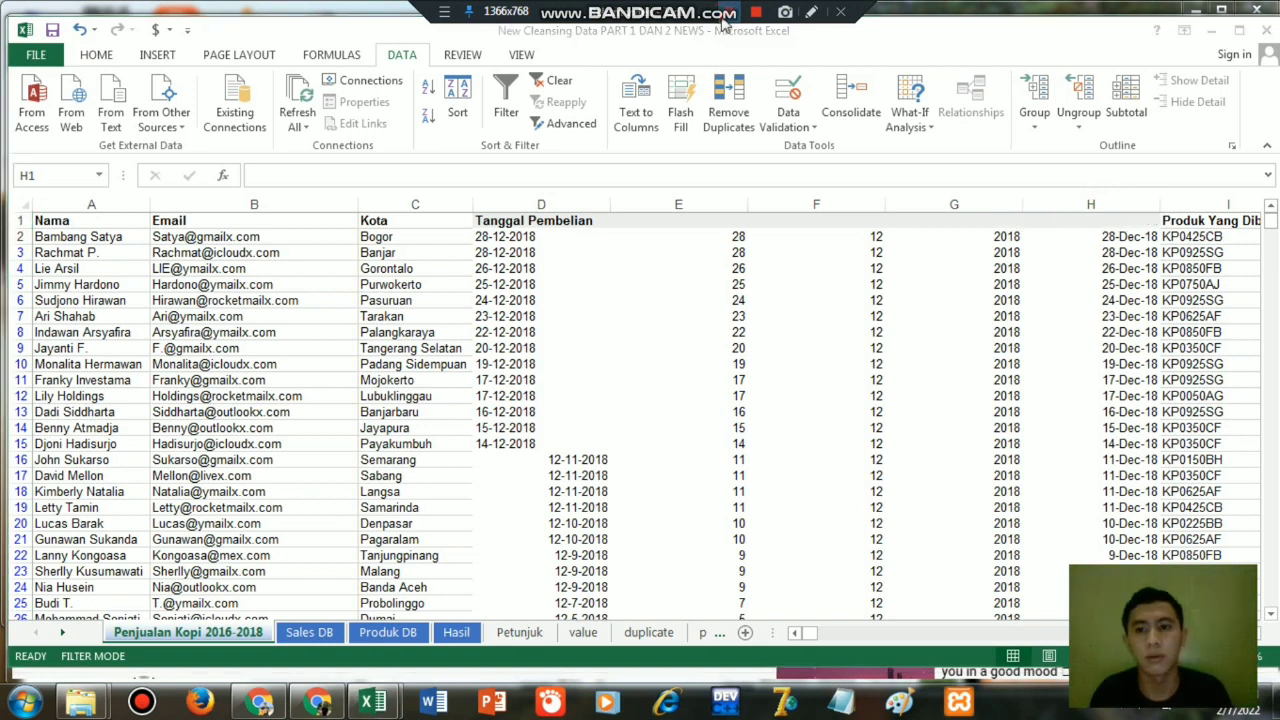
{"action": "left_click", "coordinate": [1117, 220]}
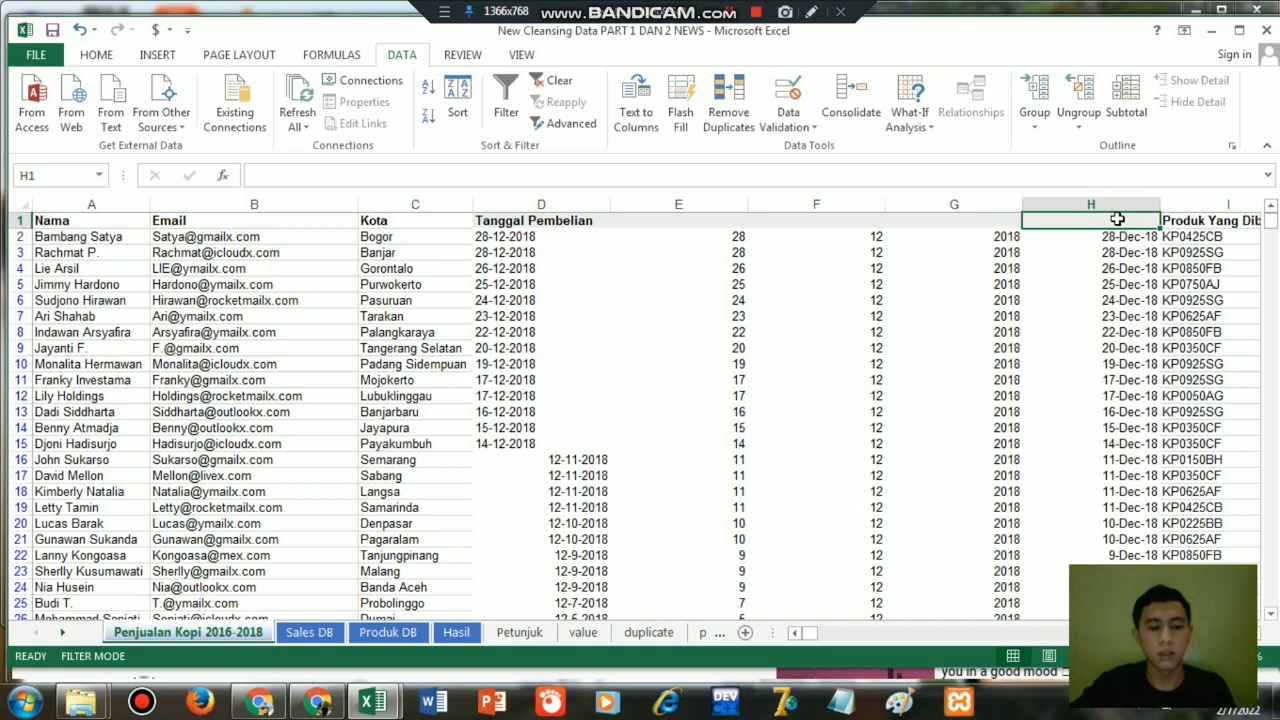
{"action": "type", "text": "Tanggal"}
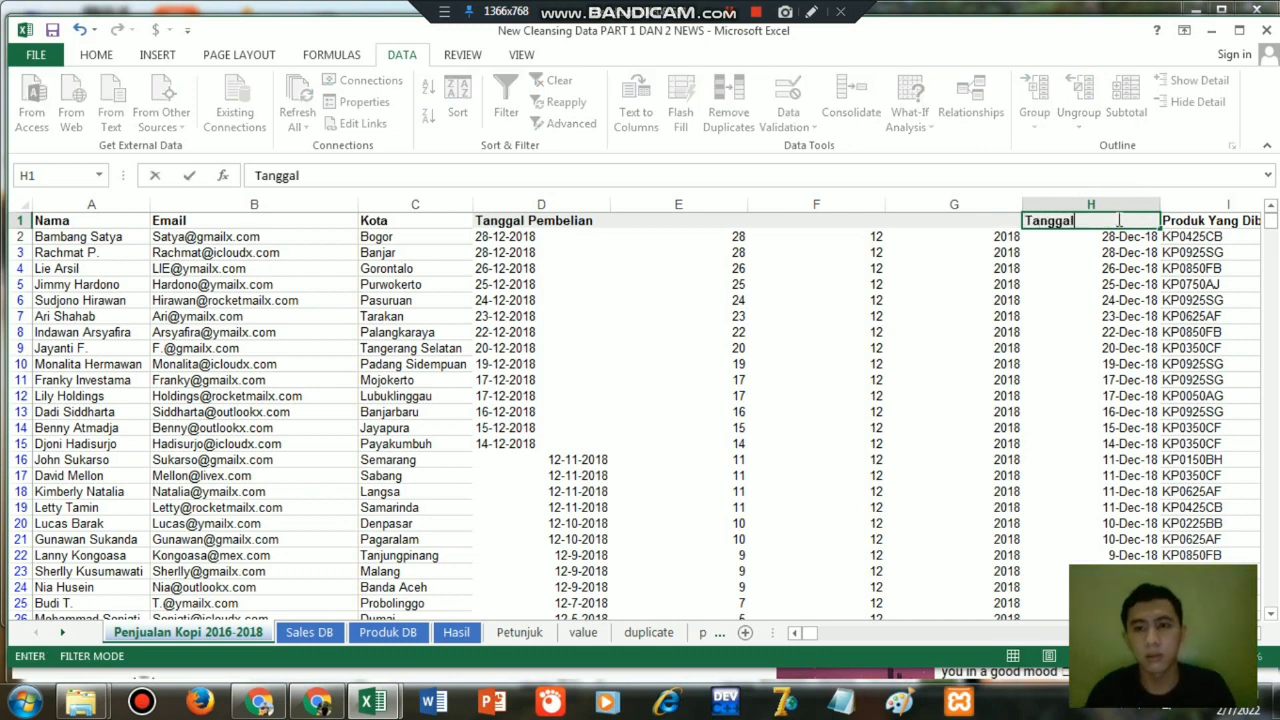
{"action": "key", "text": "Return"}
{"action": "left_click", "coordinate": [1118, 219]}
Replace the DATE formulas in column H with their values by copying the column and pasting values over itself.
{"action": "left_click", "coordinate": [1112, 240]}
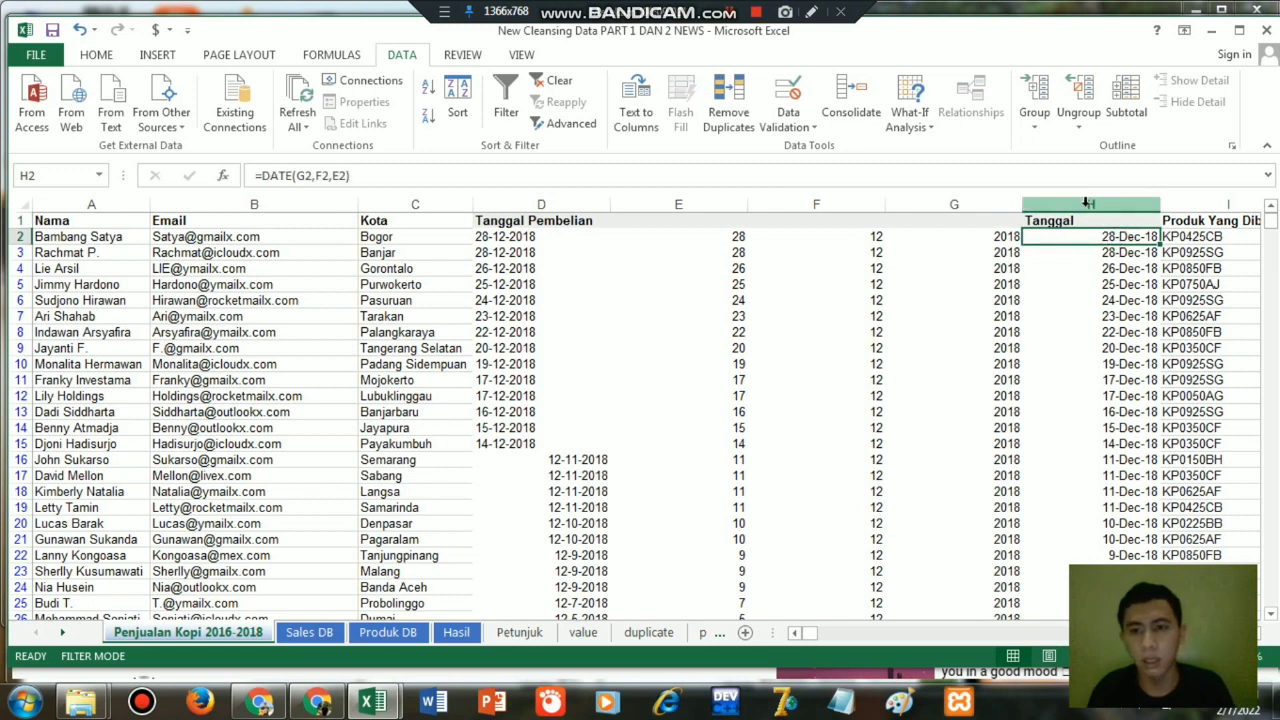
{"action": "left_click", "coordinate": [1087, 203]}
{"action": "key", "text": "ctrl+c"}
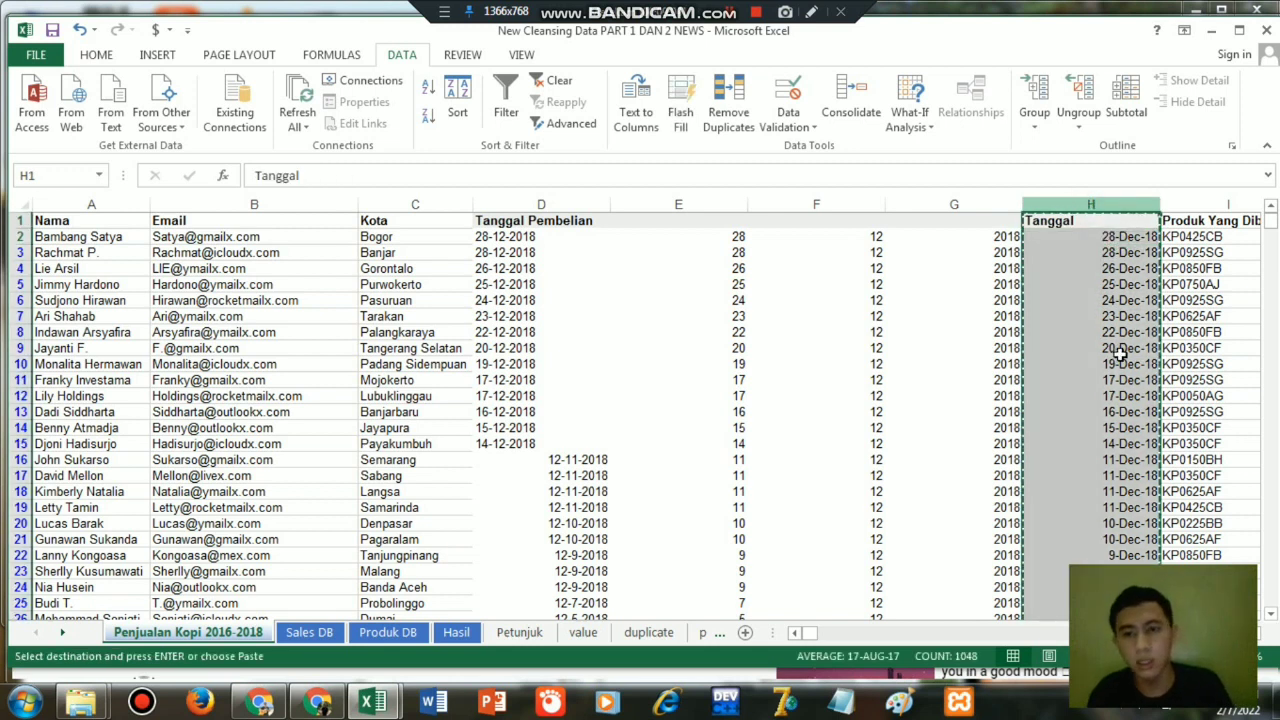
{"action": "right_click", "coordinate": [1078, 366]}
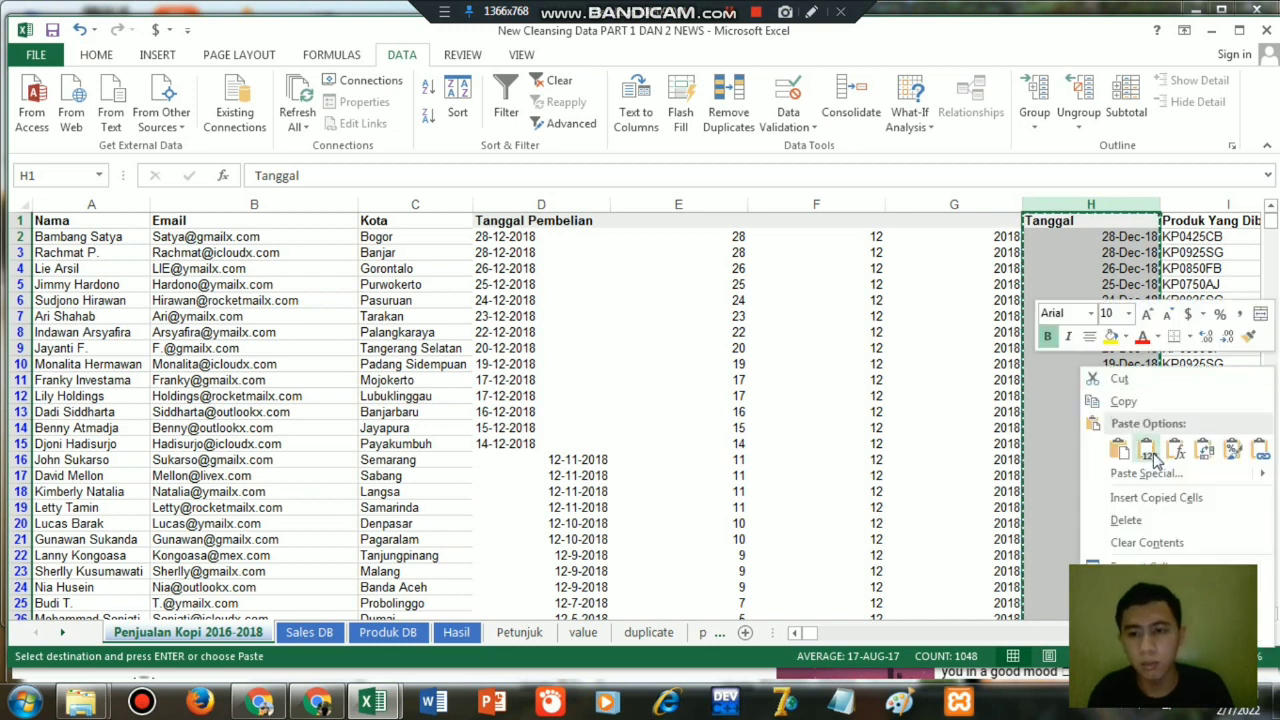
{"action": "left_click", "coordinate": [1150, 455]}
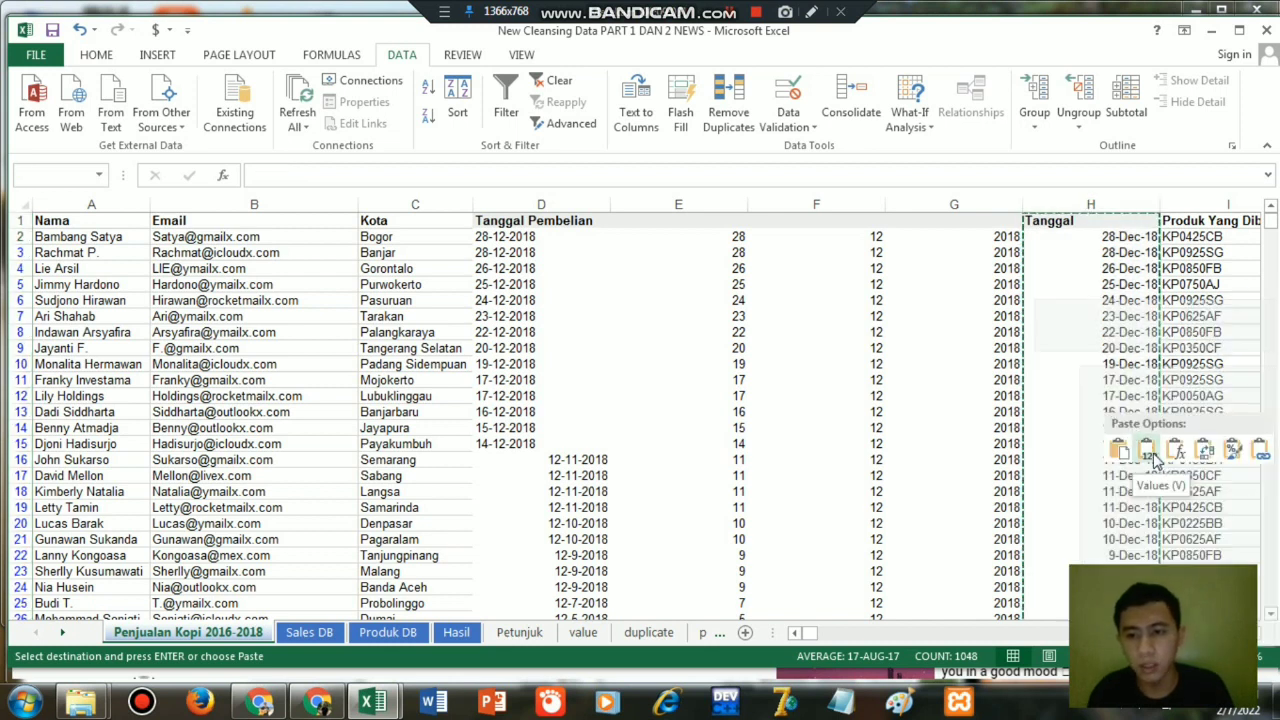
{"action": "left_click", "coordinate": [1079, 265]}
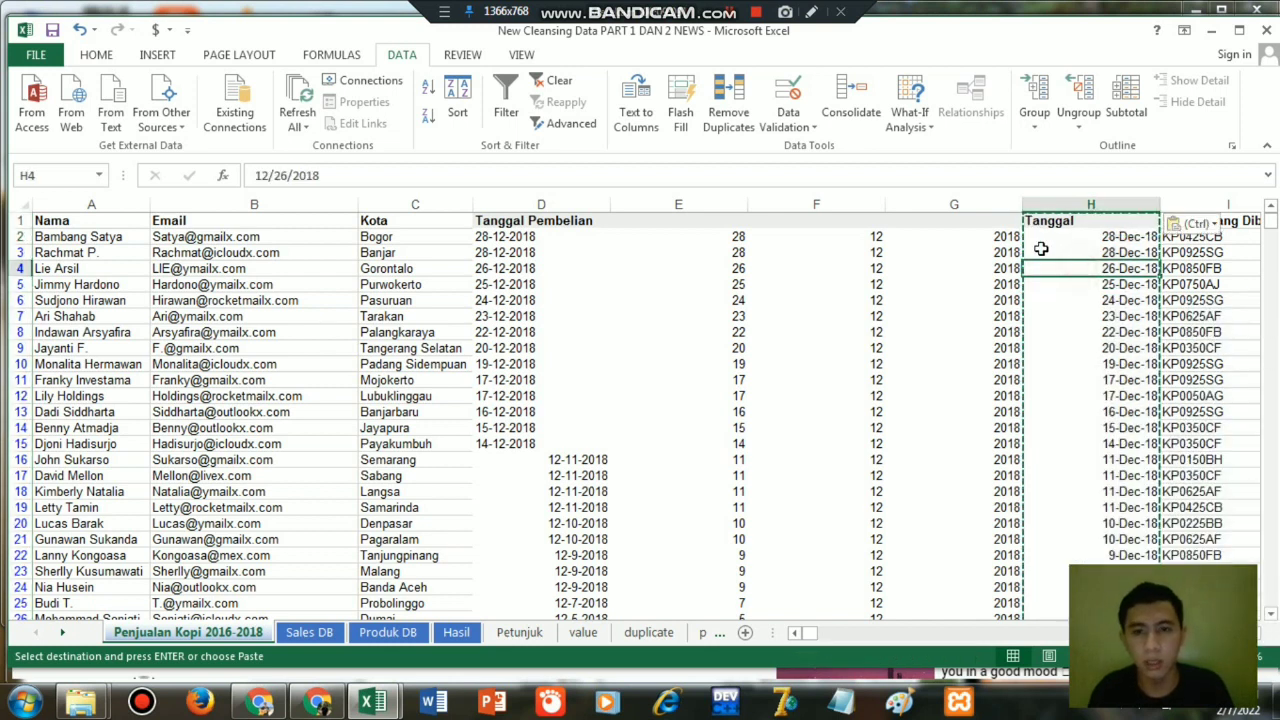
Delete columns D through G, which hold the original purchase dates and the split day, month and year.
{"action": "left_click", "coordinate": [984, 198]}
{"action": "key", "text": "Left"}
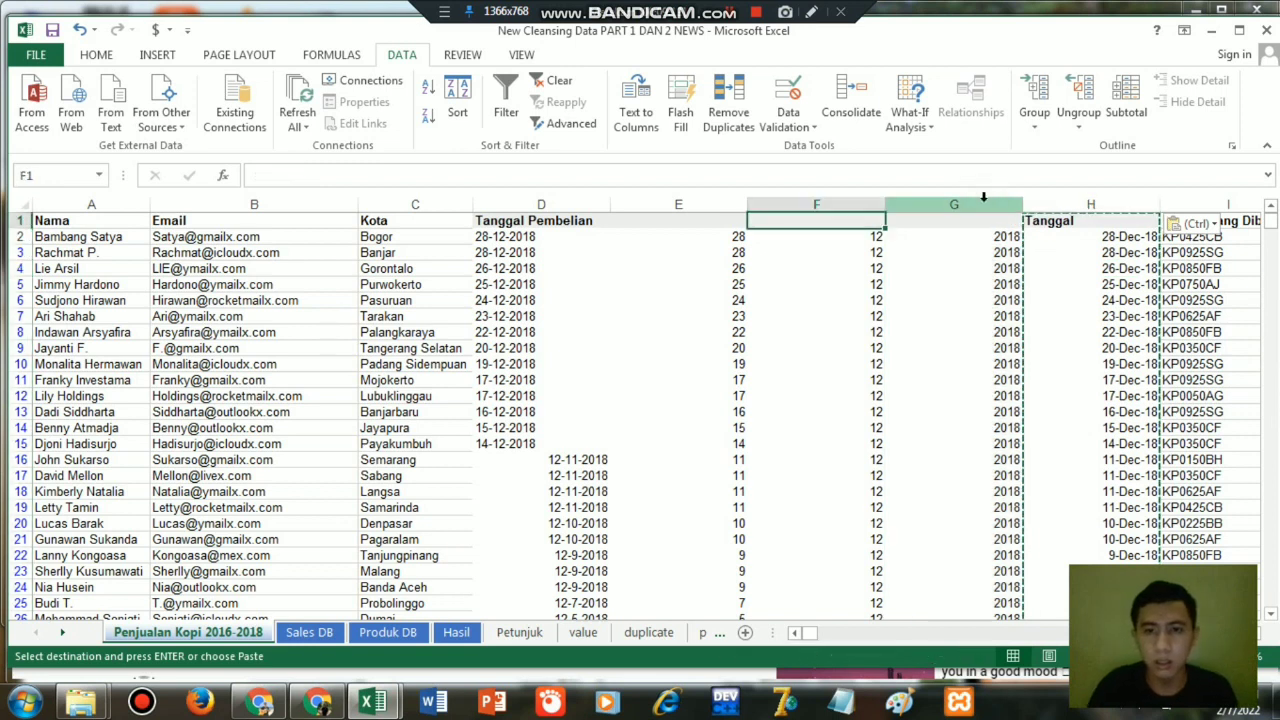
{"action": "left_click", "coordinate": [989, 197]}
{"action": "key", "text": "shift+Left"}
{"action": "key", "text": "shift+Left"}
{"action": "key", "text": "shift+Left"}
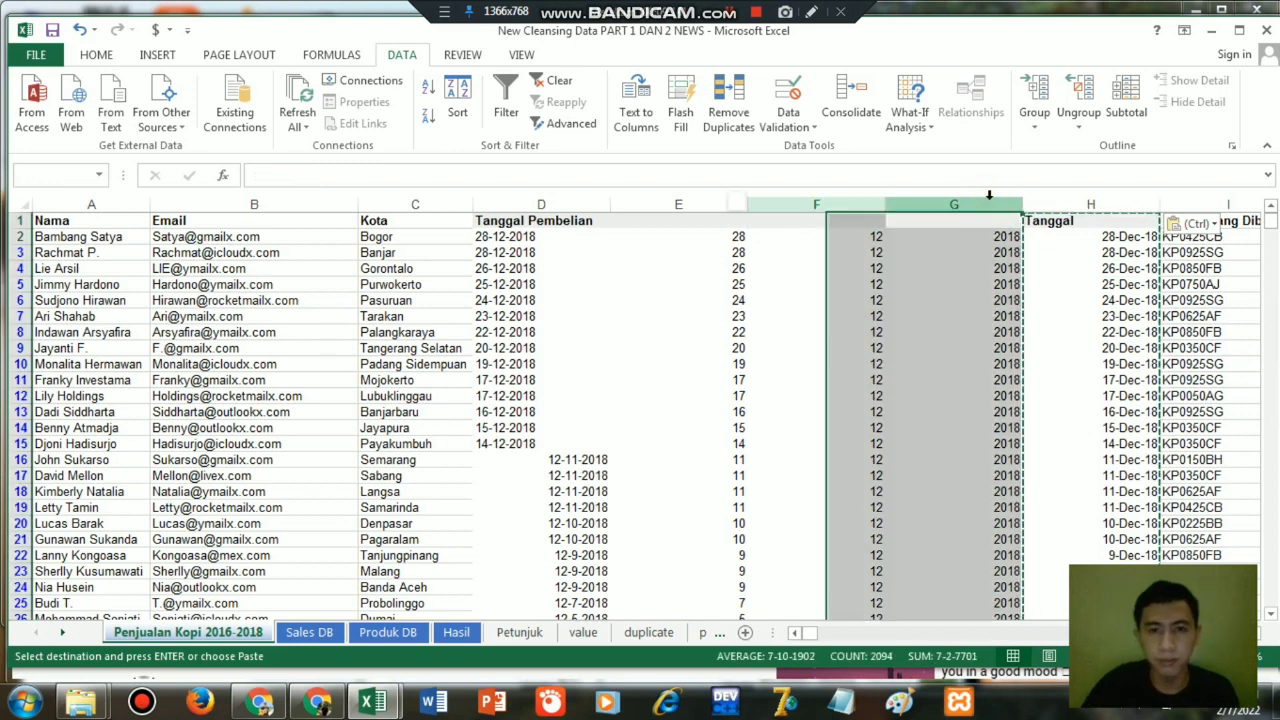
{"action": "right_click", "coordinate": [879, 246]}
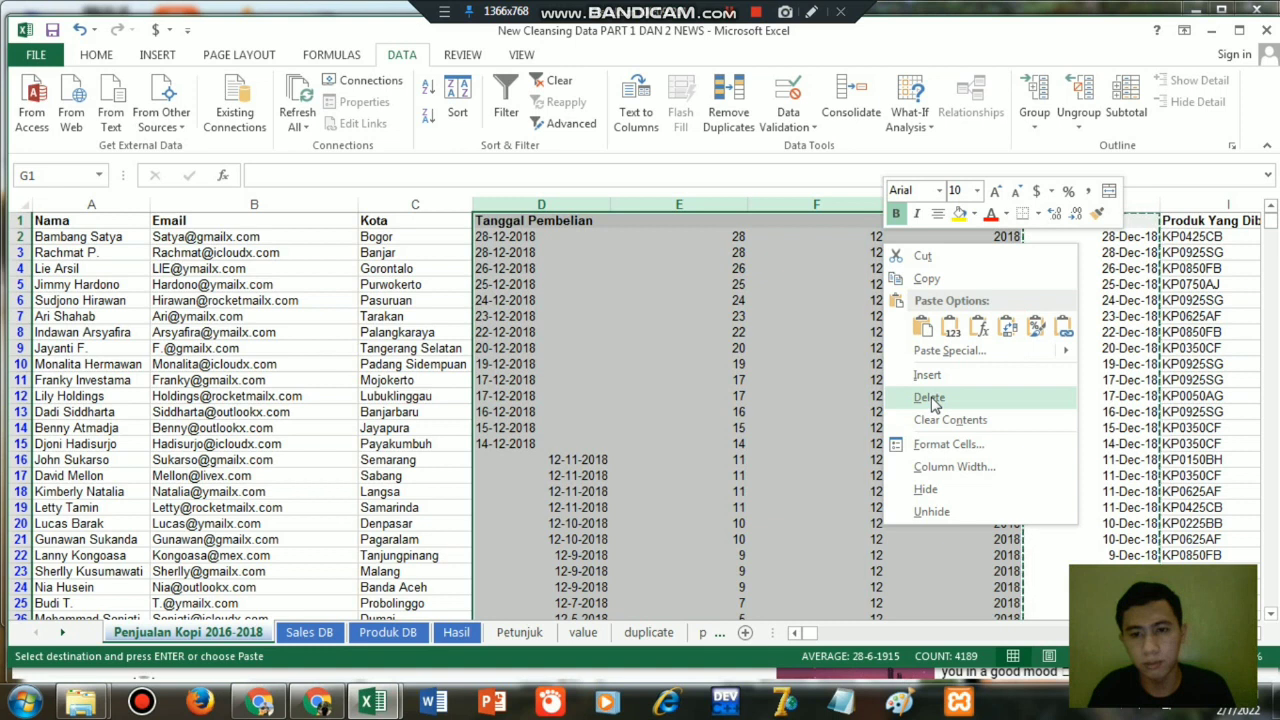
{"action": "left_click", "coordinate": [929, 398]}
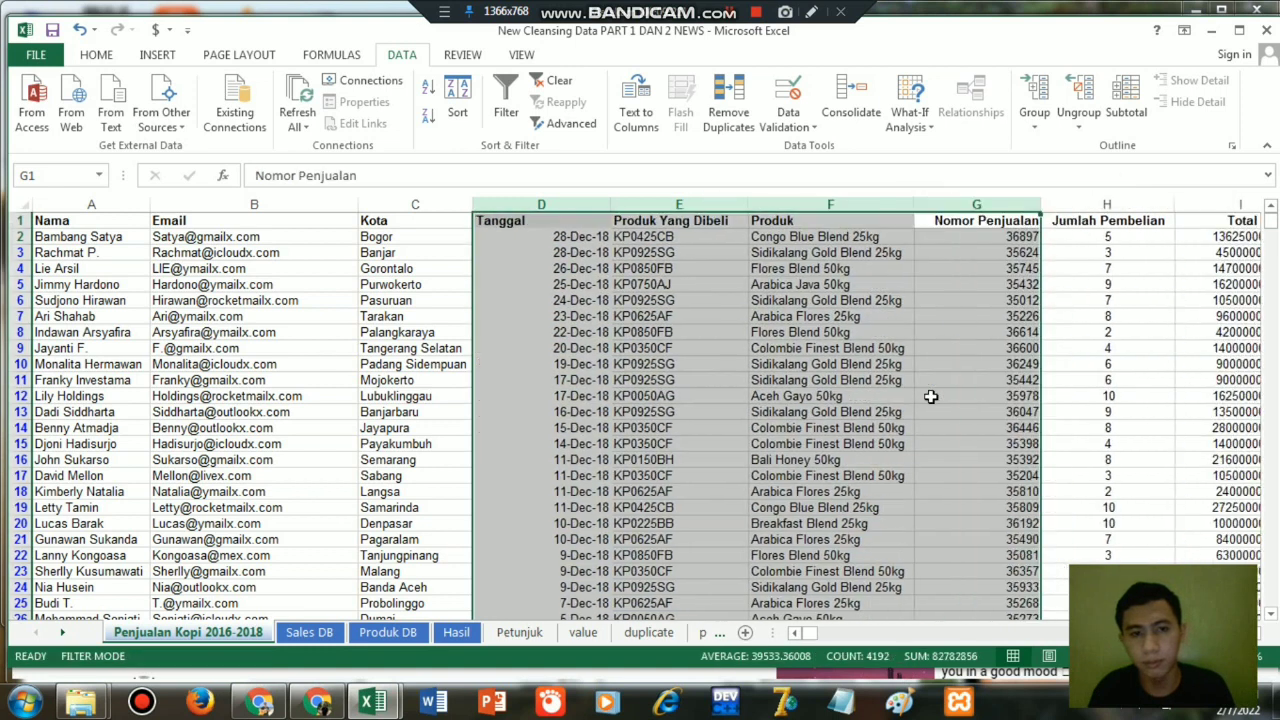
{"action": "left_click", "coordinate": [537, 284]}
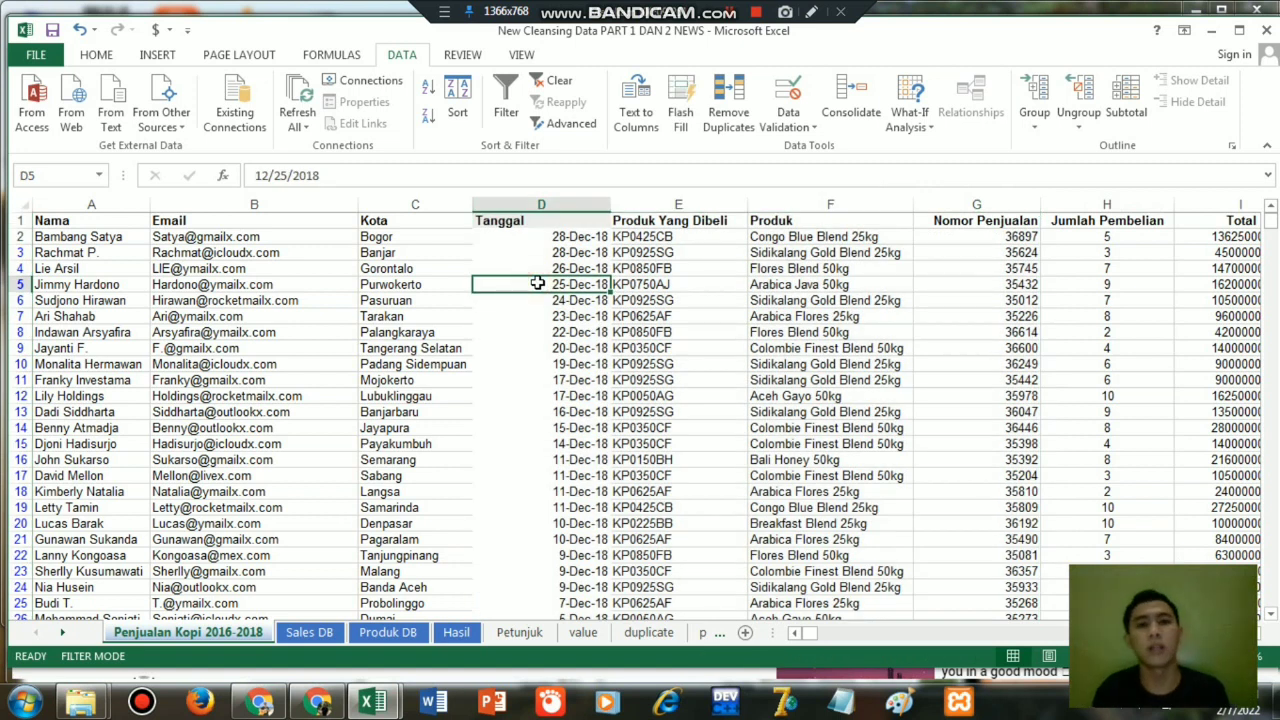